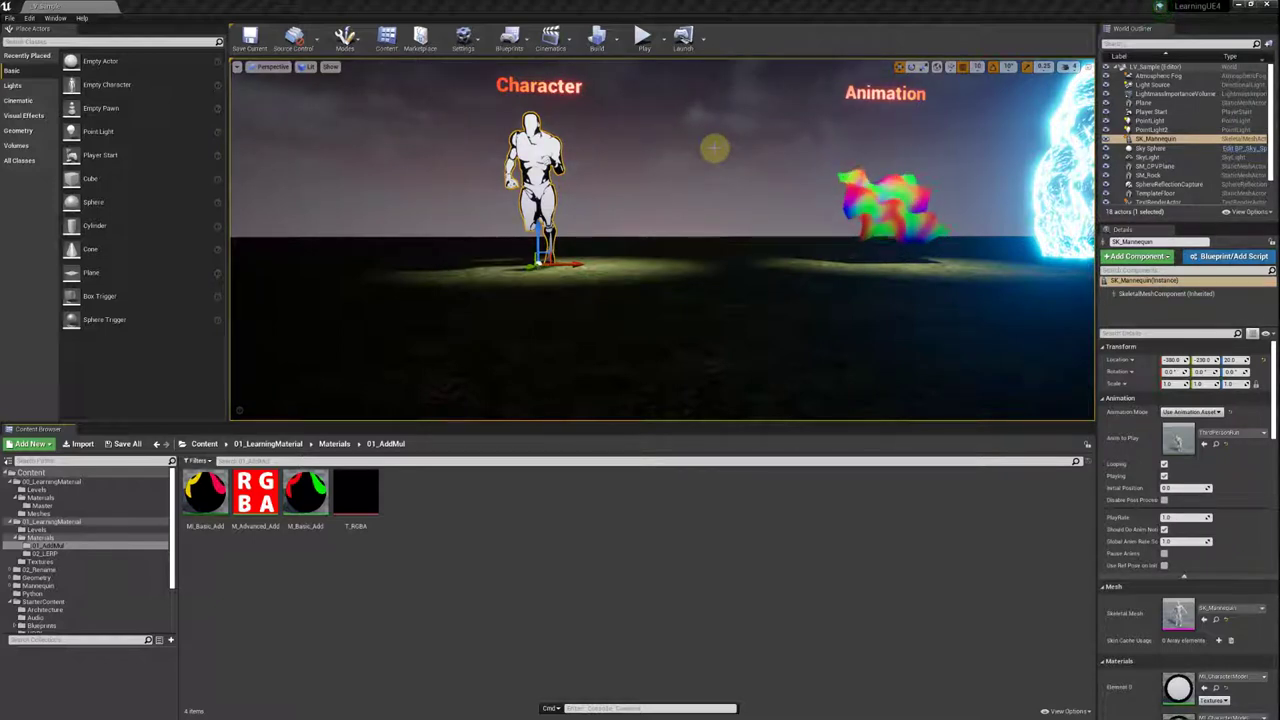
Switch to the tutorial web page and show it full-screen and zoomed in.
key(alt+Tab)
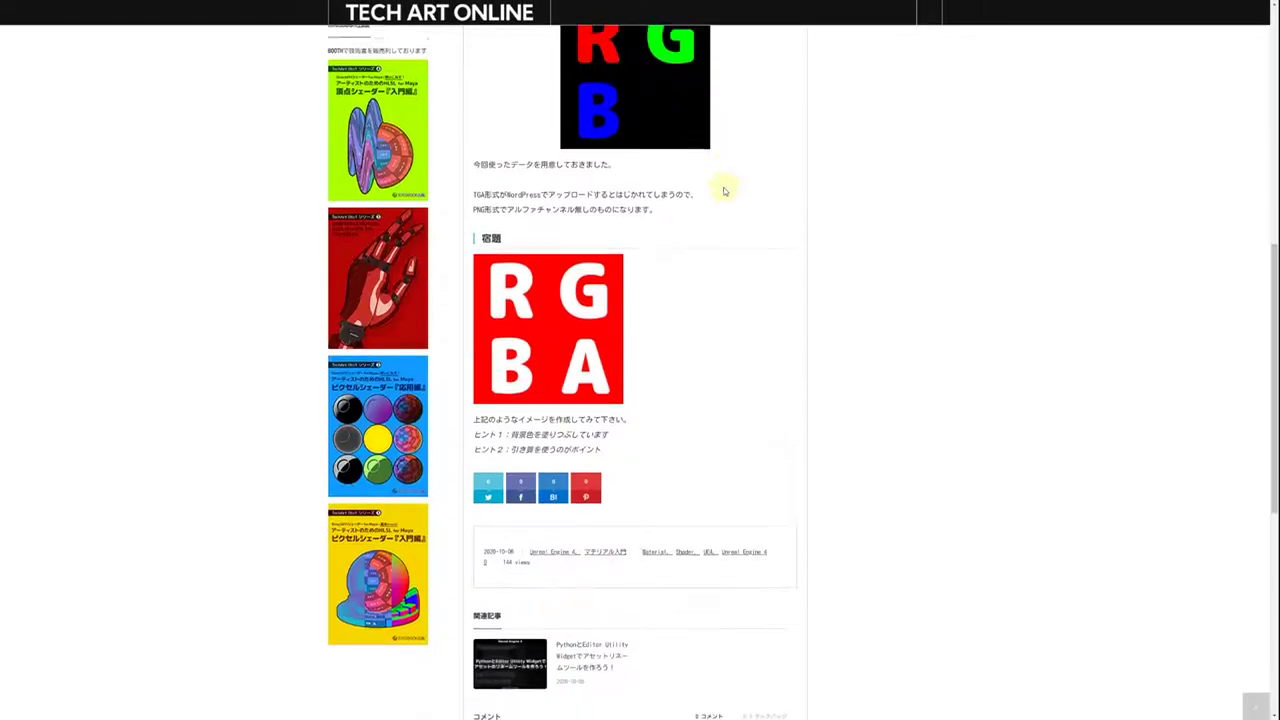
key(F11)
key(ctrl+plus)
key(ctrl+plus)
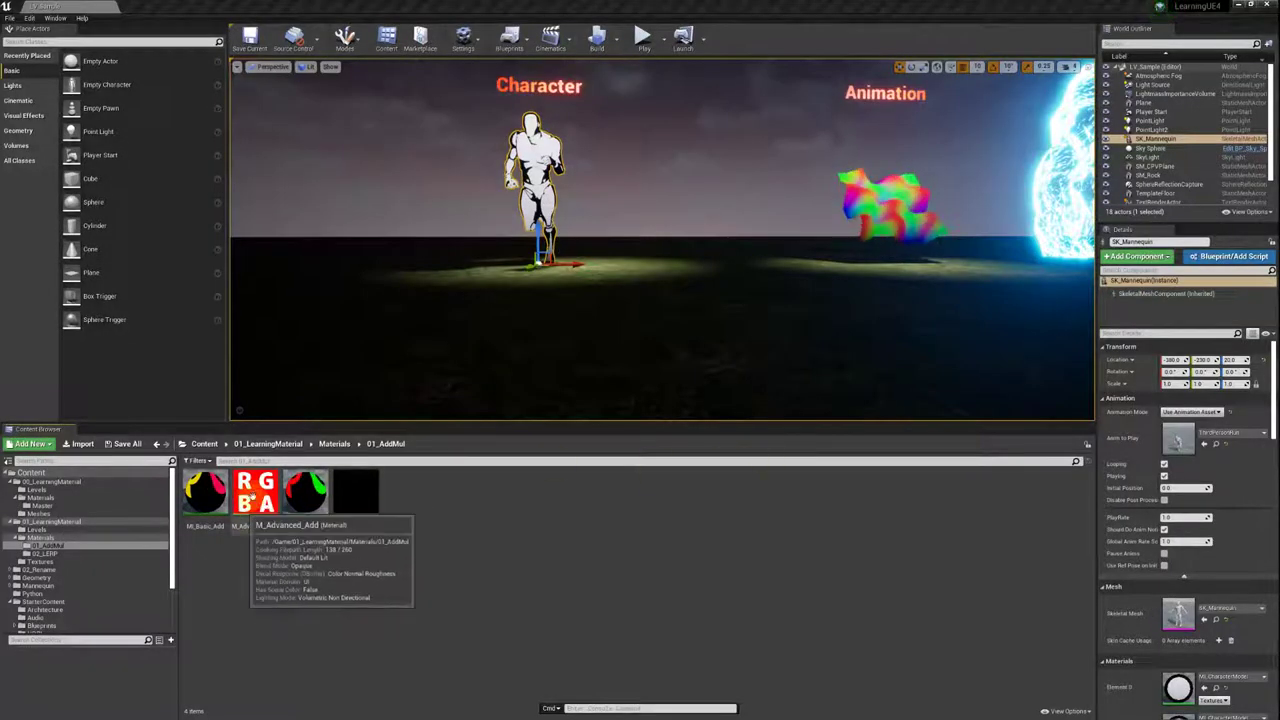
Open the M_Advanced_Add material and bring its whole node network into view.
click(255, 500)
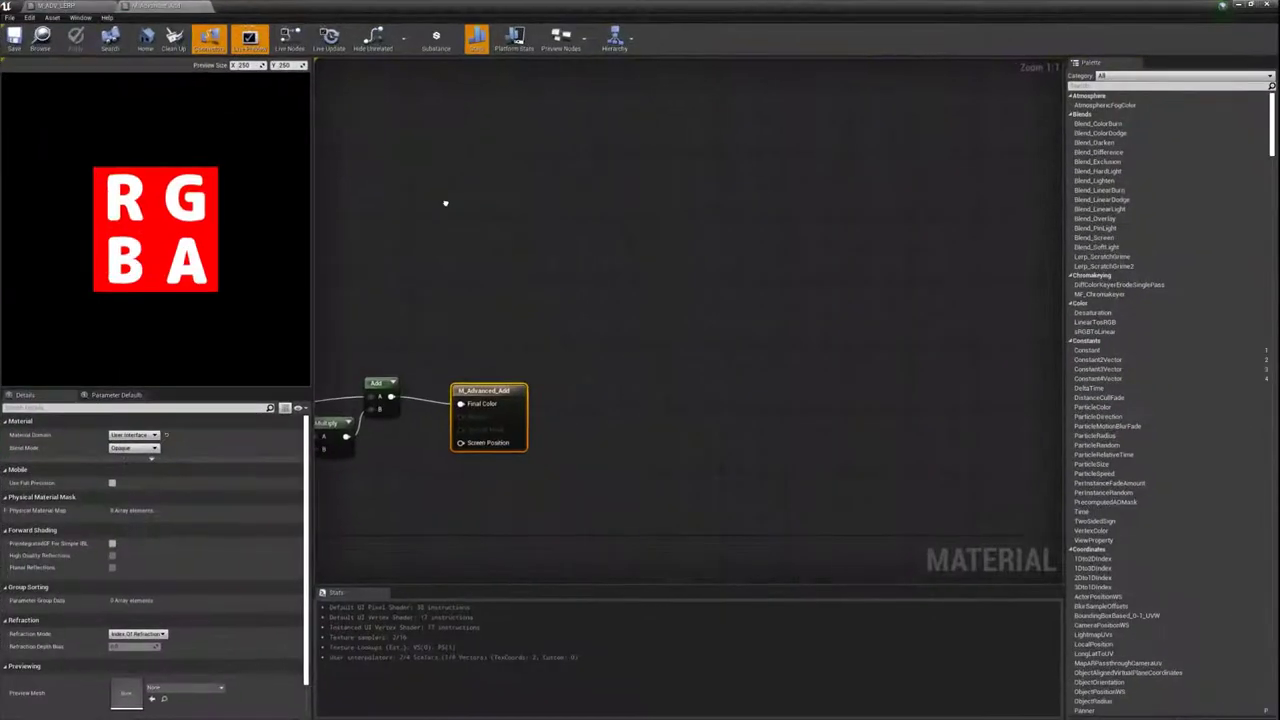
mouse_move(445, 203)
right_down()
mouse_move(700, 186)
mouse_move(554, 191)
right_up()
scroll(550, 193, down, 1)
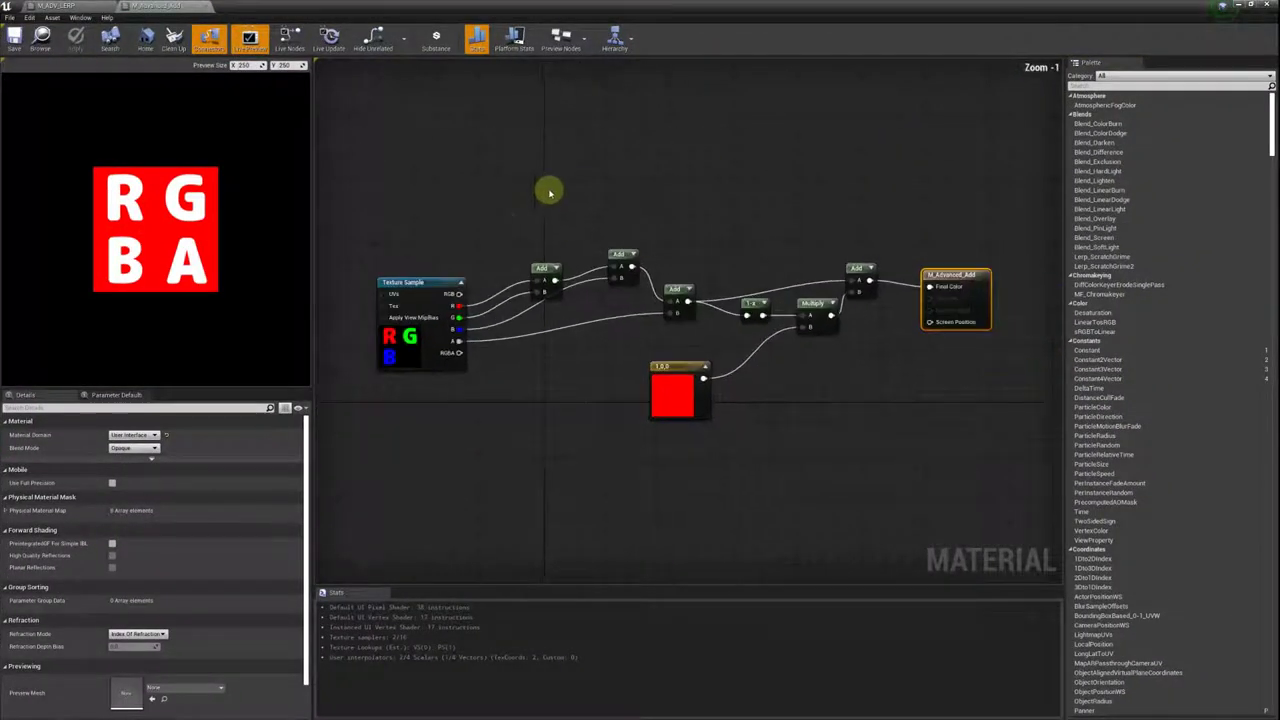
scroll(500, 206, down, 1)
scroll(500, 206, up, 1)
scroll(547, 210, up, 1)
Move the Texture Sample left and line up the three chained Add nodes beside it.
mouse_move(520, 249)
mouse_down()
mouse_move(471, 220)
mouse_move(422, 230)
mouse_up()
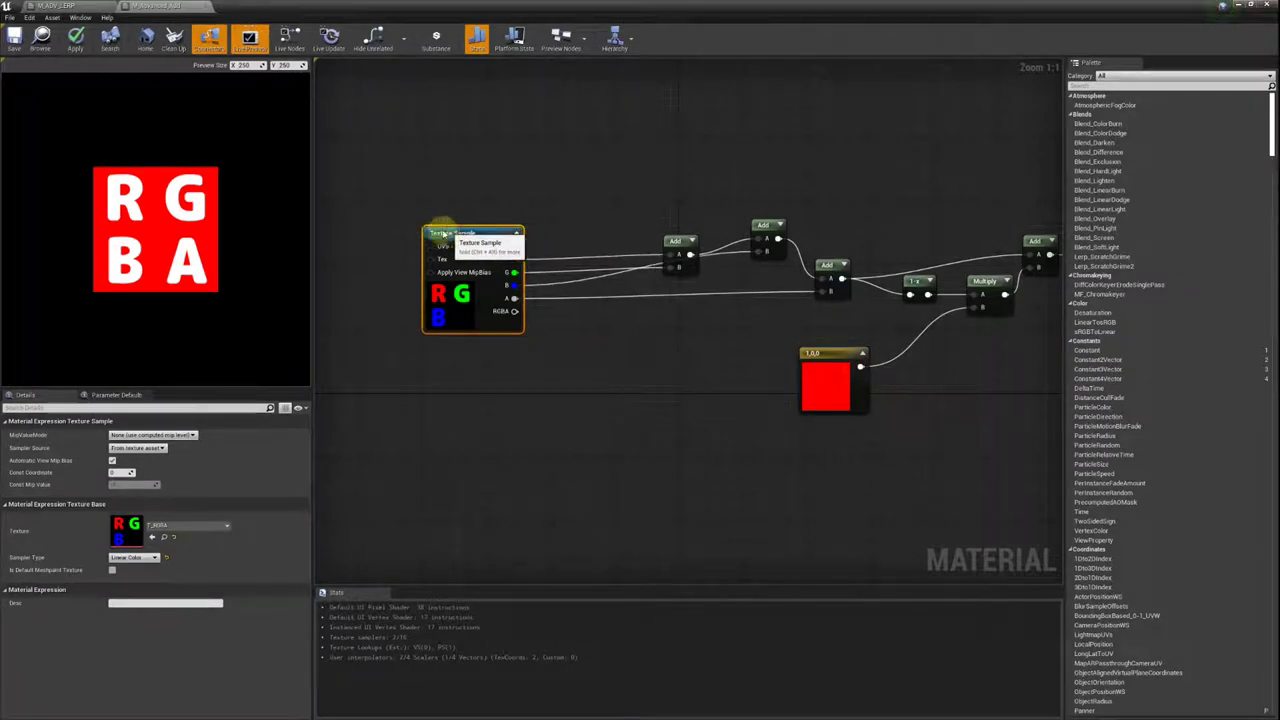
mouse_move(580, 251)
right_down()
mouse_move(651, 227)
mouse_move(499, 251)
right_up()
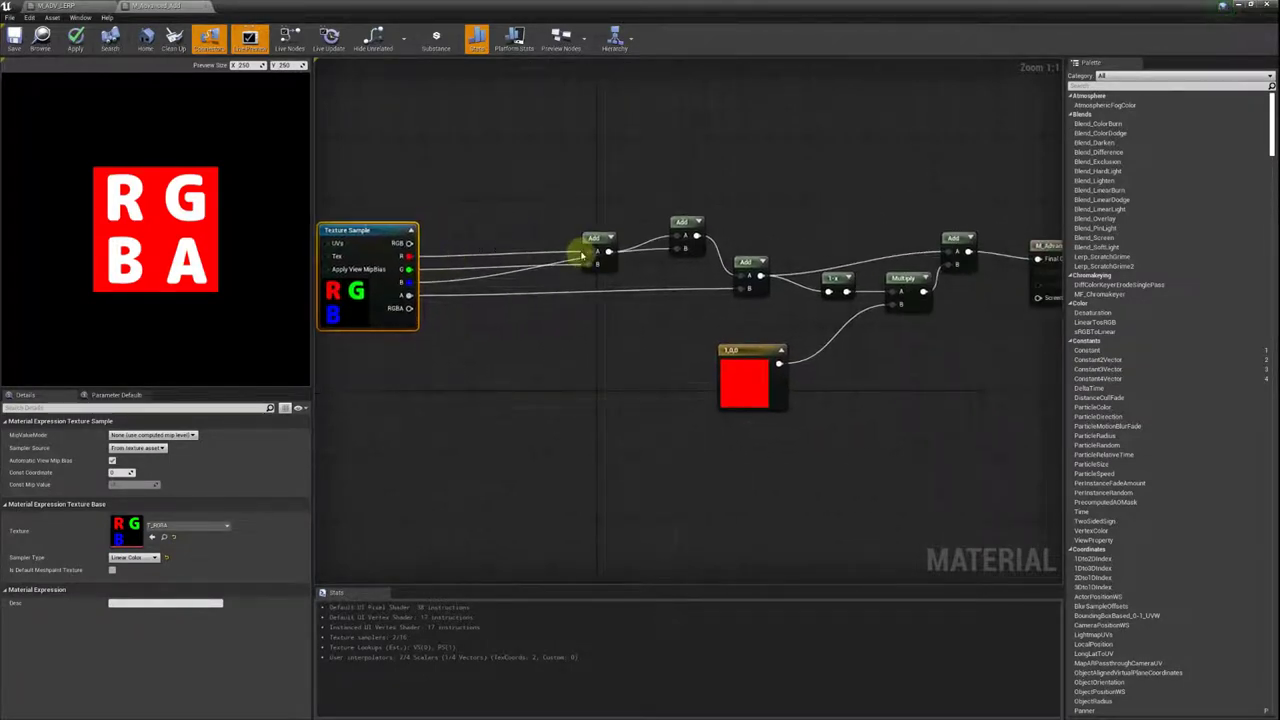
click(580, 245)
drag(580, 245, 541, 180)
mouse_move(408, 246)
right_down()
mouse_move(466, 222)
mouse_move(645, 215)
right_up()
drag(645, 214, 622, 182)
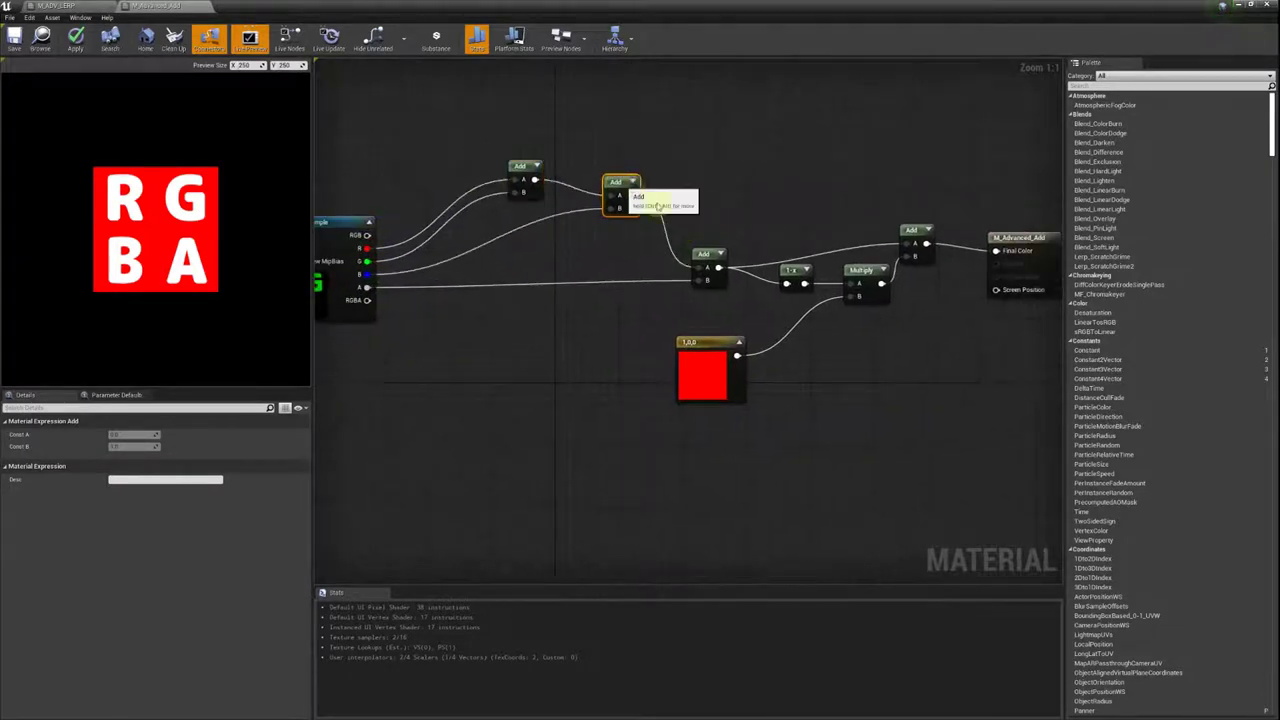
mouse_move(709, 269)
mouse_down()
mouse_move(705, 213)
mouse_move(703, 228)
mouse_up()
right_drag(544, 238, 631, 234)
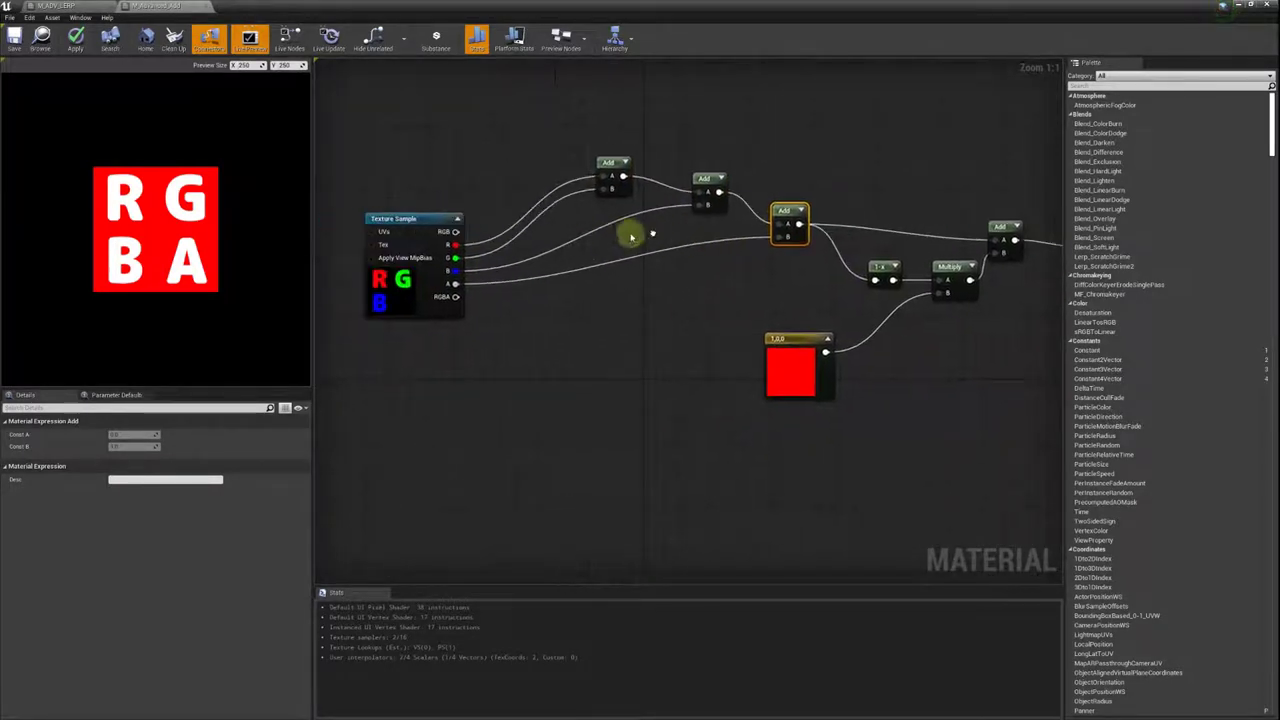
drag(600, 163, 554, 163)
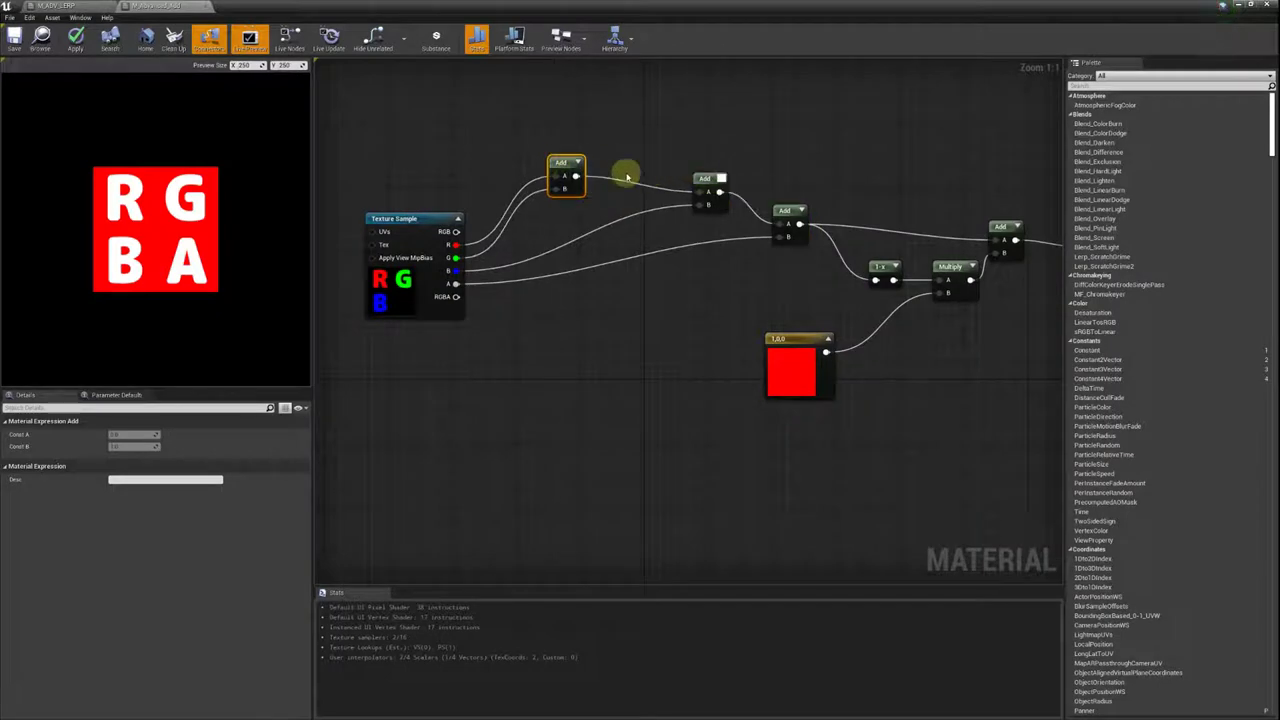
right_drag(526, 218, 580, 208)
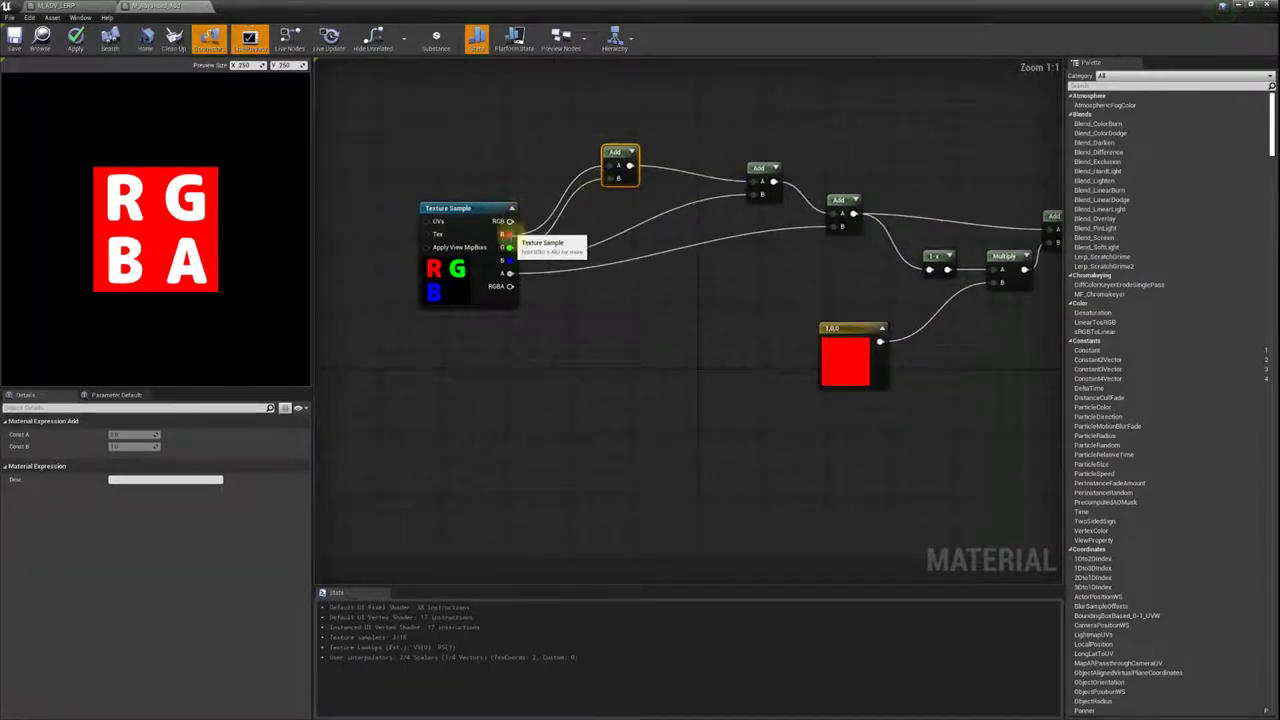
Preview the first Add node's result and move that node up slightly.
right_click(628, 157)
click(630, 159)
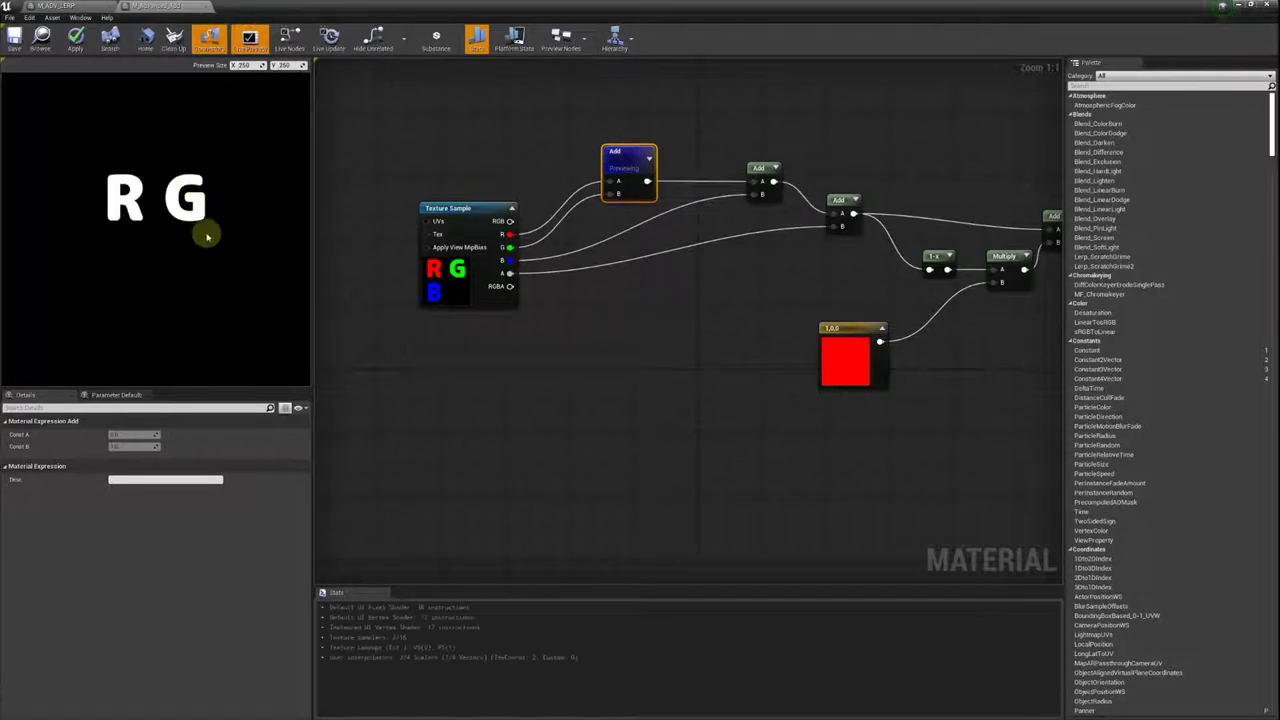
right_drag(512, 243, 429, 243)
drag(546, 153, 546, 128)
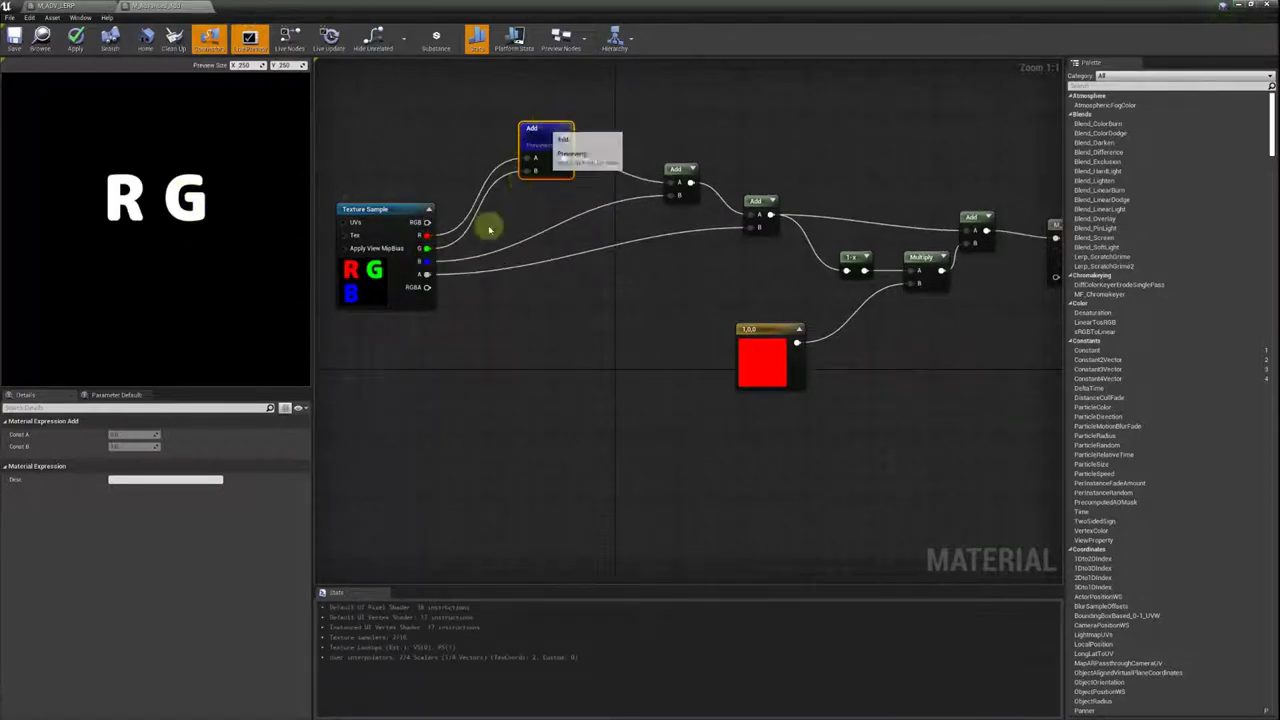
Preview the second Add node and place it closer to the first.
right_click(675, 170)
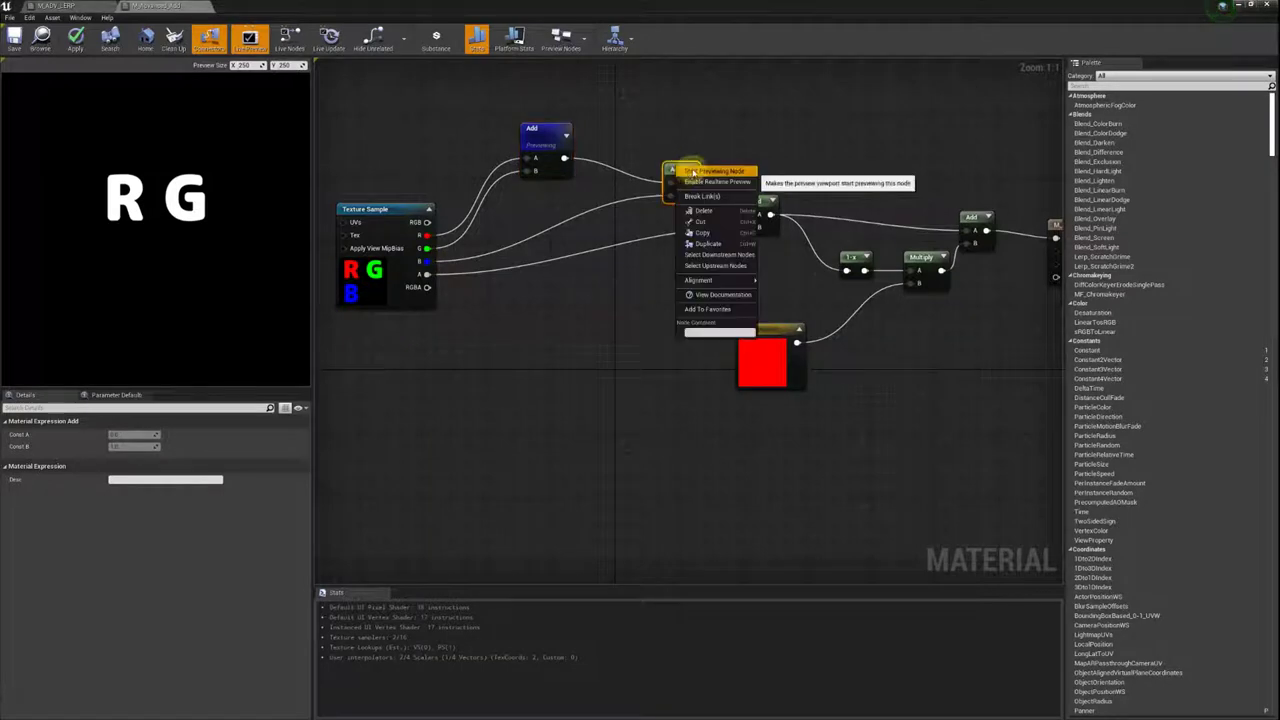
click(695, 176)
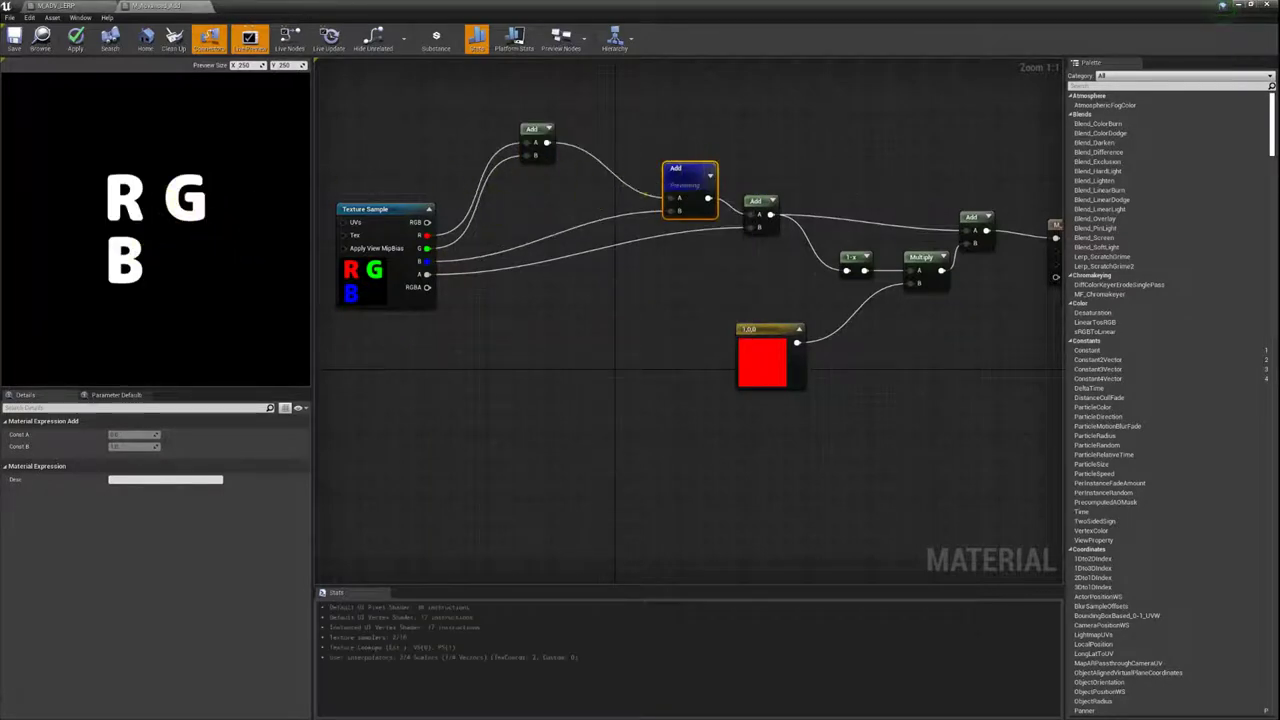
right_drag(600, 300, 530, 309)
drag(610, 180, 553, 157)
right_drag(592, 168, 670, 149)
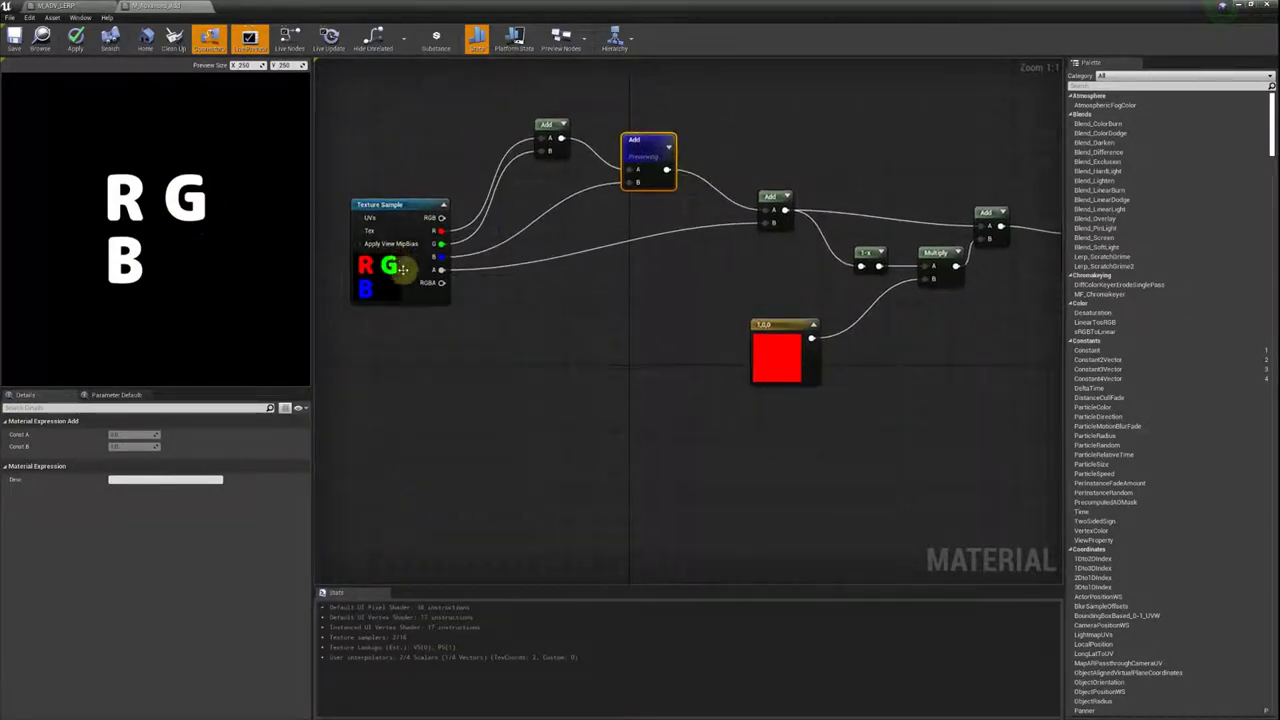
right_drag(530, 250, 544, 242)
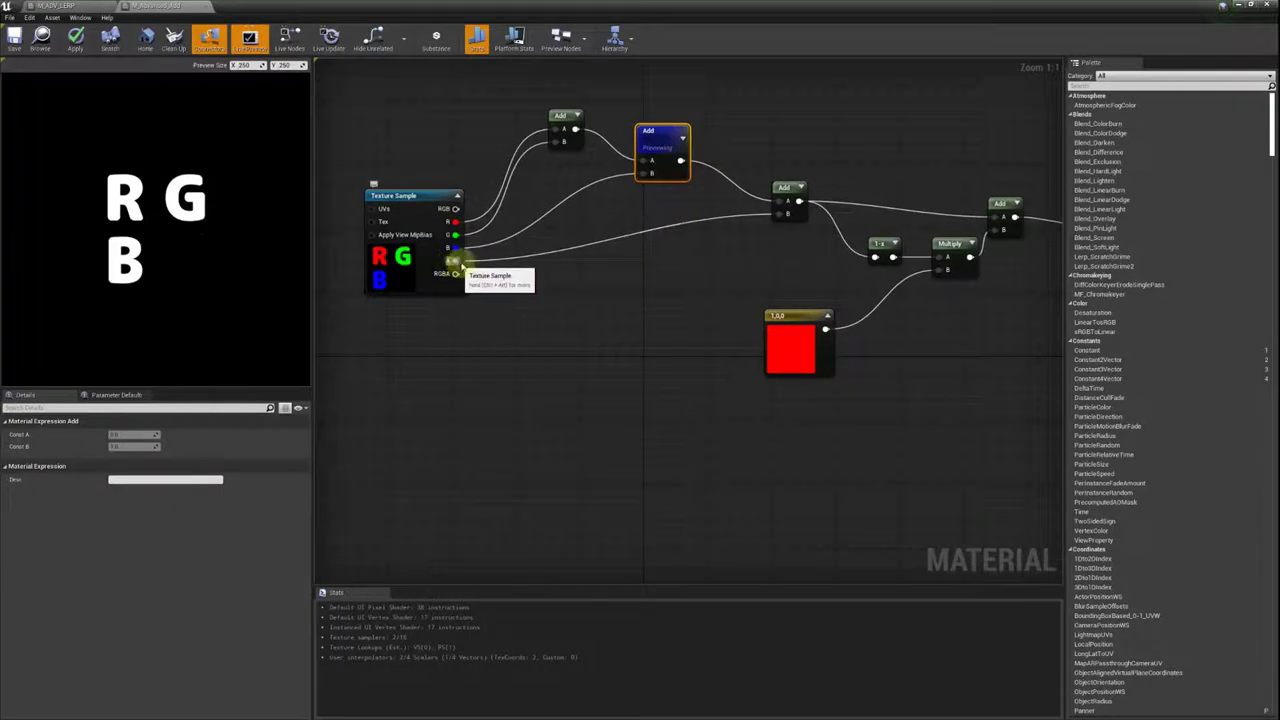
Preview the third Add node's full RGBA result and move it left.
right_click(788, 187)
click(800, 262)
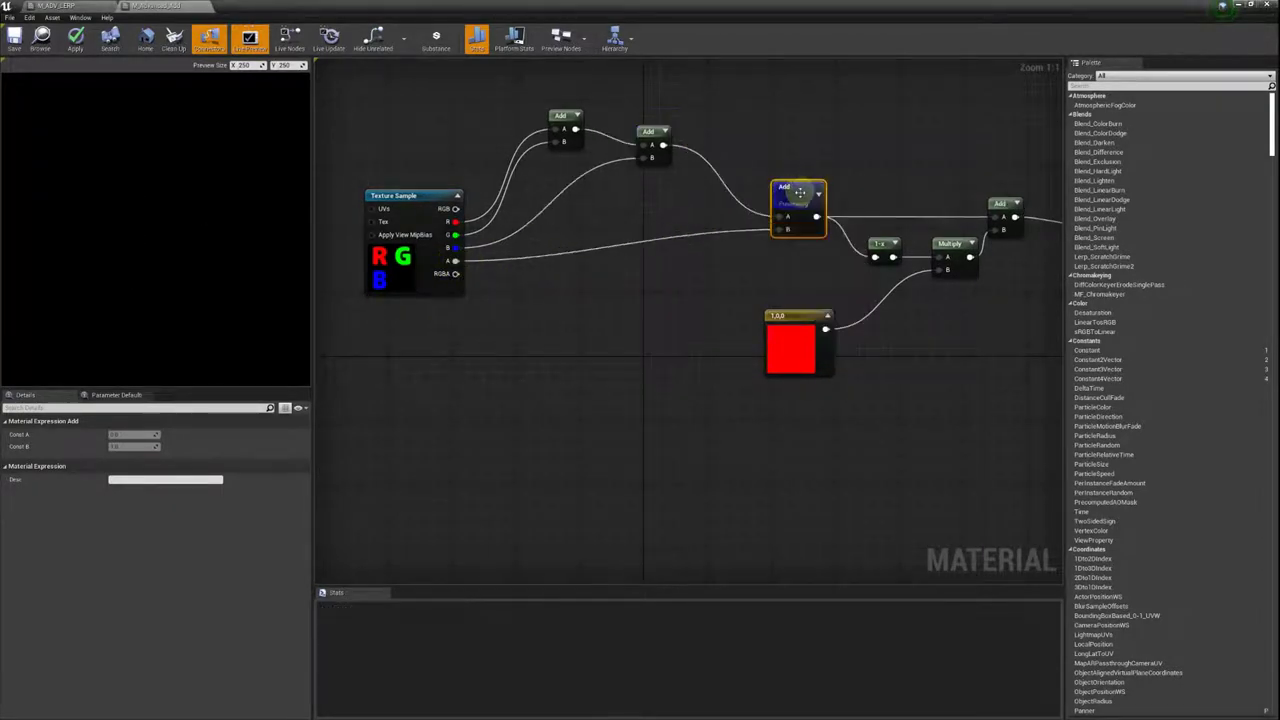
right_drag(784, 180, 586, 191)
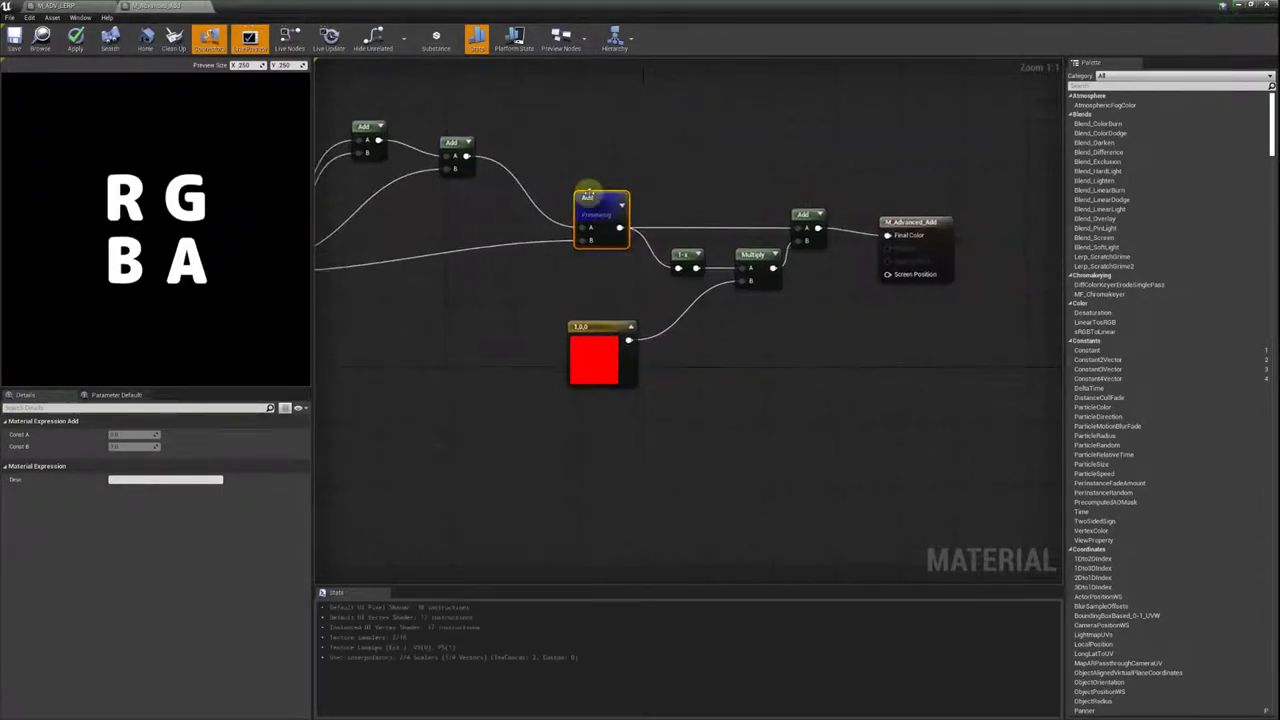
drag(586, 191, 541, 183)
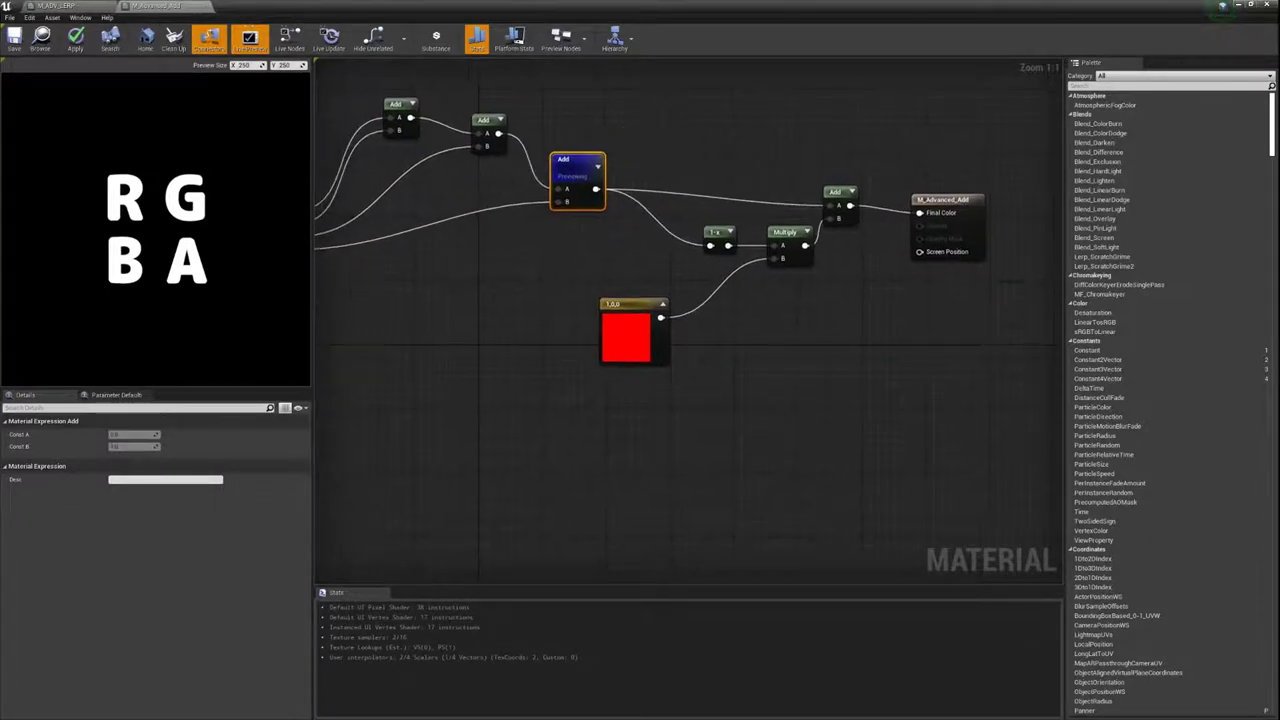
right_drag(541, 183, 484, 173)
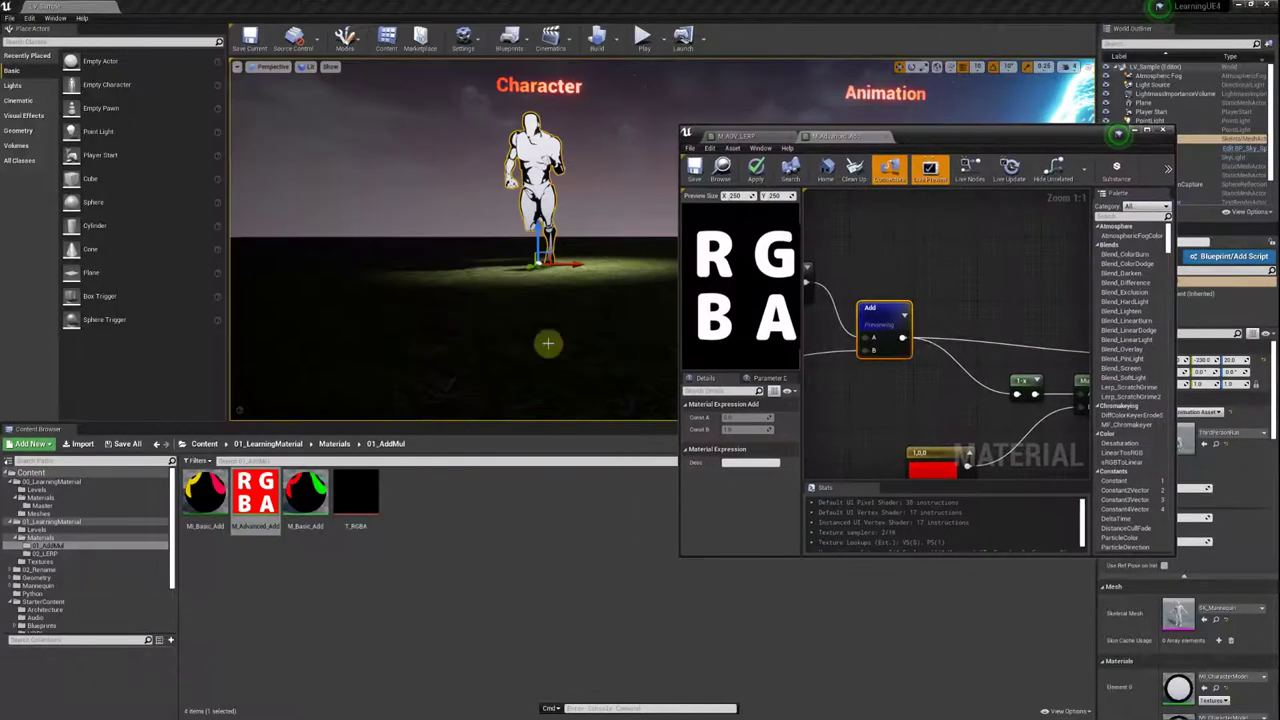
Maximize the material editor and move the 1-x node to the left.
double_click(914, 137)
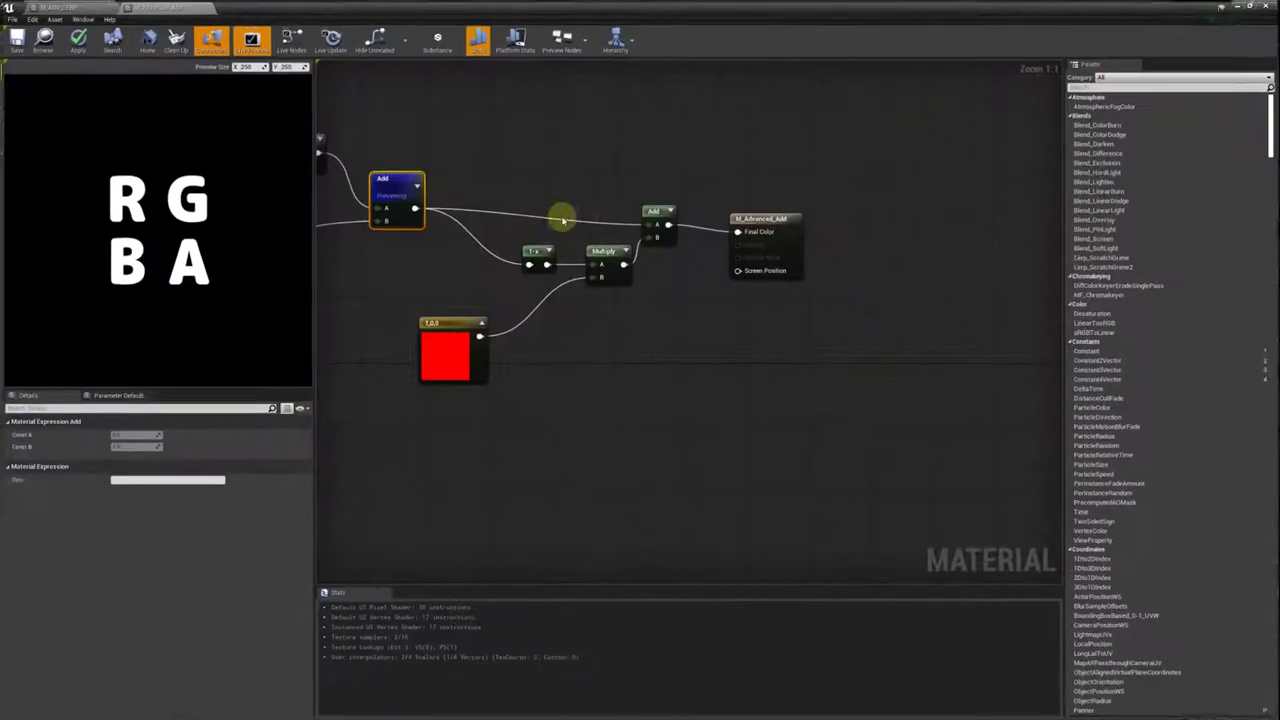
right_drag(562, 220, 686, 200)
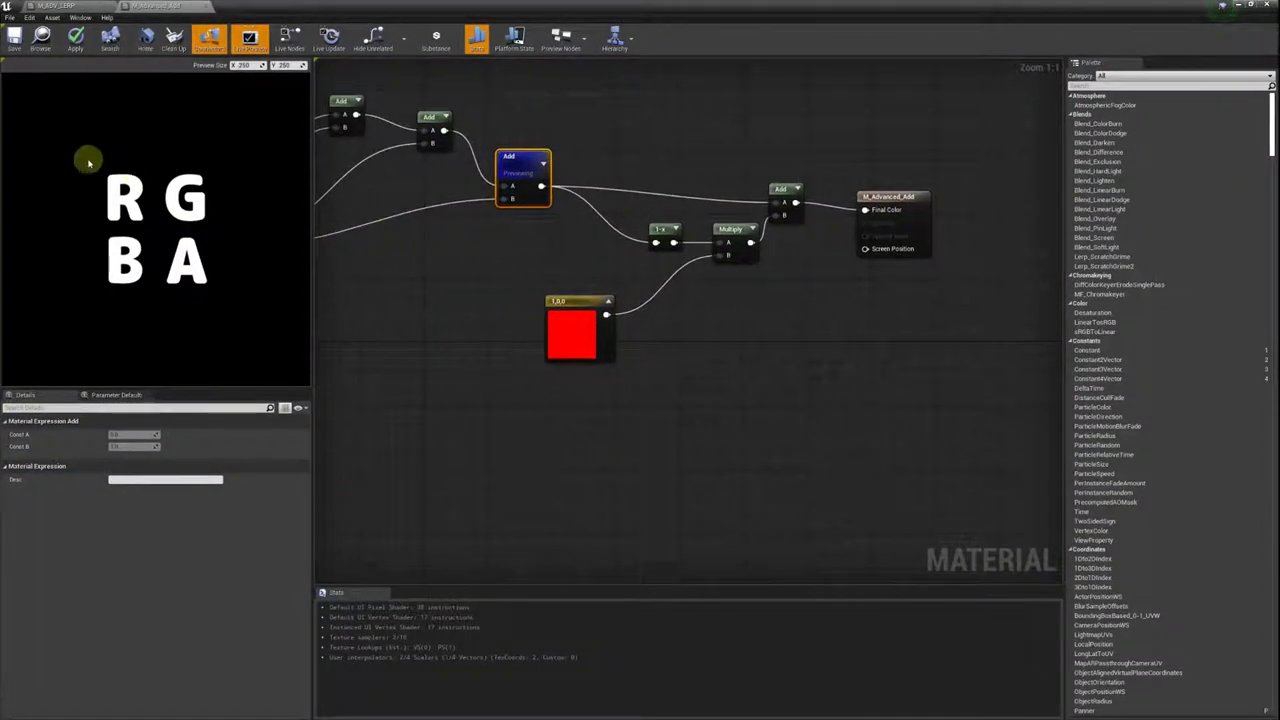
right_drag(541, 187, 480, 188)
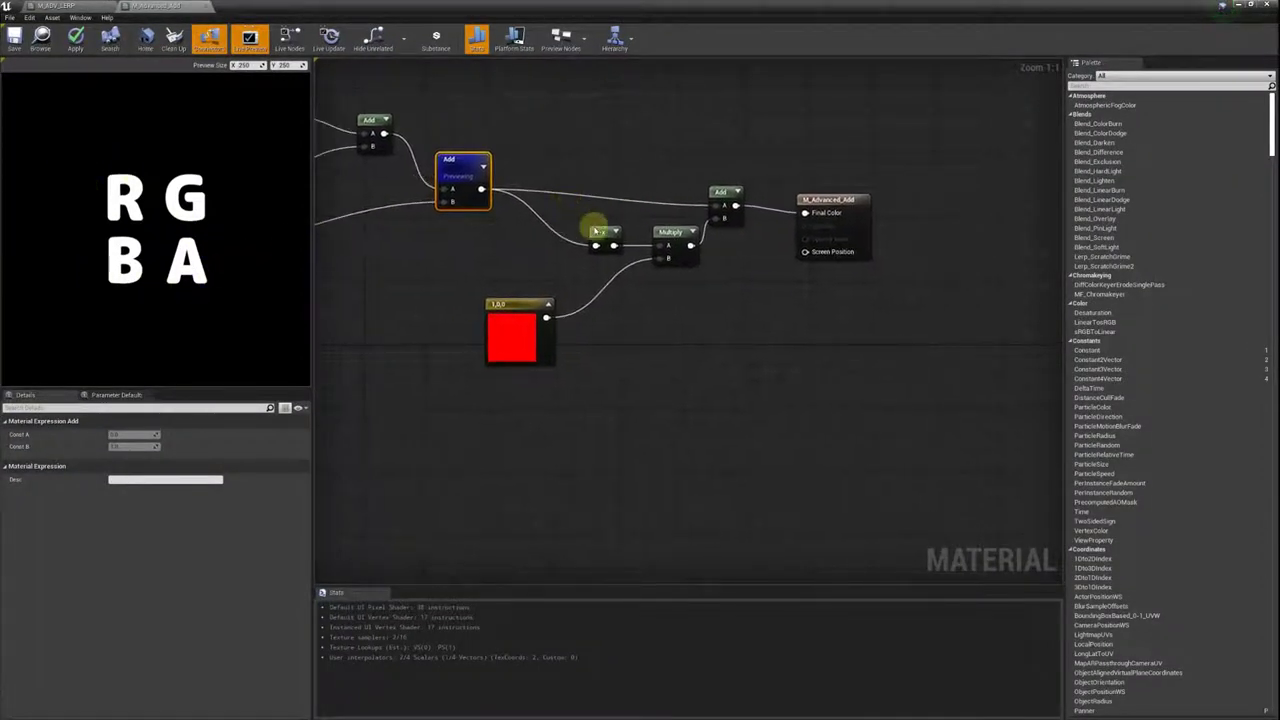
drag(596, 231, 551, 240)
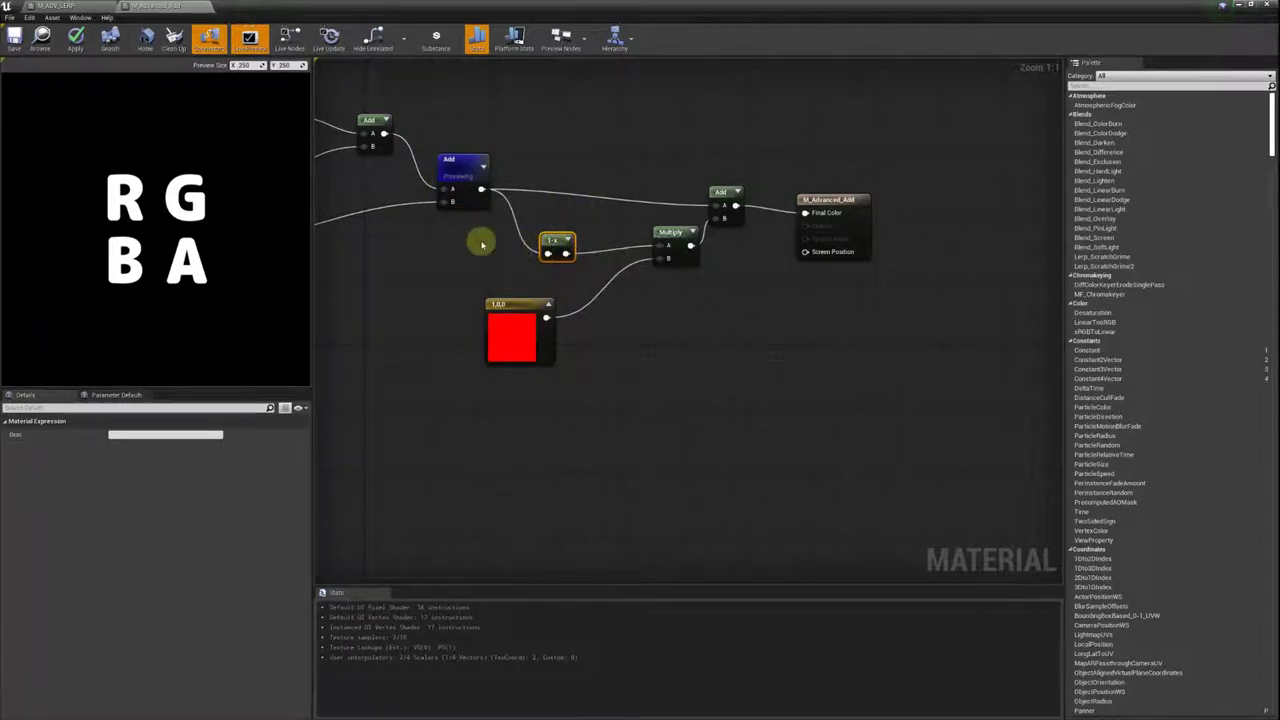
right_drag(481, 244, 495, 238)
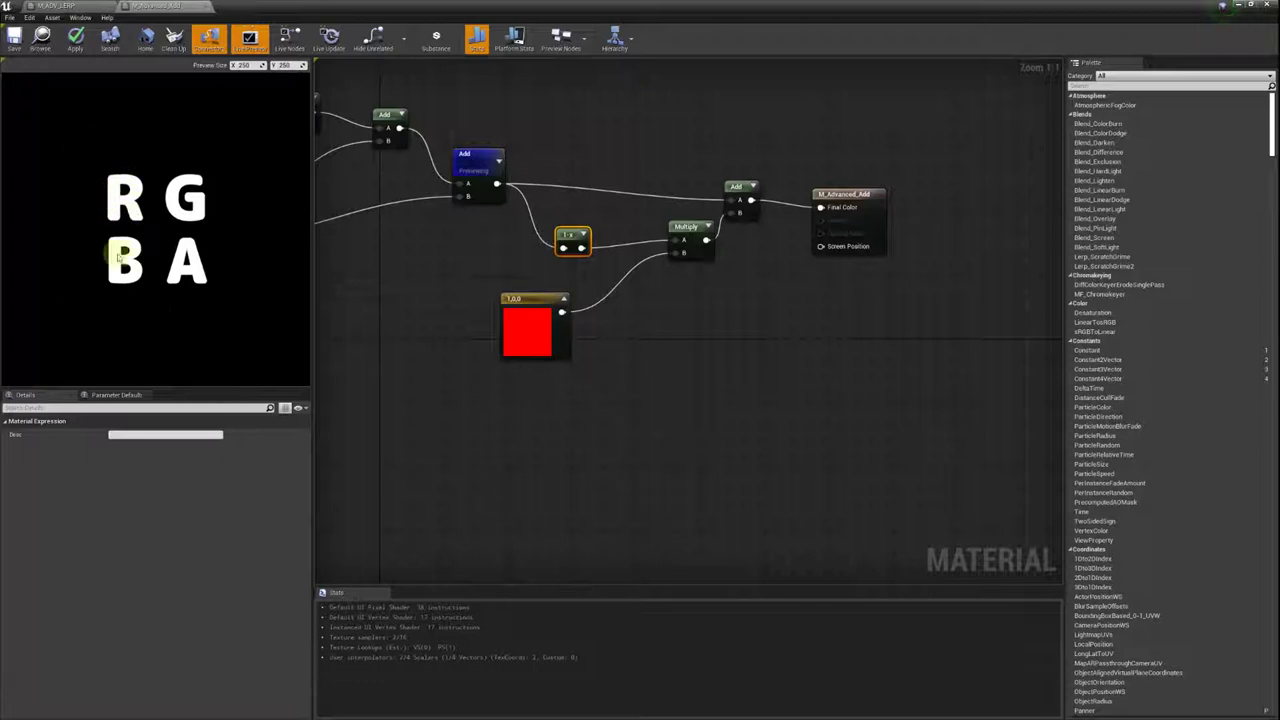
right_drag(417, 251, 394, 242)
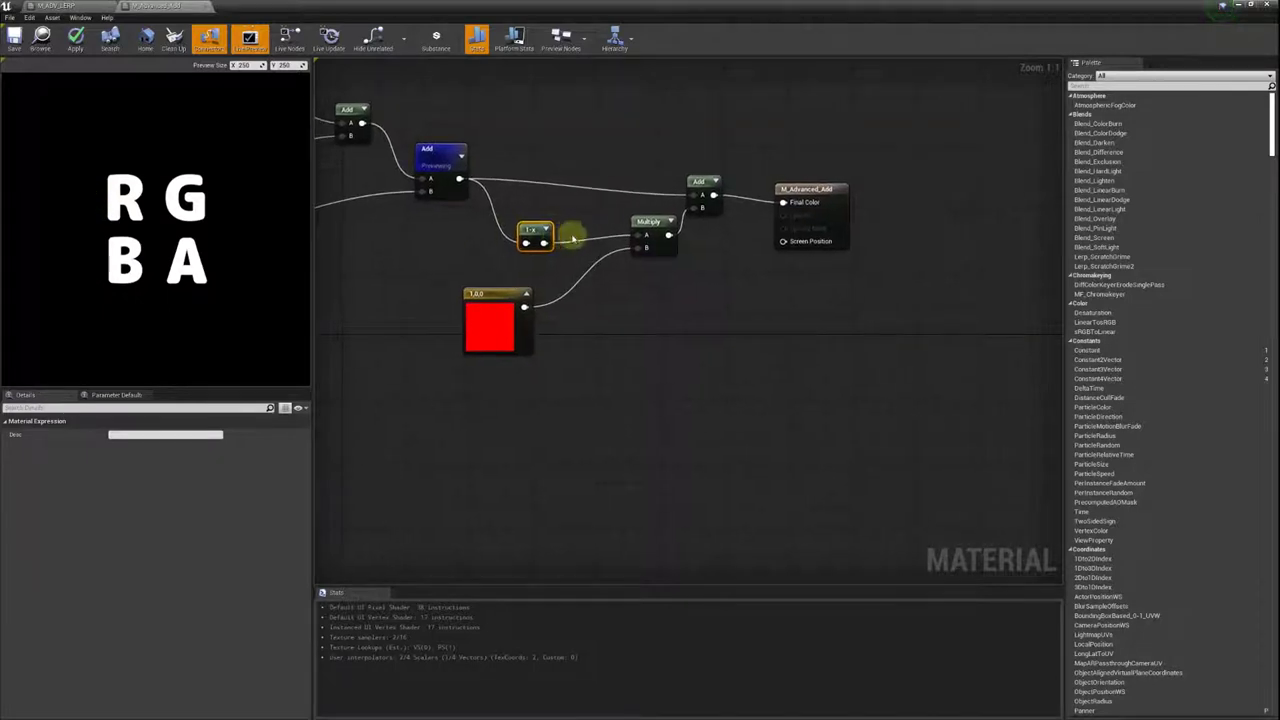
Preview the 1-x node's inverted RGBA output and lower the Multiply node.
right_click(538, 231)
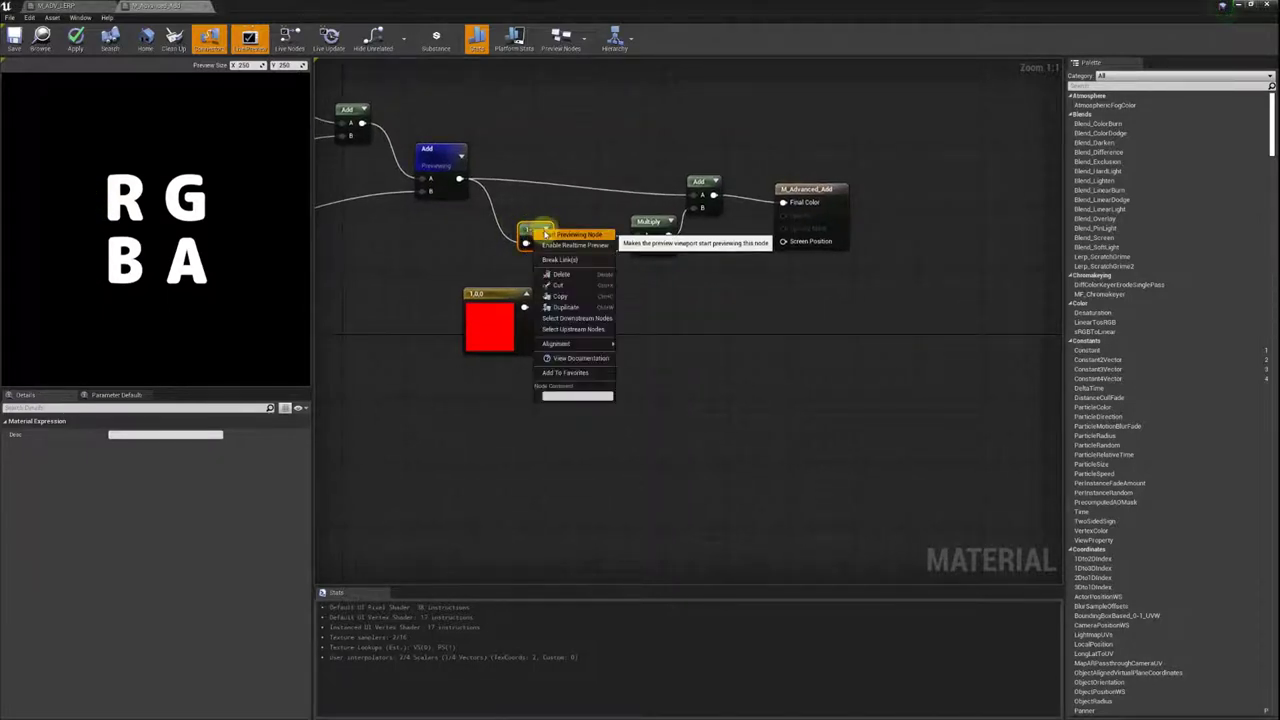
click(546, 234)
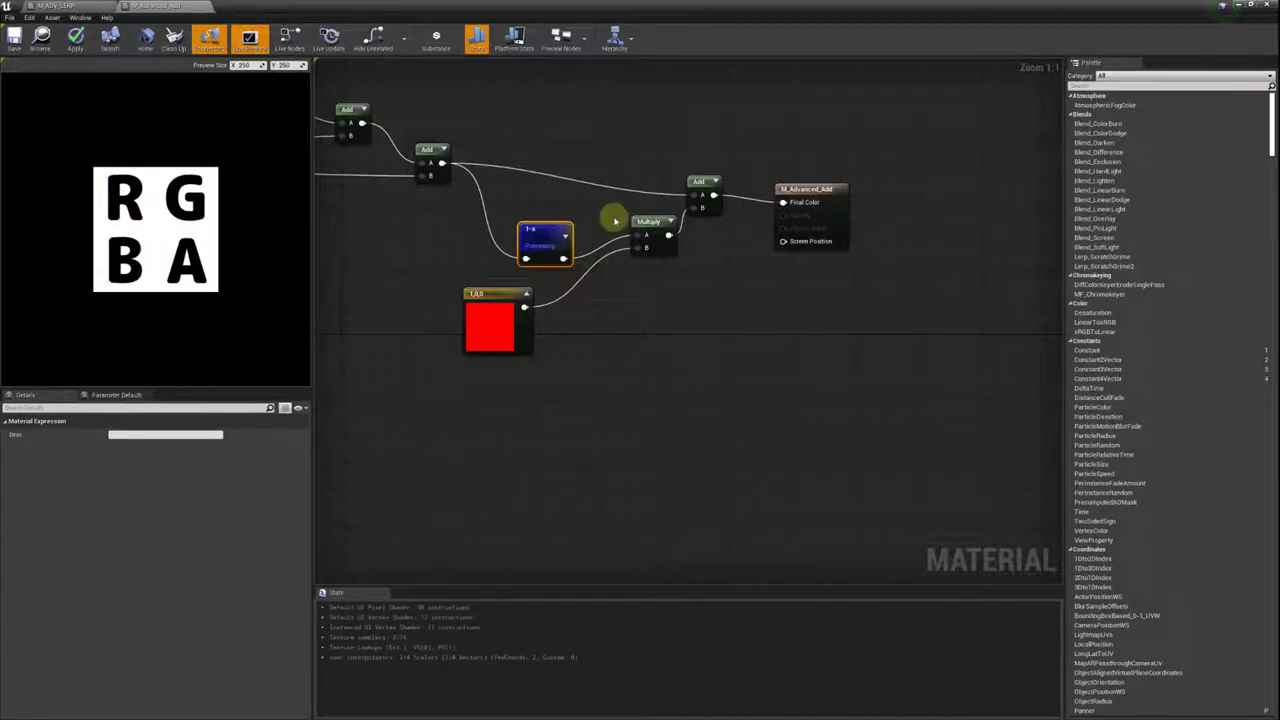
drag(648, 222, 651, 247)
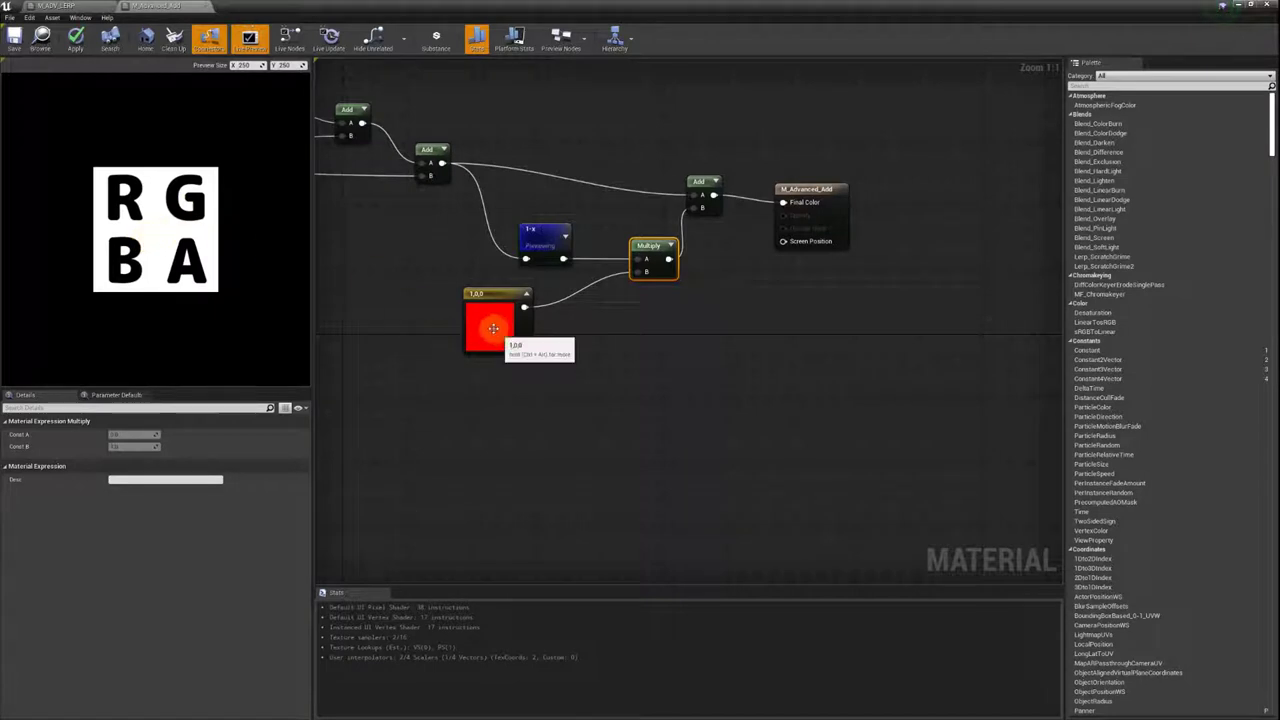
Preview the Multiply node's red-tinted output and shift that node slightly left.
right_click(656, 246)
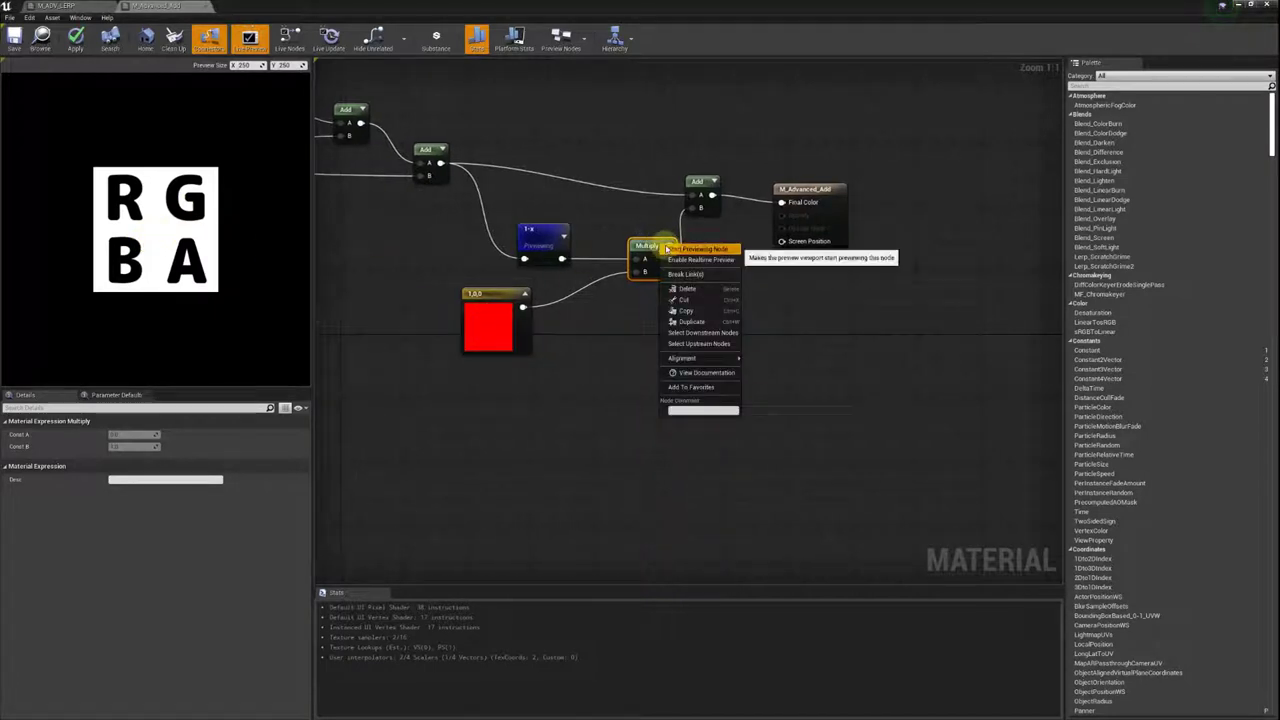
click(688, 249)
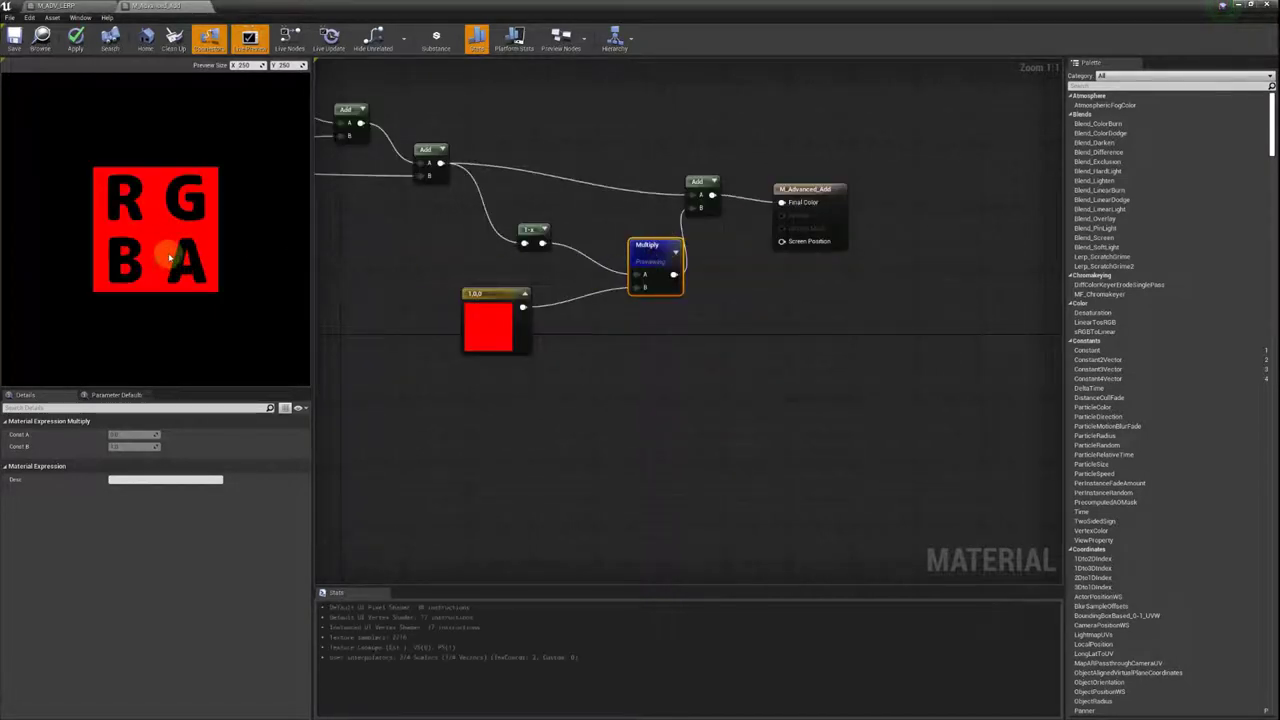
right_drag(597, 199, 533, 195)
drag(577, 242, 529, 243)
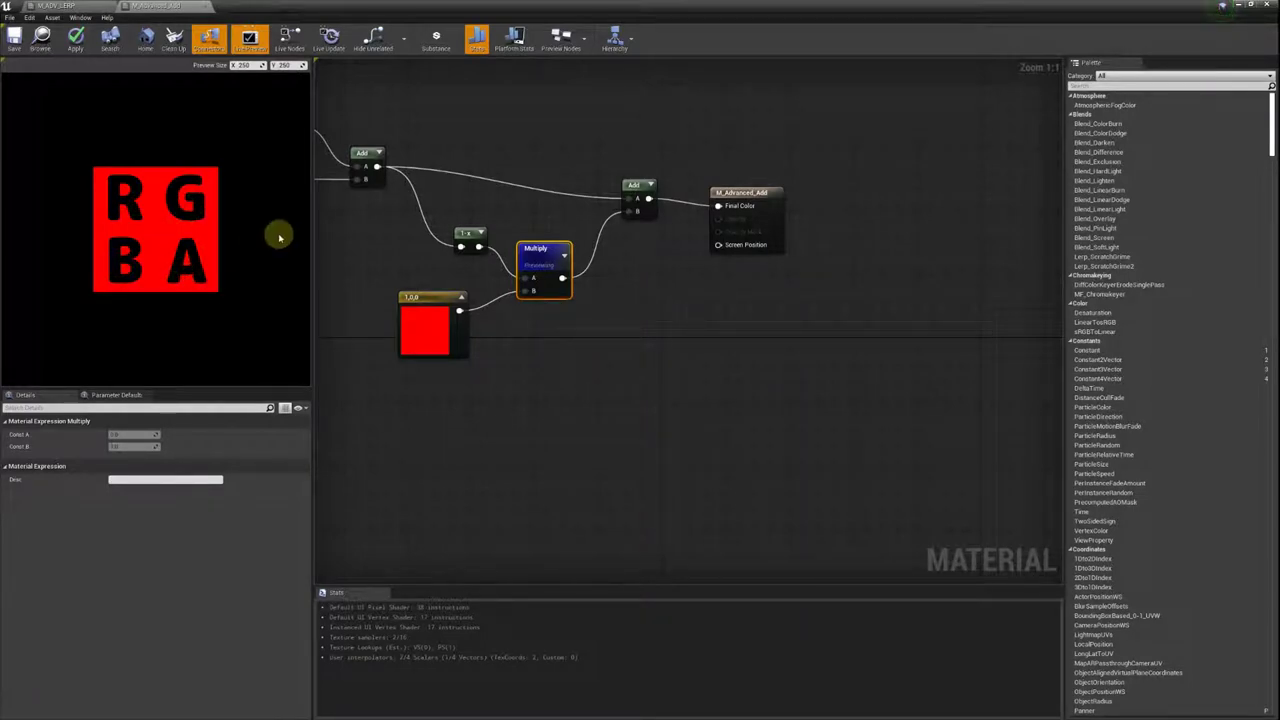
Compare by previewing the first Add node, then switch the preview back to Multiply.
mouse_move(354, 216)
right_down()
mouse_move(400, 220)
mouse_move(380, 206)
right_up()
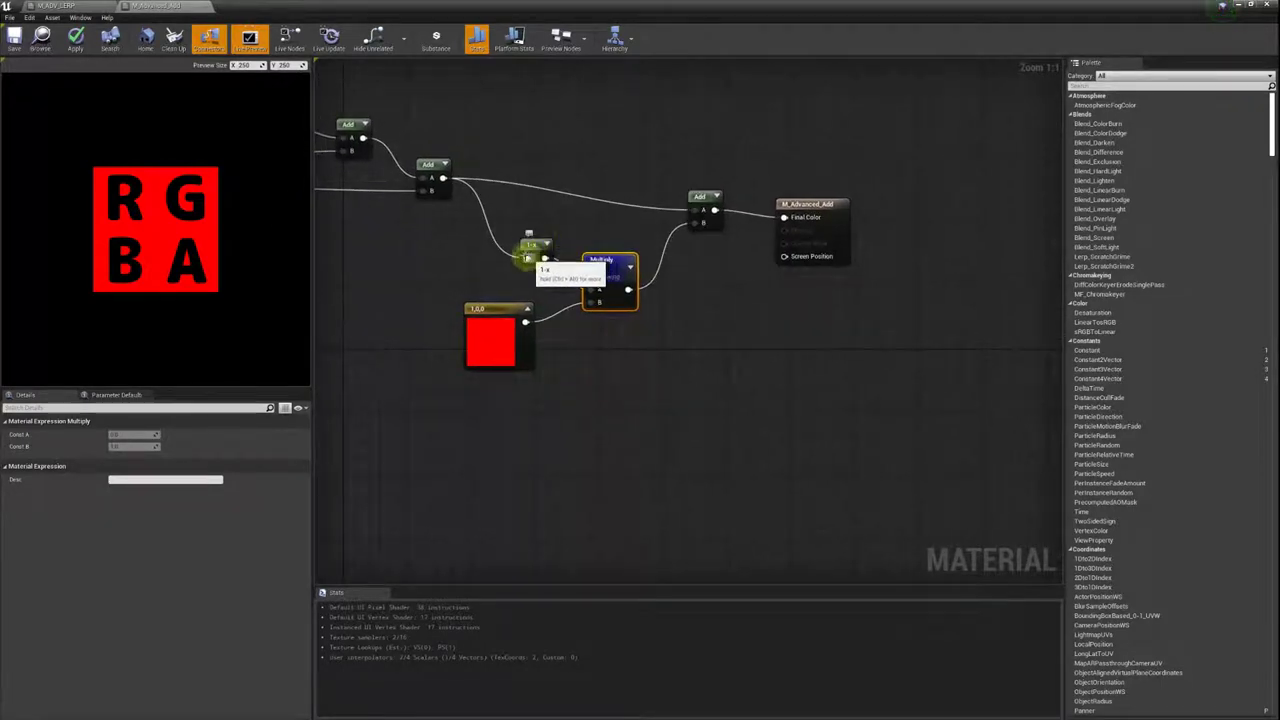
right_click(430, 167)
click(435, 173)
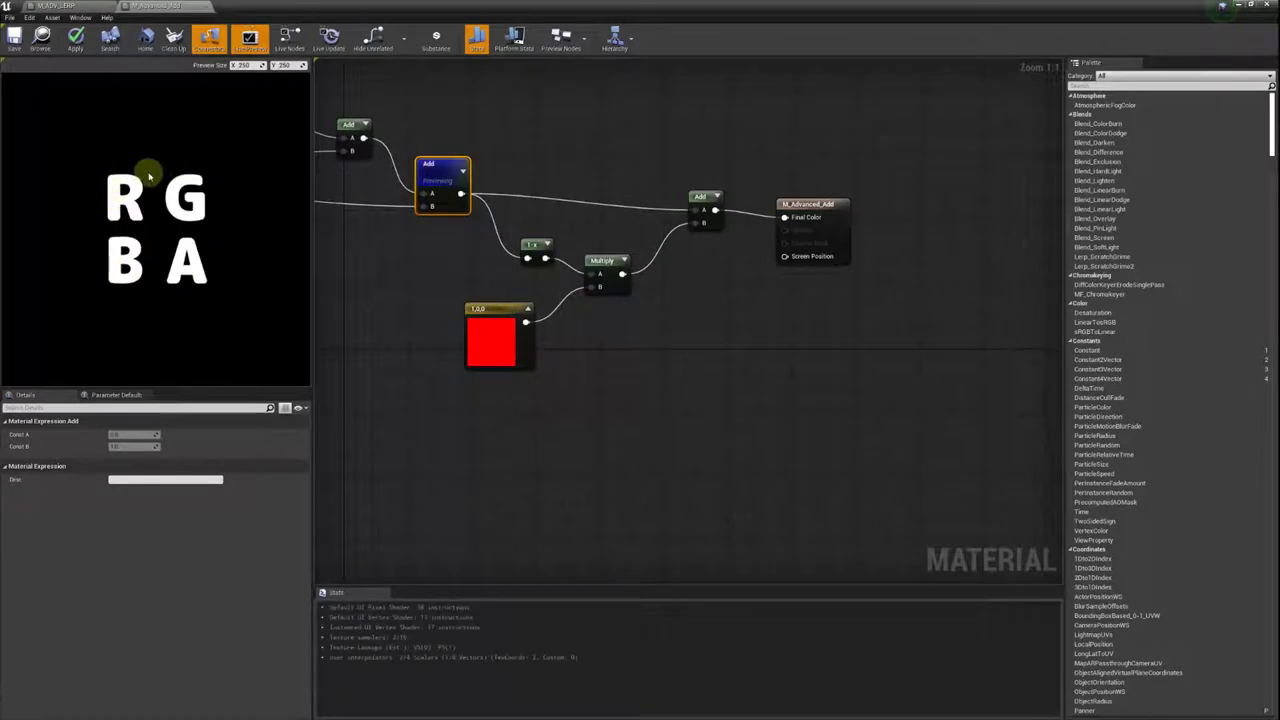
right_click(608, 259)
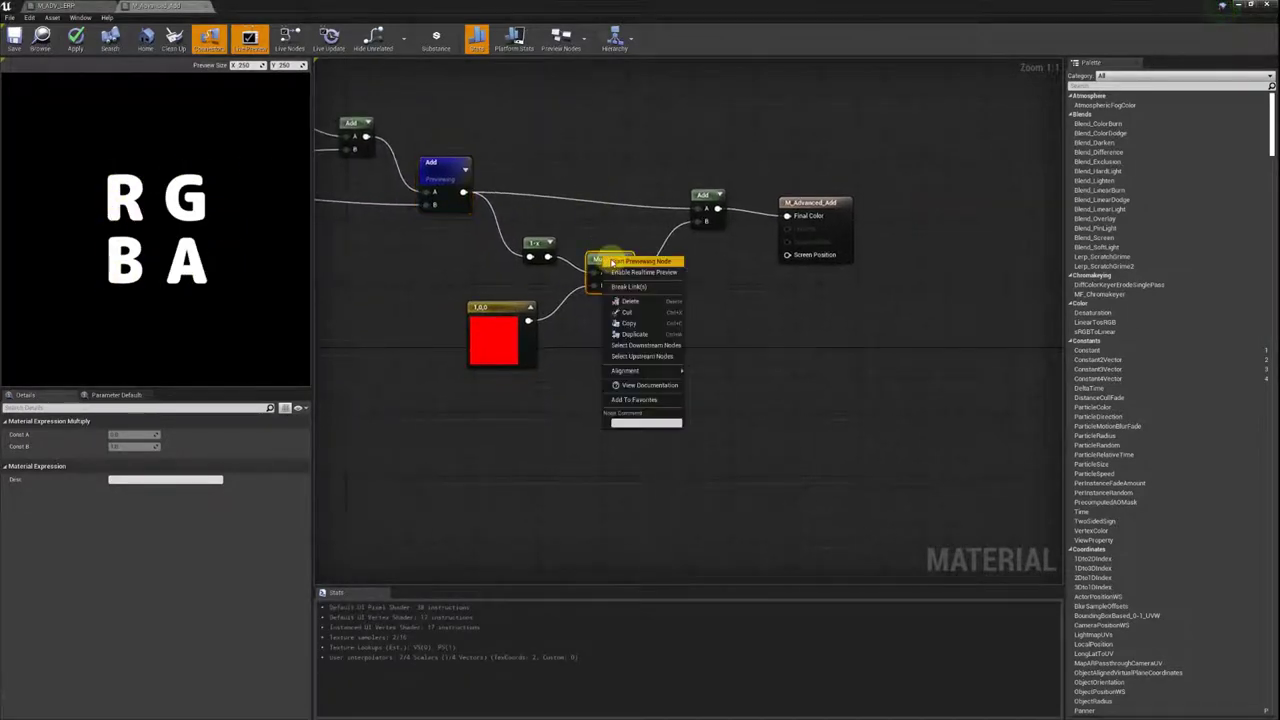
click(611, 261)
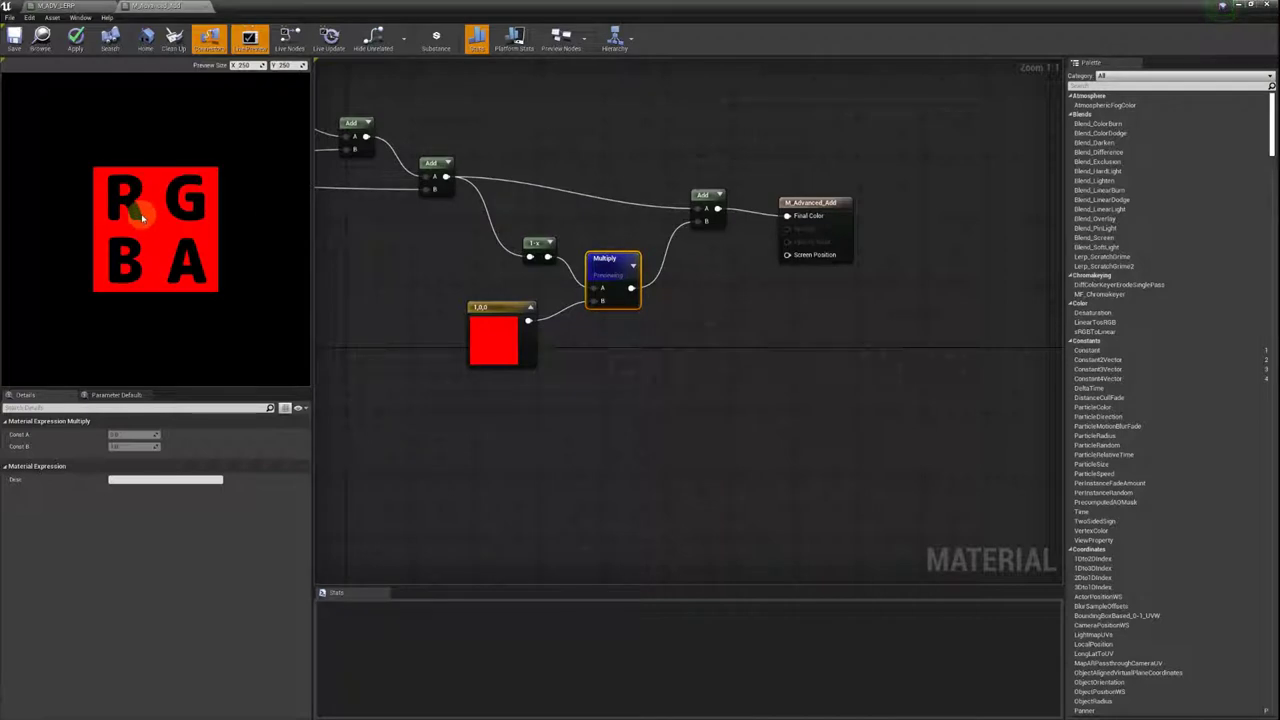
Raise the second Add node and preview the final Add node with Space.
drag(437, 163, 440, 148)
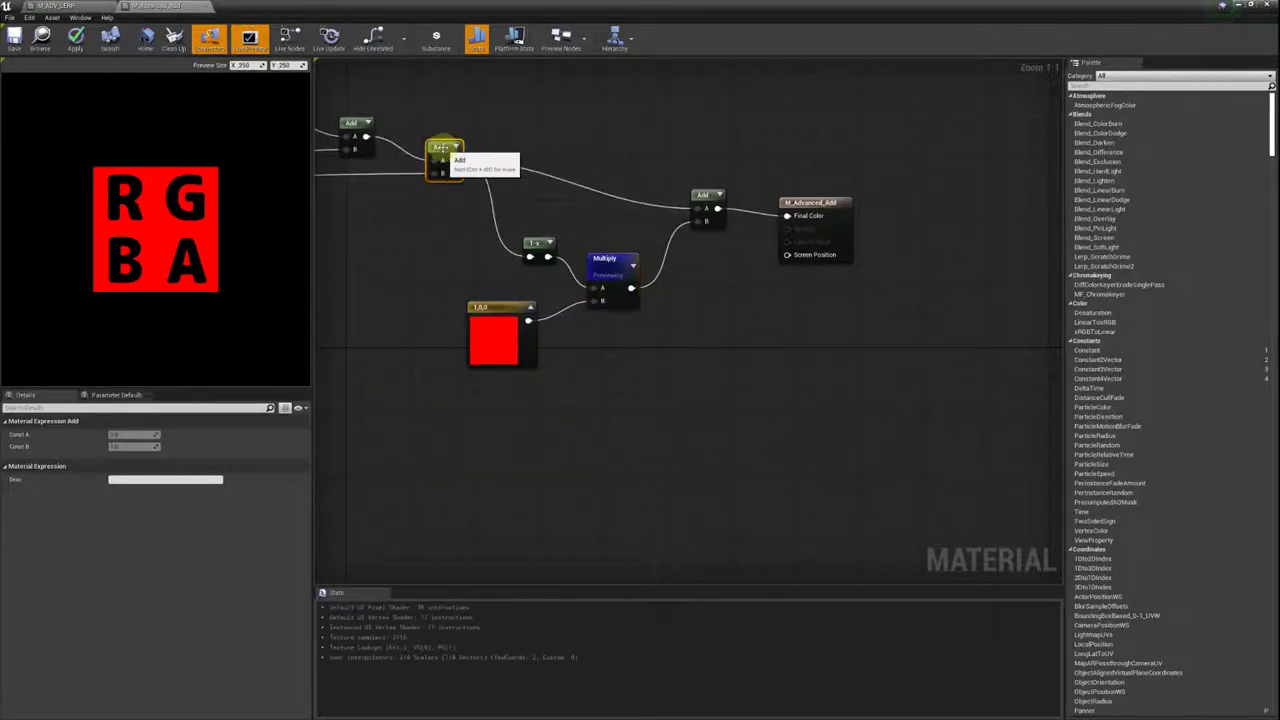
right_drag(737, 209, 662, 206)
click(630, 193)
key(space)
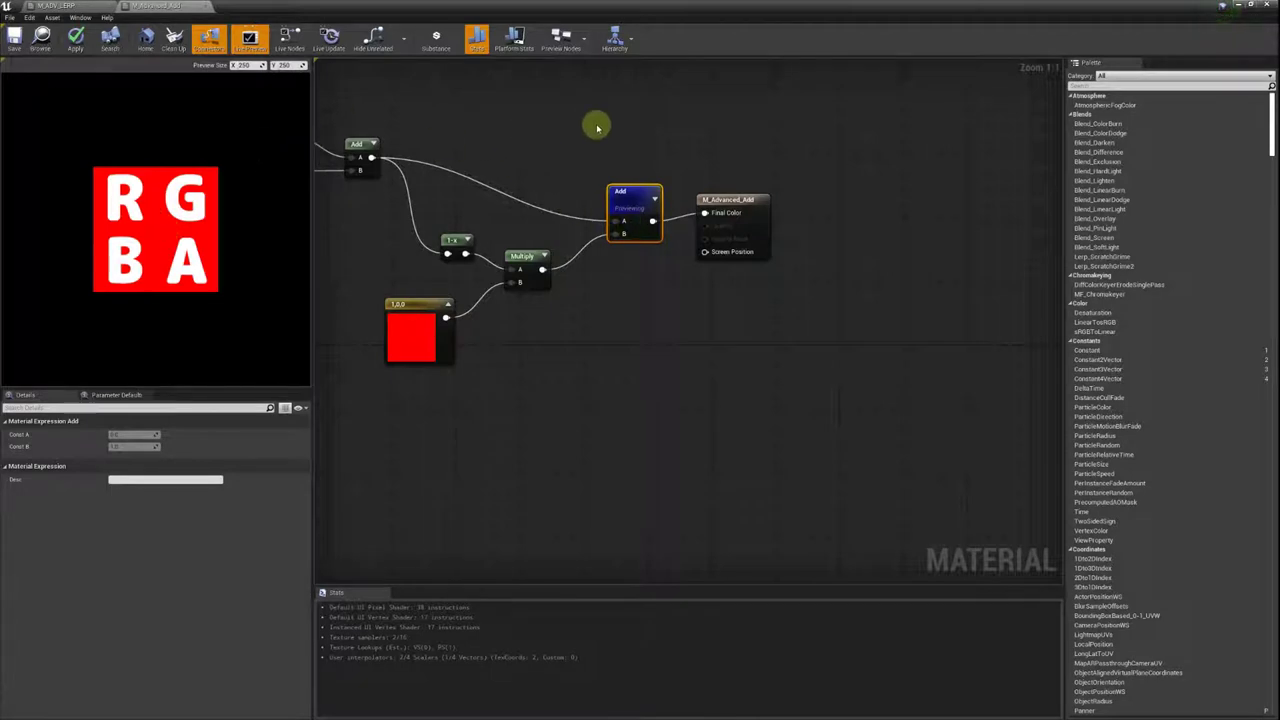
Move the first Add node left and restore the material editor to a floating window.
mouse_move(497, 154)
right_down()
mouse_move(931, 174)
mouse_move(897, 182)
right_up()
click(400, 190)
mouse_move(551, 216)
right_down()
mouse_move(497, 236)
mouse_move(529, 231)
right_up()
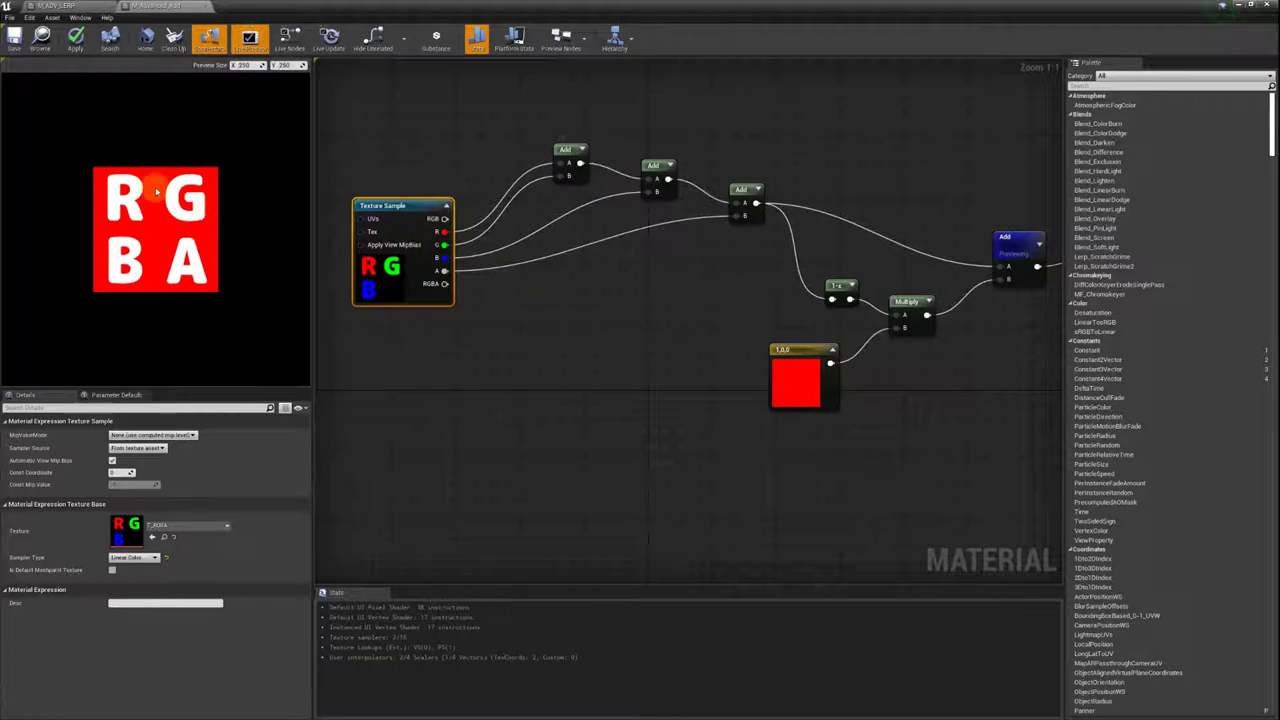
drag(566, 150, 526, 152)
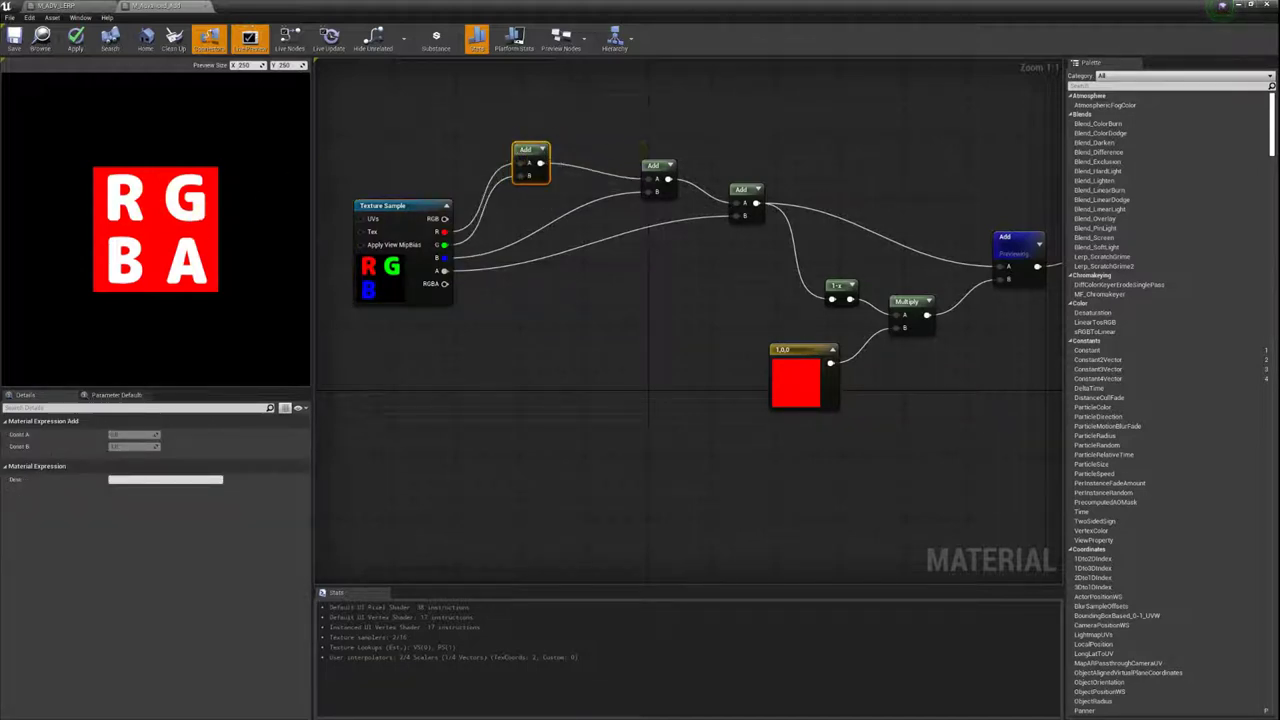
right_drag(532, 160, 527, 150)
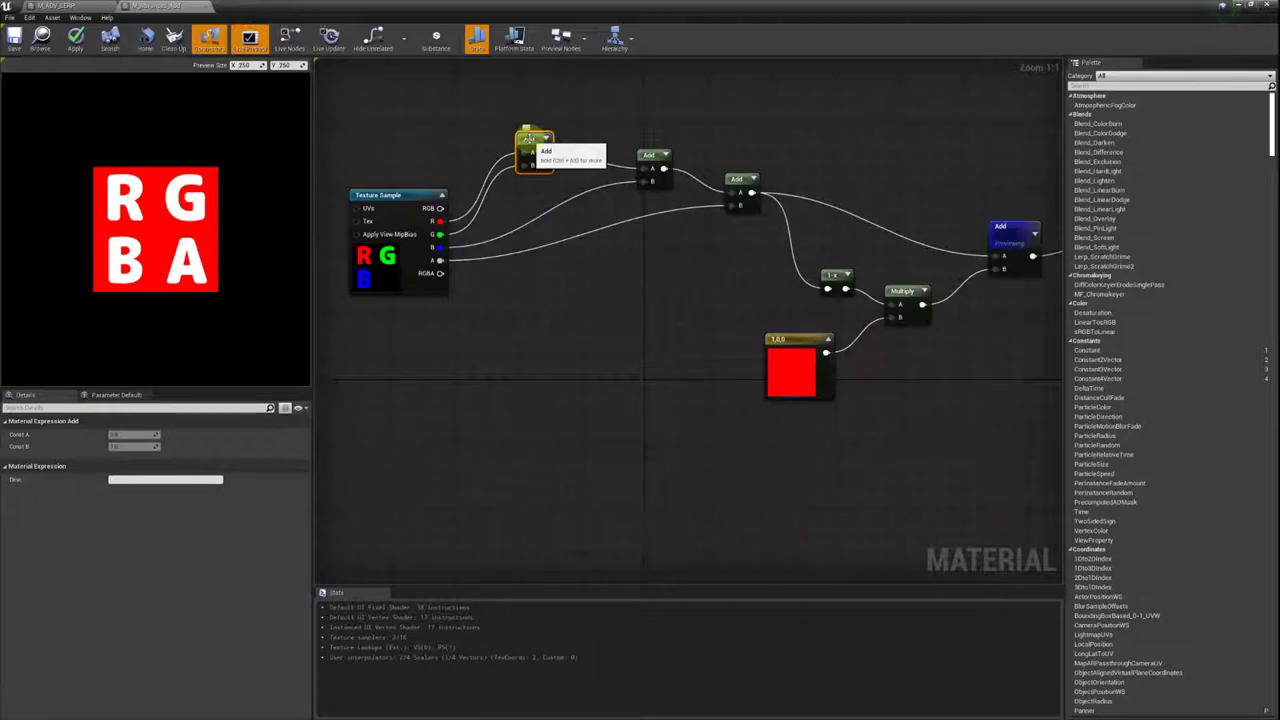
drag(500, 8, 483, 148)
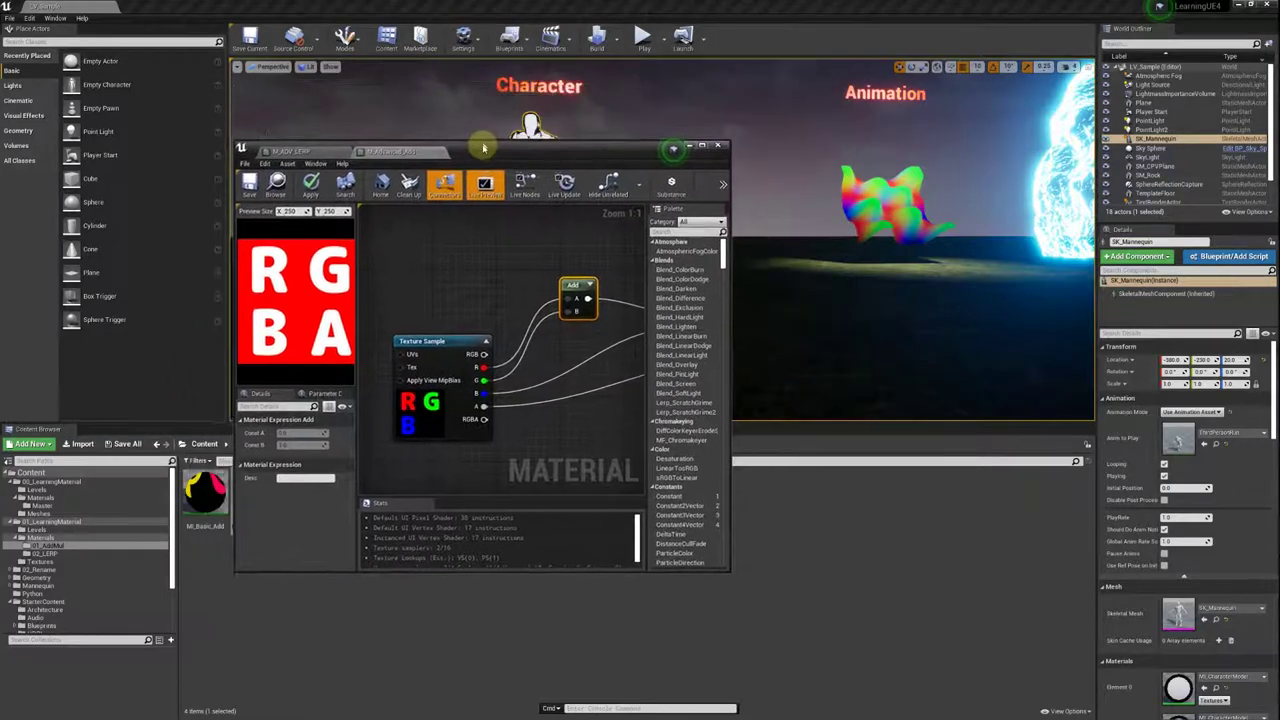
Create a new material named M_Basic_LERP in the 02_LERP folder and open it.
drag(483, 148, 0, 165)
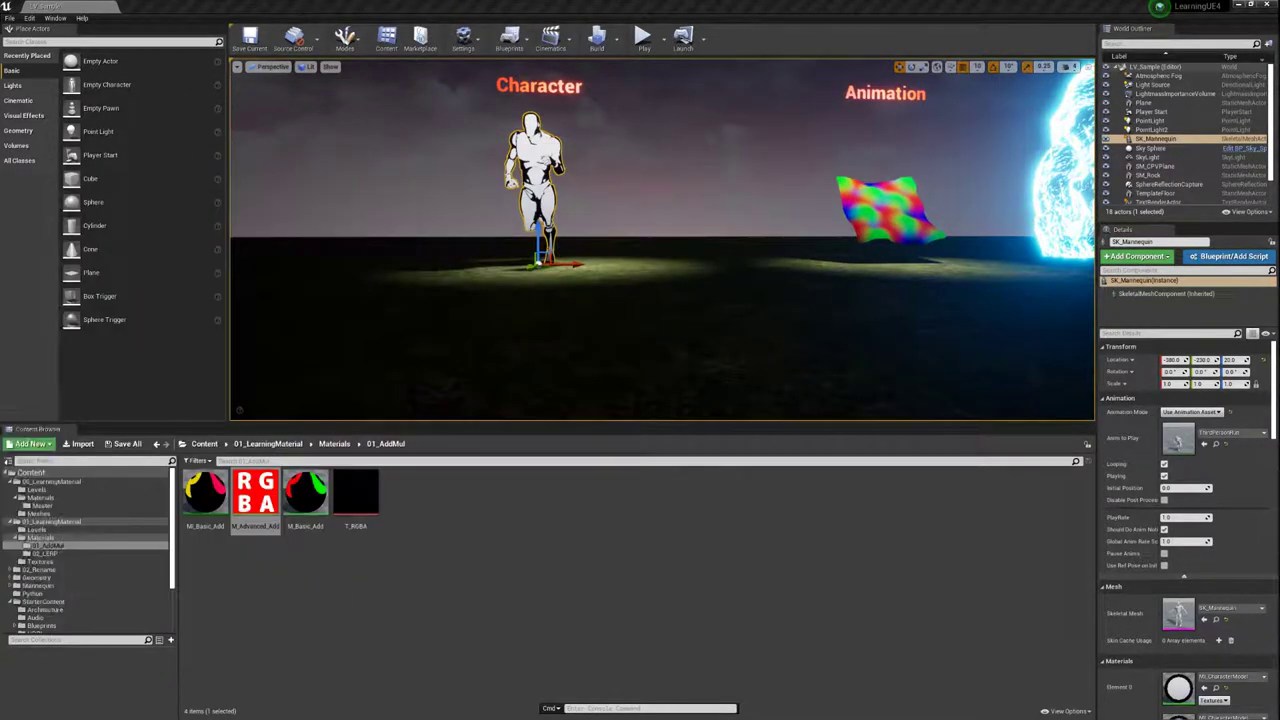
click(45, 553)
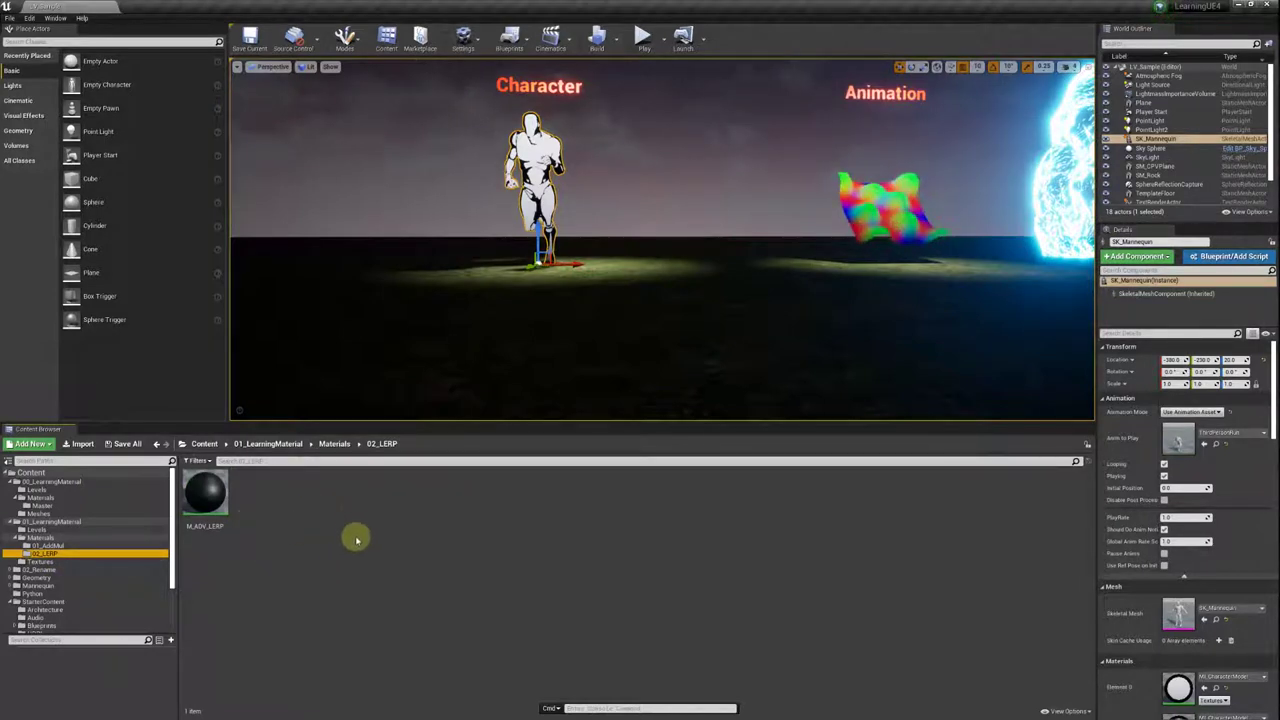
right_click(279, 487)
click(310, 262)
text(M_Basic_)
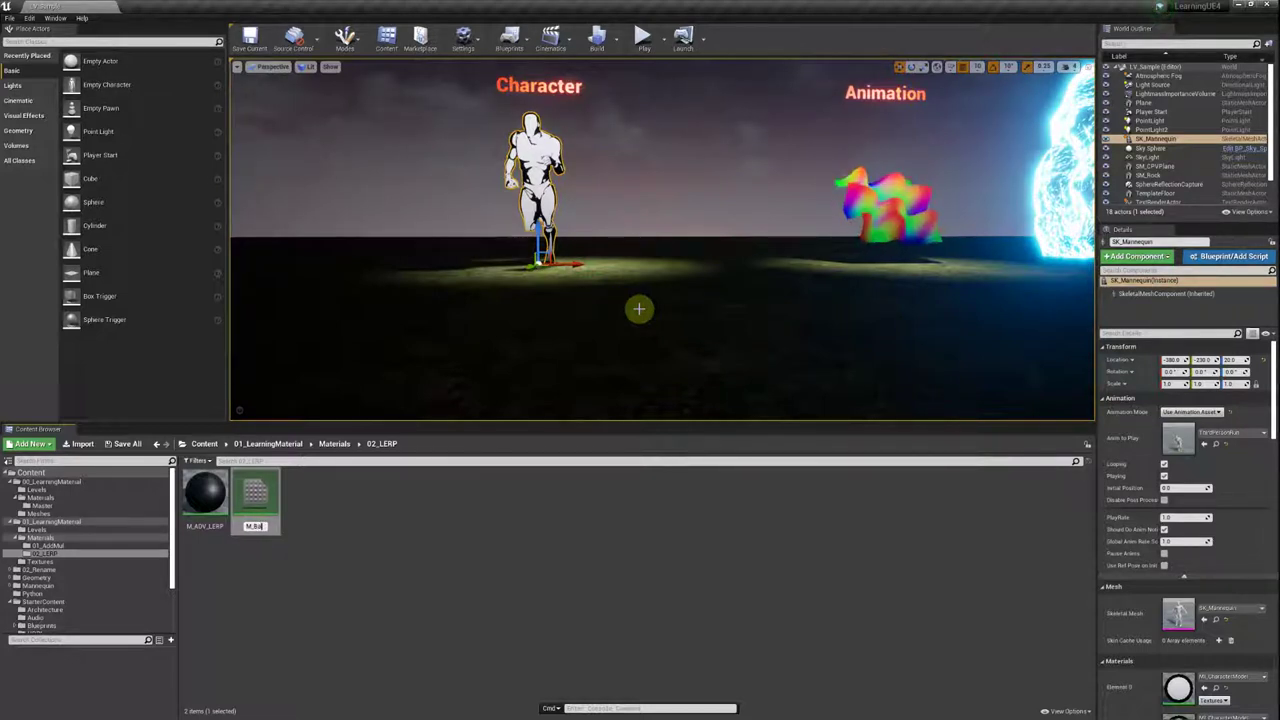
text(LERP)
key(Return)
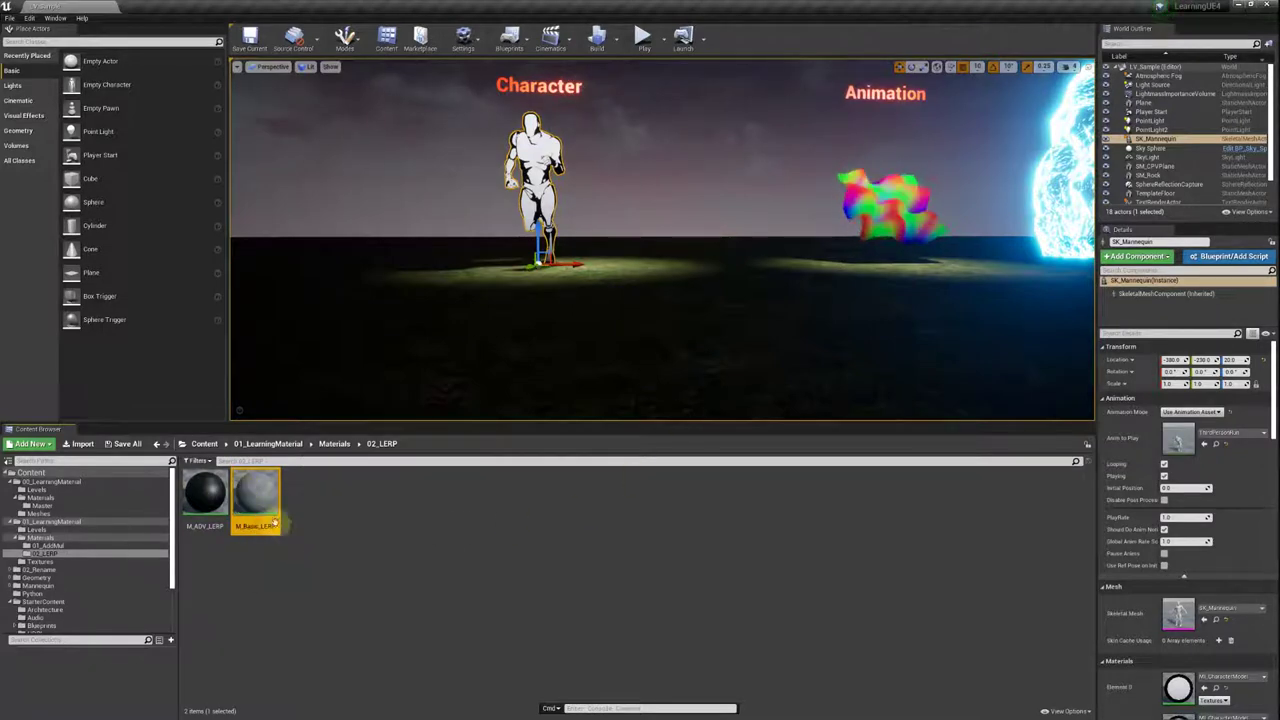
double_click(251, 490)
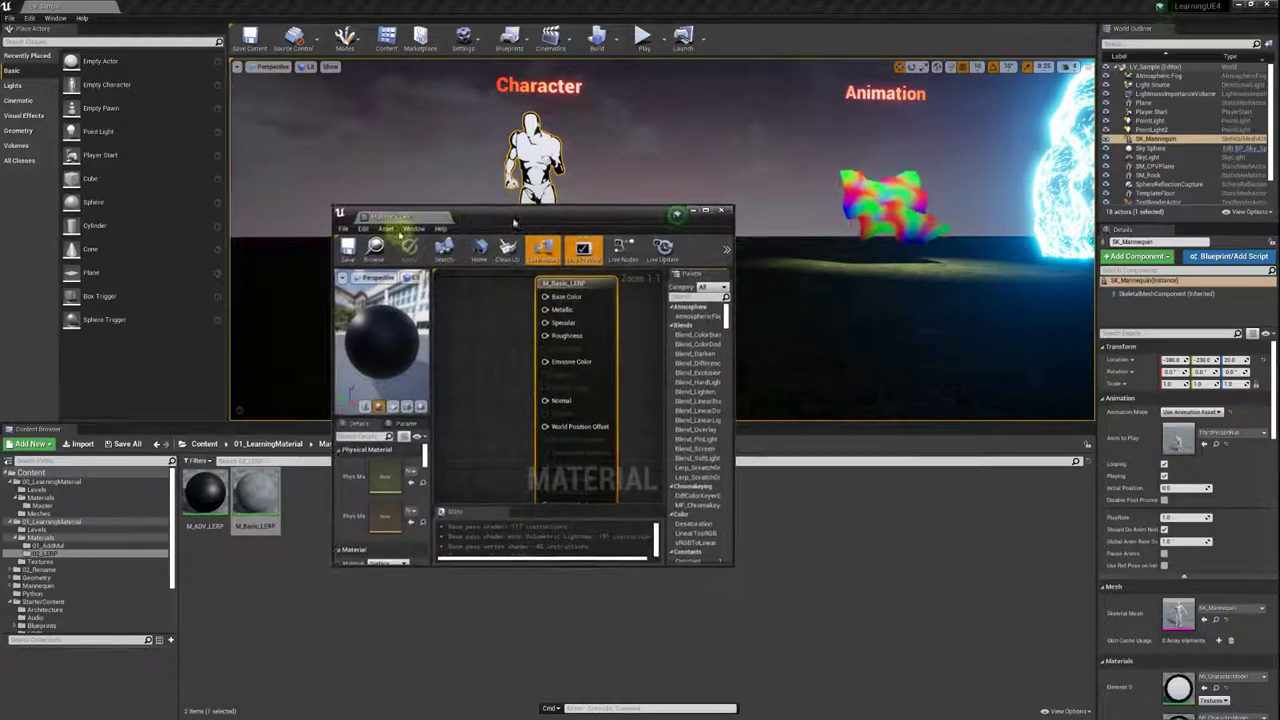
Maximize the M_Basic_LERP editor and set its Shading Model to Unlit.
double_click(390, 209)
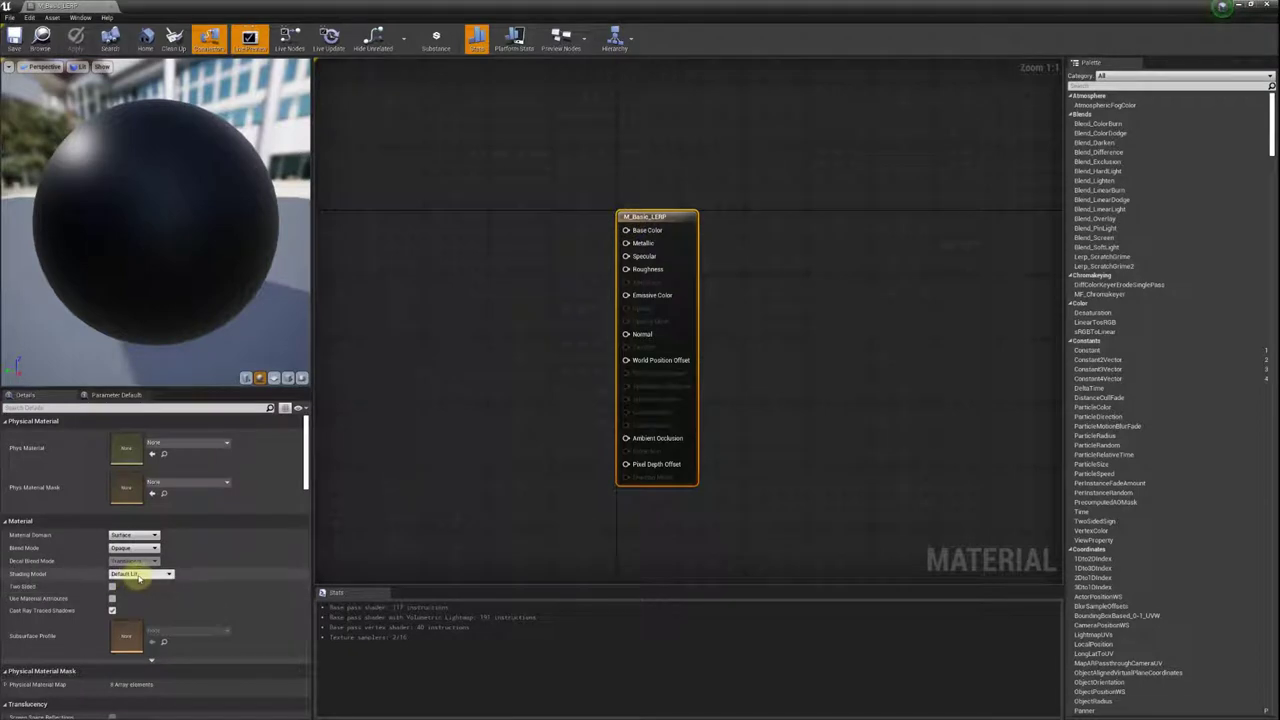
click(140, 574)
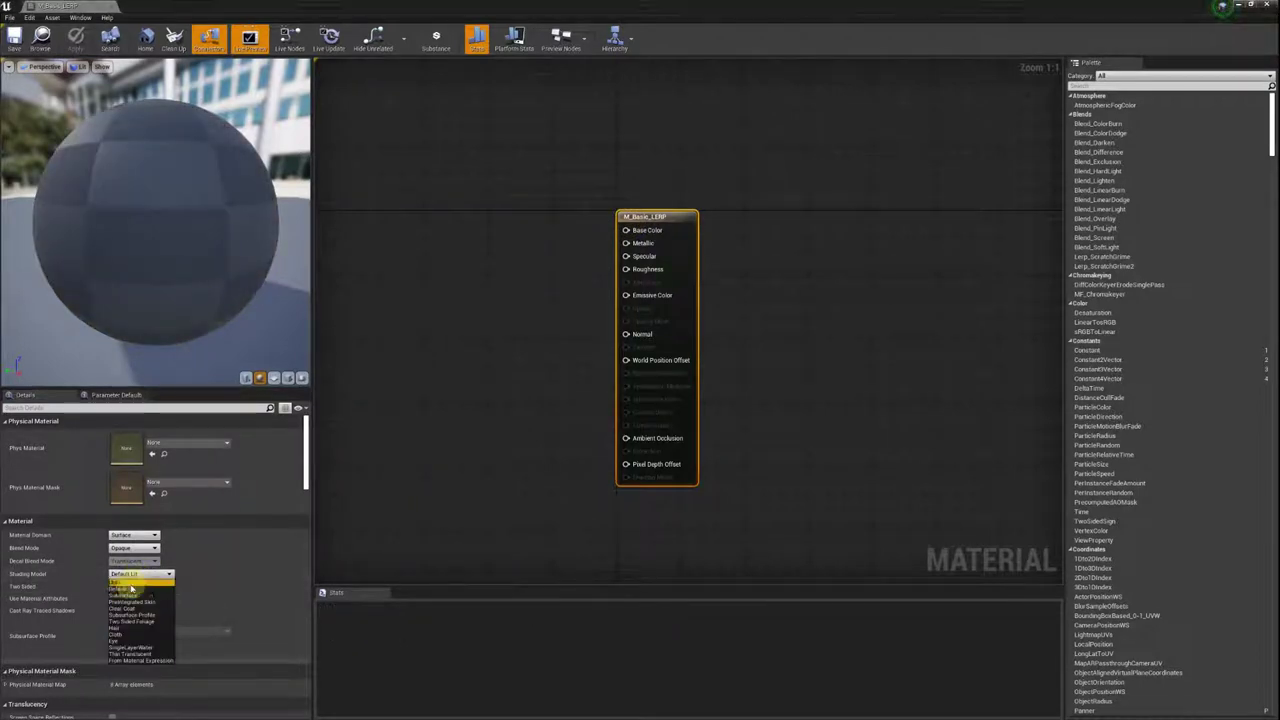
click(130, 587)
click(466, 371)
click(583, 257)
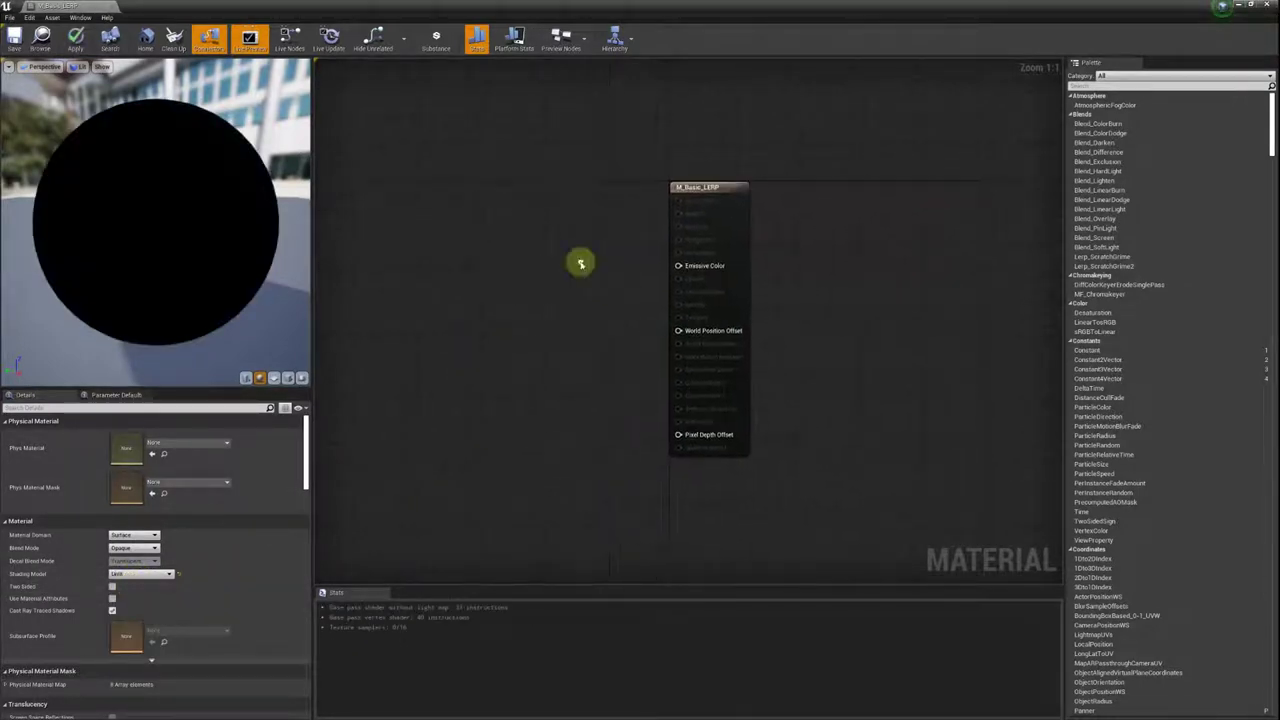
click(200, 258)
right_drag(476, 228, 410, 251)
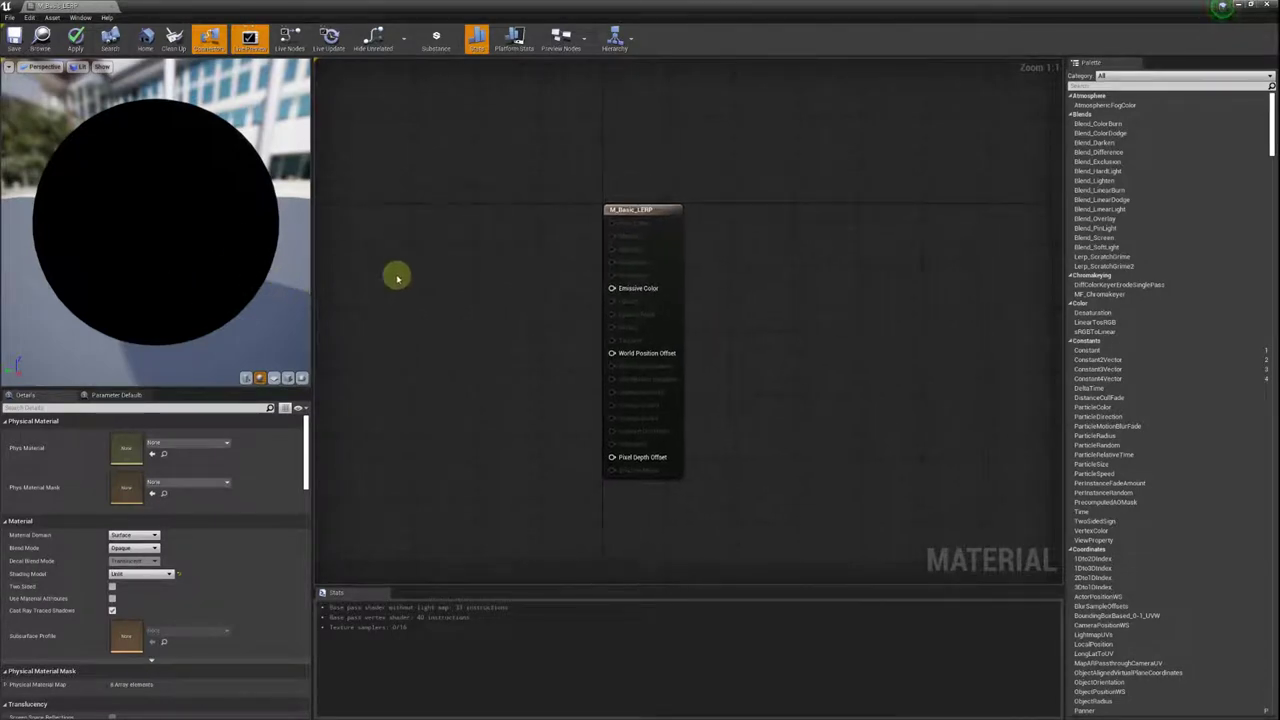
right_drag(428, 313, 595, 308)
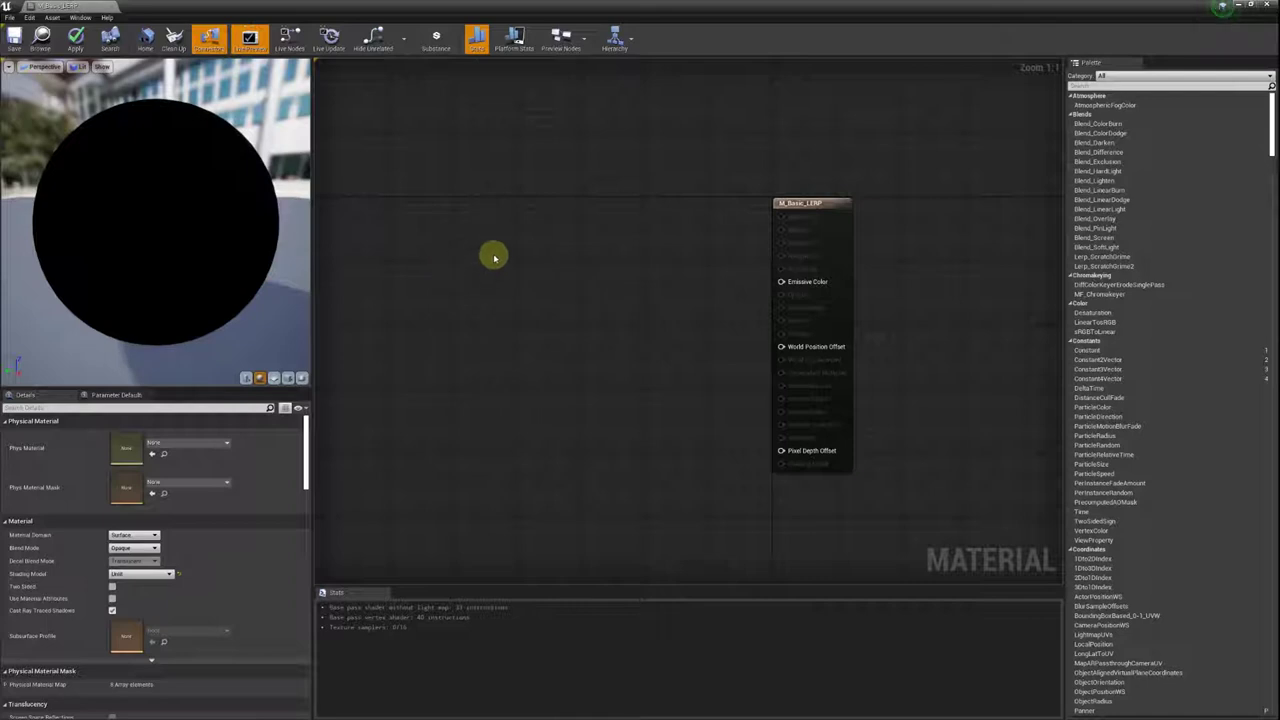
Add a Linear Interpolate (Lerp) node from the search list and position it.
right_click(494, 258)
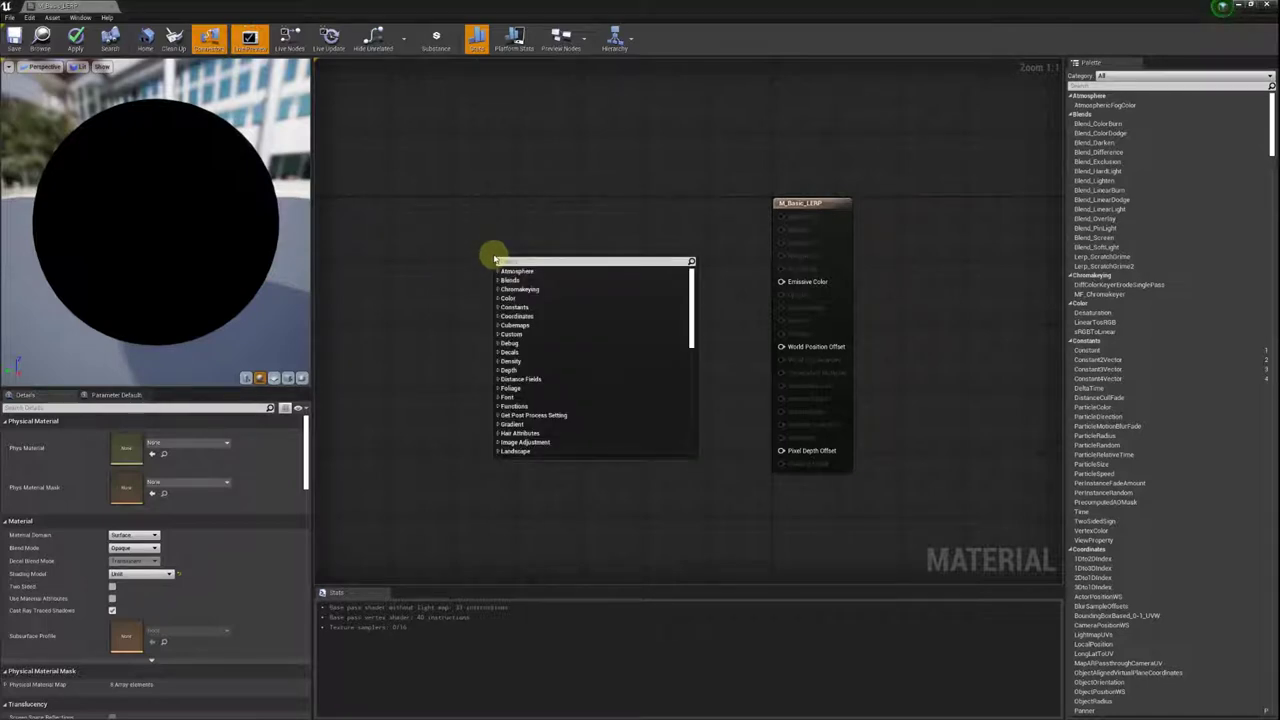
text(lerp)
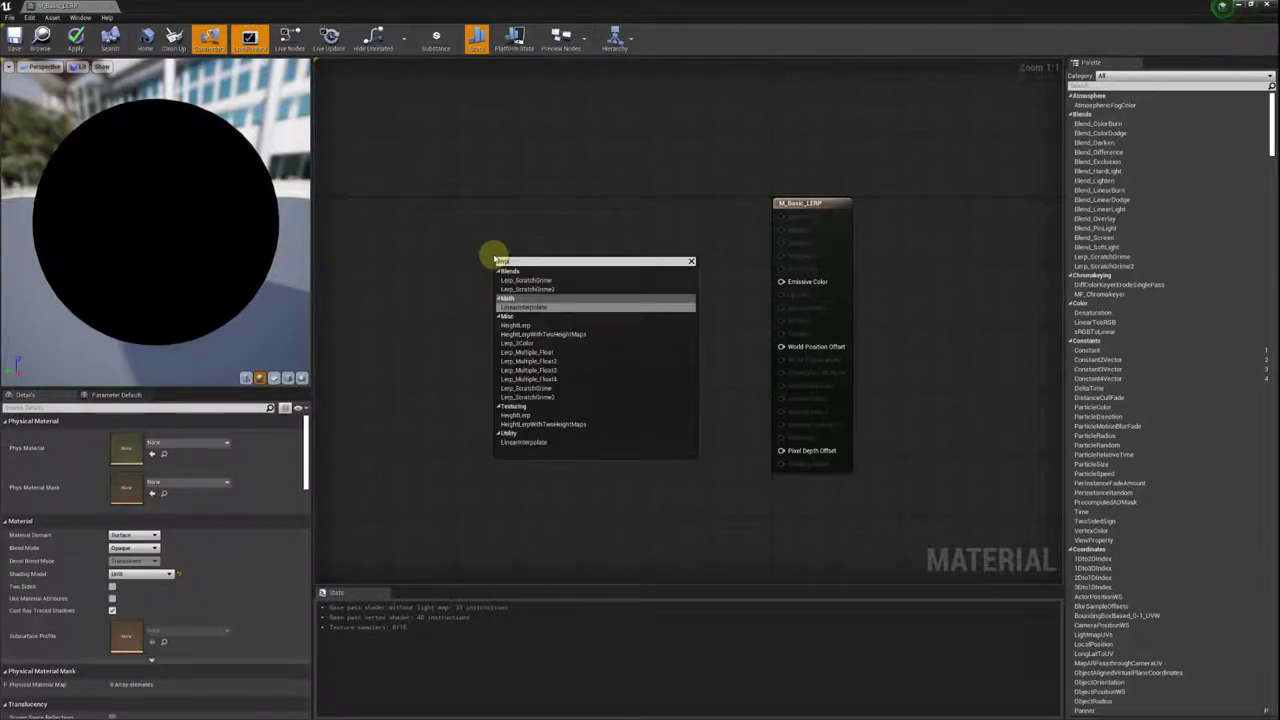
click(524, 313)
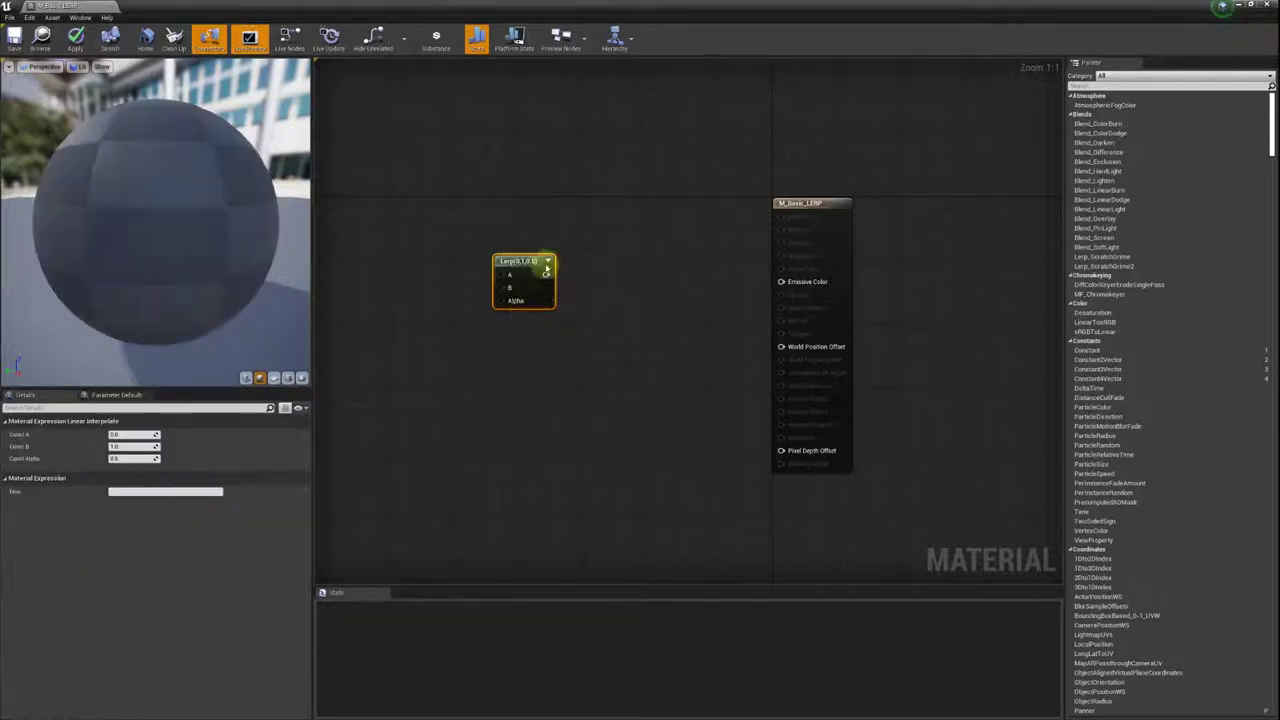
right_drag(533, 267, 633, 265)
drag(633, 265, 657, 247)
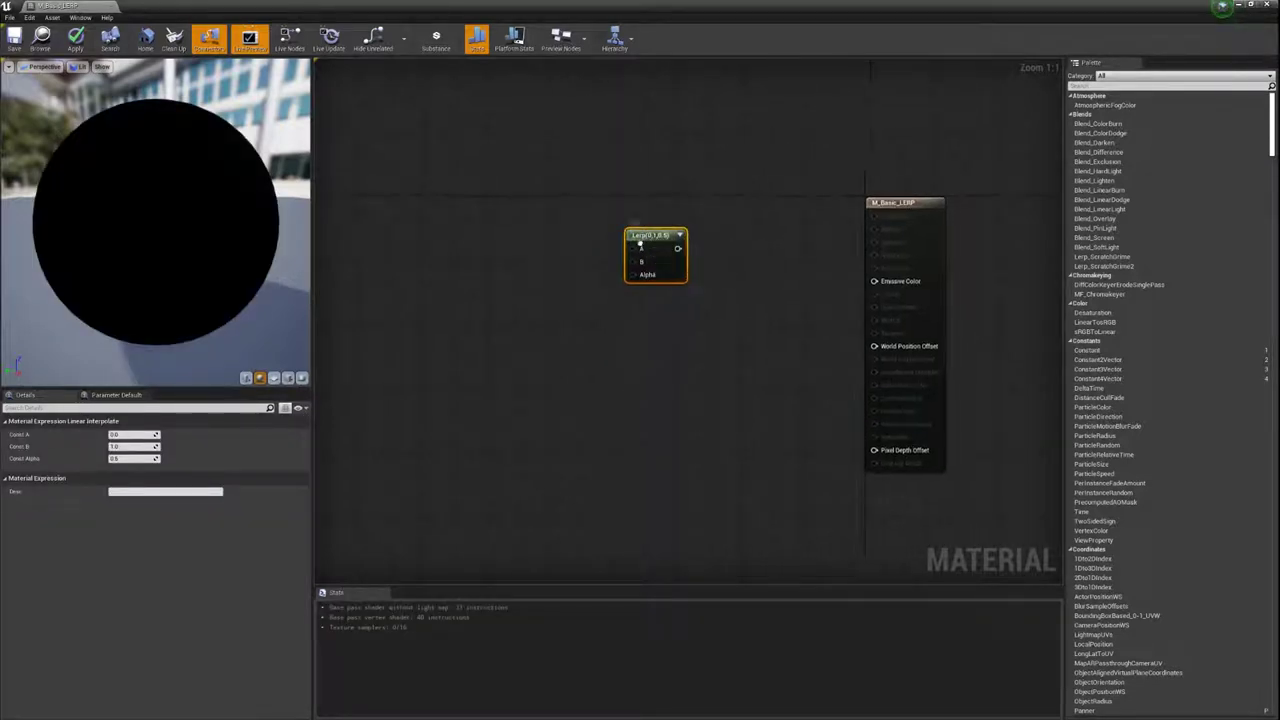
right_drag(615, 328, 525, 345)
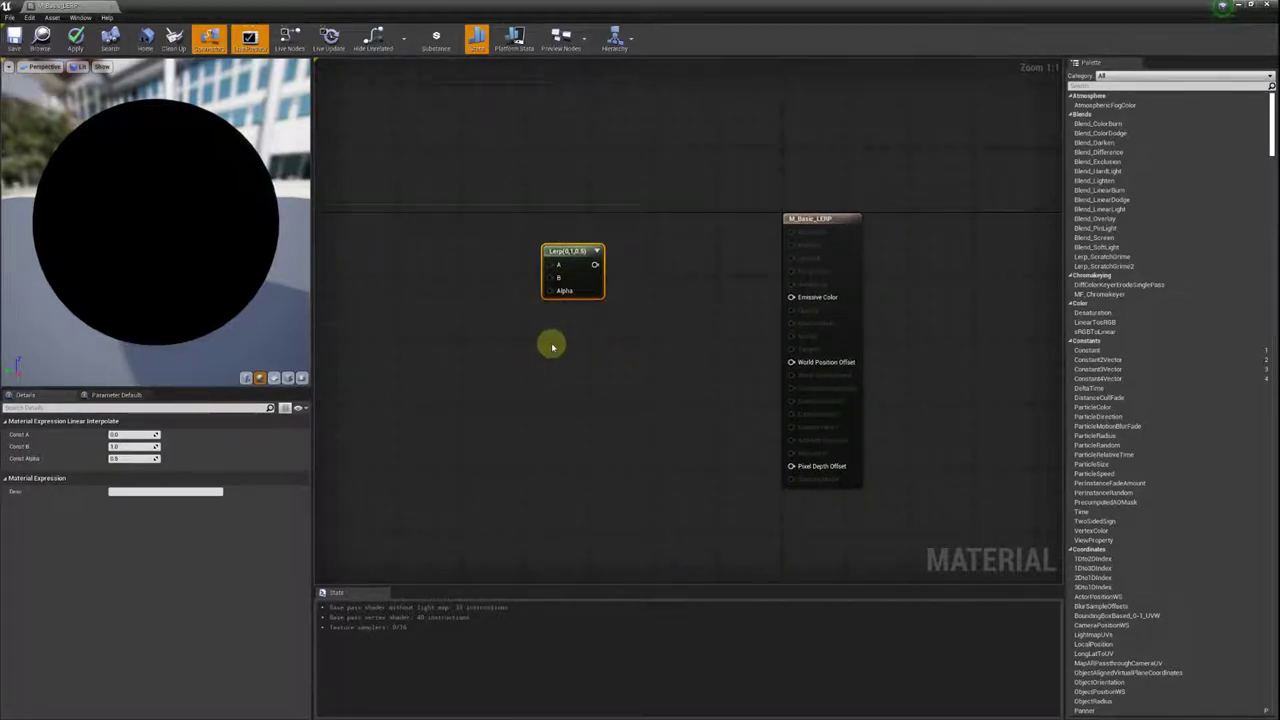
Remove the duplicated Lerp copy and move the material result node left.
key(ctrl+c)
key(ctrl+v)
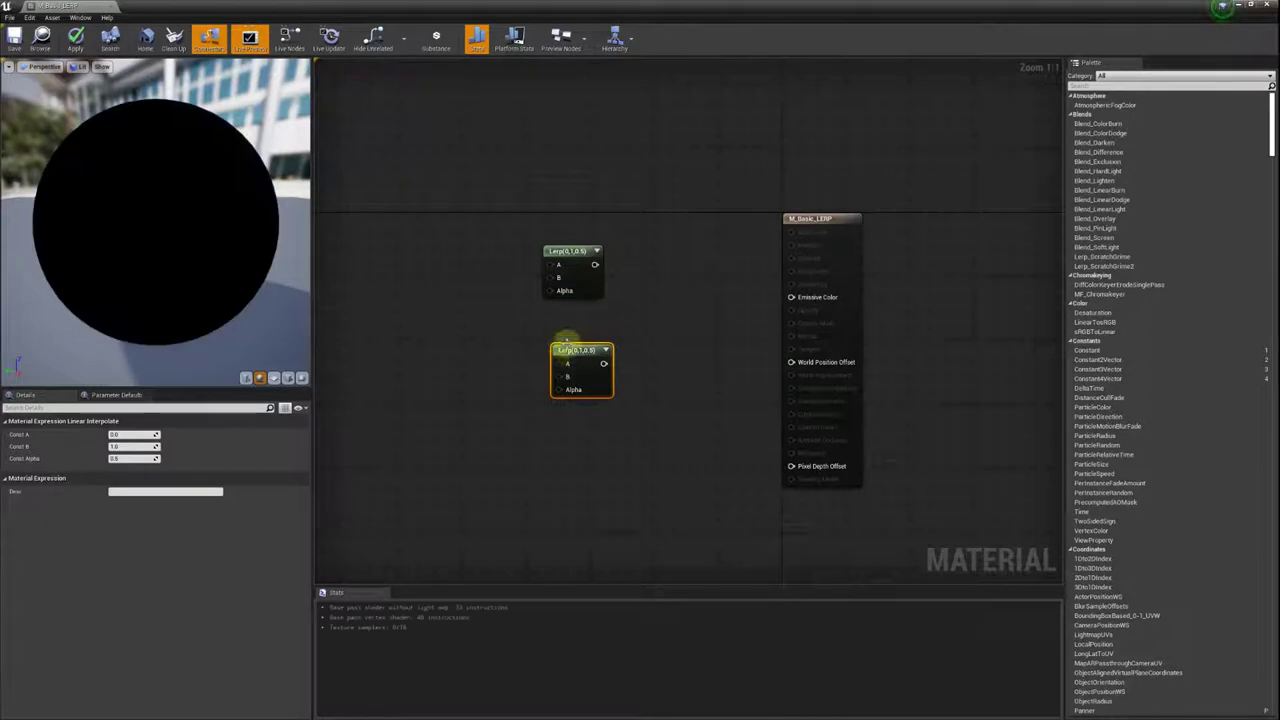
key(Delete)
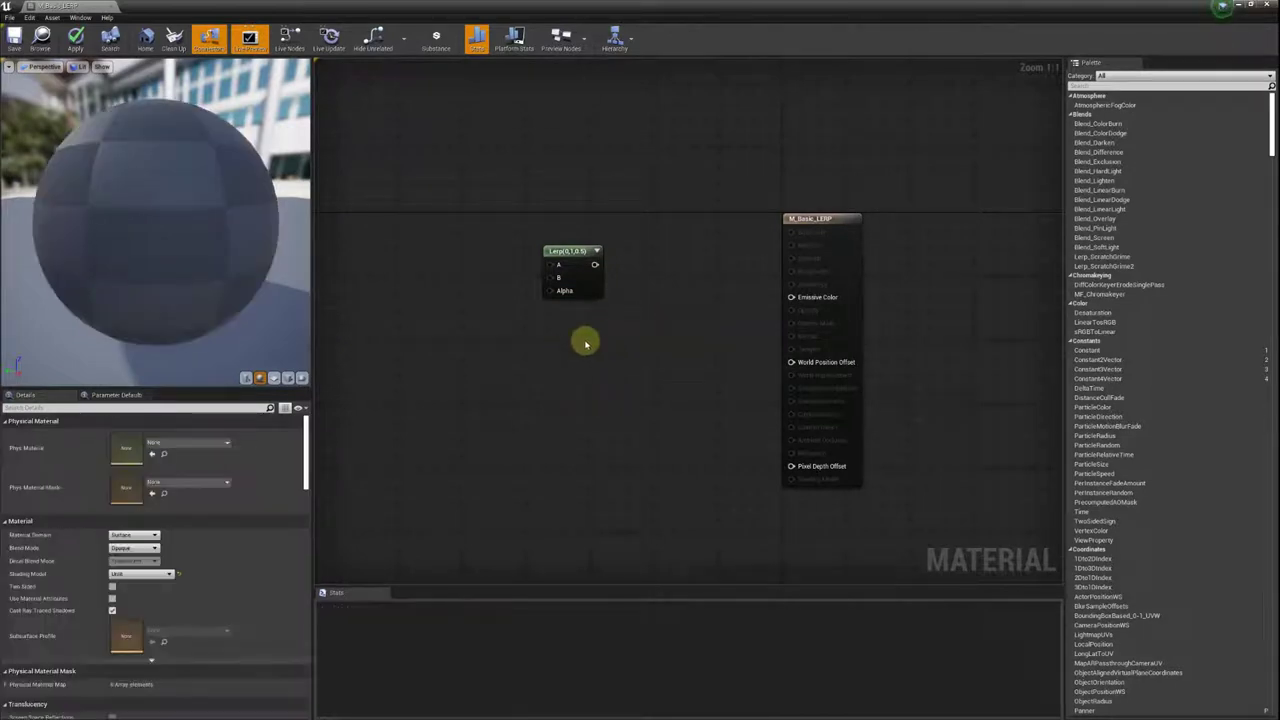
right_drag(586, 340, 622, 343)
click(622, 262)
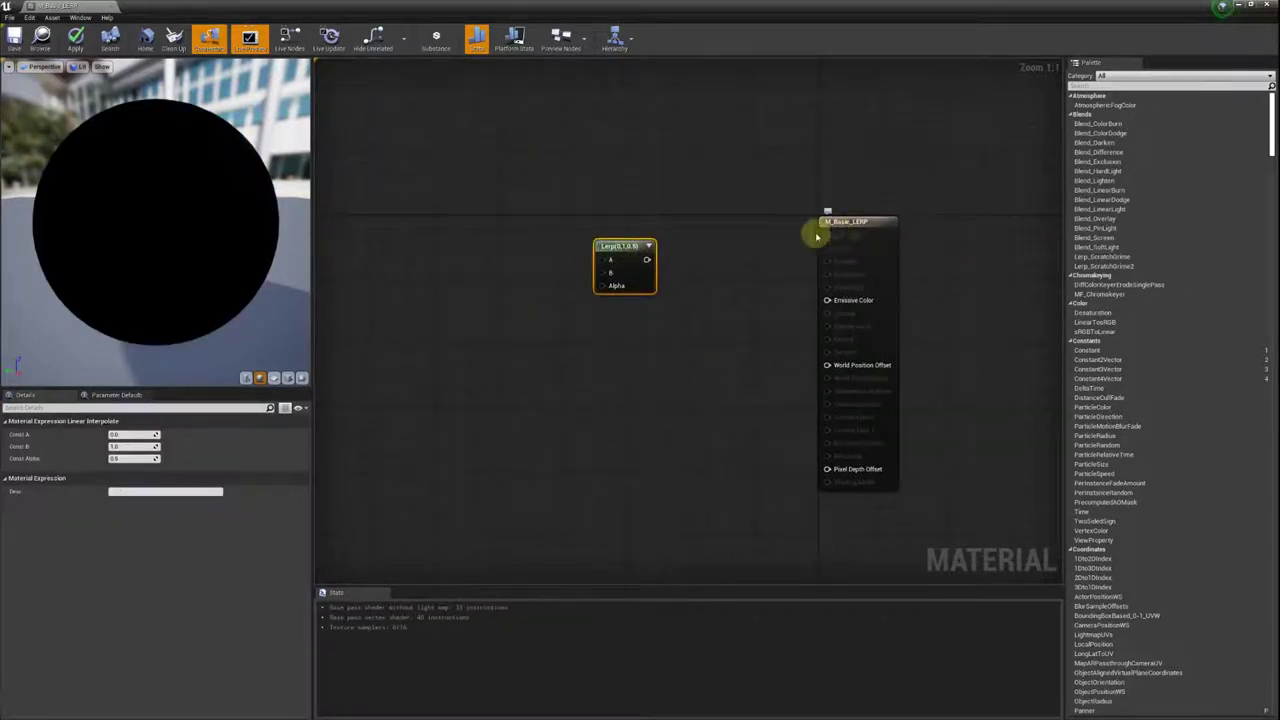
drag(817, 237, 767, 245)
right_drag(717, 270, 777, 274)
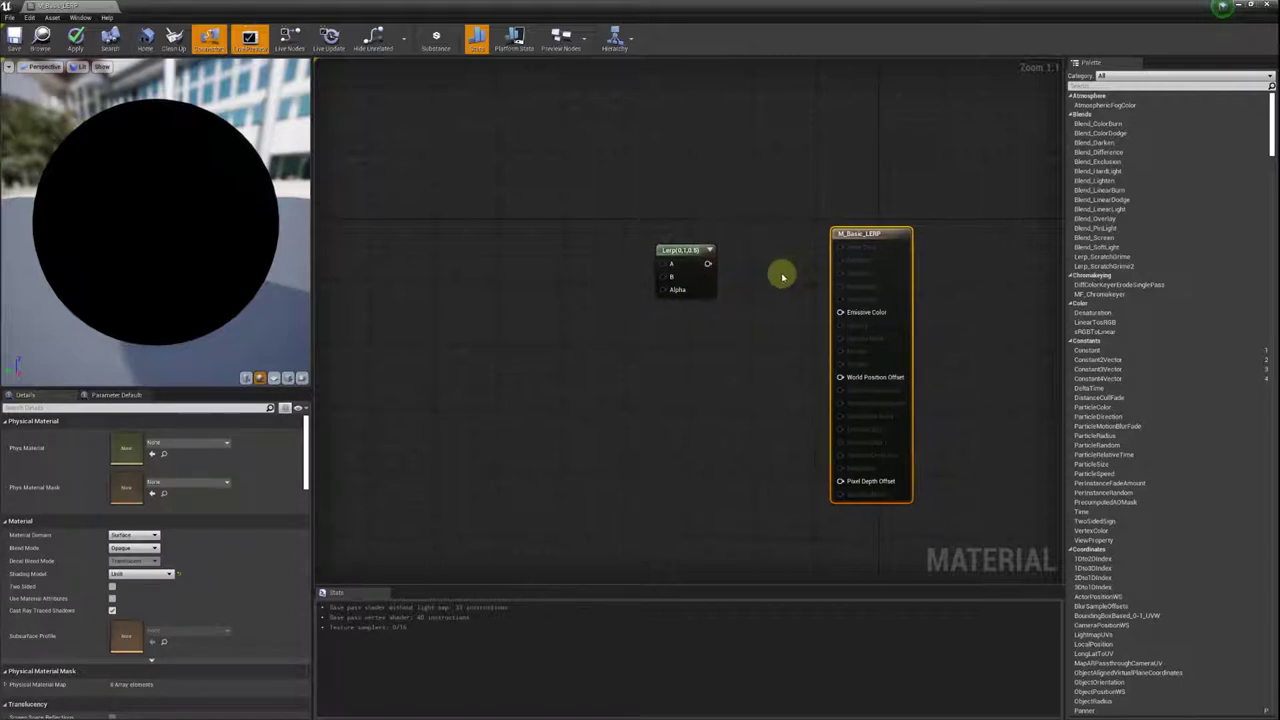
Add two Constant3Vectors, one red (R=1) and one green (G=1).
click(522, 197)
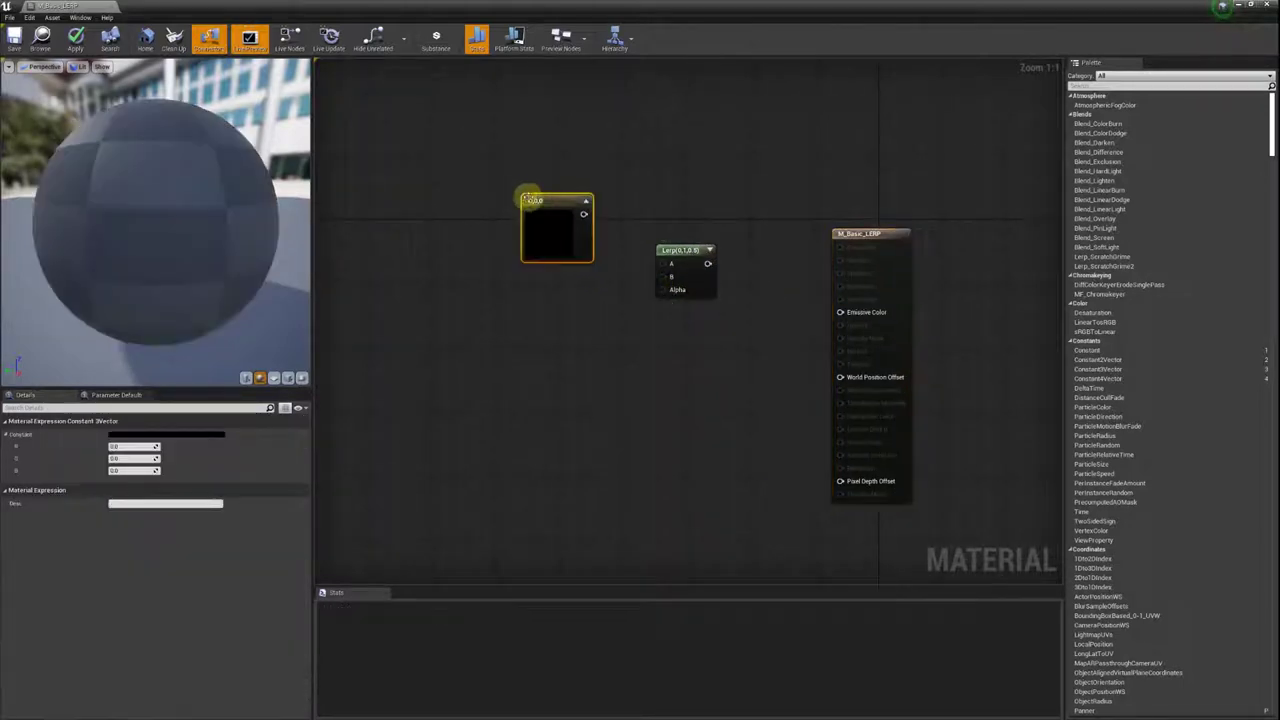
drag(530, 200, 530, 162)
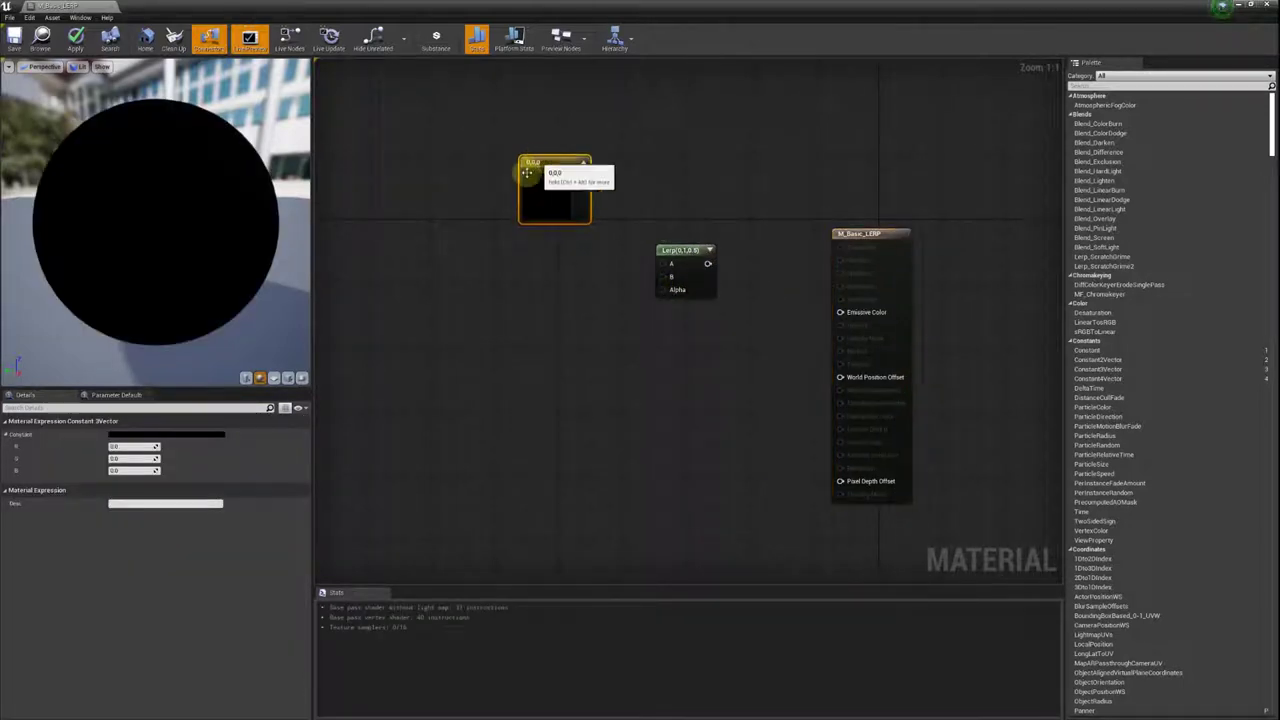
click(515, 285)
drag(522, 290, 550, 253)
click(531, 200)
click(130, 447)
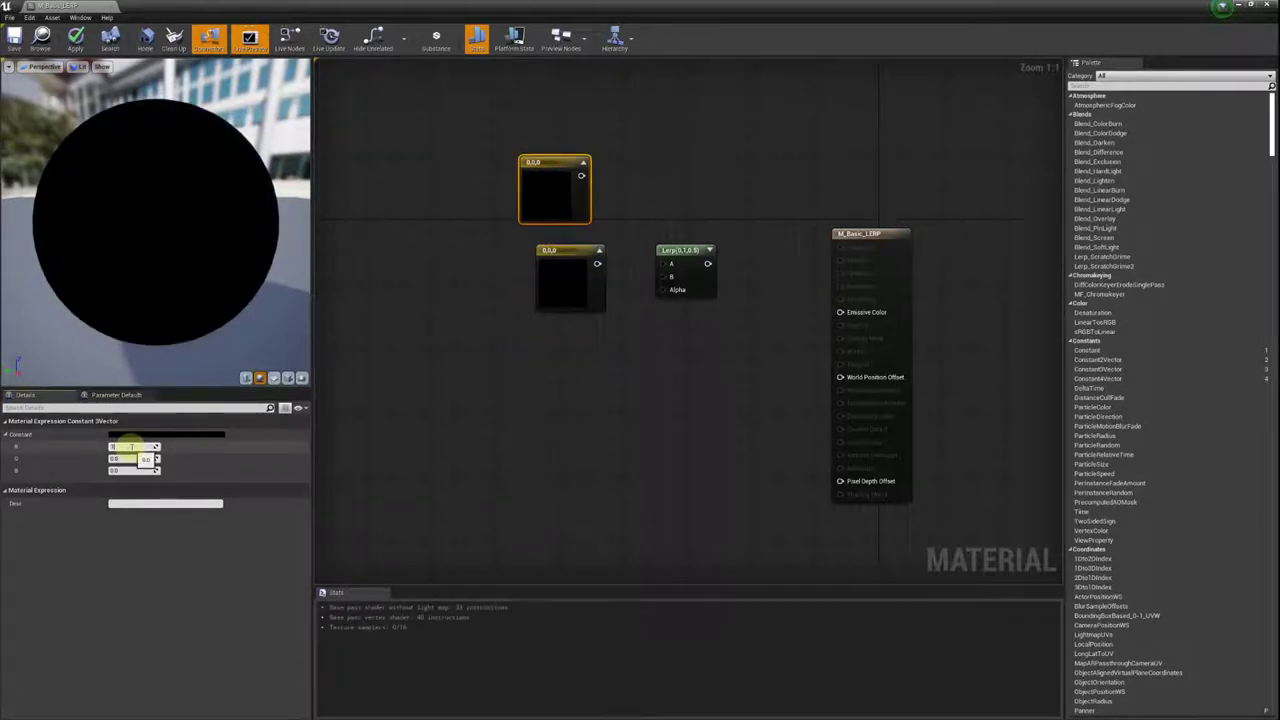
key(Return)
click(543, 277)
text(1)
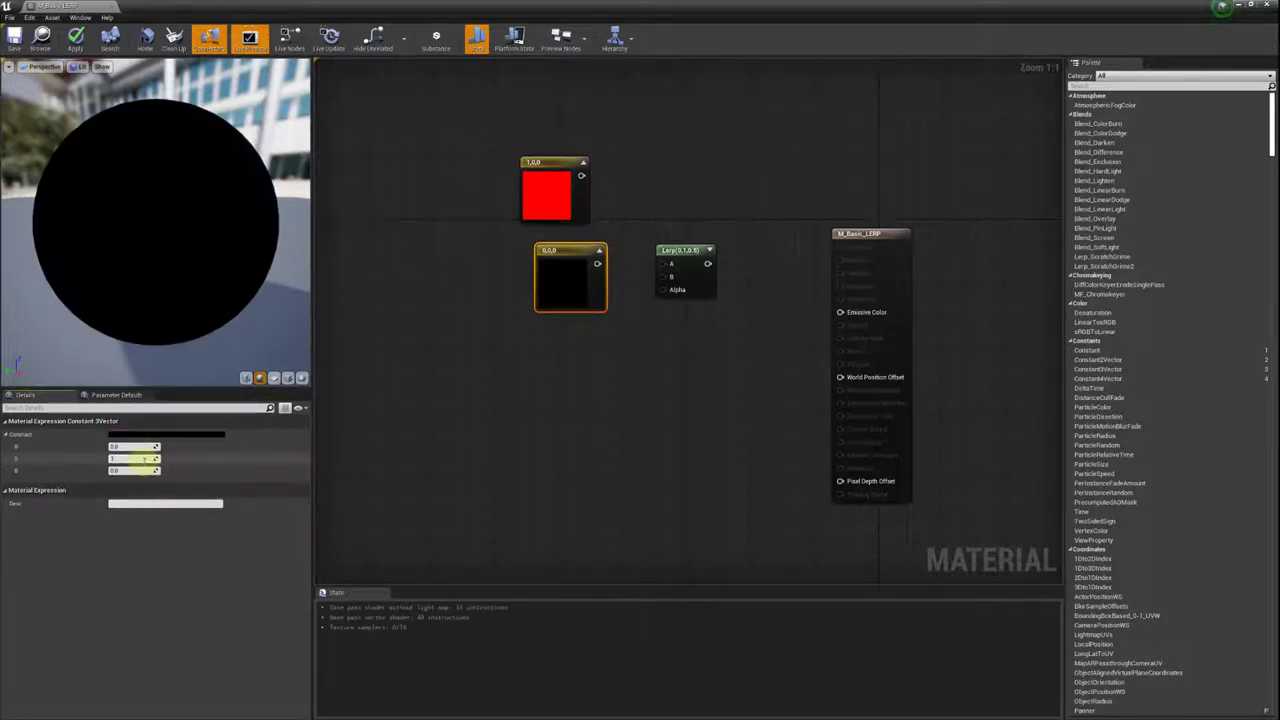
key(Return)
Wire red into Lerp A and green into Lerp B, then place a scalar Constant below.
right_drag(463, 360, 457, 407)
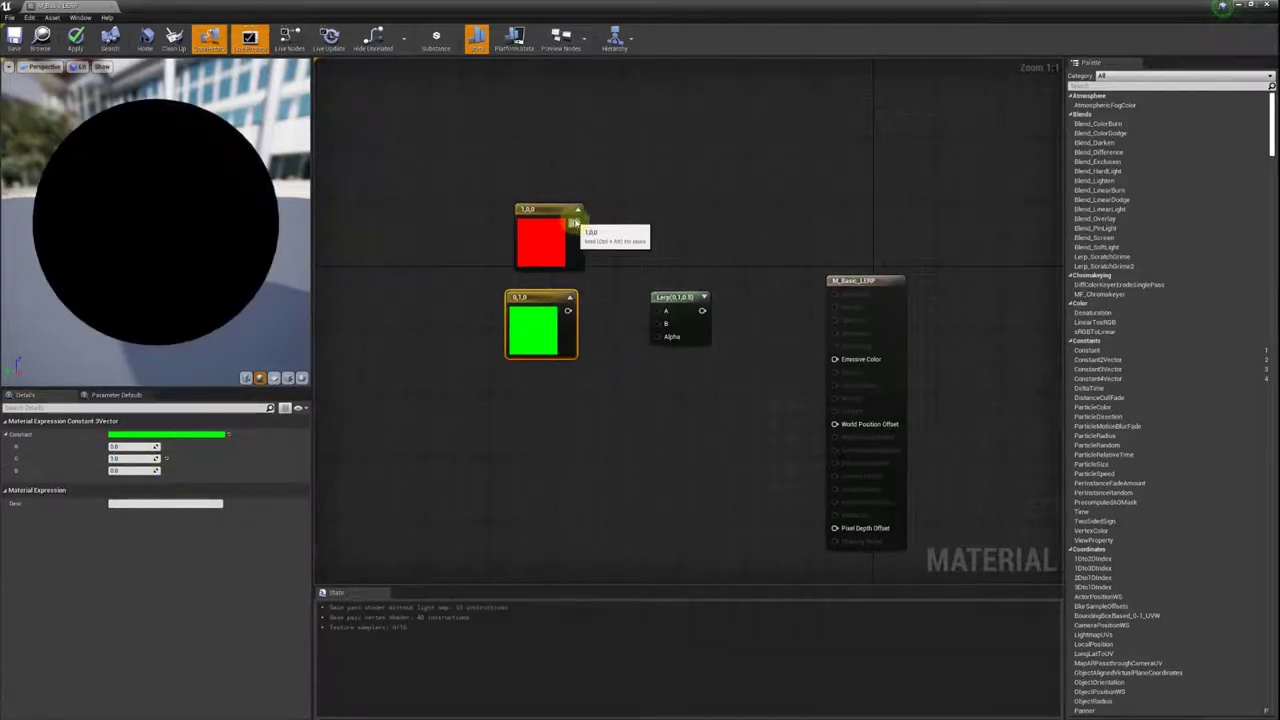
drag(575, 221, 665, 311)
mouse_move(567, 311)
mouse_down()
mouse_move(665, 323)
mouse_move(681, 289)
mouse_up()
click(522, 412)
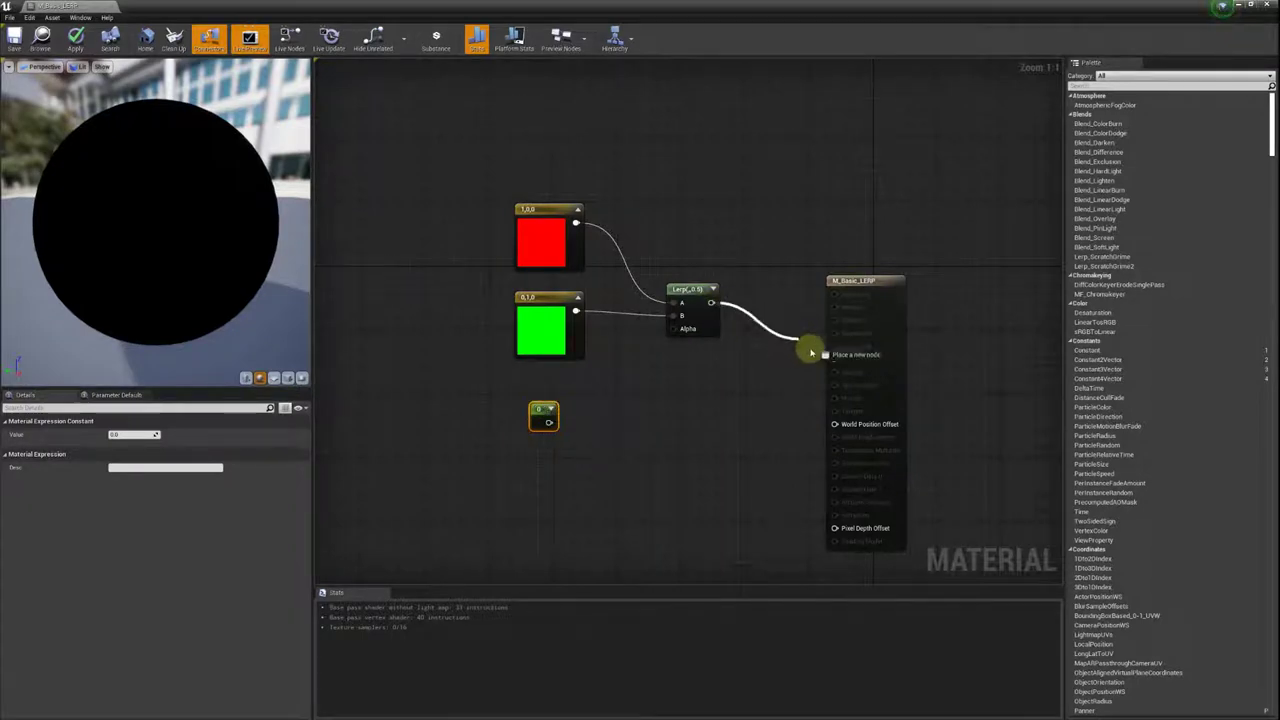
Connect the Lerp output to Emissive Color and the scalar Constant to Alpha.
drag(709, 302, 837, 360)
right_drag(582, 420, 547, 402)
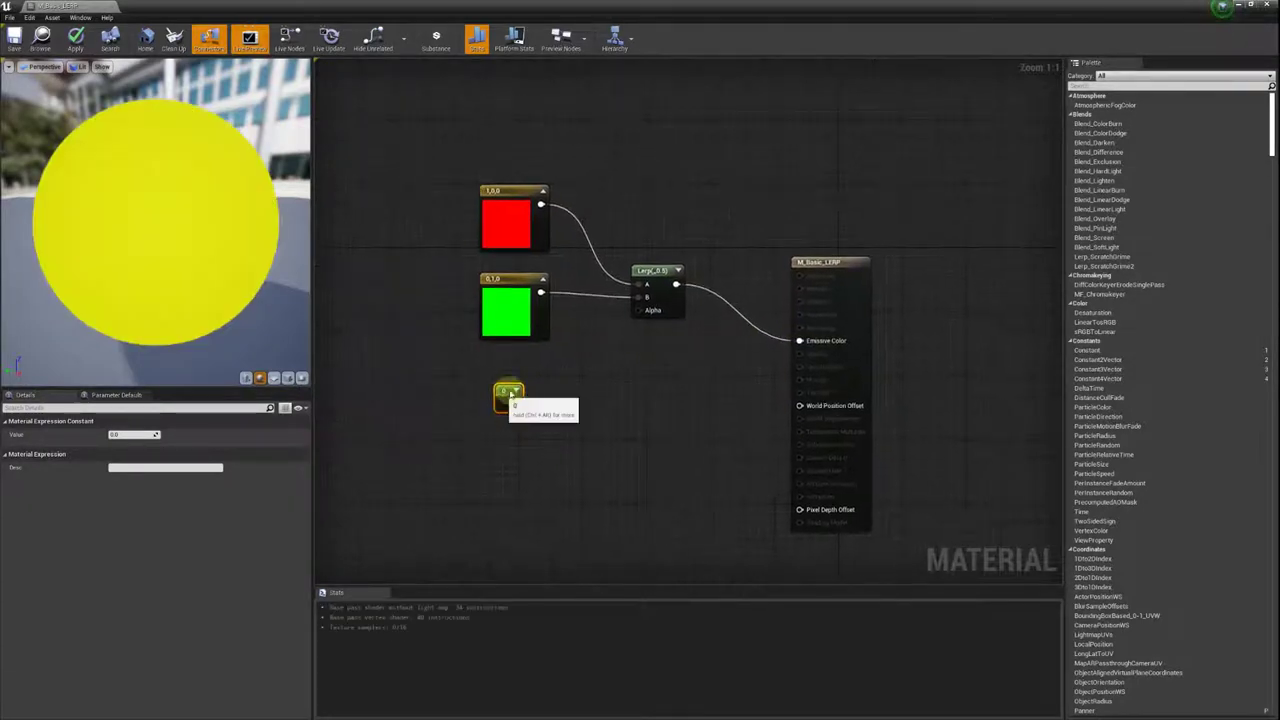
drag(510, 398, 542, 390)
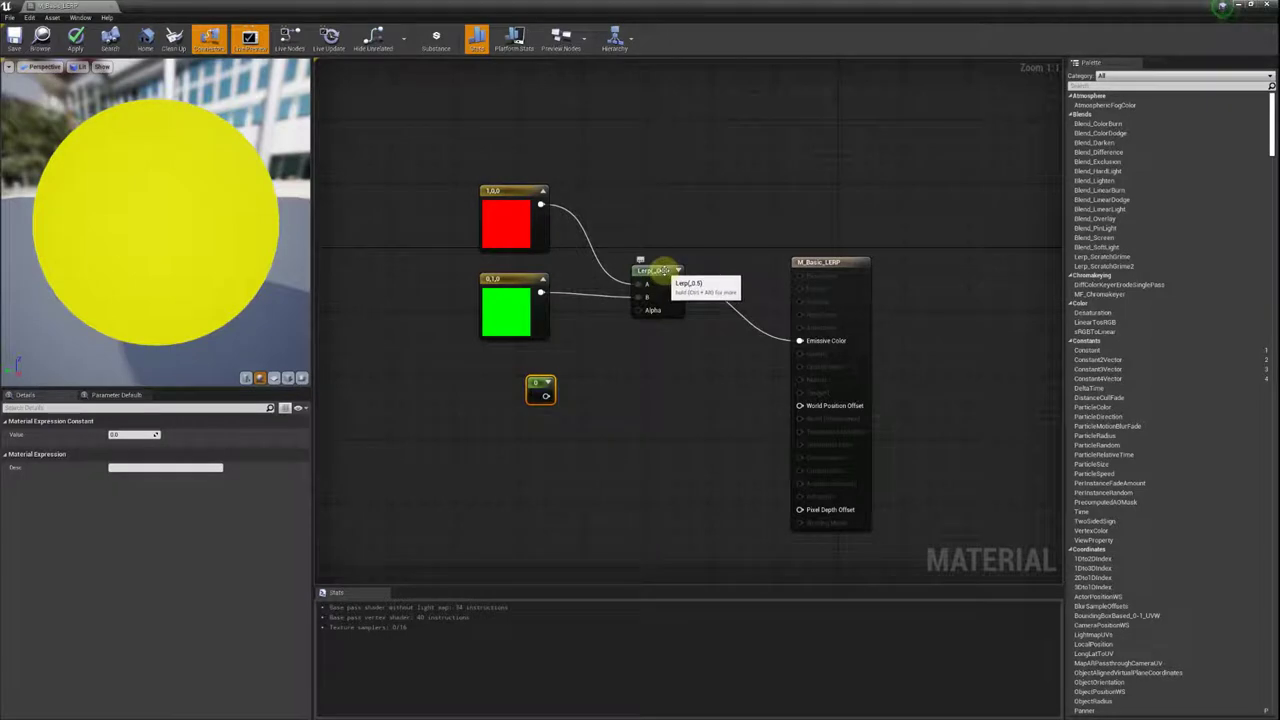
drag(545, 395, 638, 312)
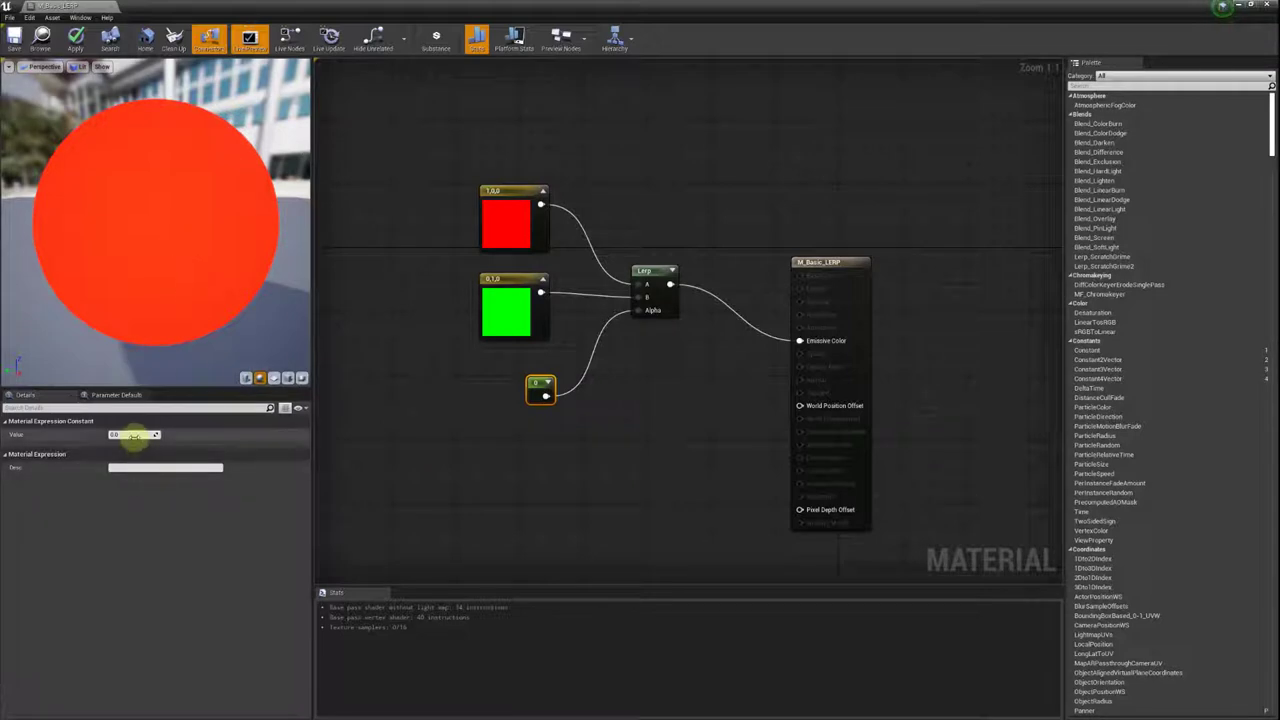
Try Alpha at 0 (red) and 1 (green), then set it to 0.5 for yellow.
drag(134, 435, 175, 435)
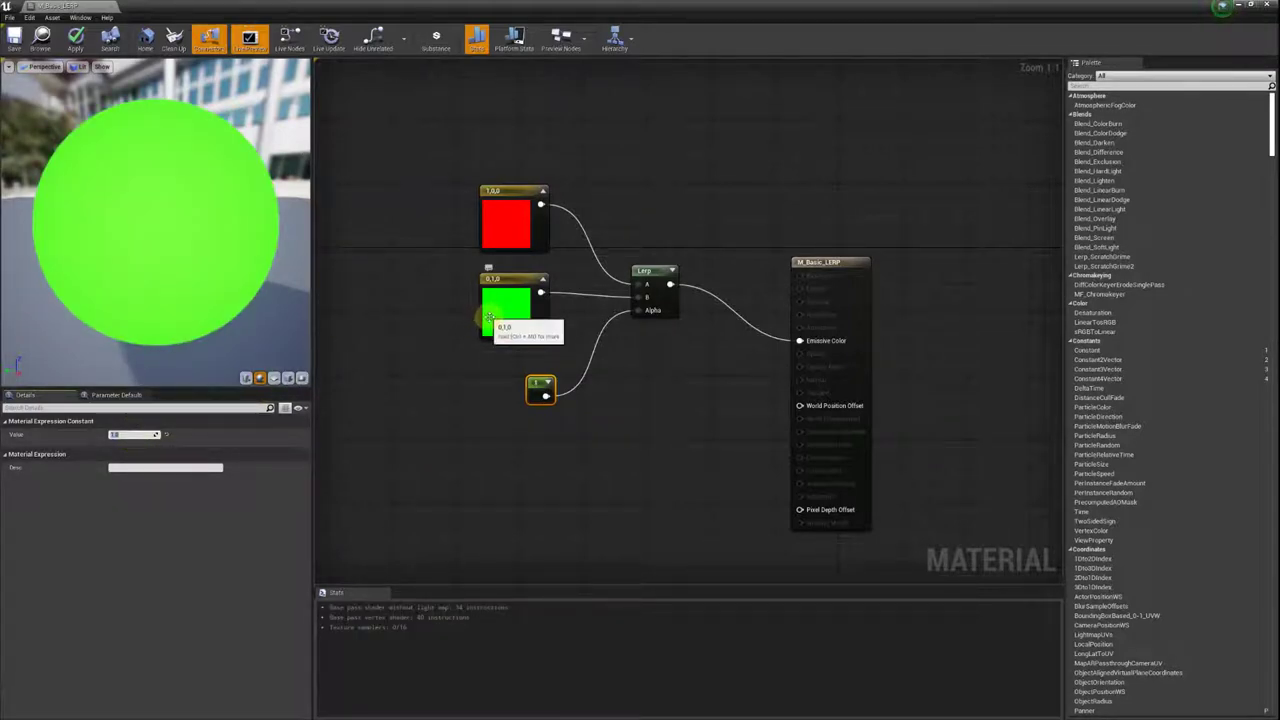
click(121, 436)
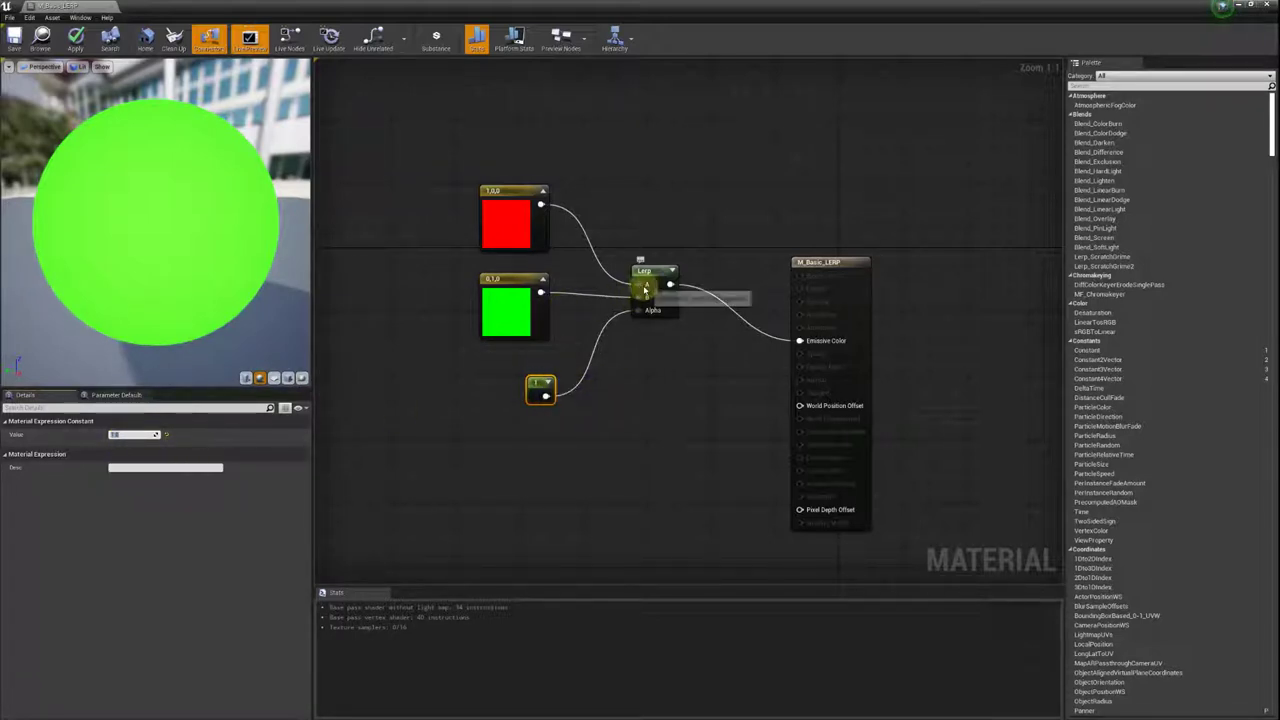
key(Return)
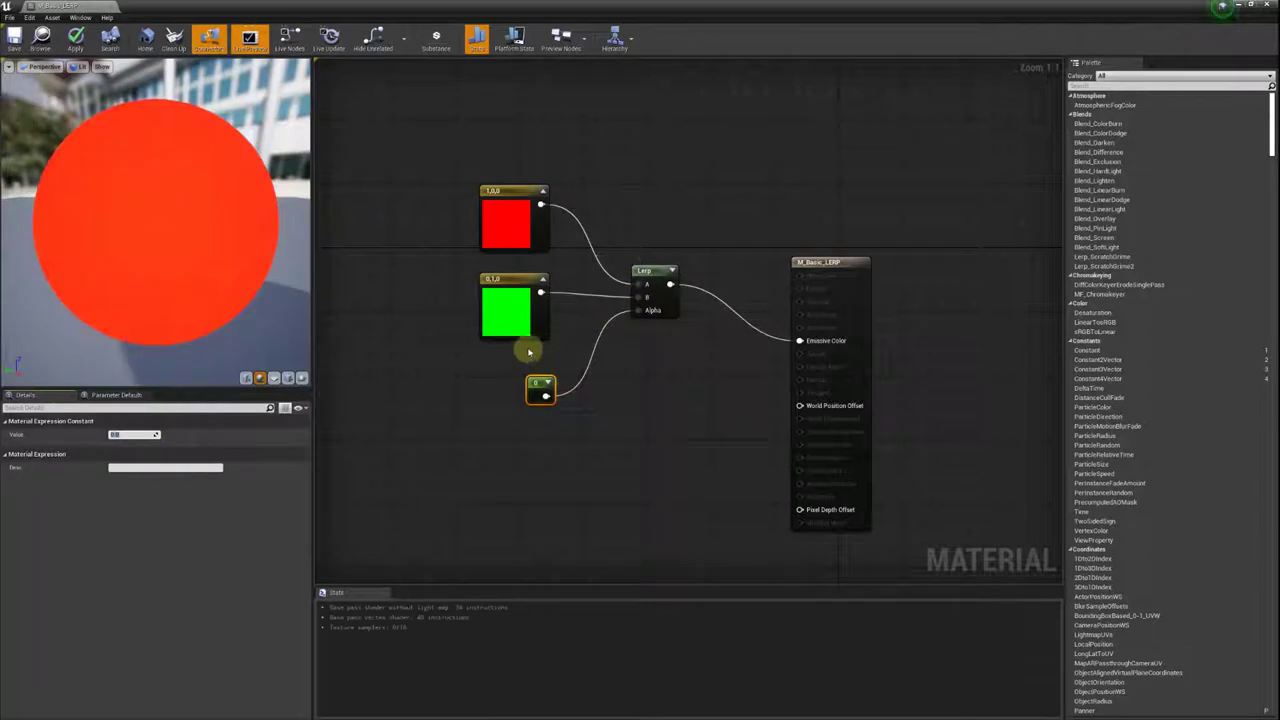
click(135, 435)
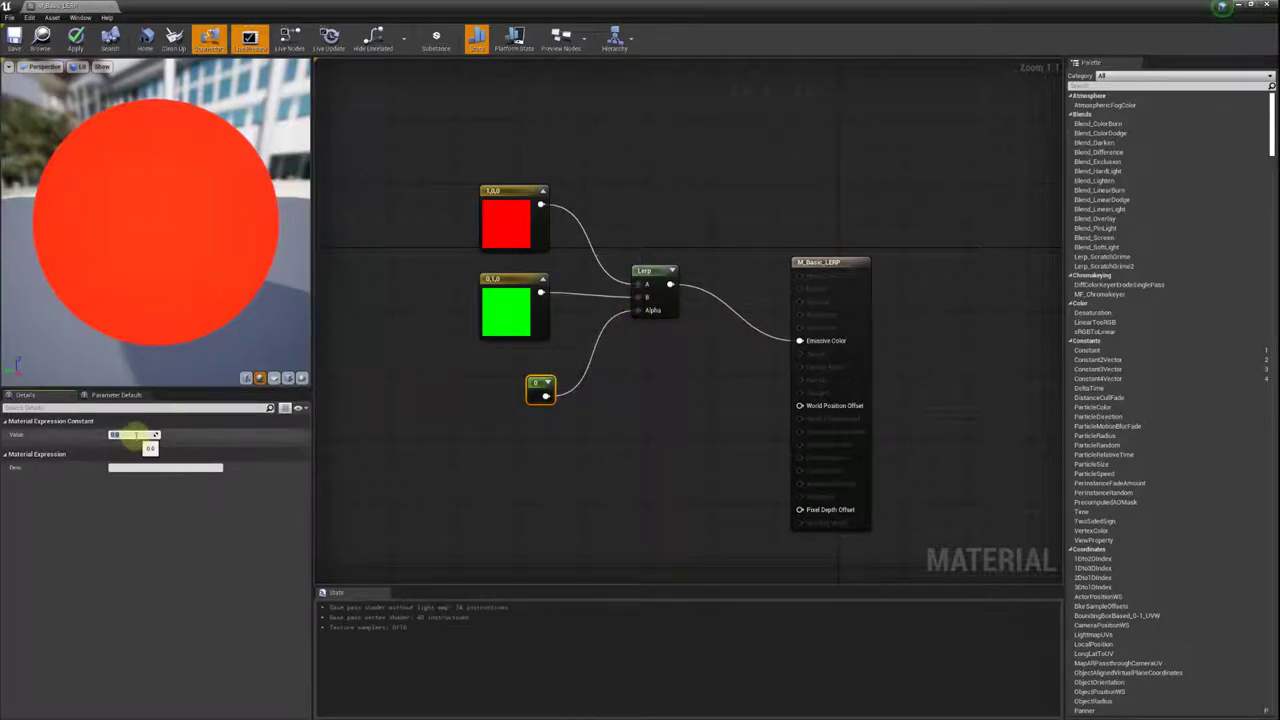
text(1)
key(Return)
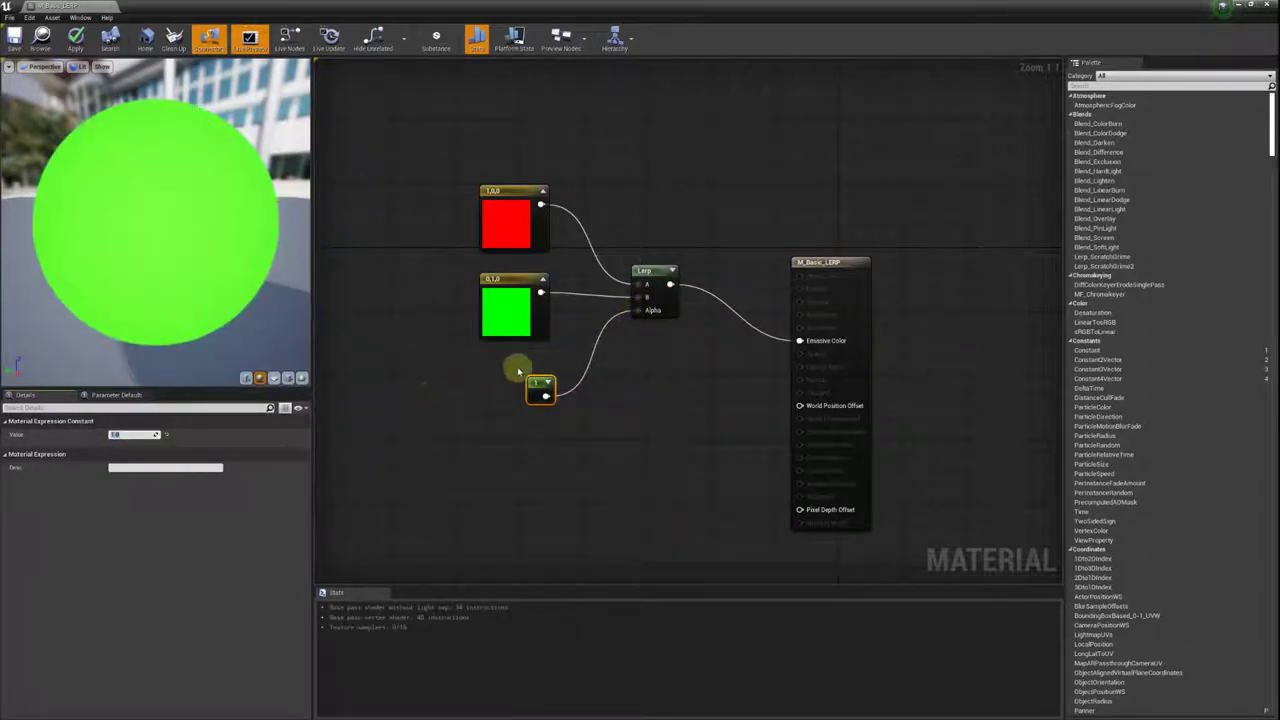
right_drag(651, 257, 660, 262)
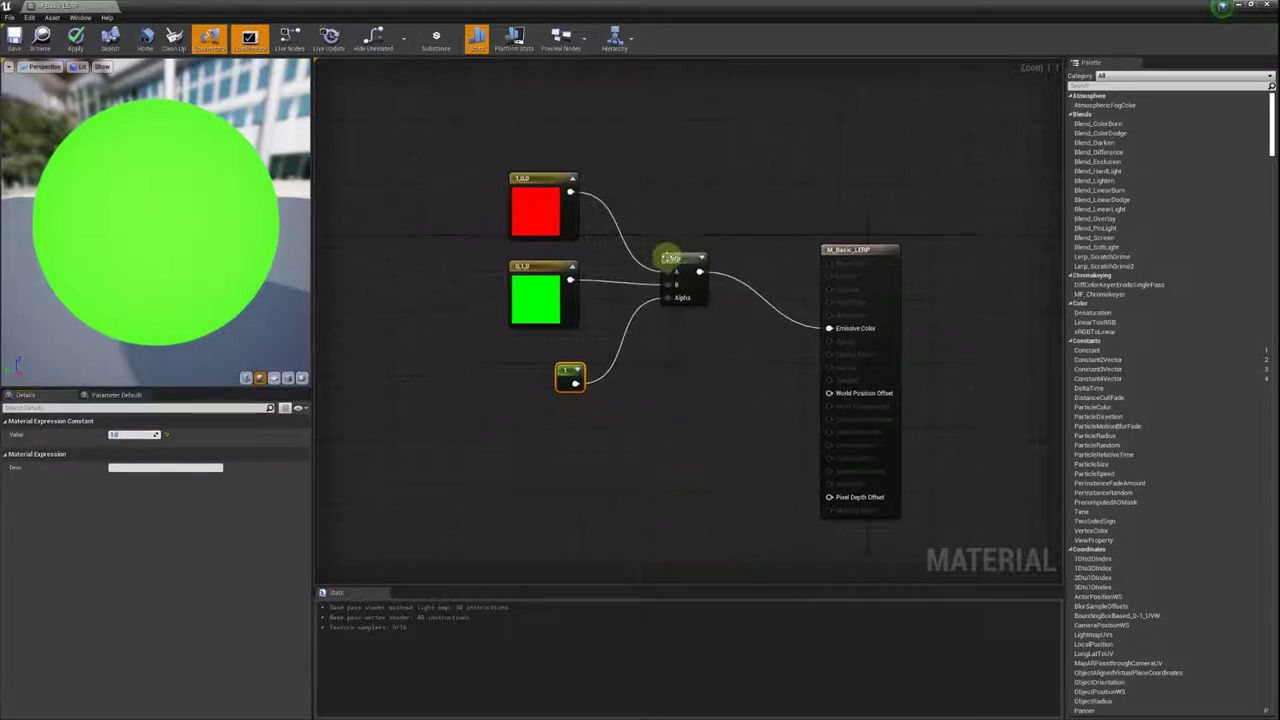
click(118, 435)
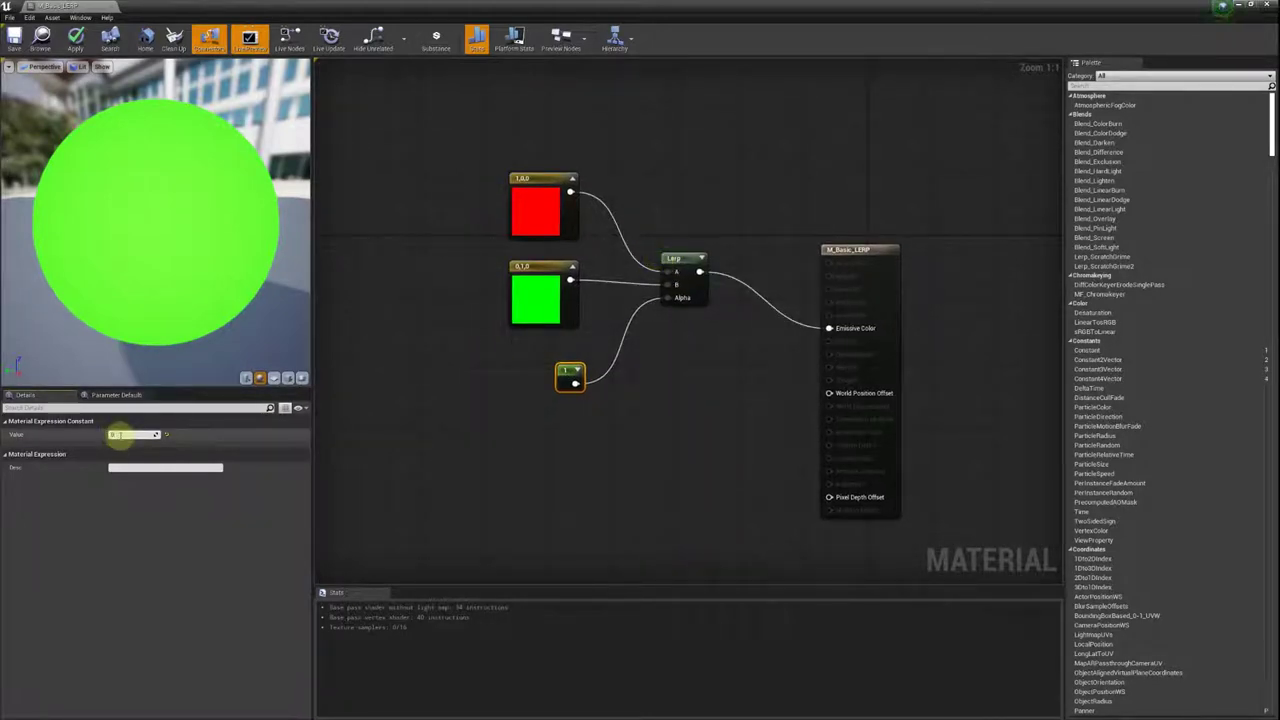
text(0.5)
key(Return)
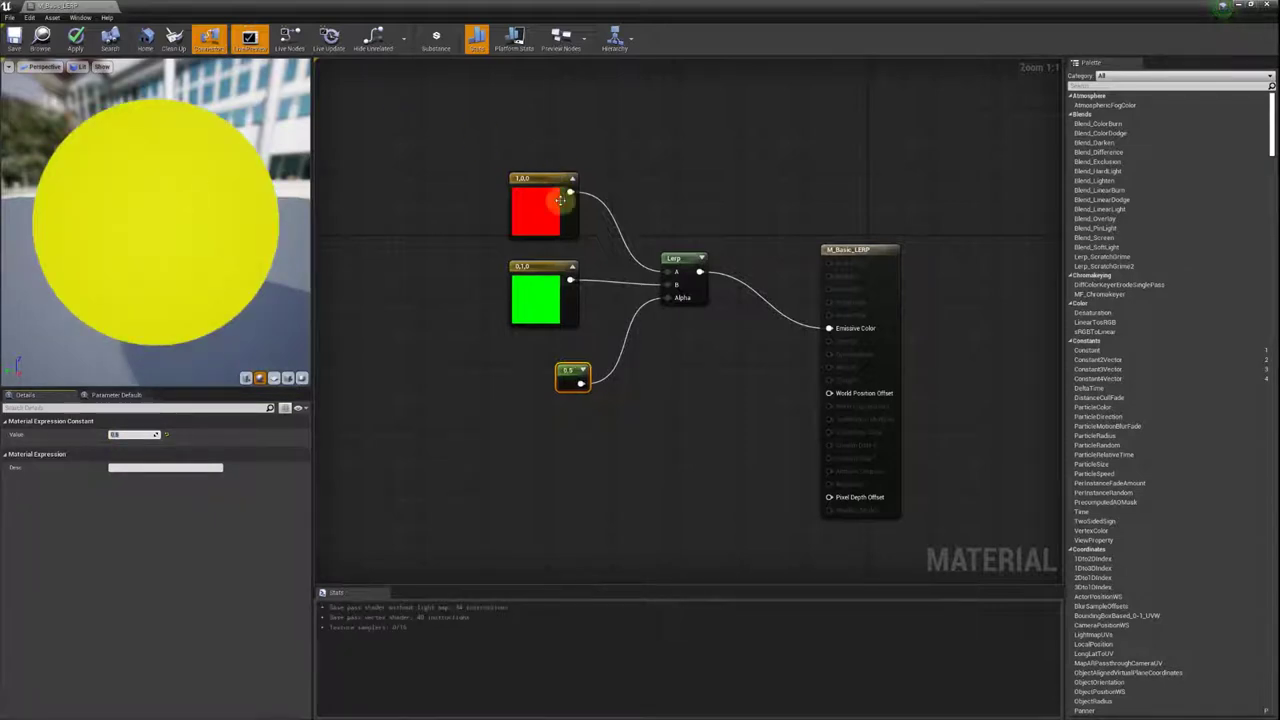
Nudge the red constant up and add a black Constant3Vector below.
drag(561, 200, 561, 184)
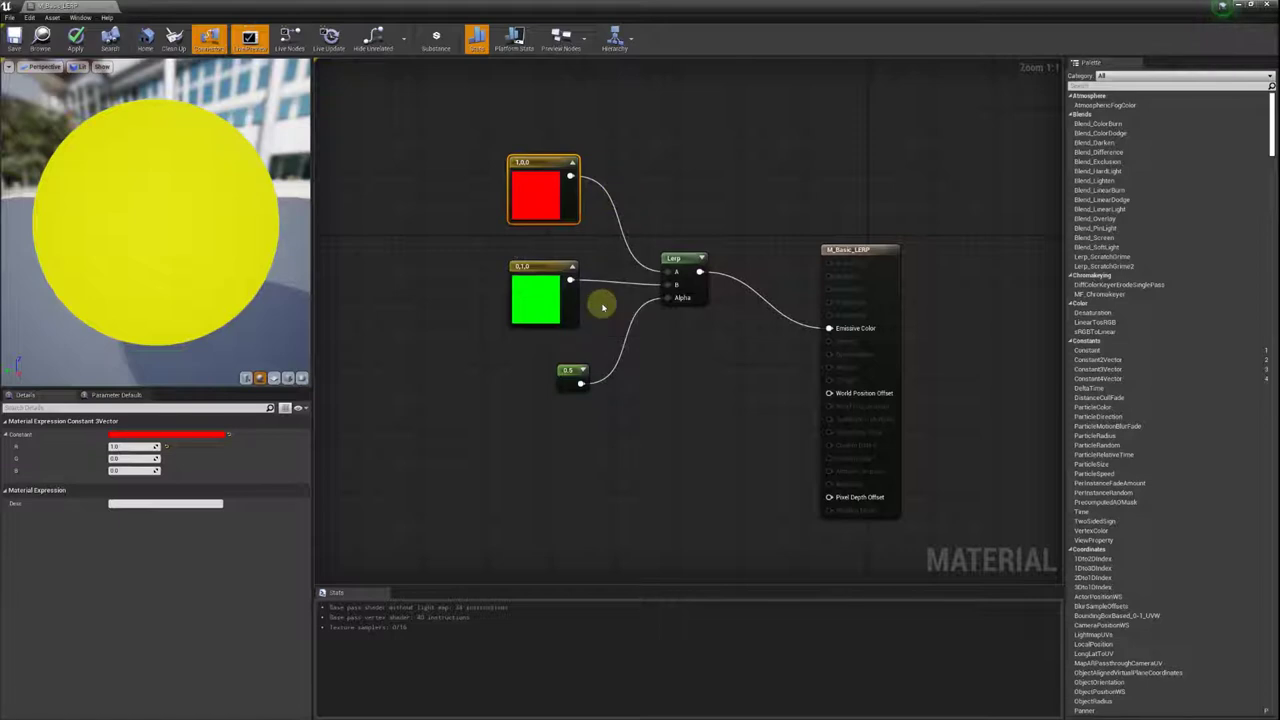
right_drag(606, 300, 566, 295)
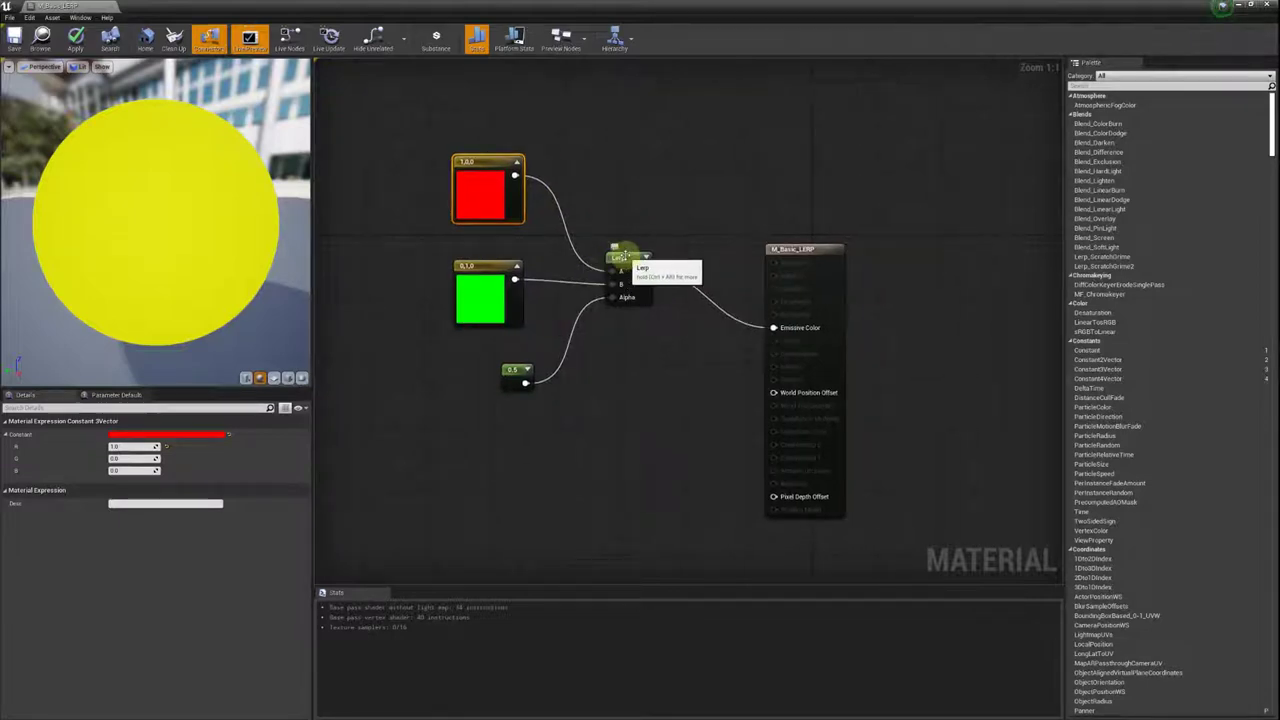
right_drag(628, 255, 640, 245)
click(498, 425)
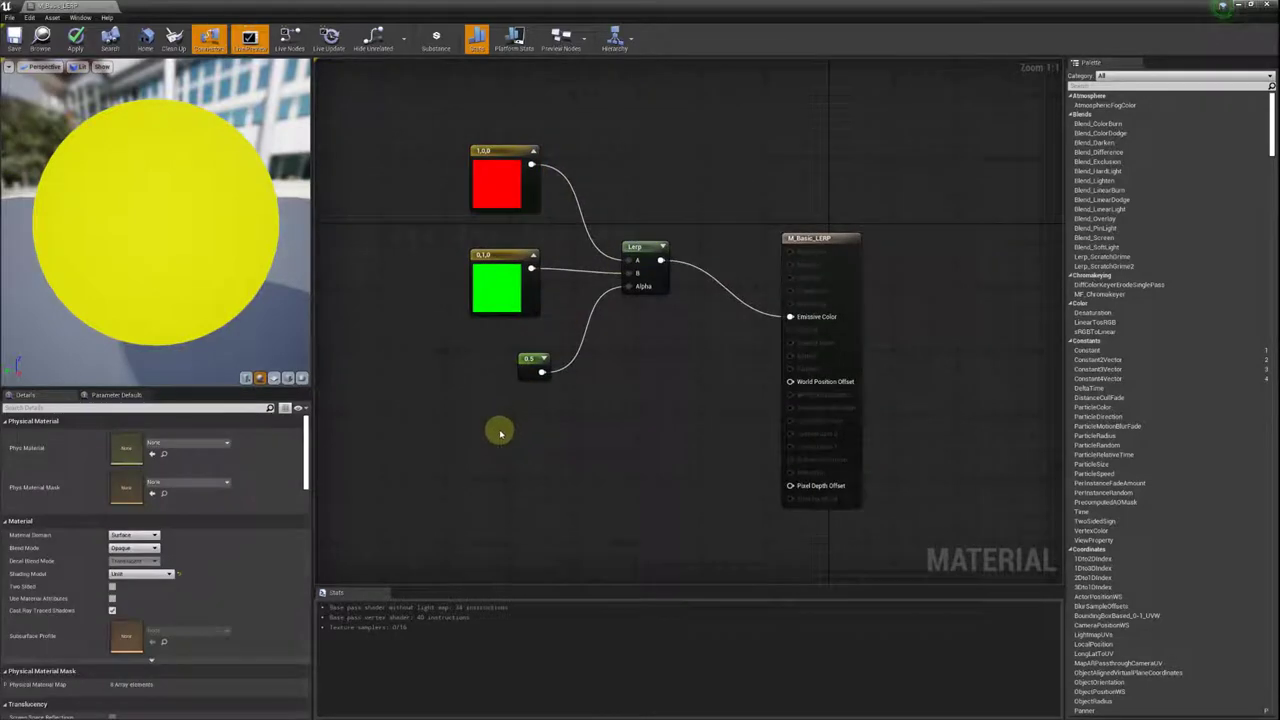
click(498, 425)
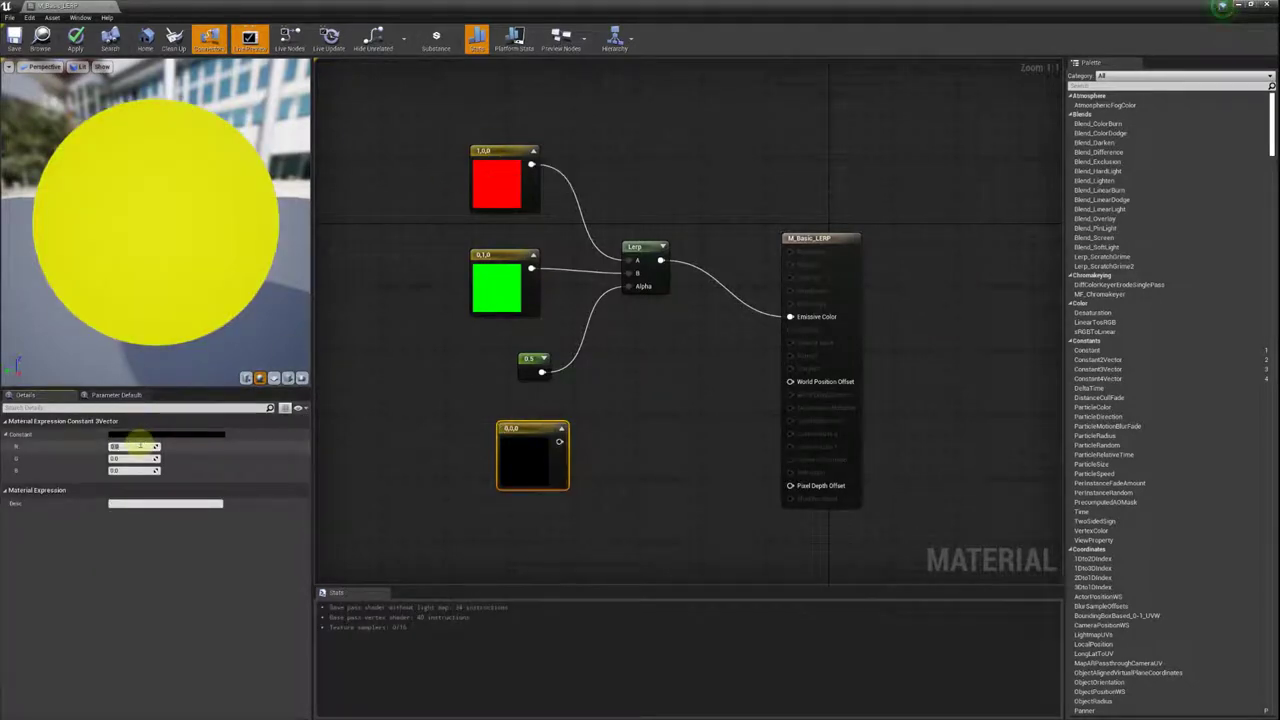
Set the new Constant3Vector to 0.5, 0.5, 0 yellow and compare it with the sphere preview.
text(.5)
key(Return)
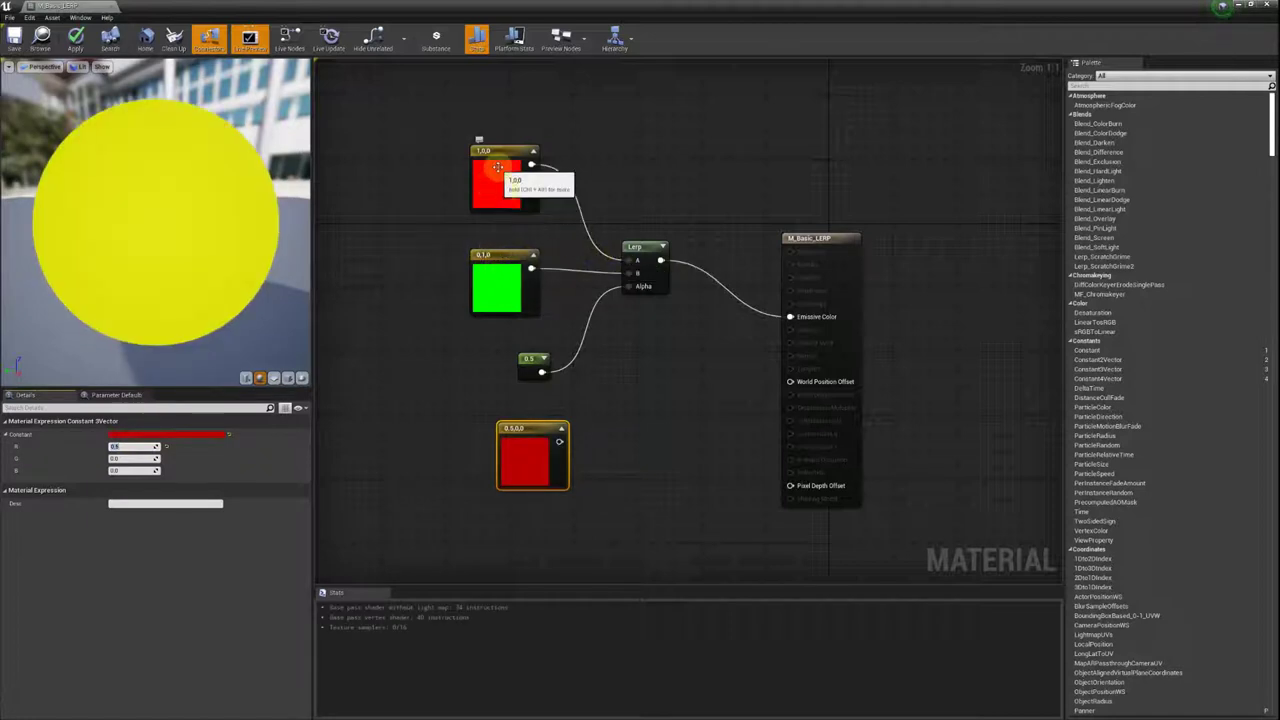
click(503, 305)
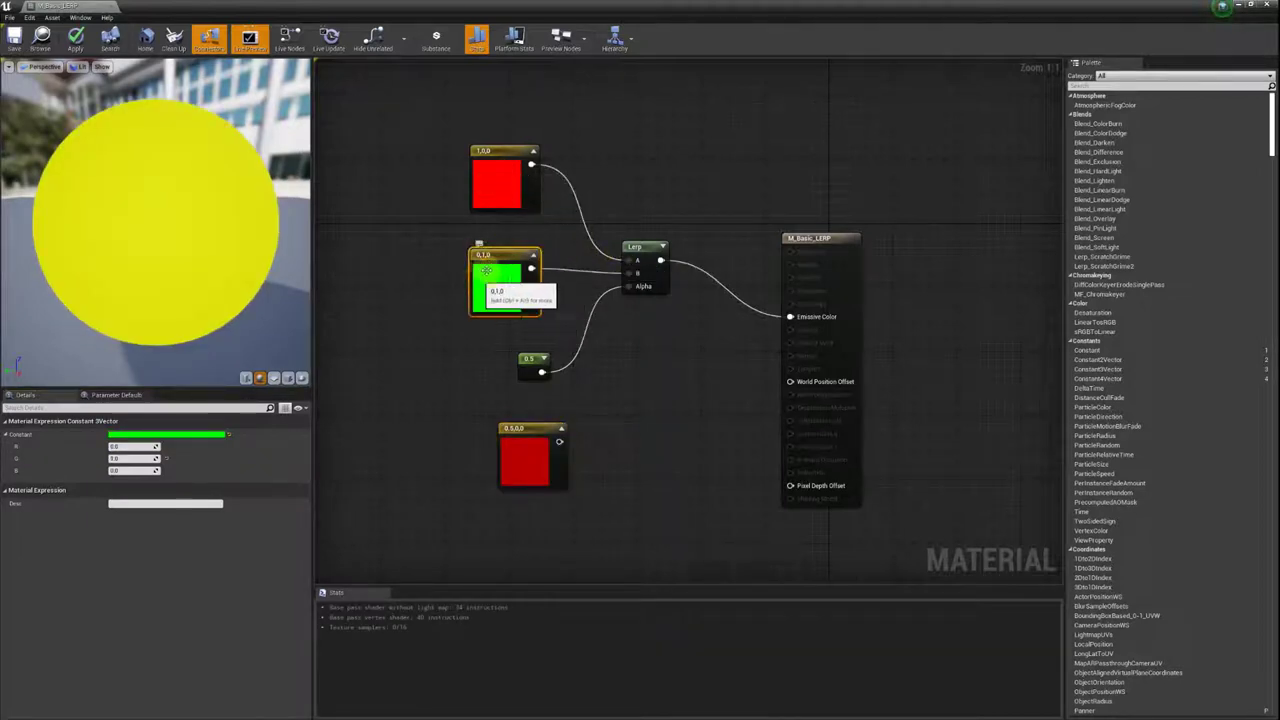
click(523, 460)
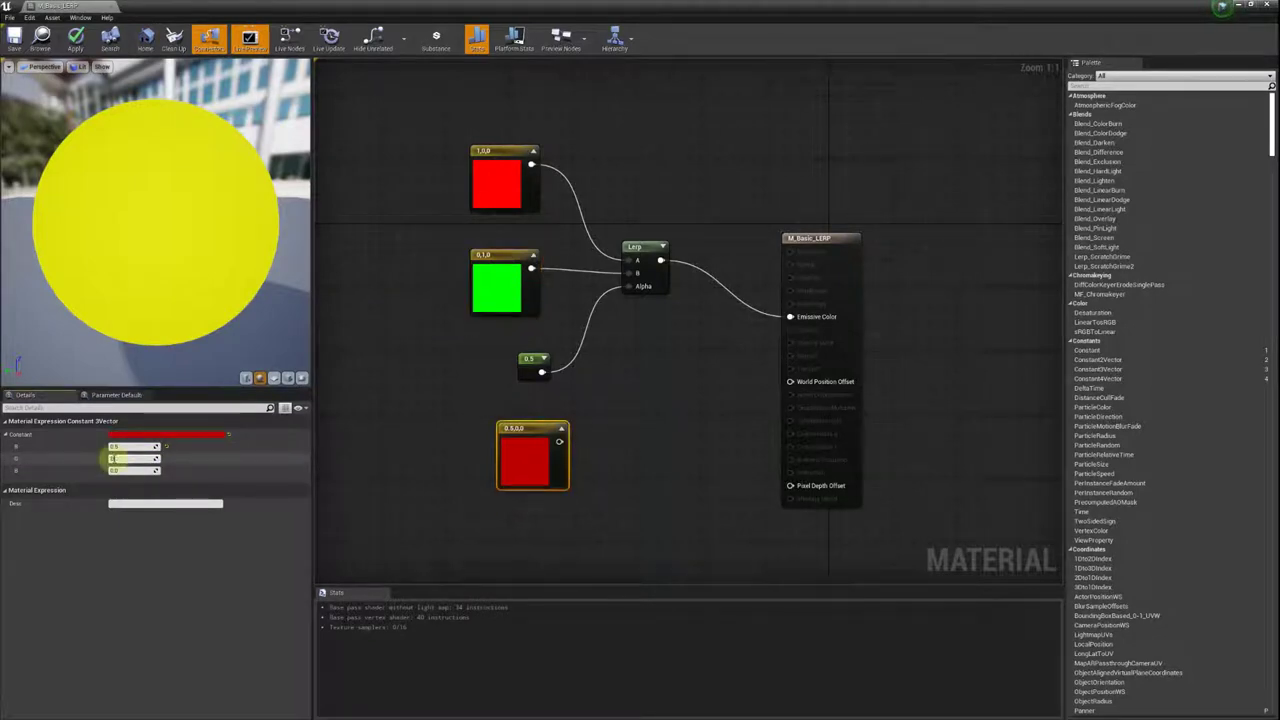
key(Return)
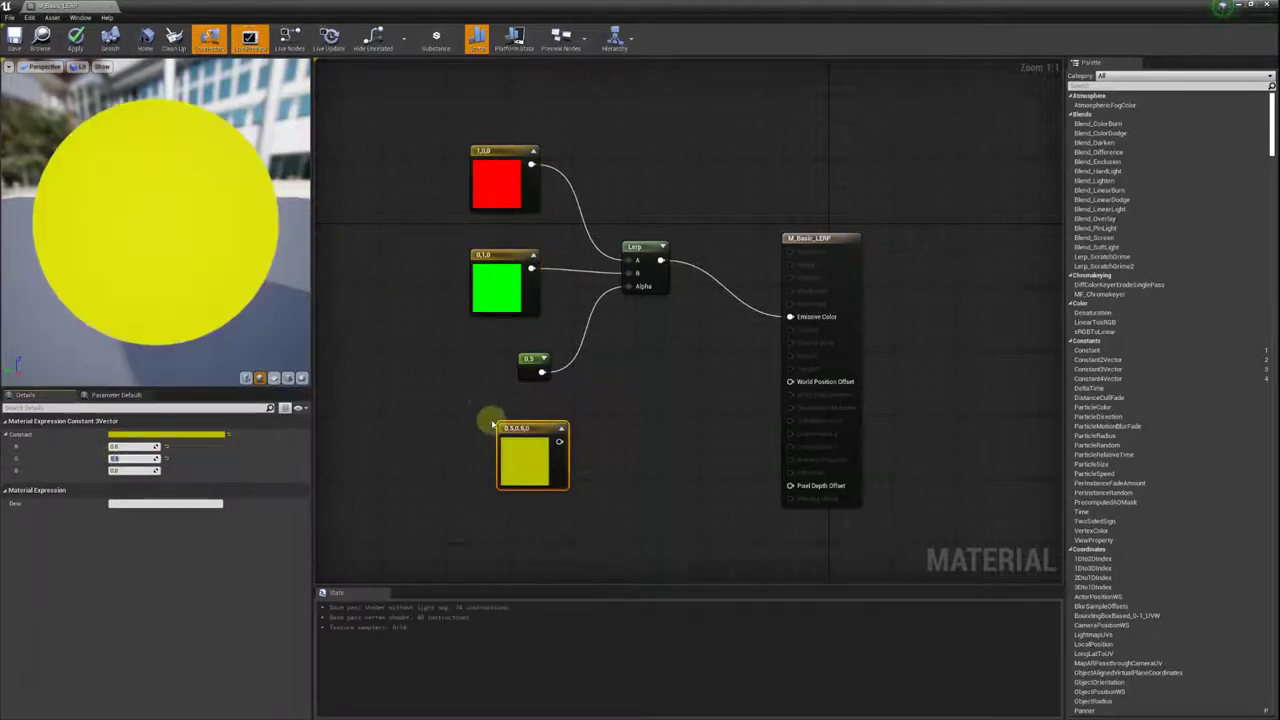
drag(537, 457, 533, 459)
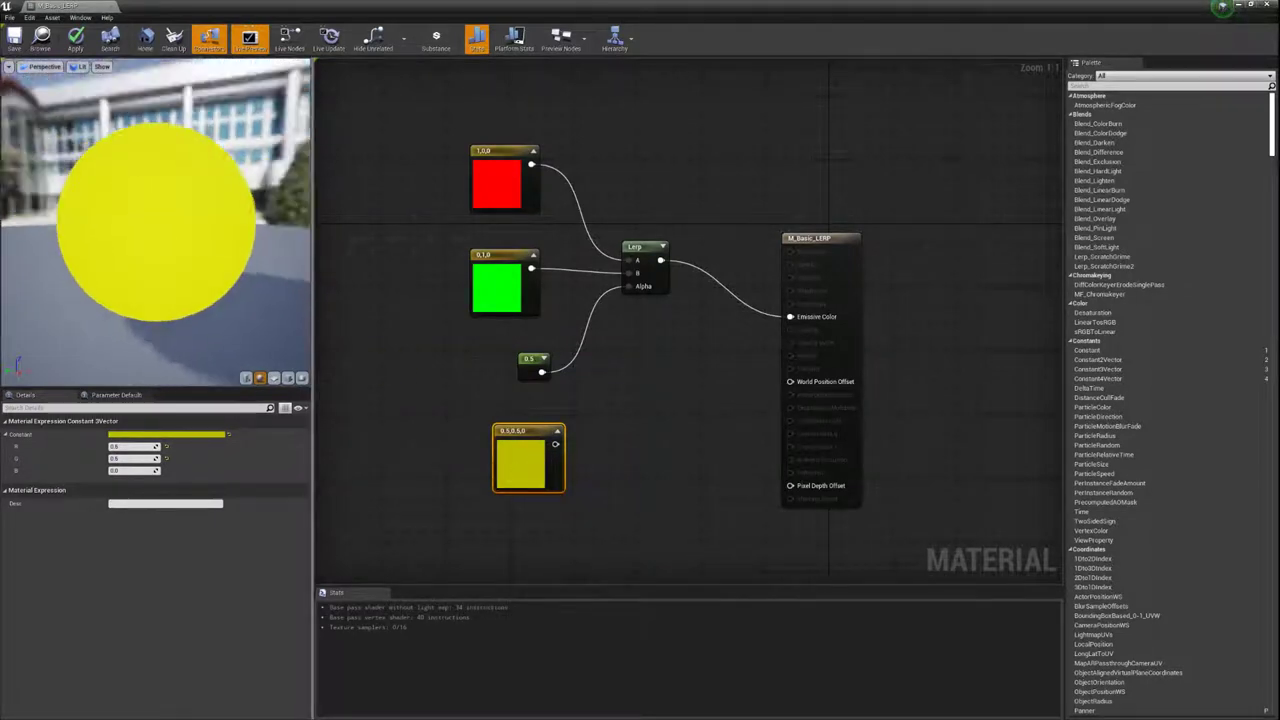
drag(155, 220, 200, 225)
drag(548, 465, 566, 458)
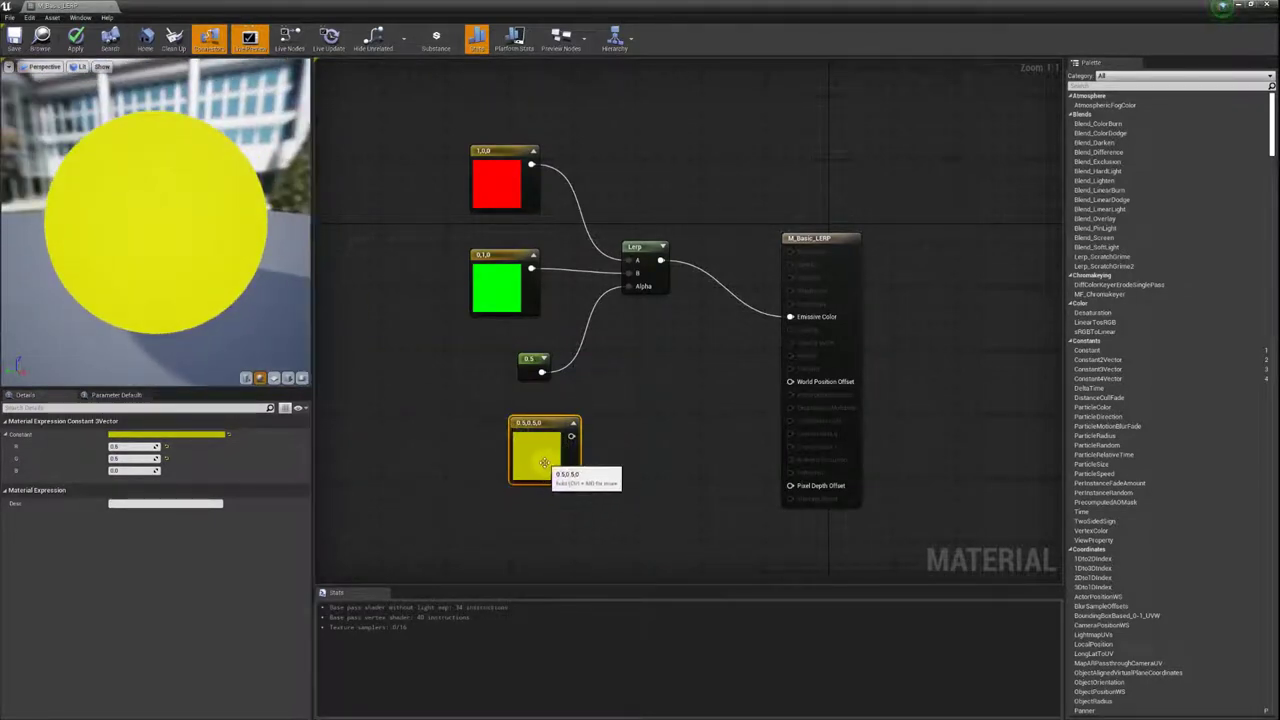
Preview the Lerp node, then the yellow constant alone, on the sphere.
right_click(641, 256)
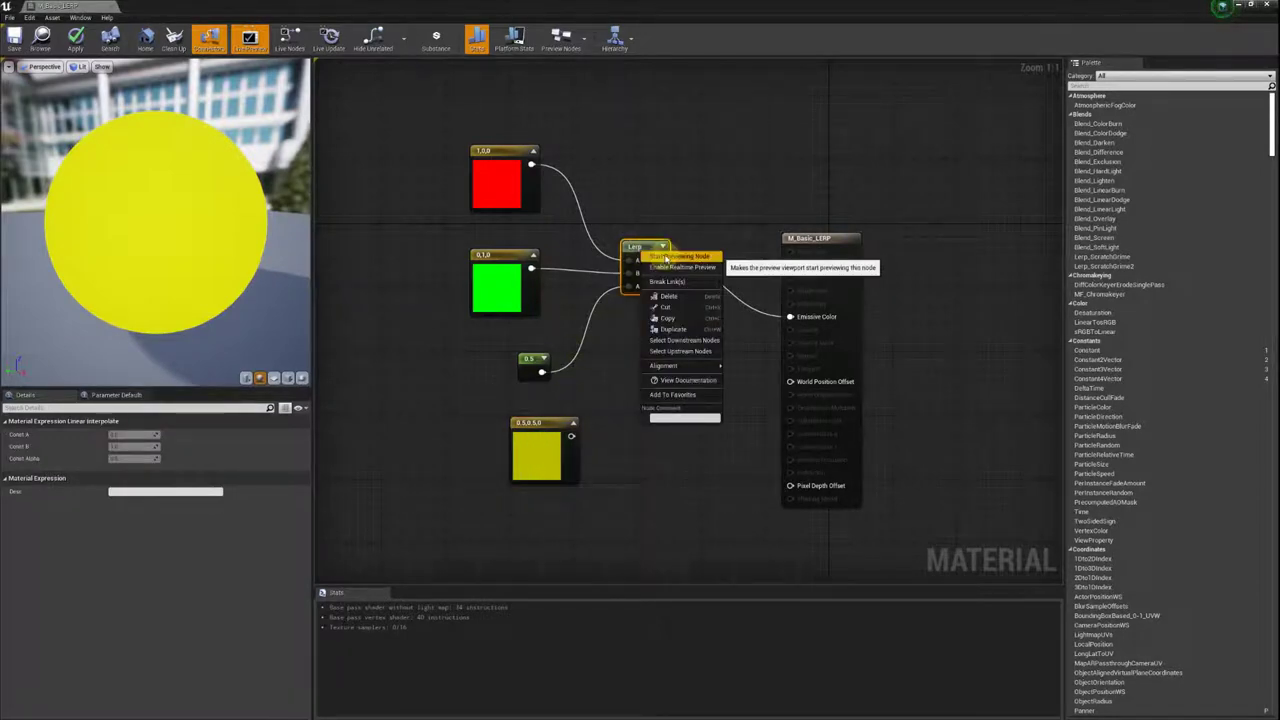
click(668, 257)
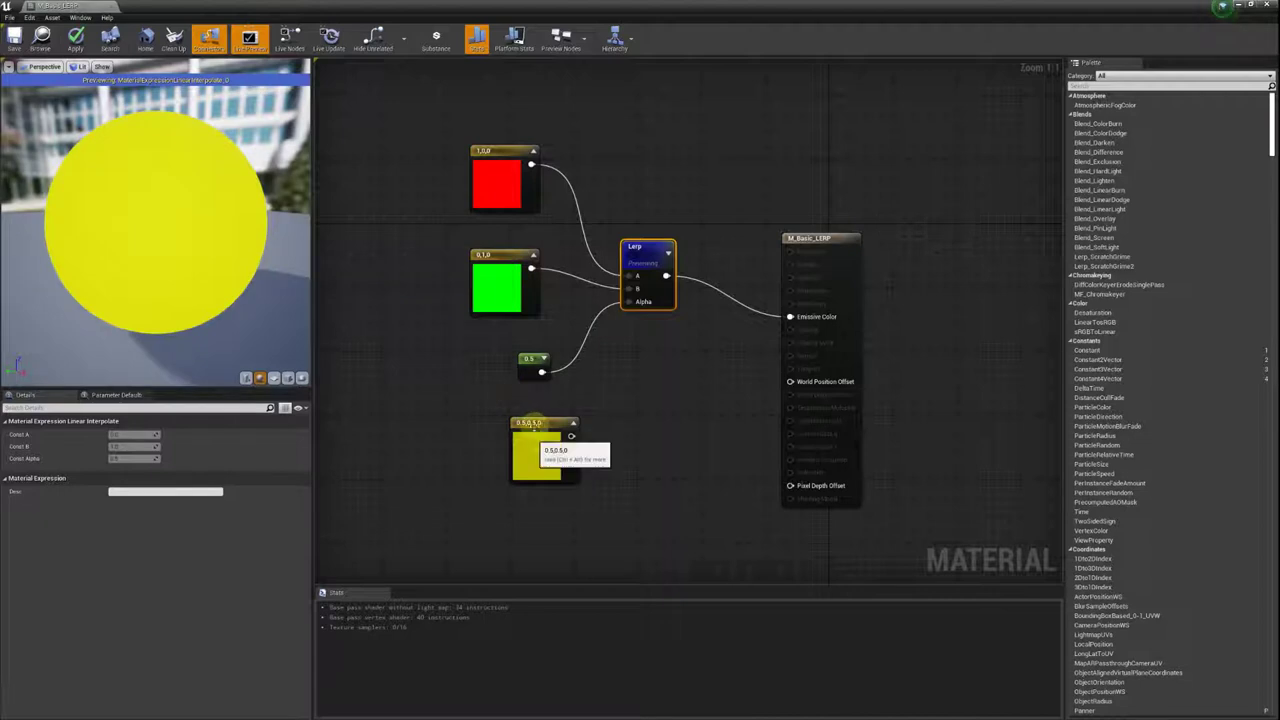
right_click(542, 427)
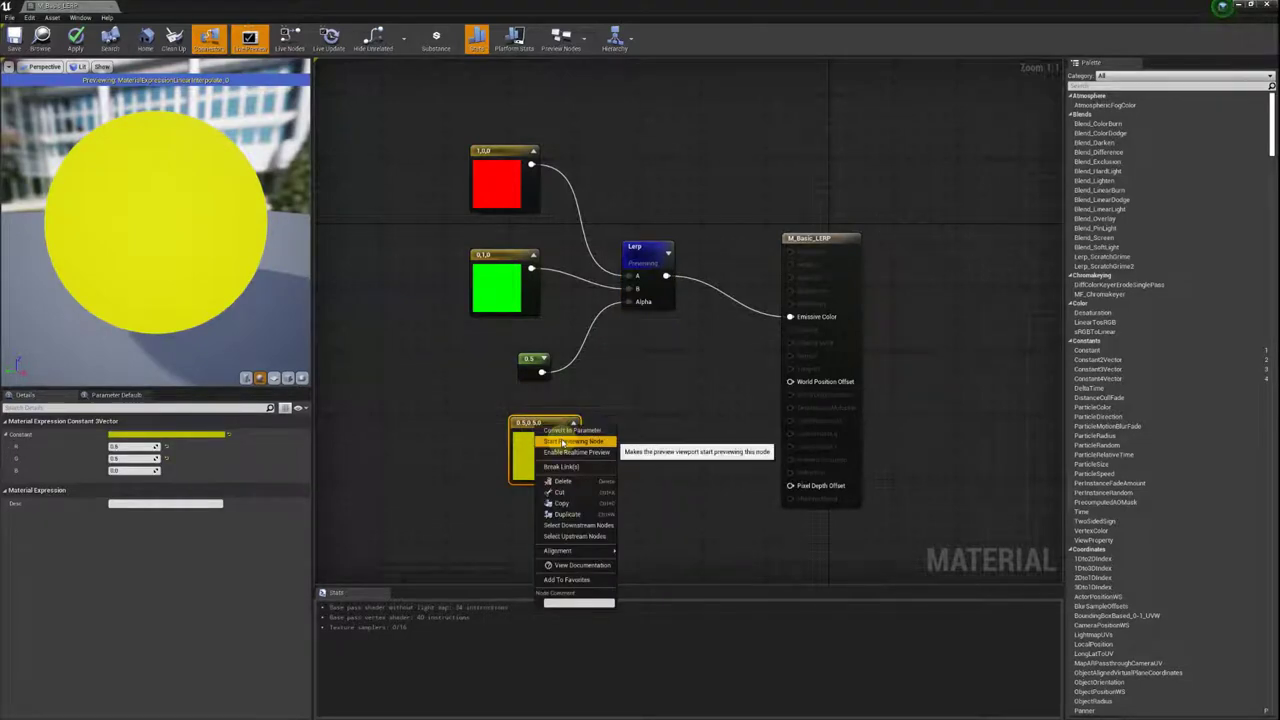
click(565, 441)
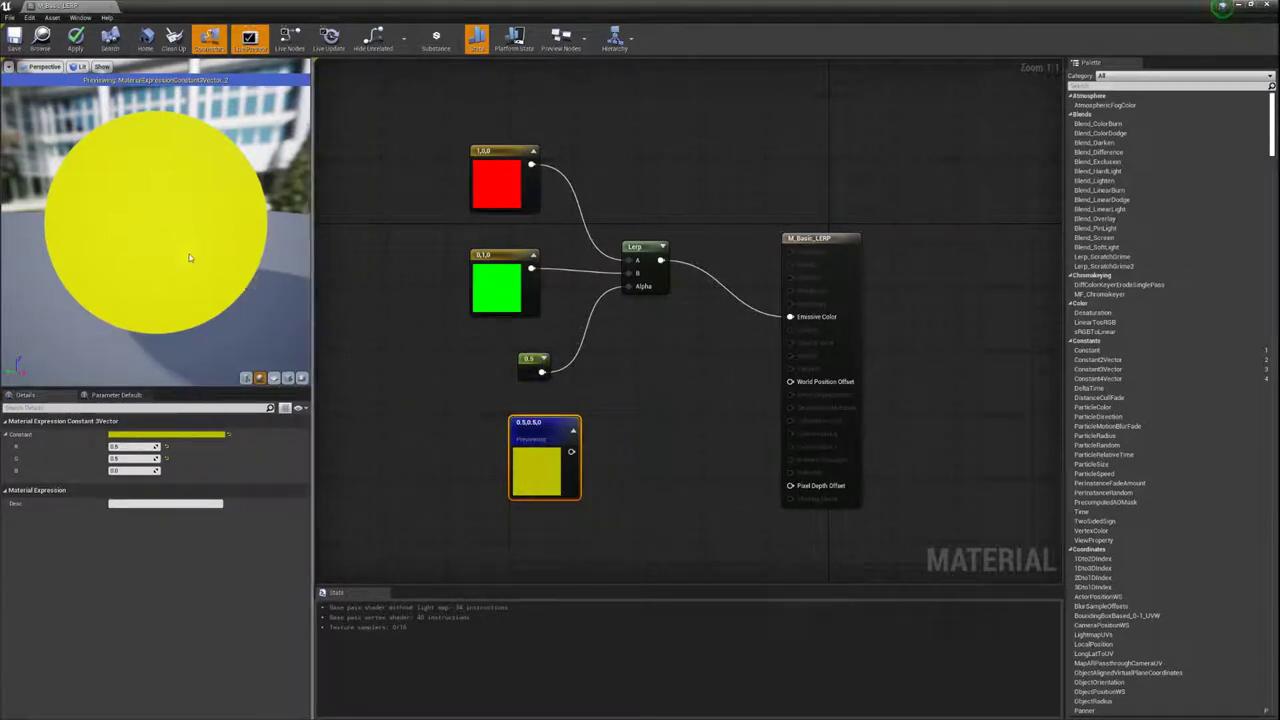
right_drag(263, 237, 263, 225)
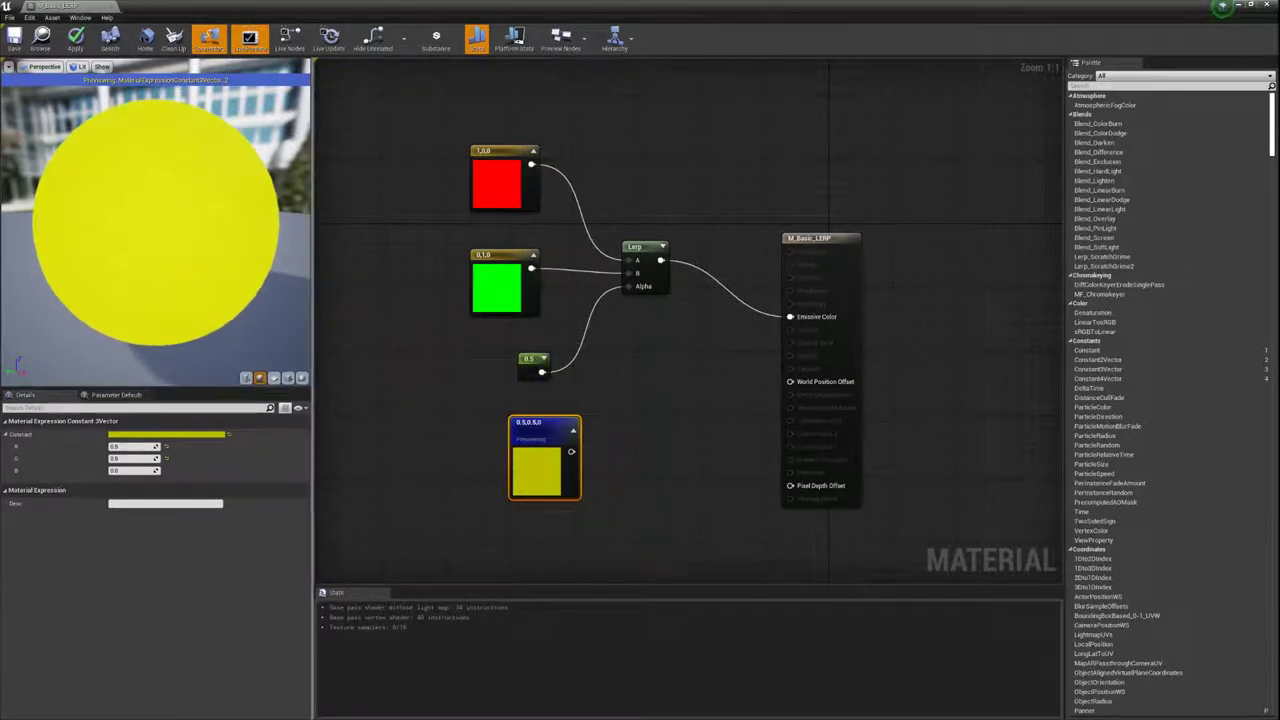
Delete the yellow constant node and nudge the 0.5 constant down-left.
click(498, 282)
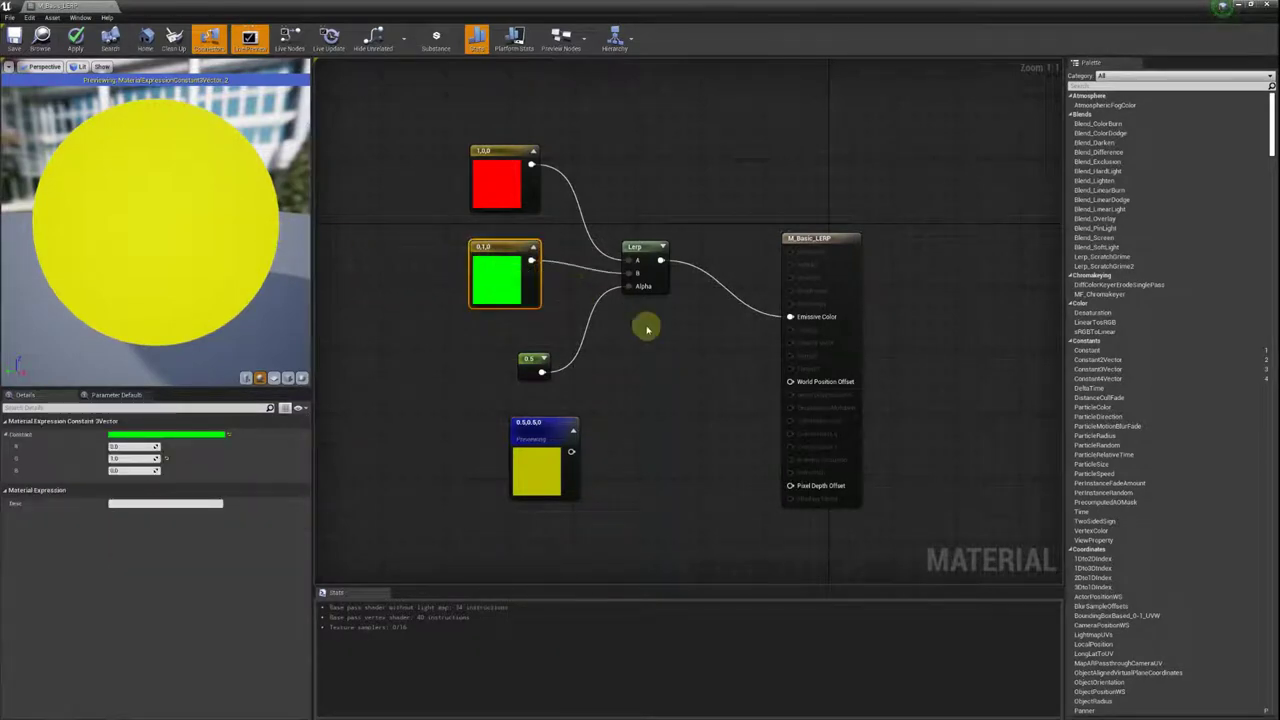
click(533, 362)
click(535, 428)
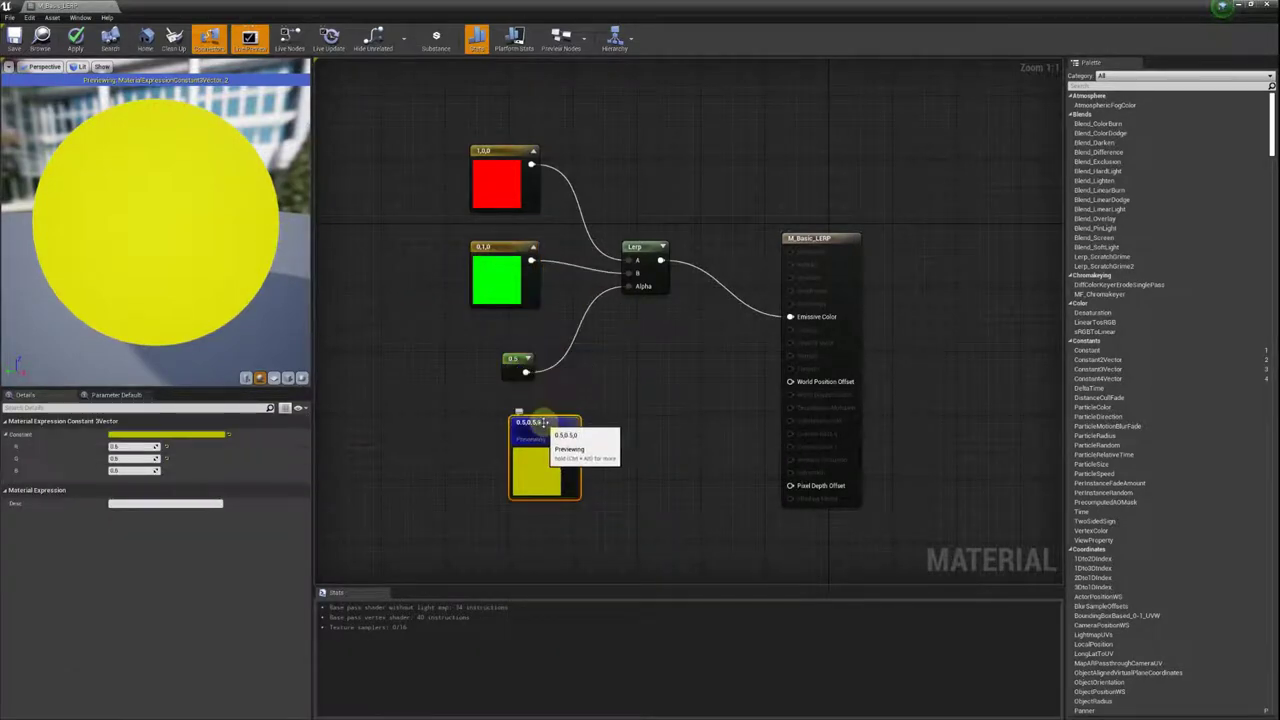
key(Delete)
drag(518, 368, 507, 377)
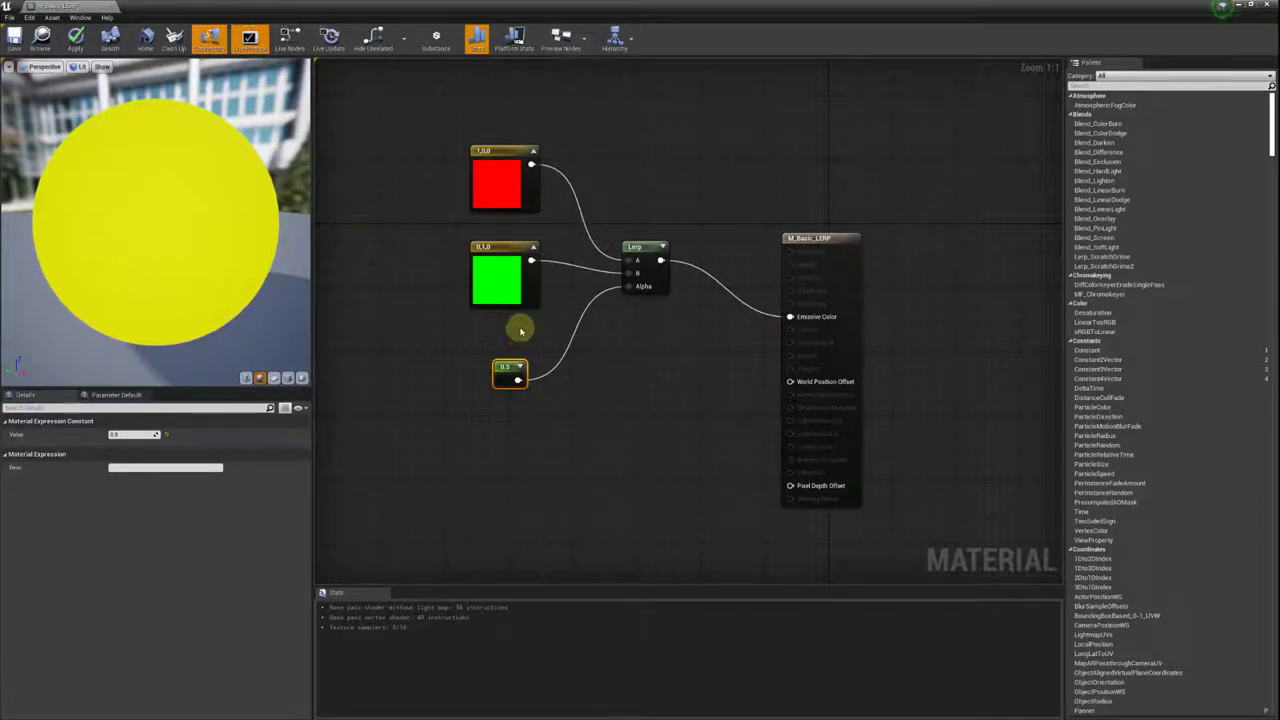
Add T_LERP_Gray from the Textures folder into the graph and maximize the material editor.
mouse_move(280, 8)
mouse_down()
mouse_move(528, 42)
mouse_move(658, 190)
mouse_up()
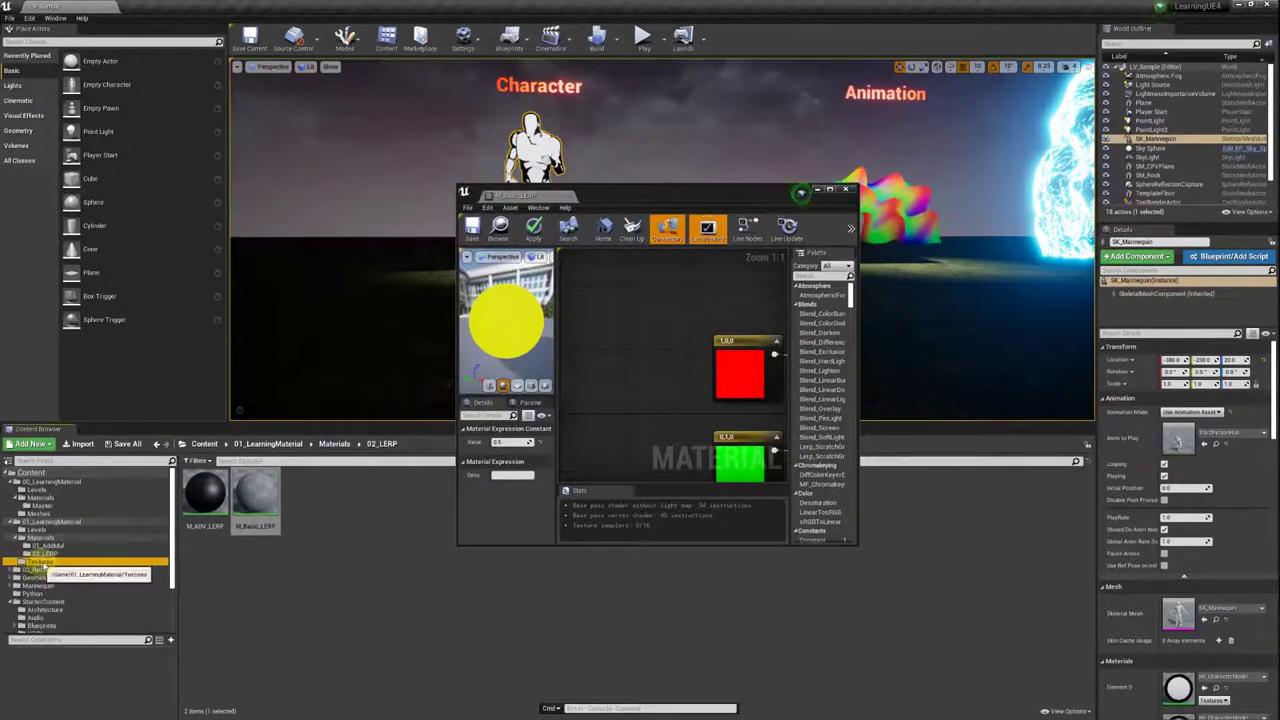
click(40, 563)
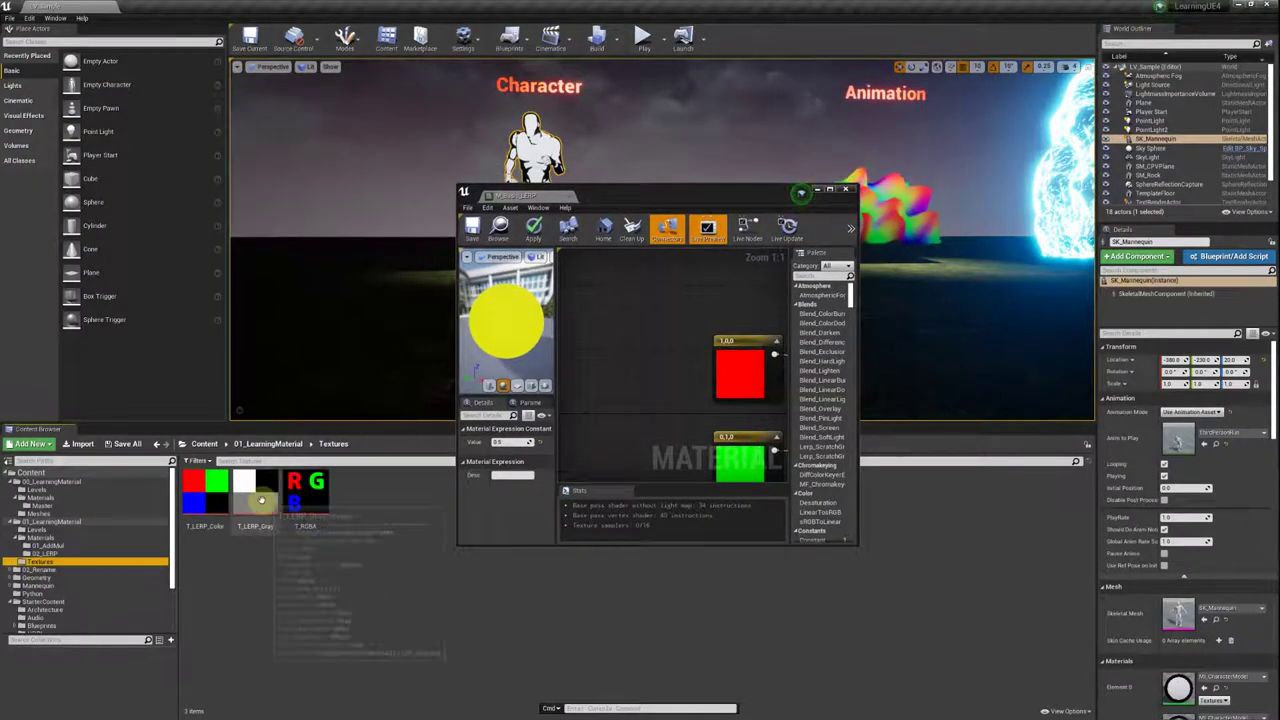
drag(260, 500, 640, 360)
drag(742, 190, 690, 167)
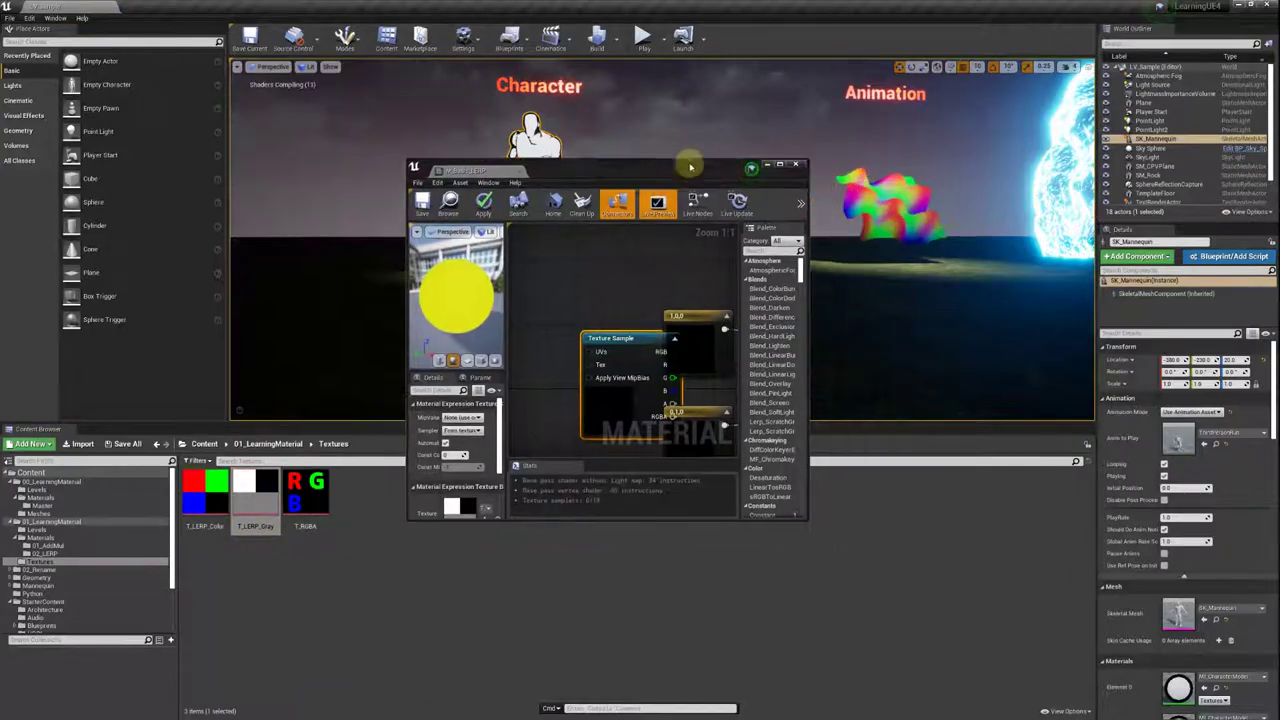
double_click(690, 167)
Place the Texture Sample below the constants, preview on a plane, and wire its RGB to Lerp Alpha.
drag(490, 306, 462, 378)
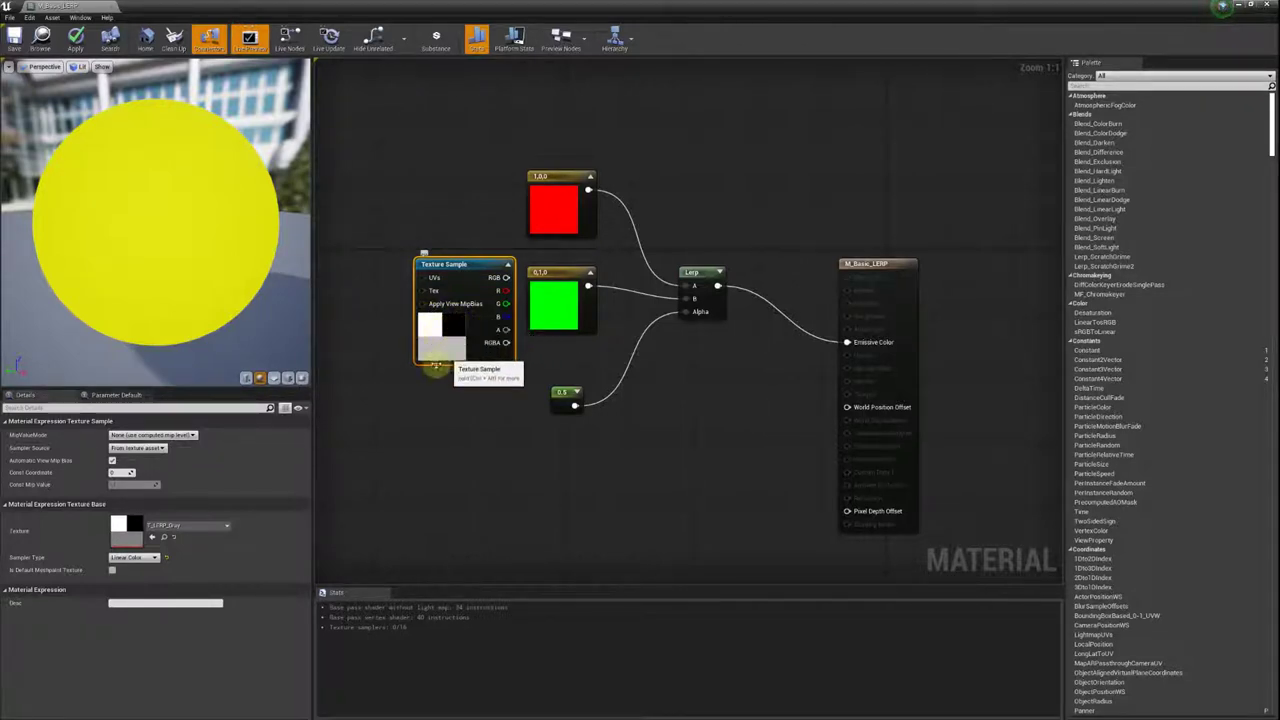
drag(485, 265, 468, 369)
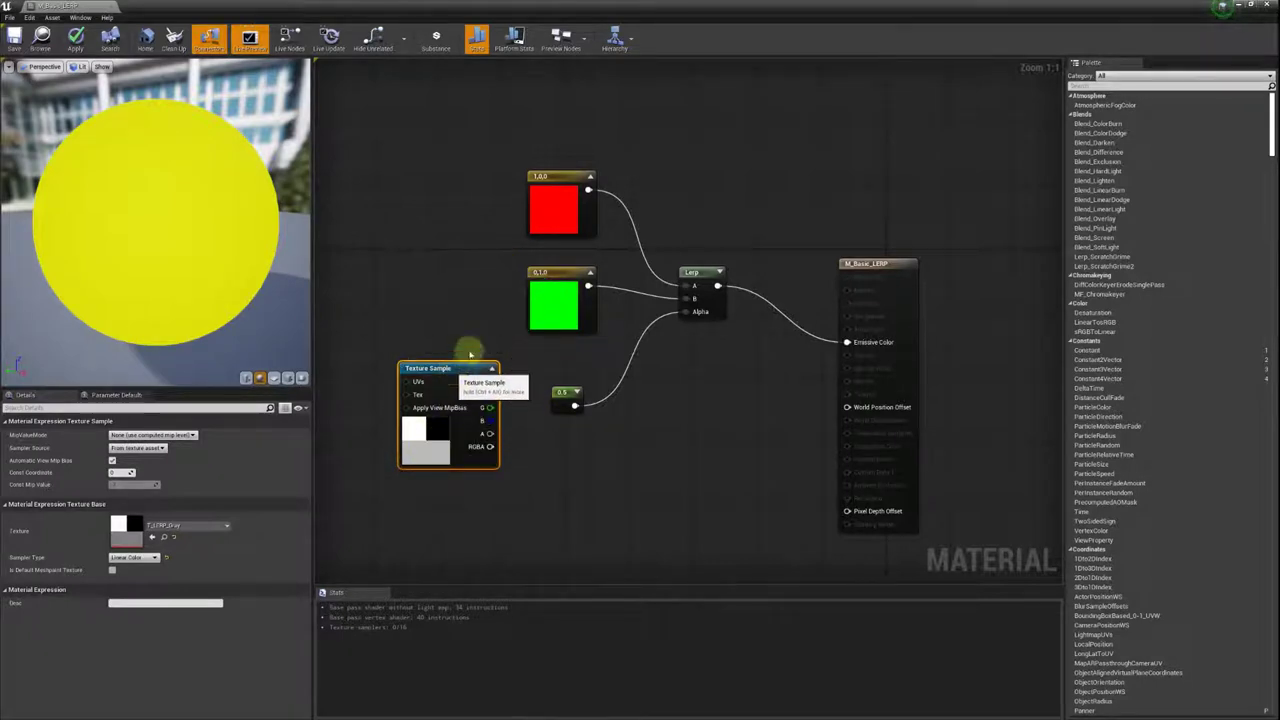
click(274, 377)
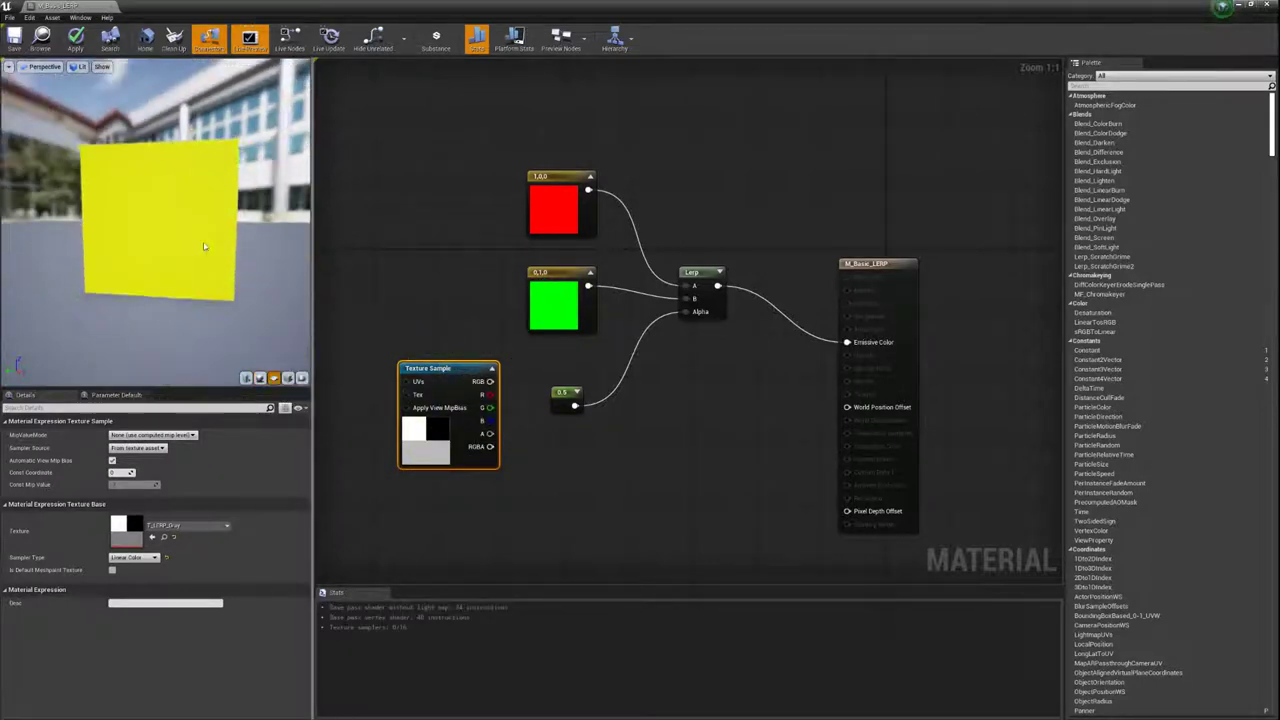
scroll(220, 258, up, 3)
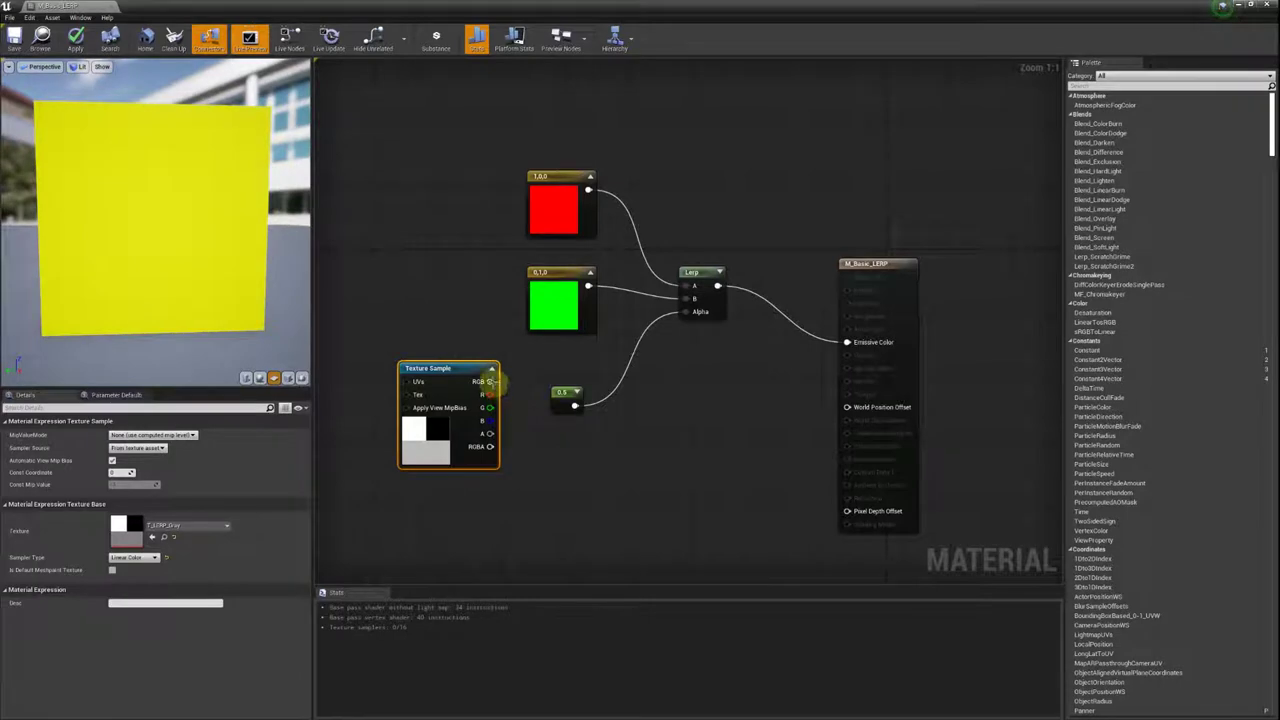
drag(490, 381, 687, 311)
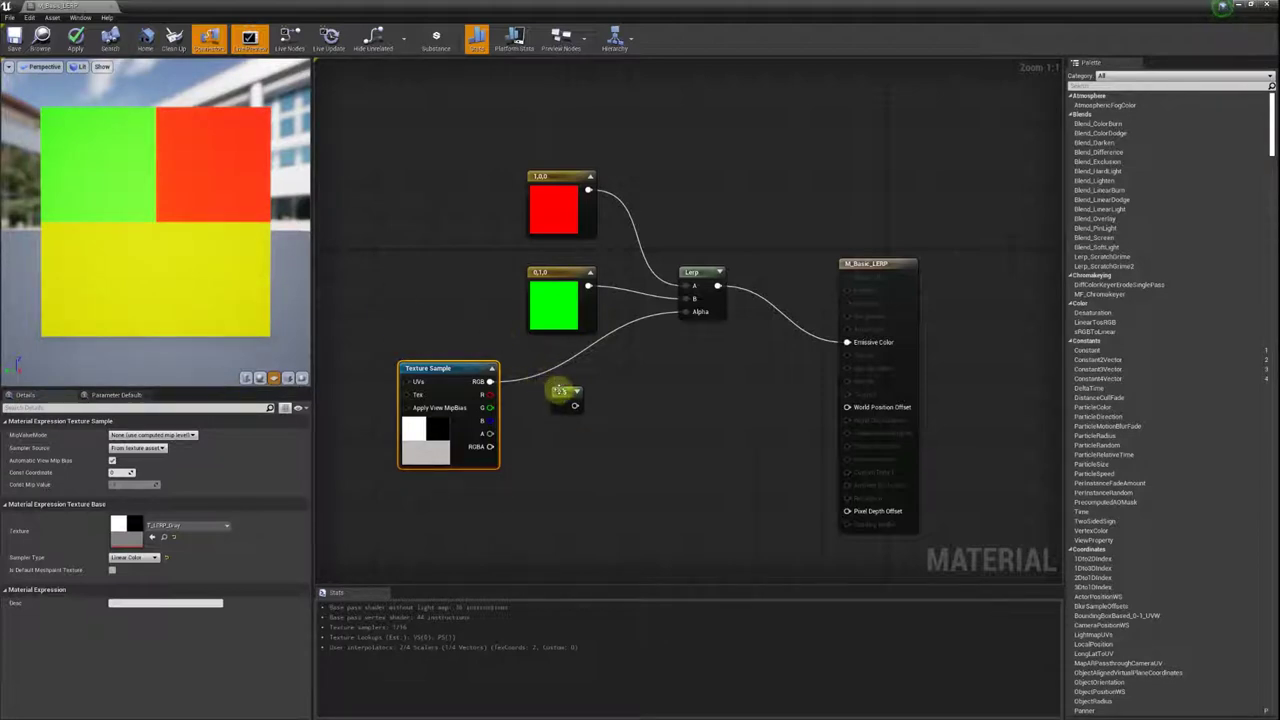
Move the unused 0.5 constant aside and shift the Texture Sample toward the Lerp.
drag(560, 390, 588, 425)
drag(430, 372, 512, 366)
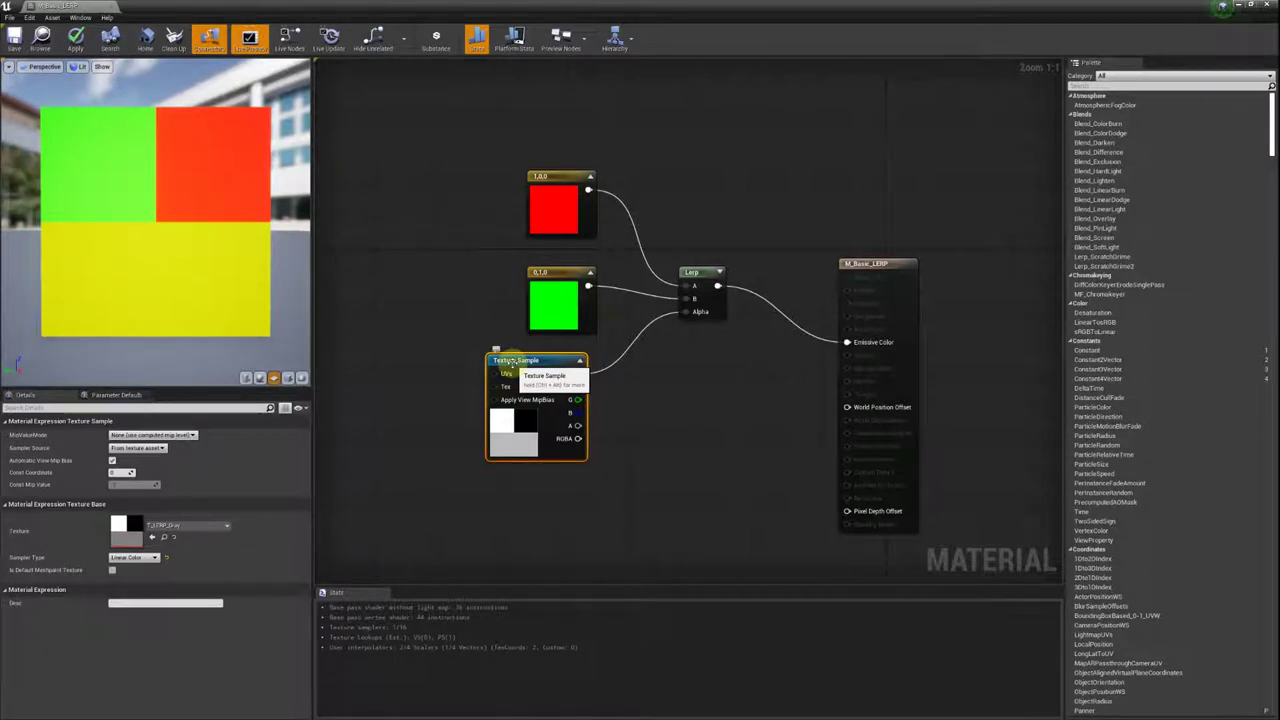
click(562, 212)
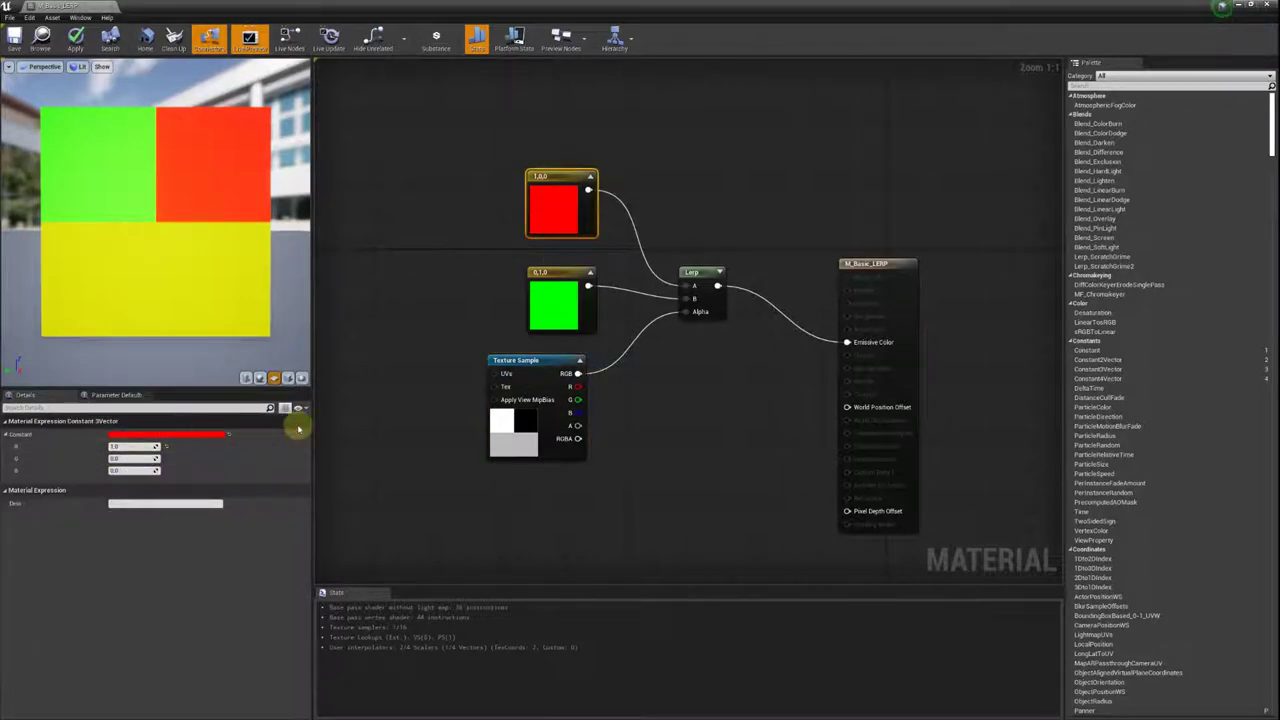
right_drag(465, 317, 469, 267)
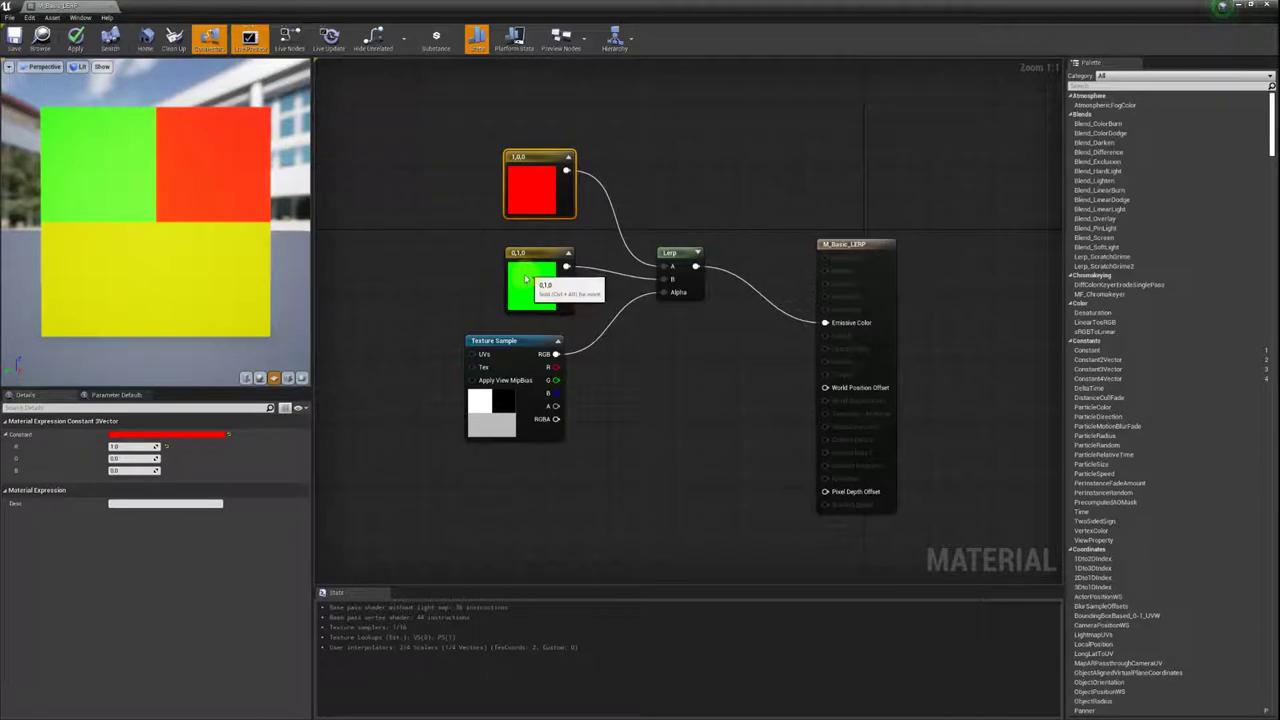
click(540, 278)
right_drag(597, 270, 711, 256)
Reposition the M_Basic_LERP result node to the right and float the editor over the level editor.
drag(797, 250, 773, 200)
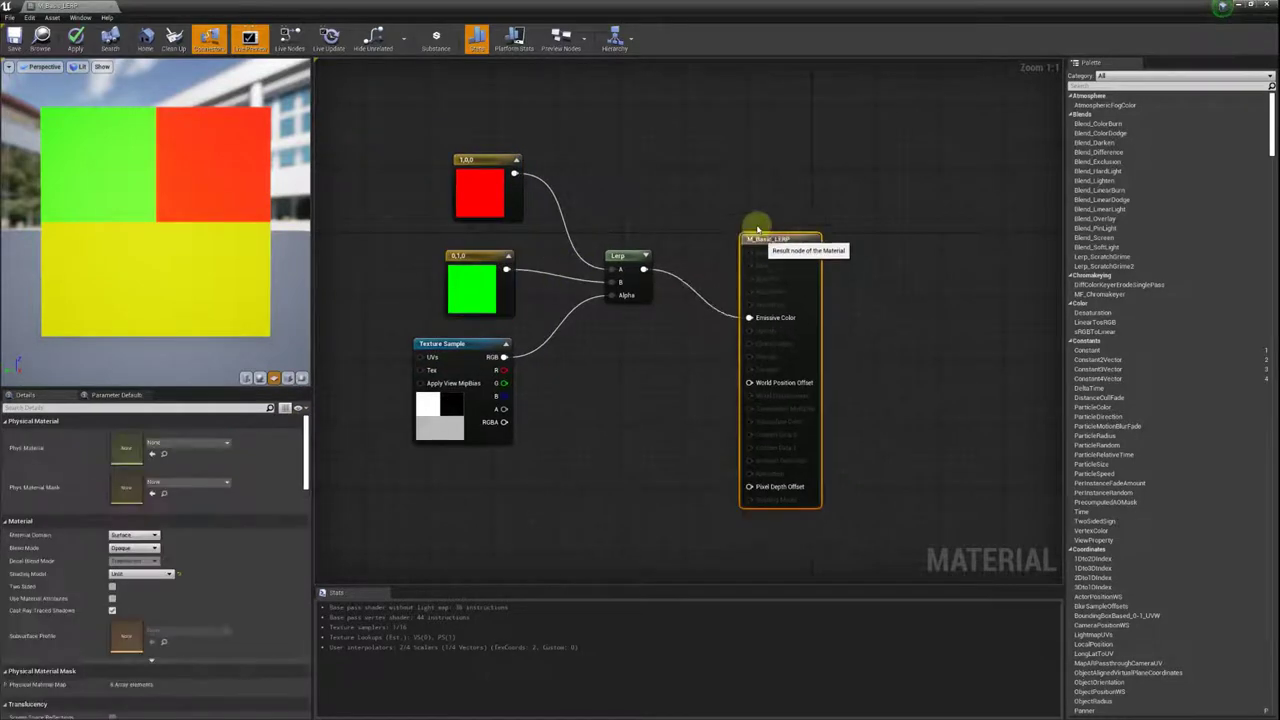
right_drag(617, 223, 505, 242)
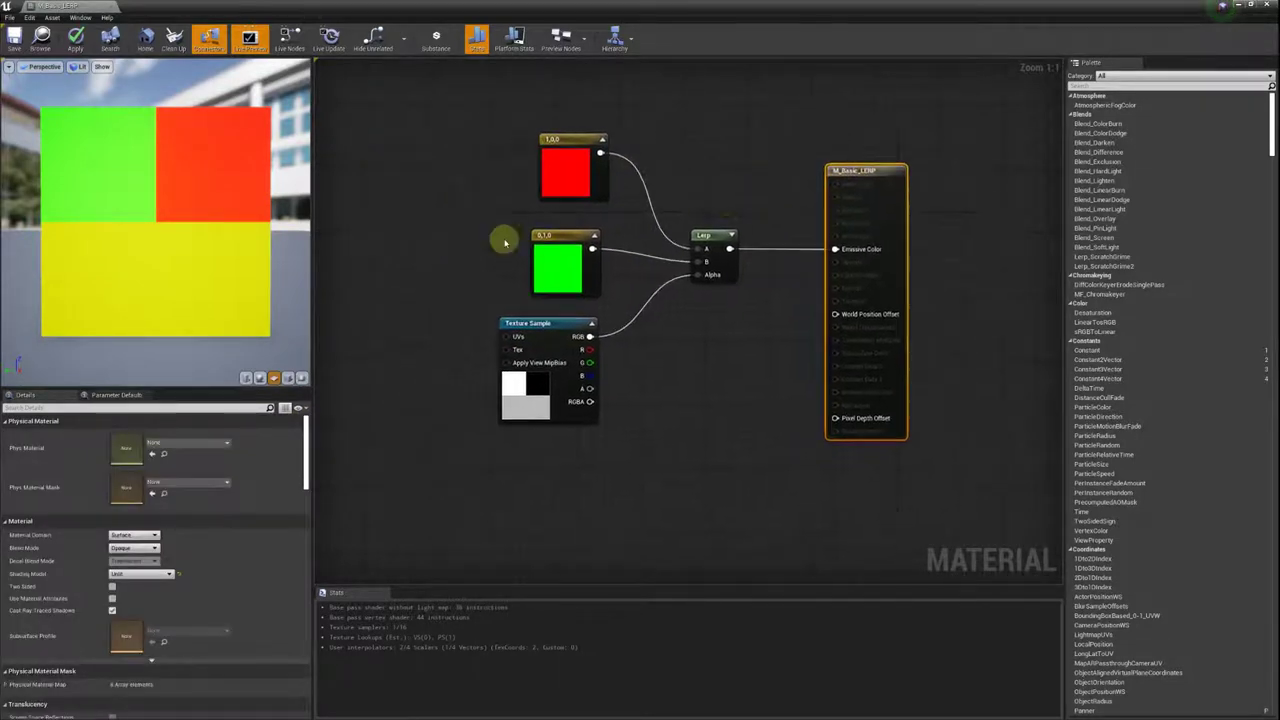
click(547, 183)
mouse_move(518, 180)
right_down()
mouse_move(499, 220)
mouse_move(553, 214)
mouse_move(445, 248)
right_up()
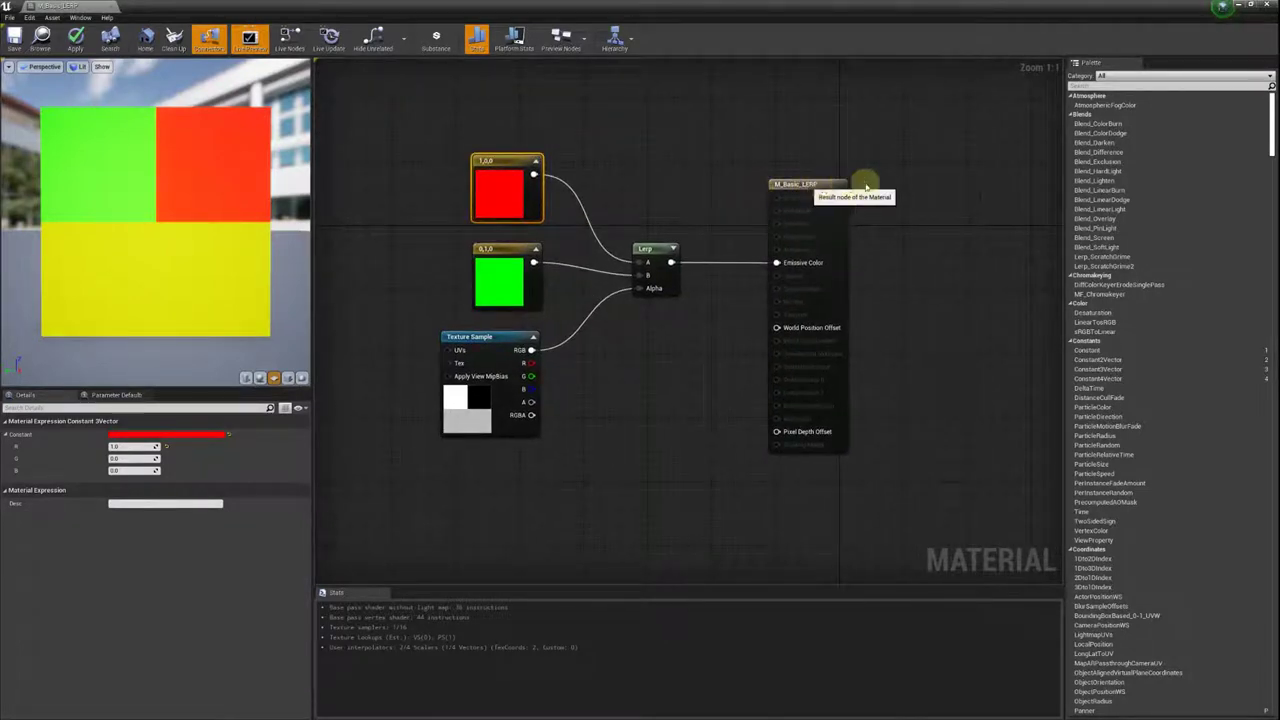
drag(857, 182, 1010, 187)
right_drag(575, 235, 652, 207)
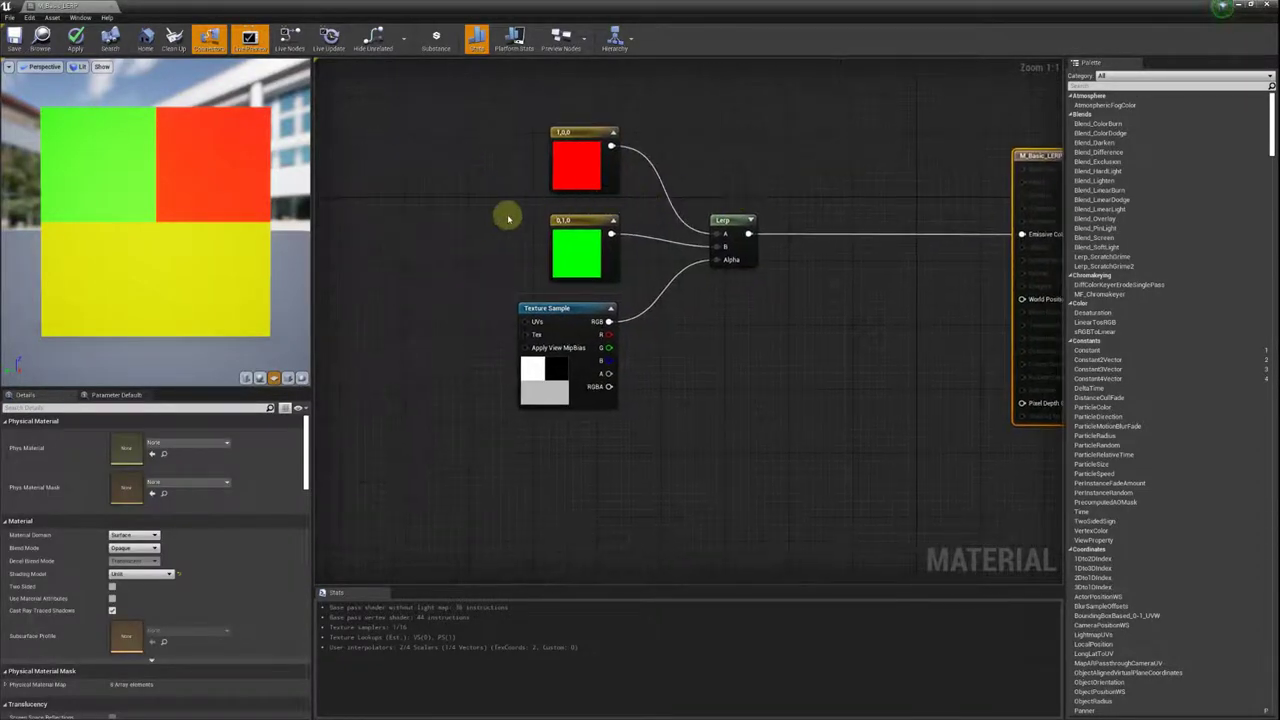
drag(370, 6, 811, 118)
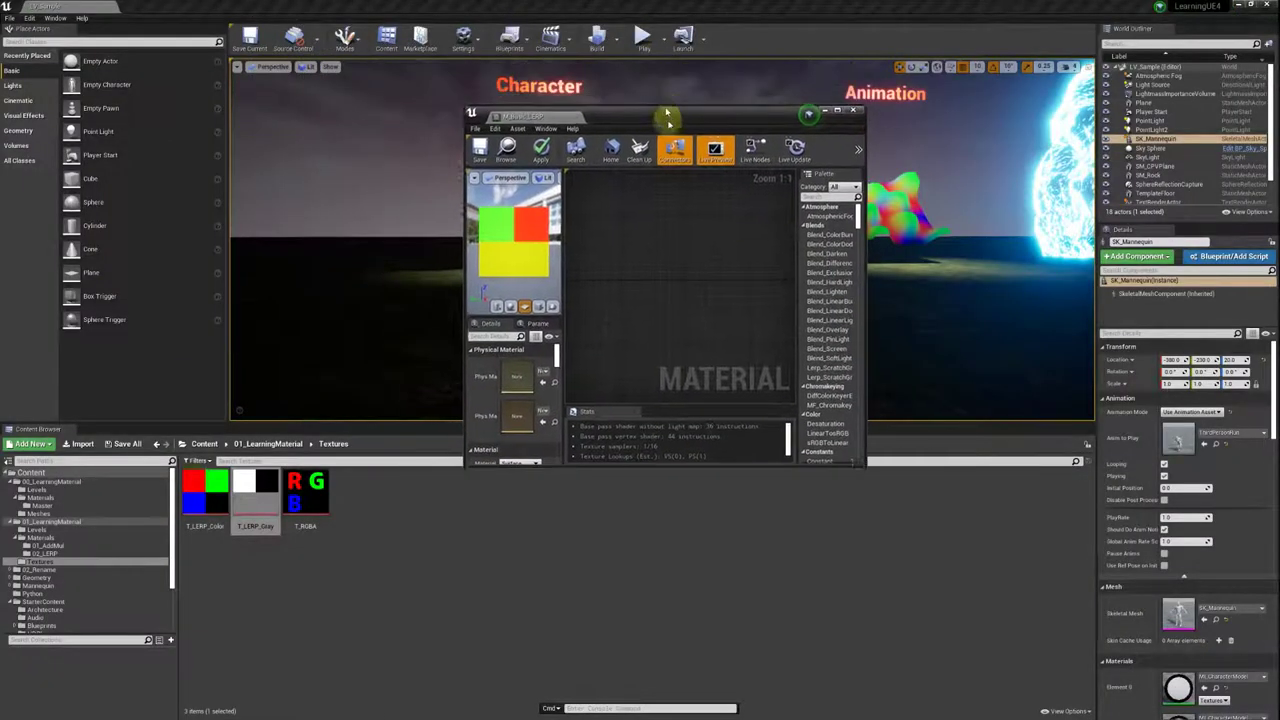
Add T_LERP_Color as a Texture Sample below the gray mask in the maximized editor.
drag(198, 502, 612, 288)
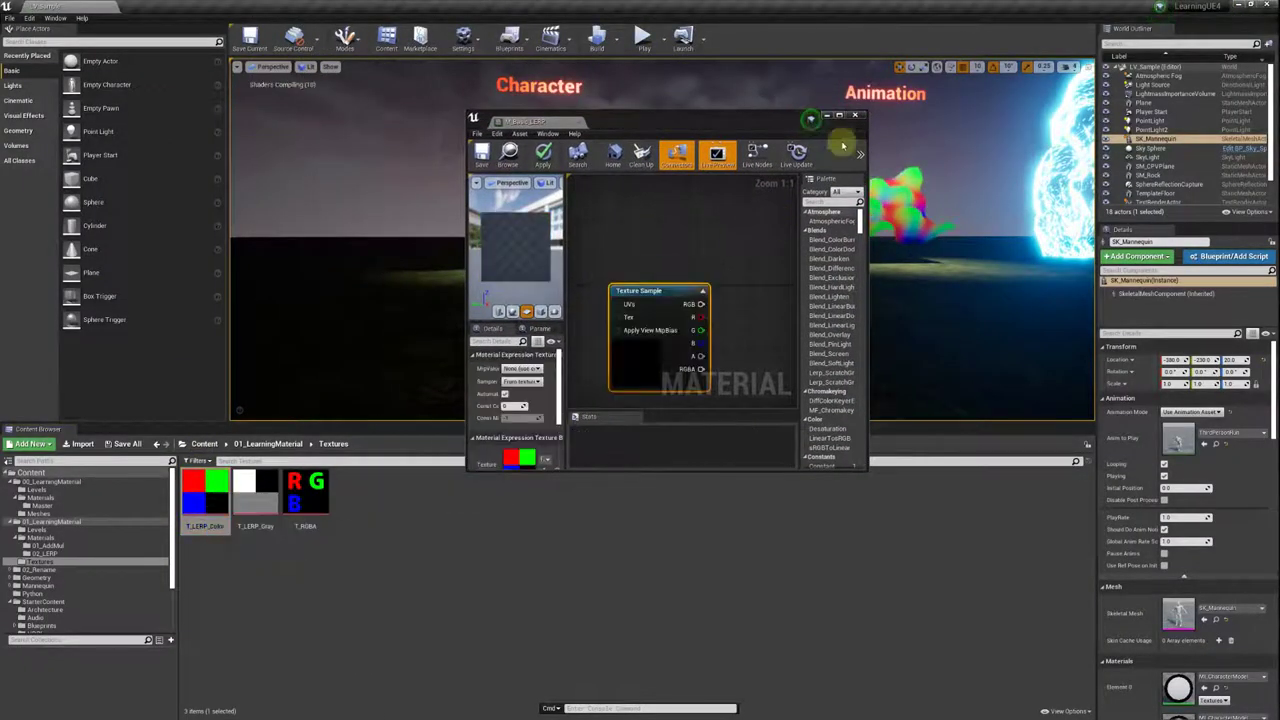
click(838, 117)
right_drag(505, 222, 571, 243)
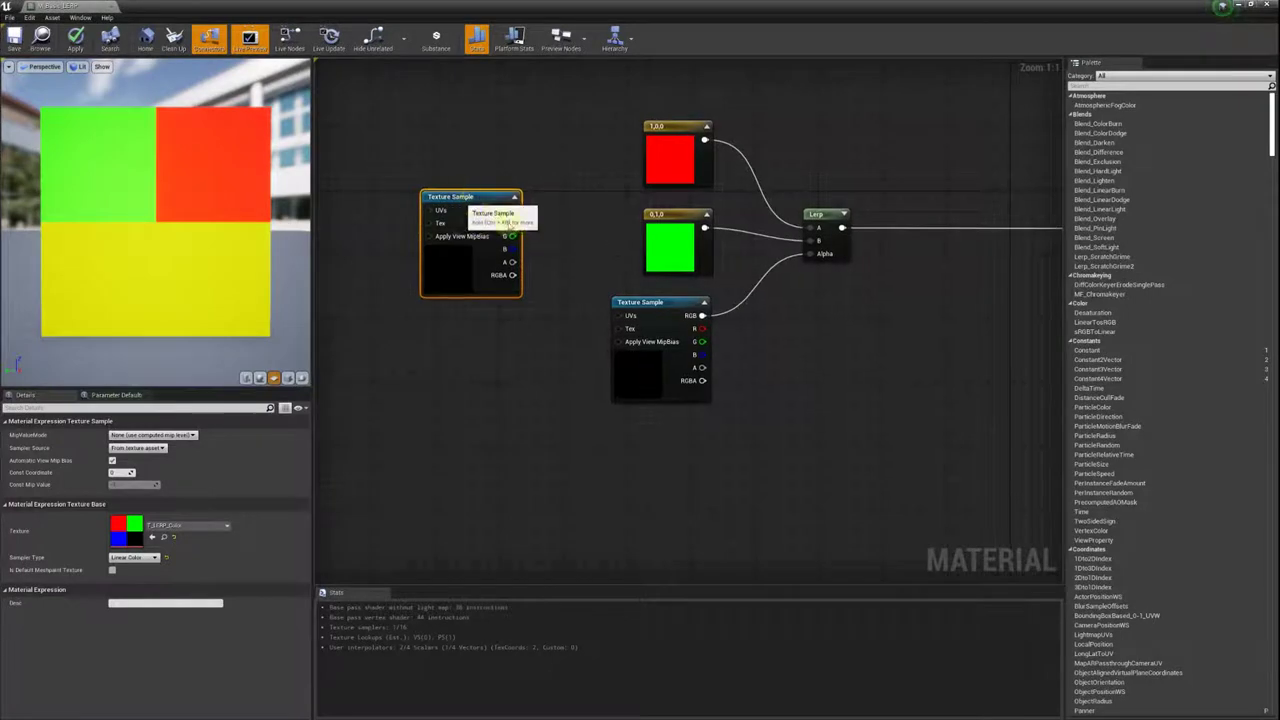
drag(483, 213, 622, 449)
Break the Lerp-to-Emissive Color wire and regroup the Lerp and color texture nodes.
right_drag(677, 429, 529, 363)
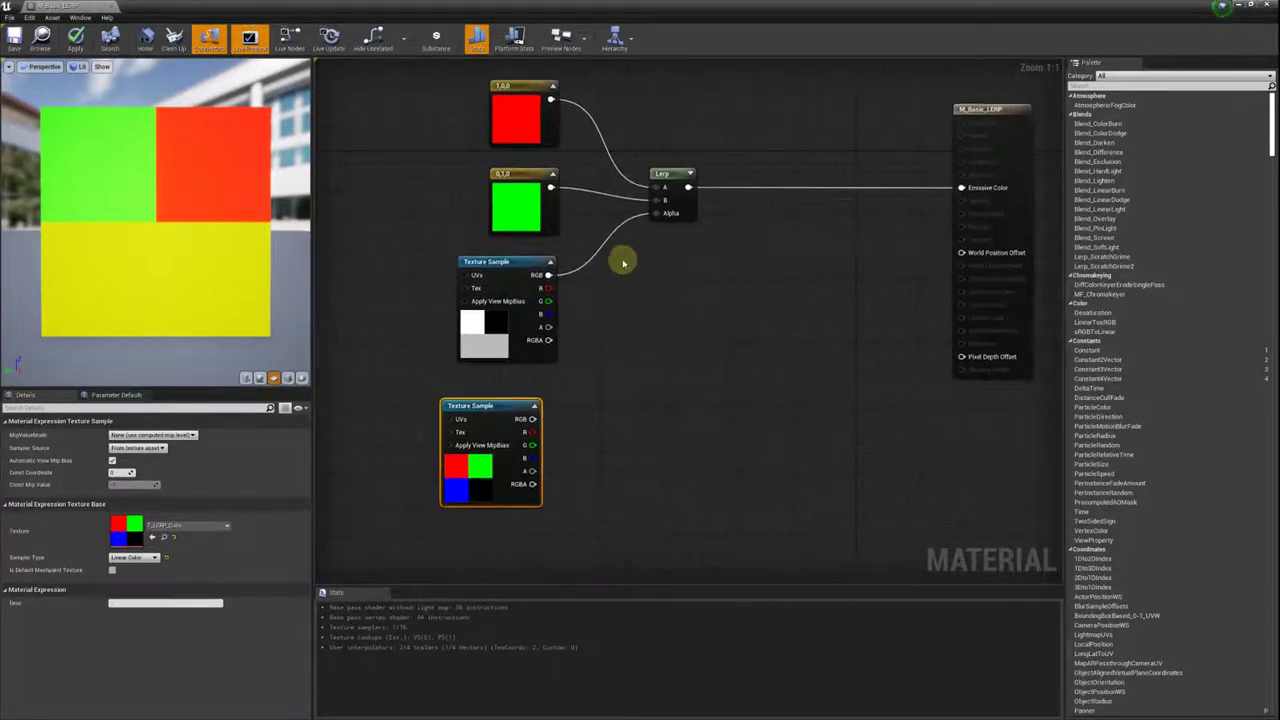
right_drag(988, 176, 888, 141)
click(886, 120)
alt+click(694, 193)
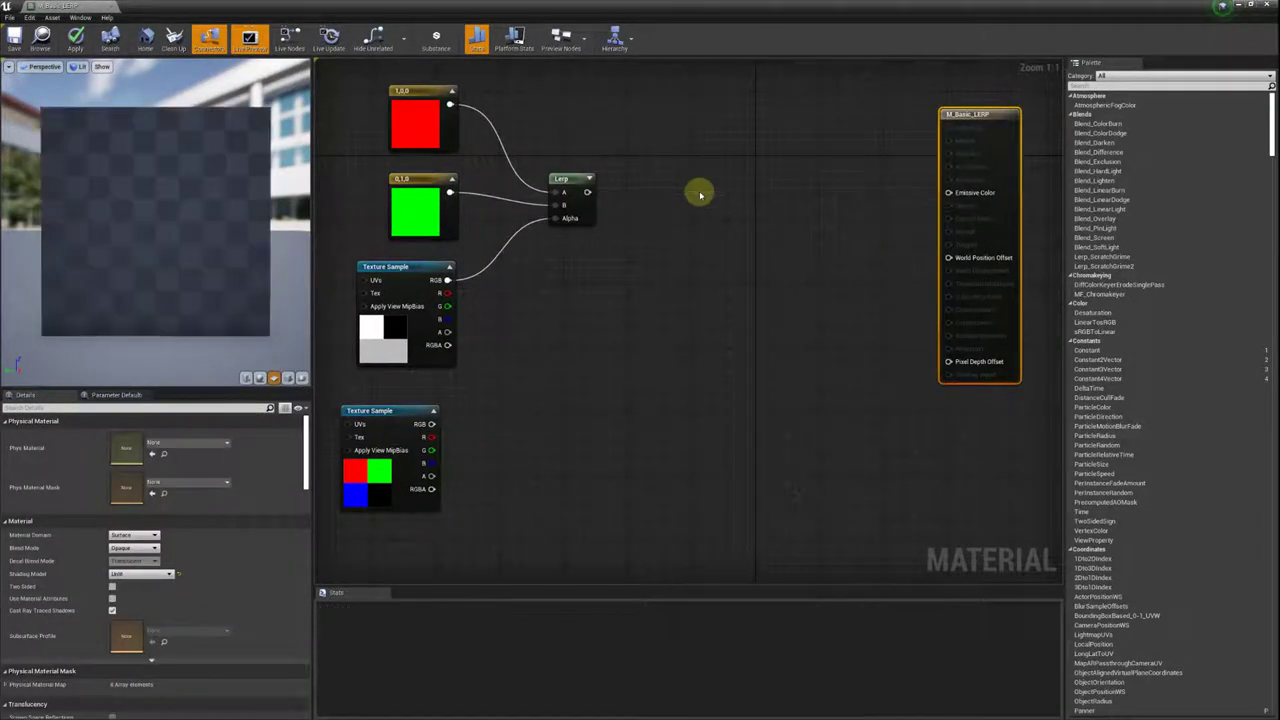
right_drag(611, 242, 677, 236)
mouse_move(391, 100)
mouse_down()
mouse_move(537, 334)
mouse_move(387, 216)
mouse_up()
right_drag(387, 216, 417, 212)
drag(497, 408, 521, 276)
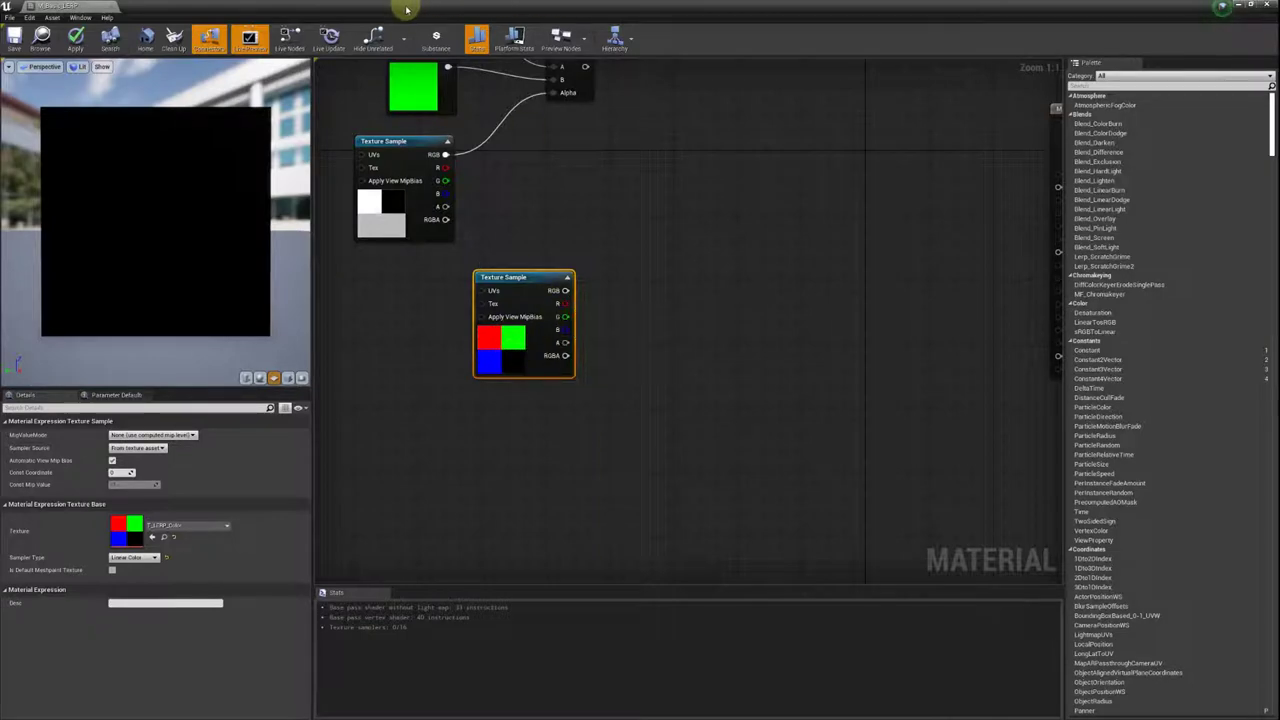
Open StarterContent > Textures, filter for the _D diffuse textures, and enlarge the material editor.
drag(405, 10, 565, 84)
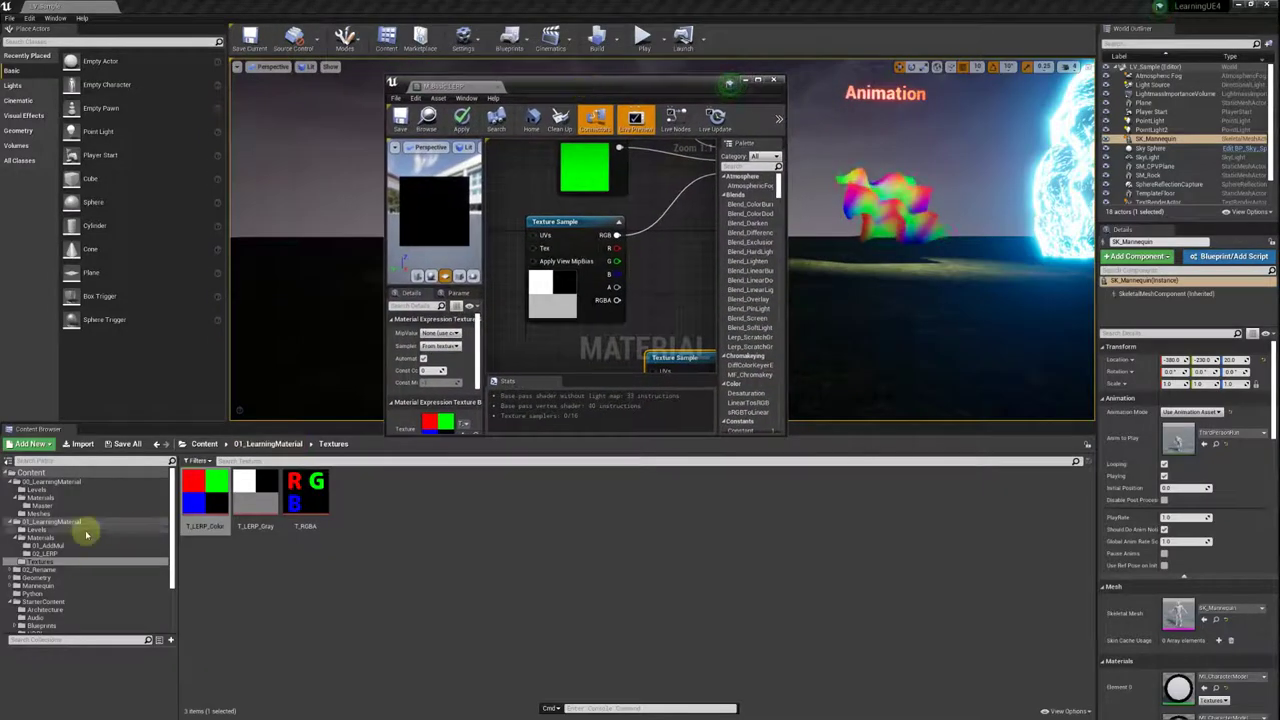
scroll(63, 562, down, 2)
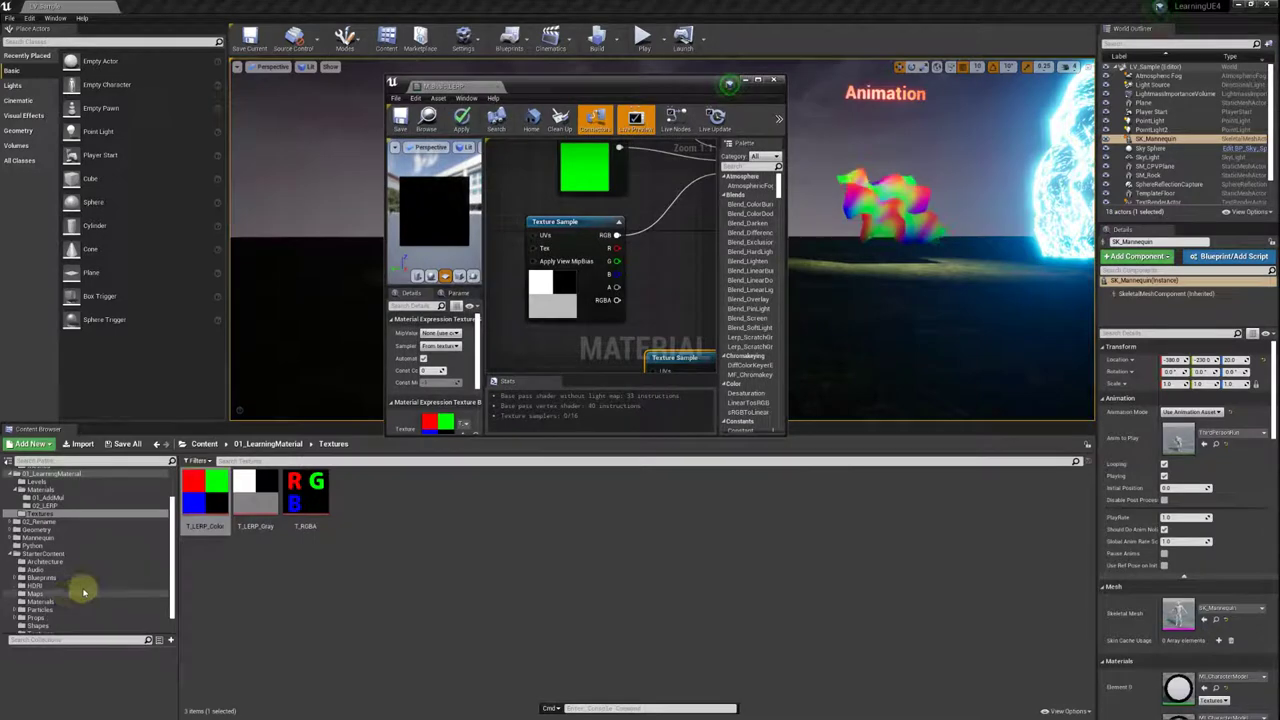
click(35, 555)
scroll(40, 550, down, 1)
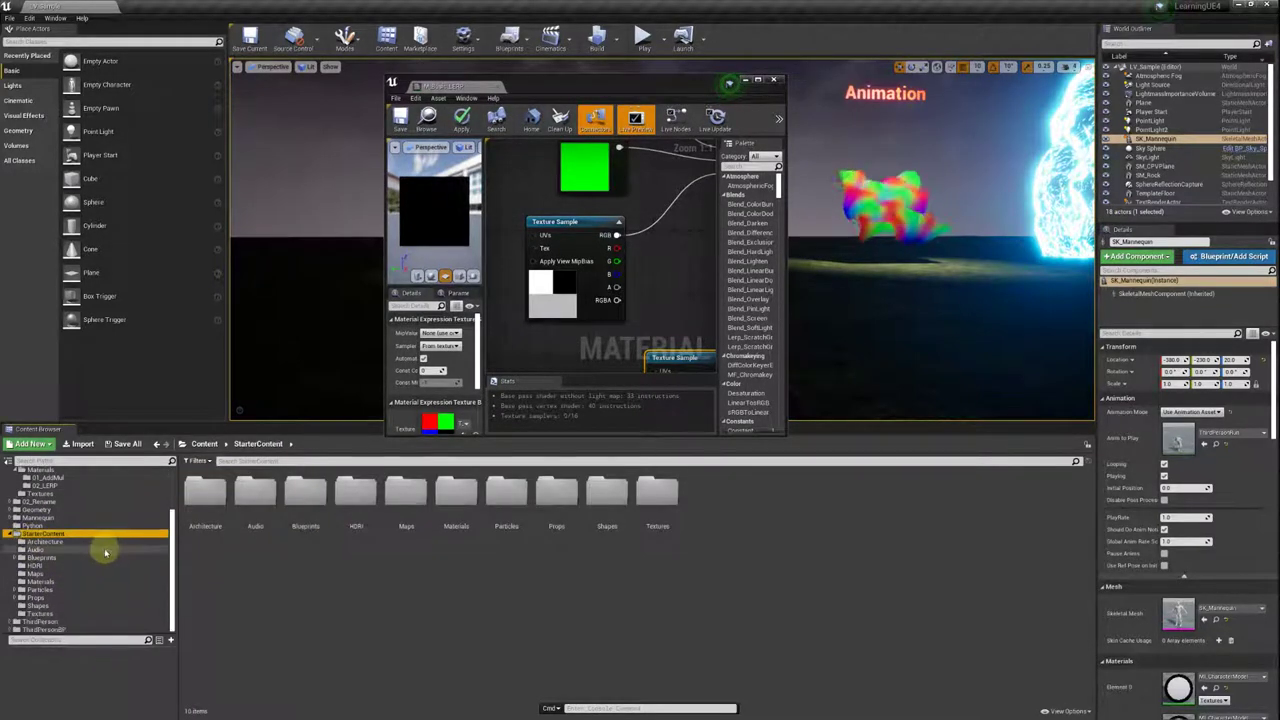
click(40, 613)
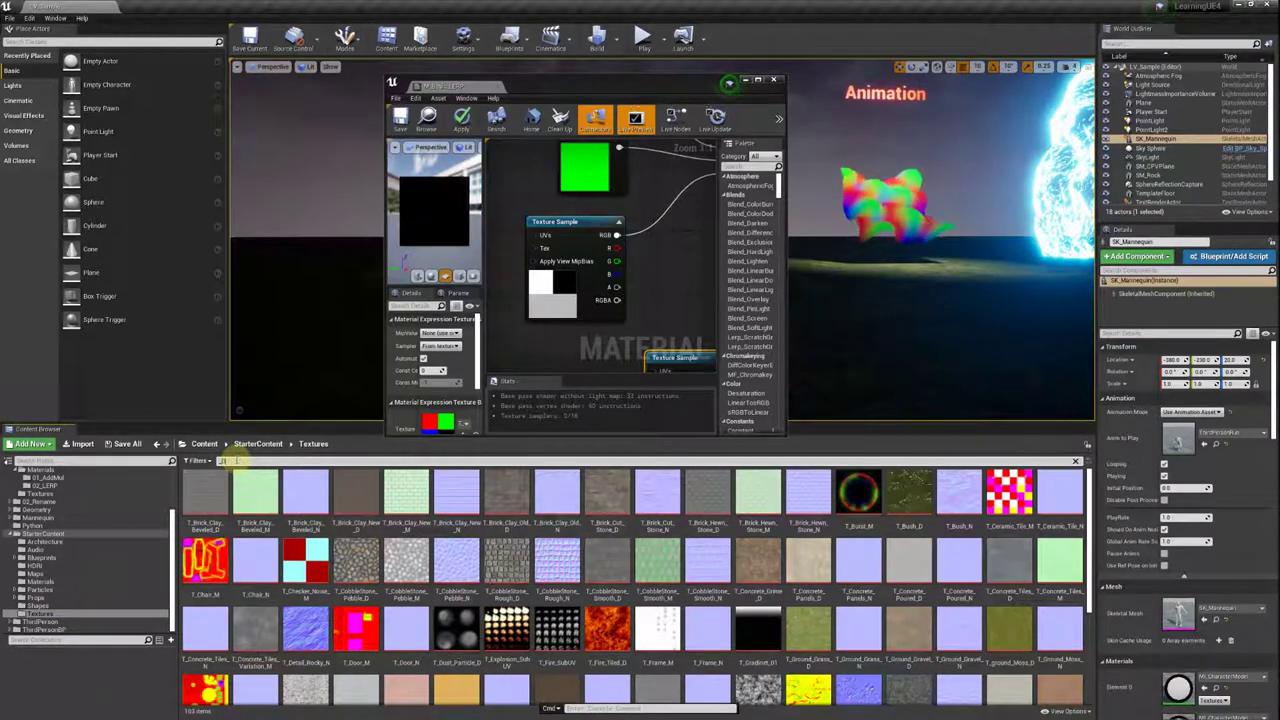
text(D)
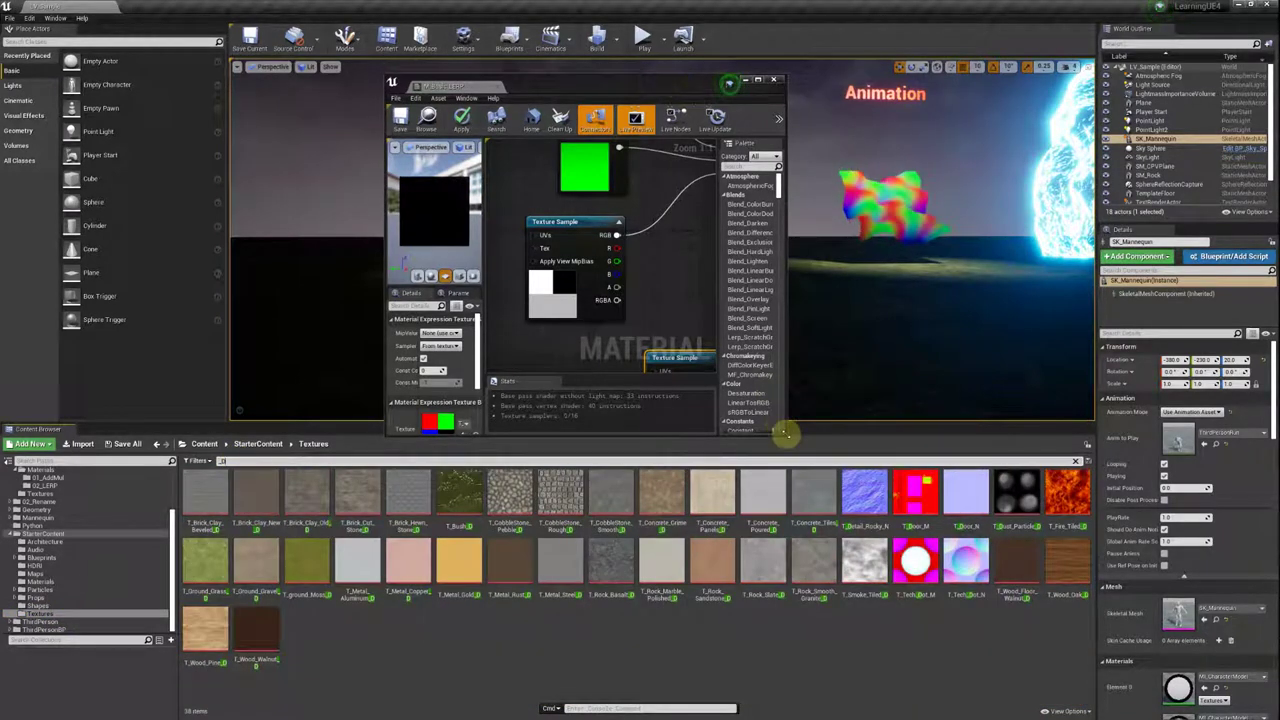
drag(787, 434, 1138, 684)
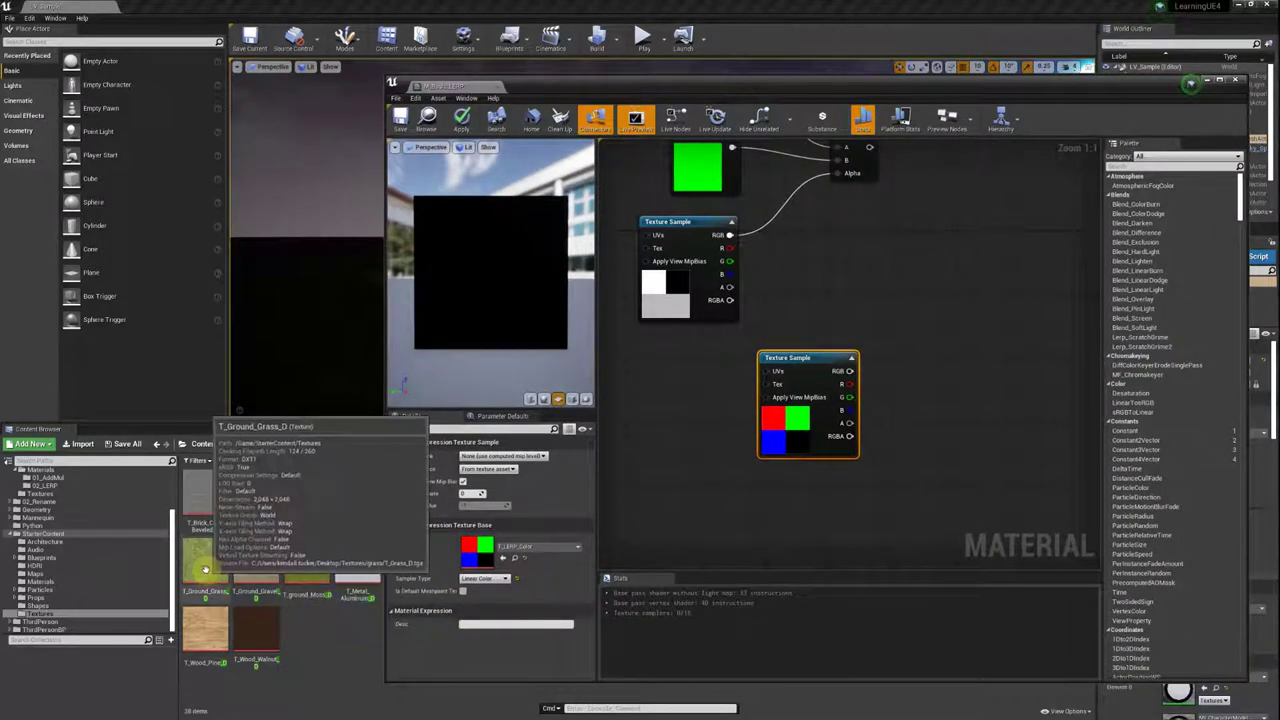
Add T_Ground_Grass_D and T_Fire_Tiled_D as texture samples in the graph.
drag(204, 569, 690, 448)
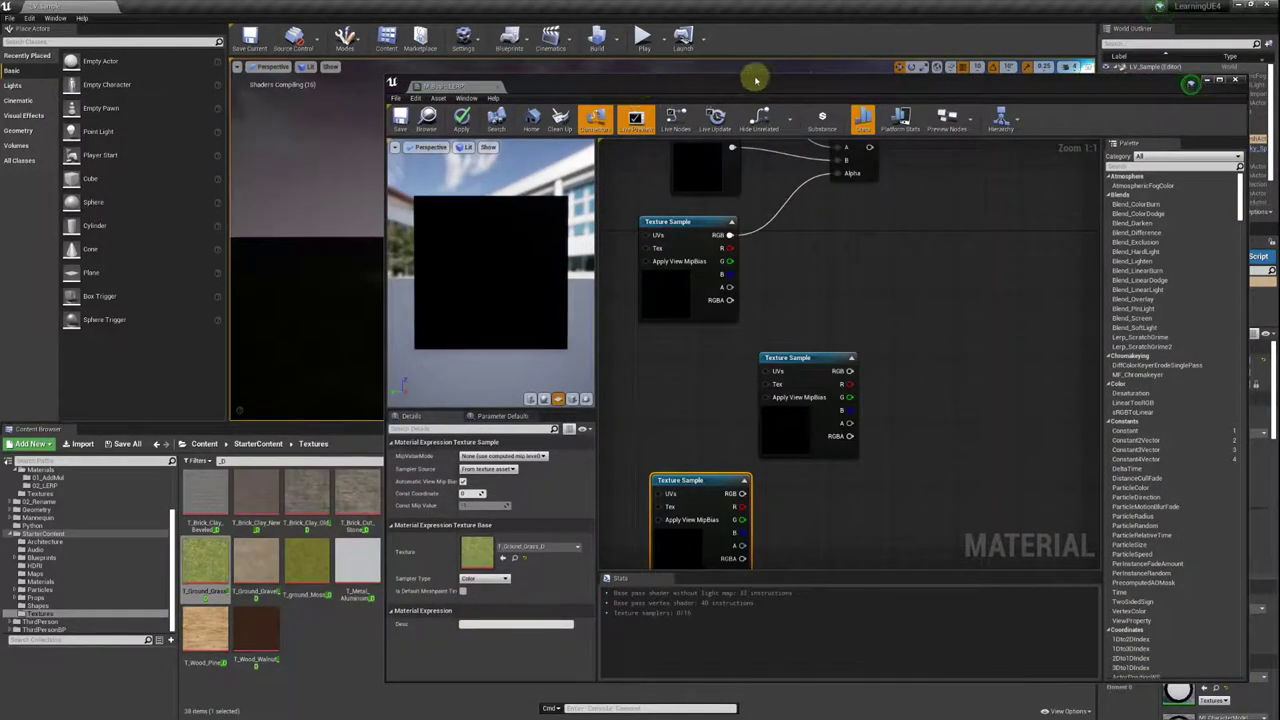
mouse_move(755, 80)
mouse_down()
mouse_move(1000, 260)
mouse_move(275, 357)
mouse_up()
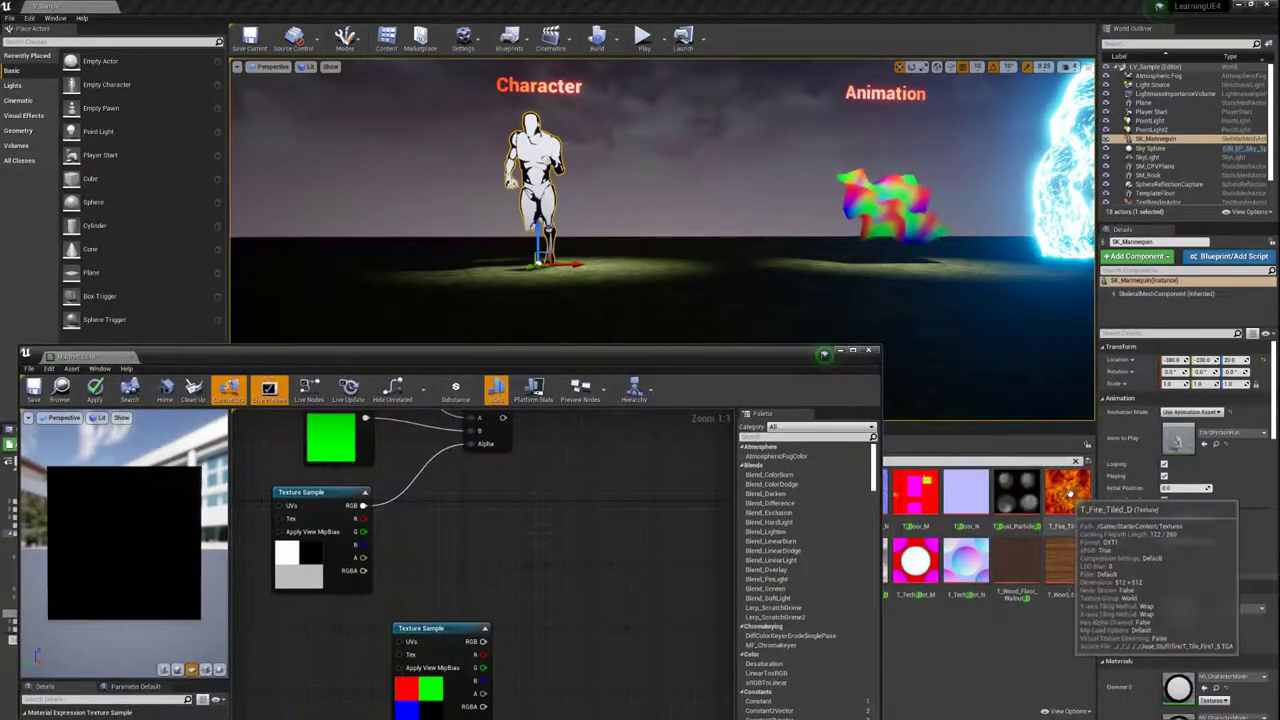
drag(1068, 490, 505, 535)
mouse_move(594, 354)
mouse_down()
mouse_move(565, 295)
mouse_move(760, 491)
mouse_move(831, 626)
mouse_move(861, 613)
mouse_move(1094, 345)
mouse_up()
drag(863, 345, 1029, 231)
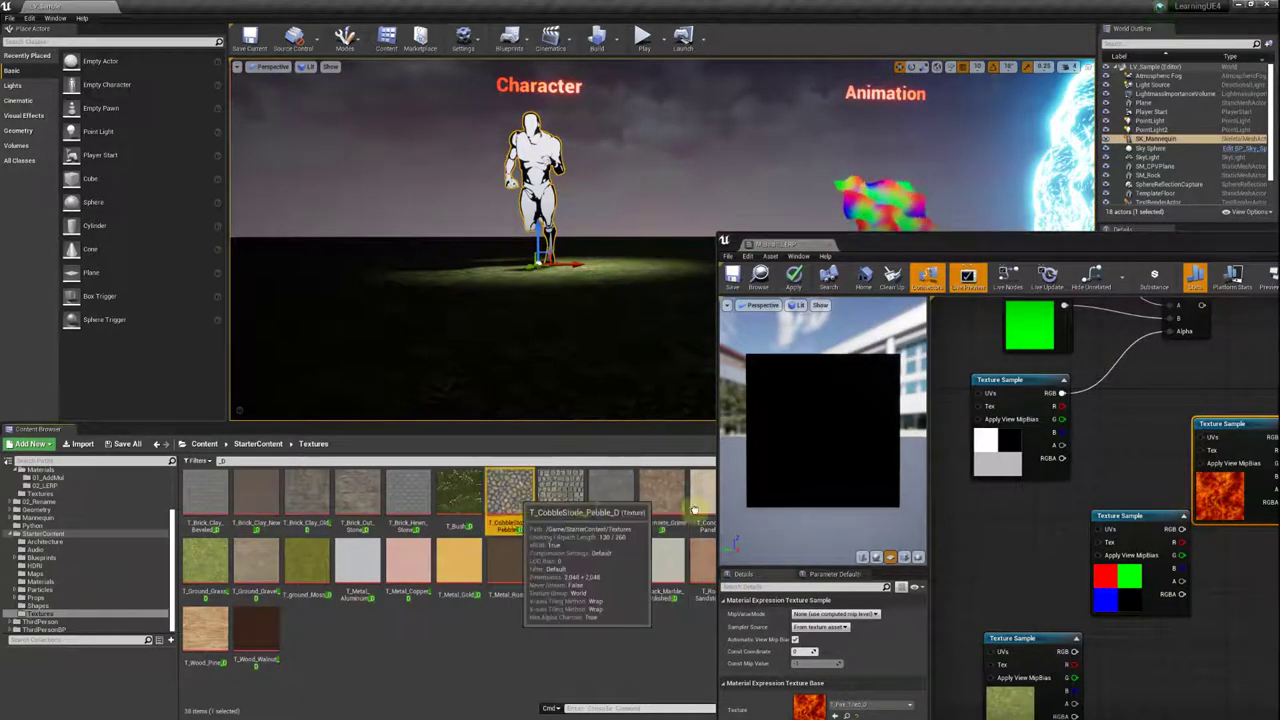
Add T_CobbleStone_Pebble_D and T_Wood_Pine_D as texture samples in the graph.
drag(507, 495, 1019, 551)
mouse_move(1003, 576)
right_down()
mouse_move(987, 452)
mouse_move(984, 473)
right_up()
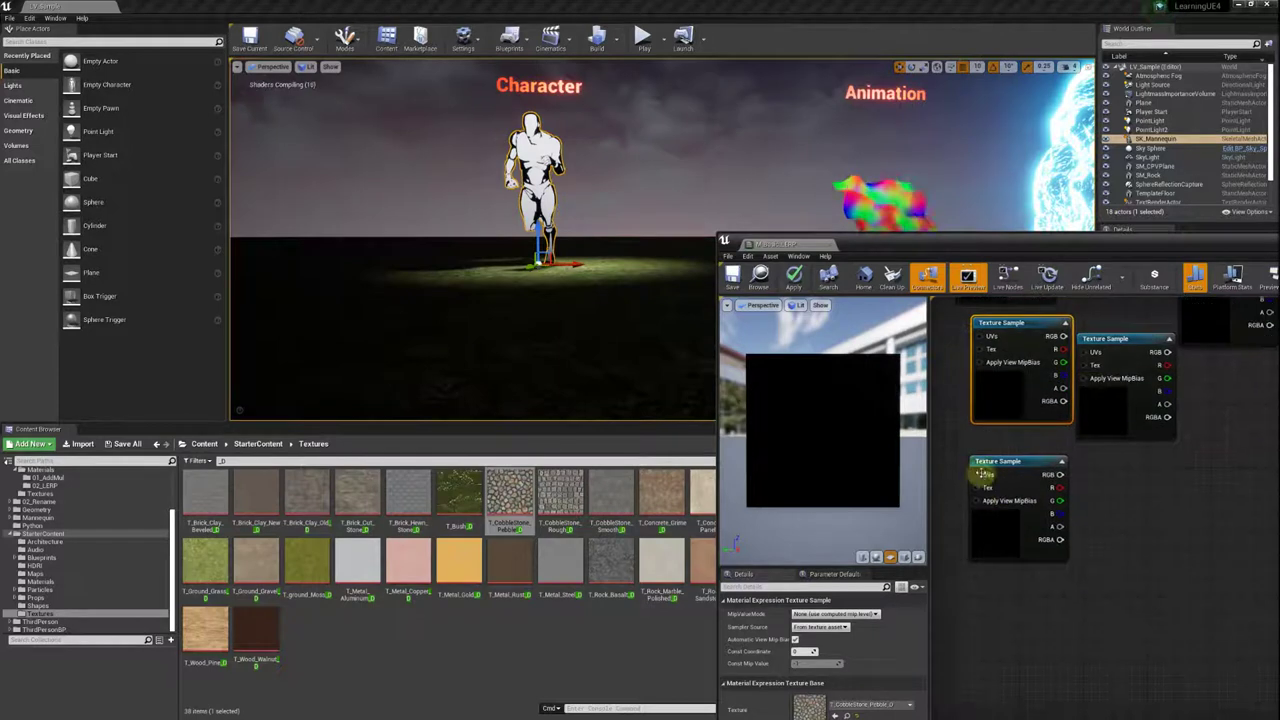
click(1100, 400)
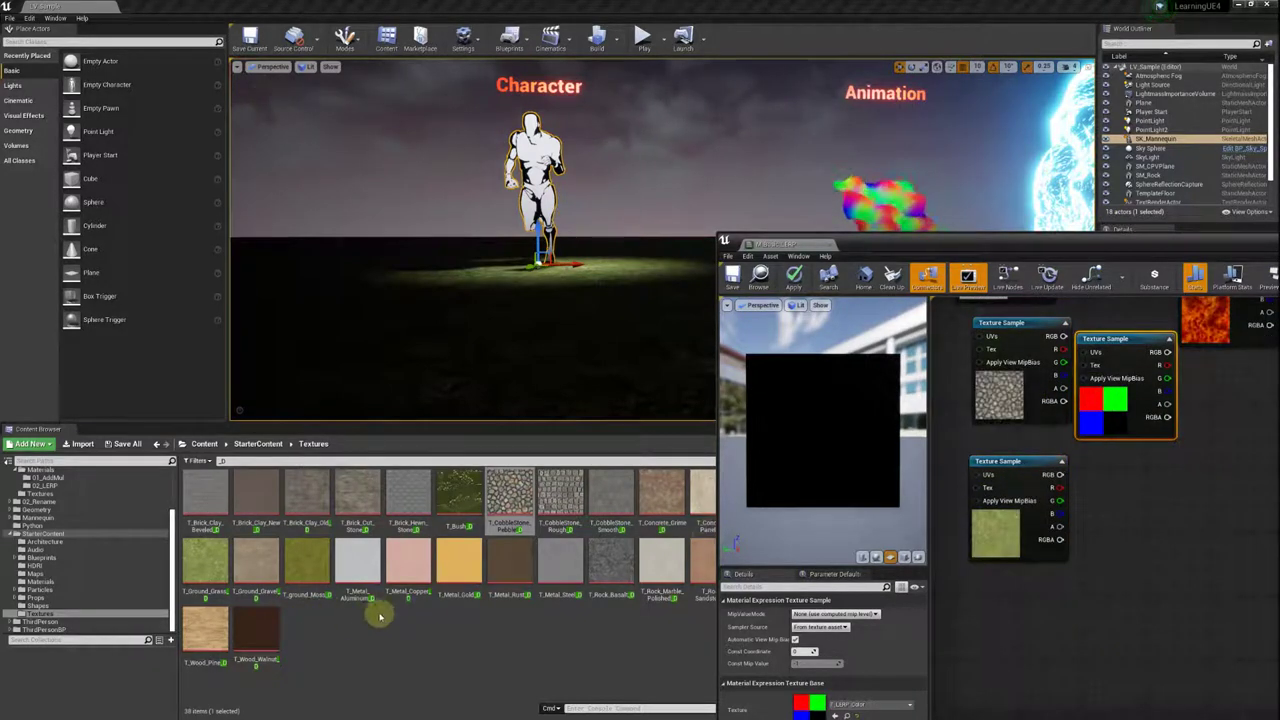
drag(901, 253, 853, 240)
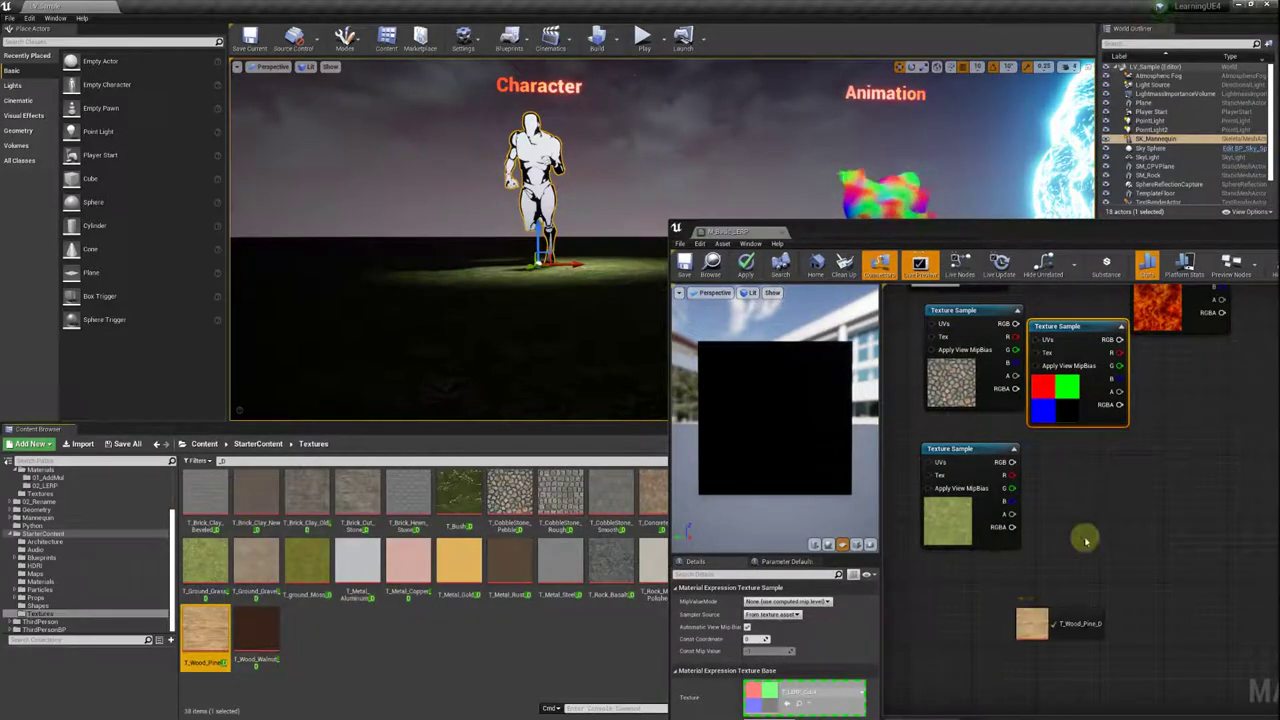
drag(206, 628, 1015, 605)
drag(1034, 229, 486, 118)
Rearrange the wood texture and colour mask nodes to make room in the graph.
right_drag(533, 505, 563, 560)
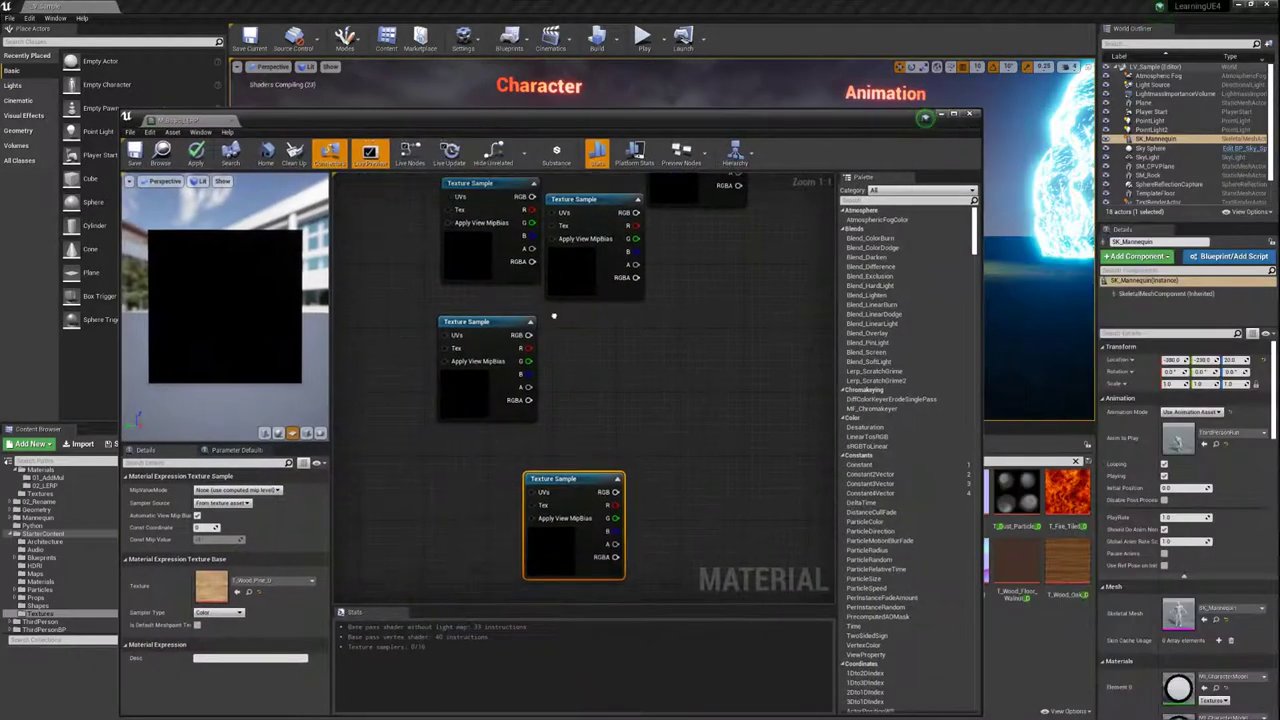
drag(563, 558, 473, 534)
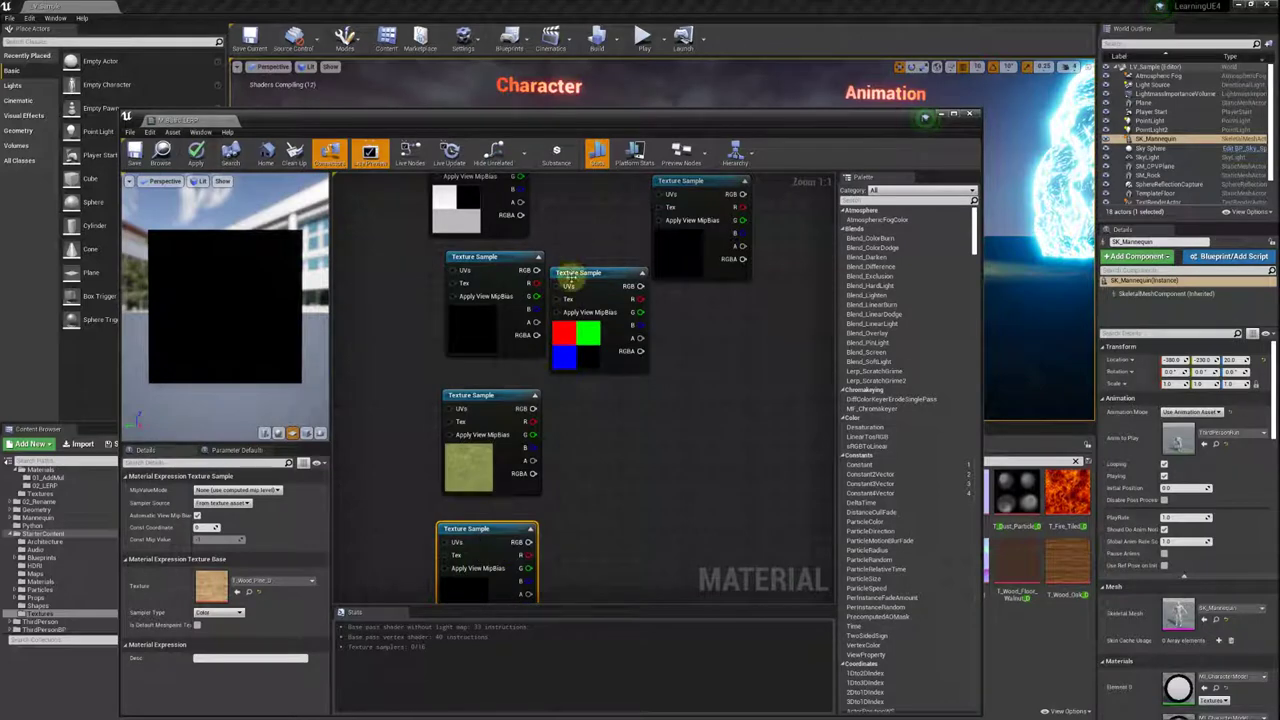
drag(568, 341, 623, 447)
scroll(580, 323, down, 1)
scroll(580, 286, down, 3)
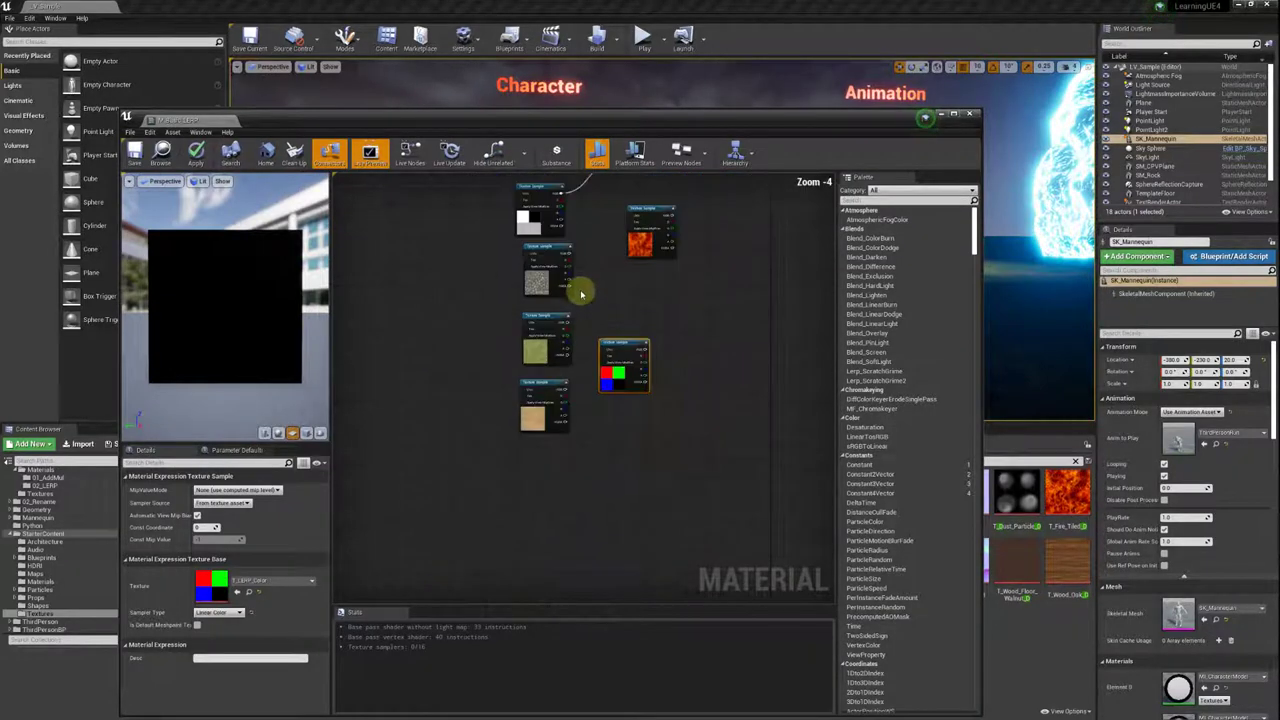
scroll(520, 370, up, 1)
scroll(517, 380, down, 1)
scroll(540, 380, up, 1)
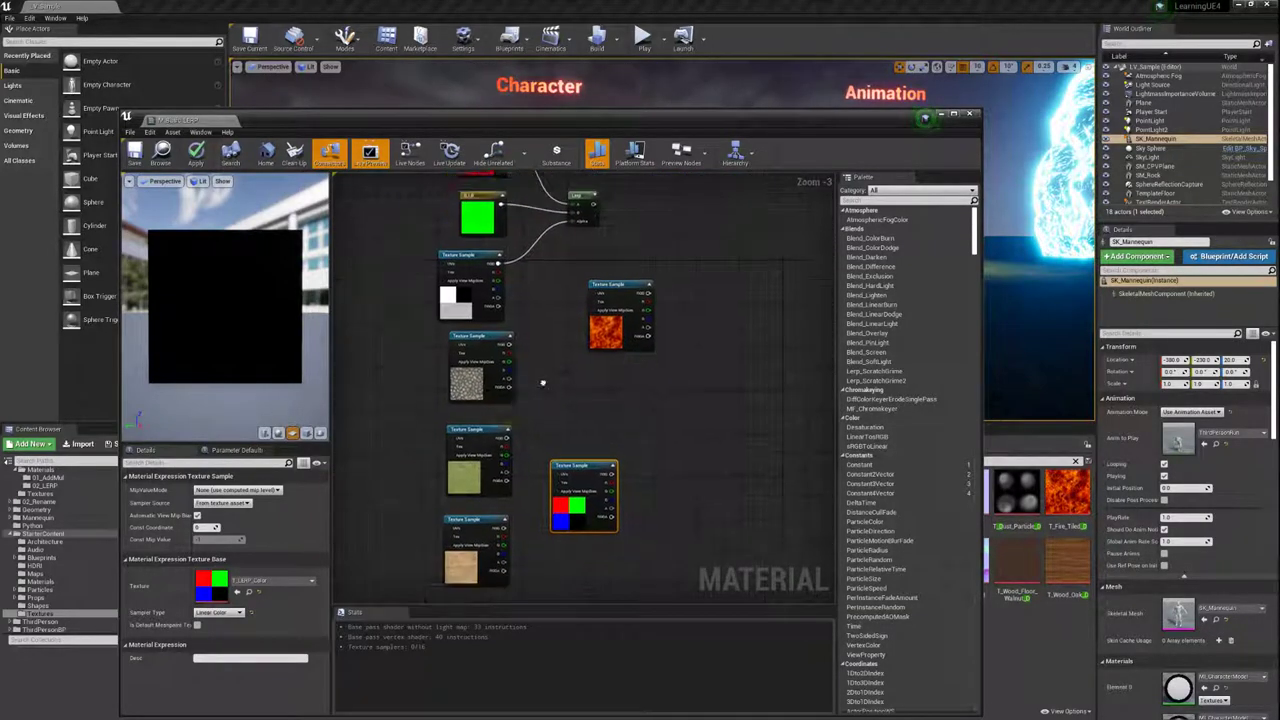
drag(572, 452, 370, 402)
scroll(500, 380, up, 1)
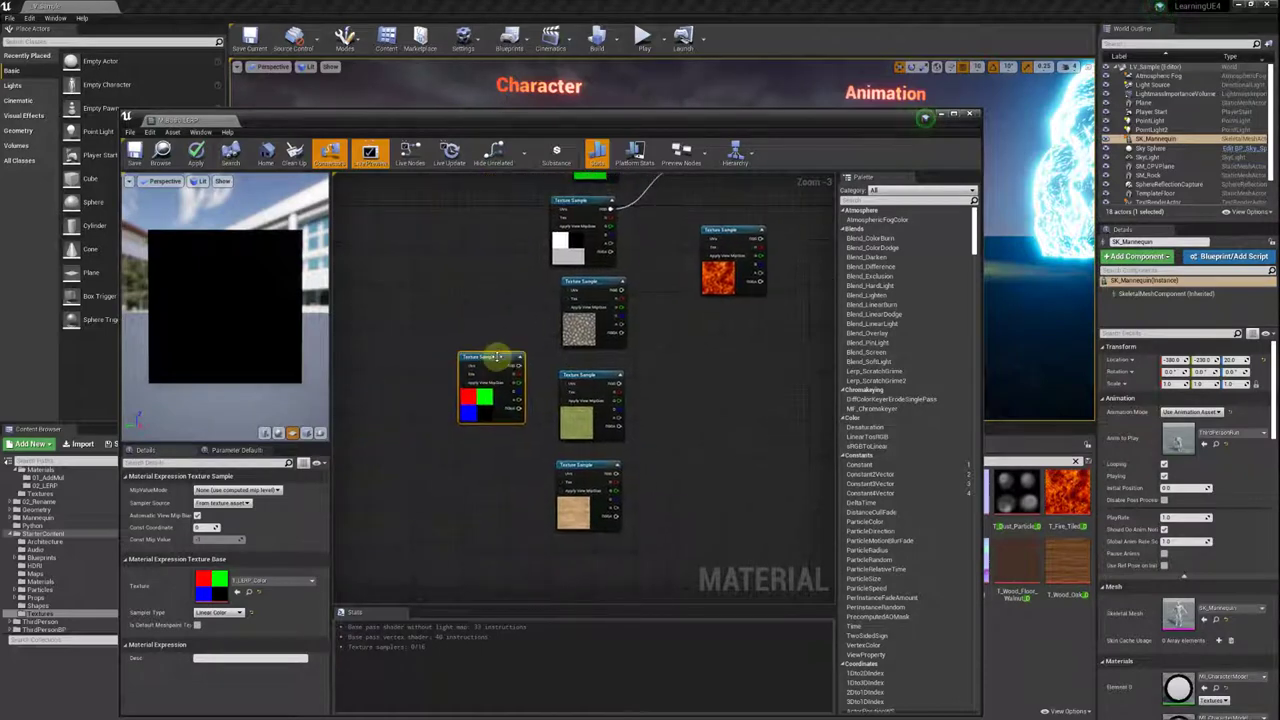
scroll(553, 356, up, 1)
Place a Lerp and an Add node, moving grass and stone left, and wire mask R into Add.
click(670, 383)
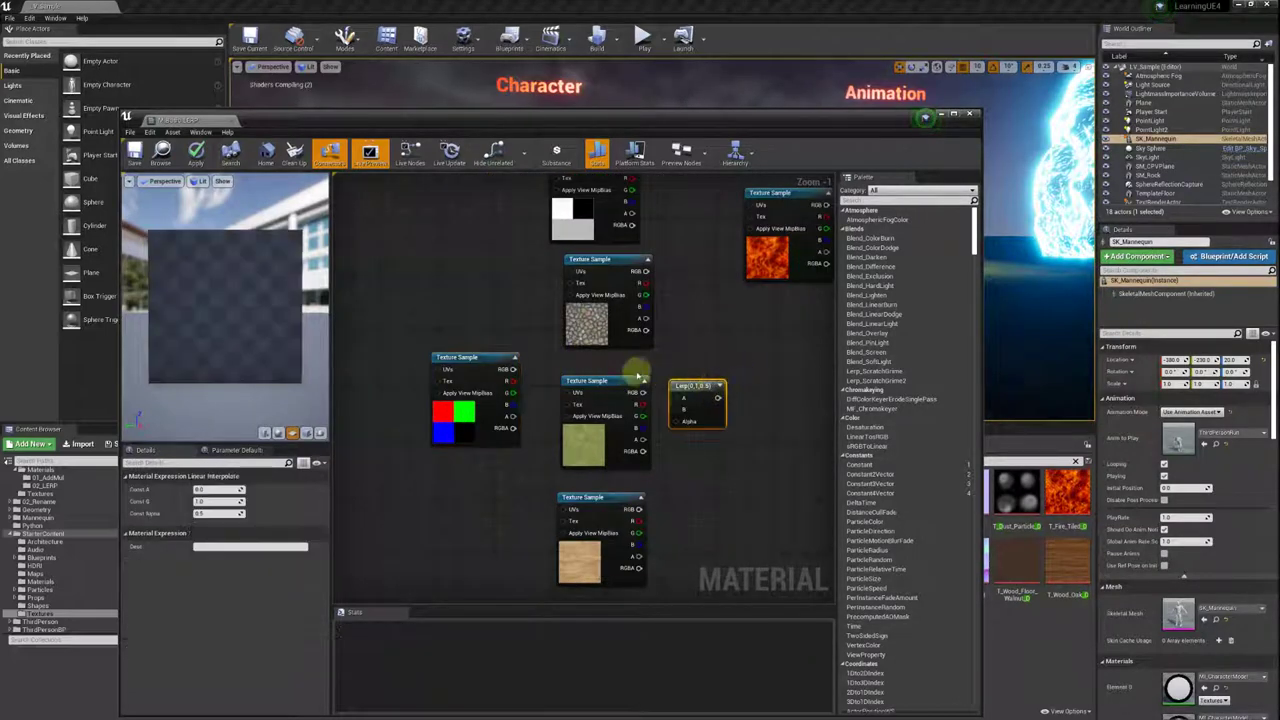
drag(610, 381, 399, 504)
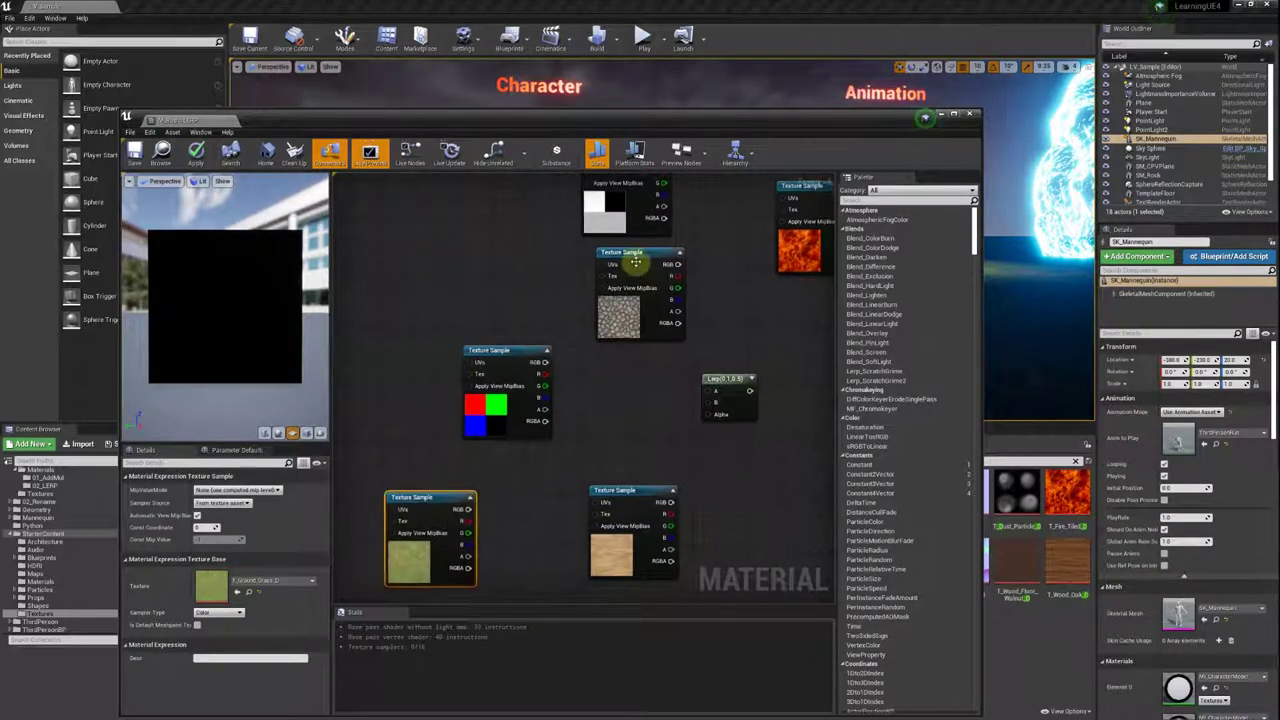
drag(621, 254, 390, 245)
click(586, 341)
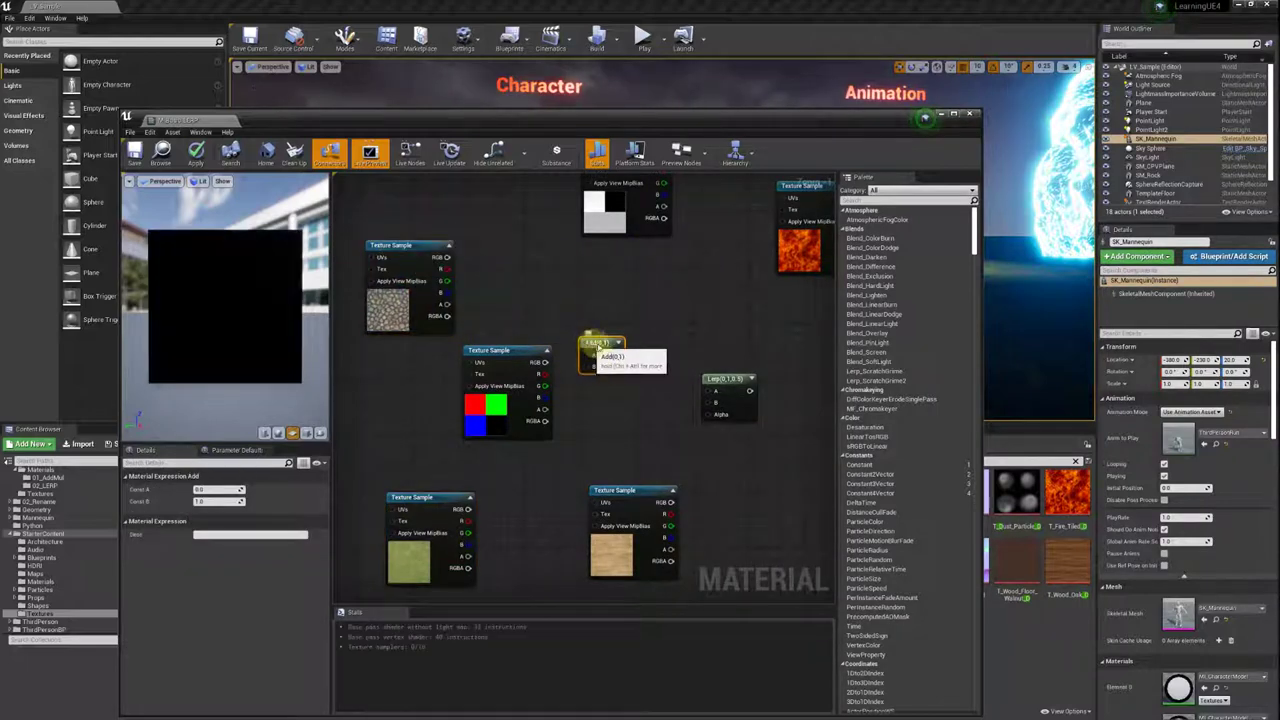
drag(590, 342, 606, 364)
right_drag(600, 335, 608, 335)
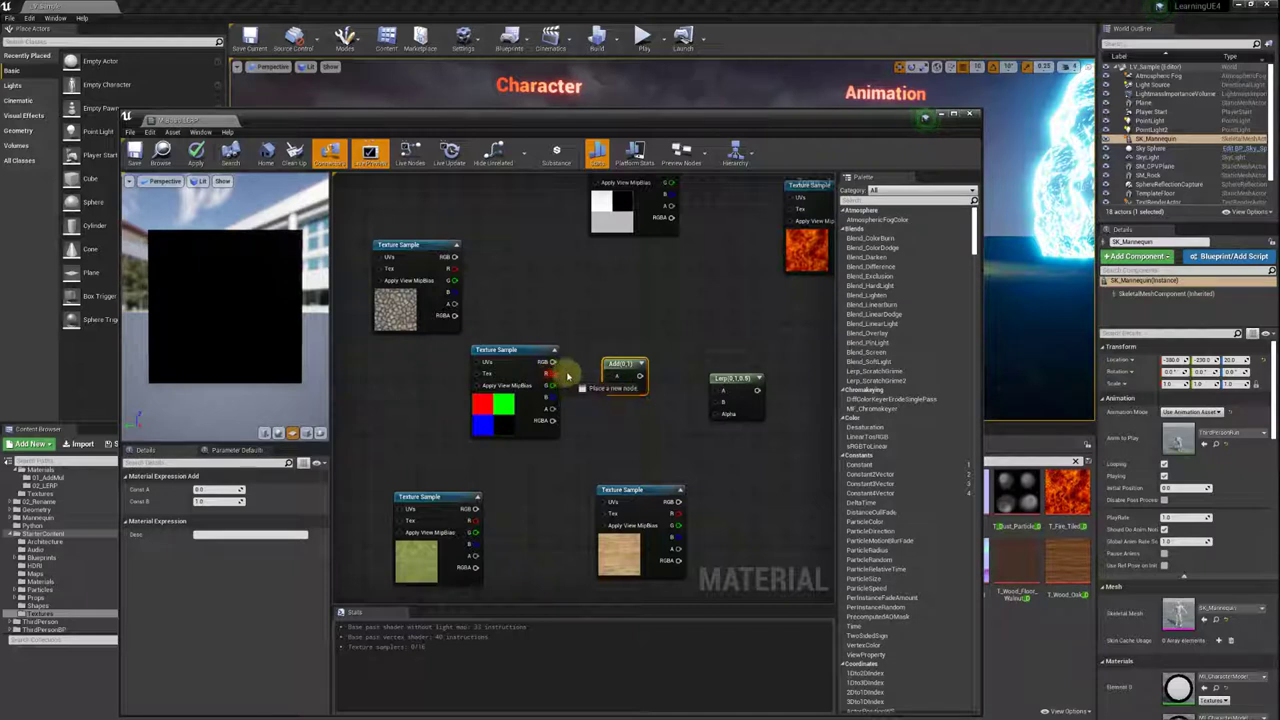
drag(552, 373, 612, 390)
Preview the Add node, lift it above the colour mask, and place the fire texture beside it.
right_click(610, 368)
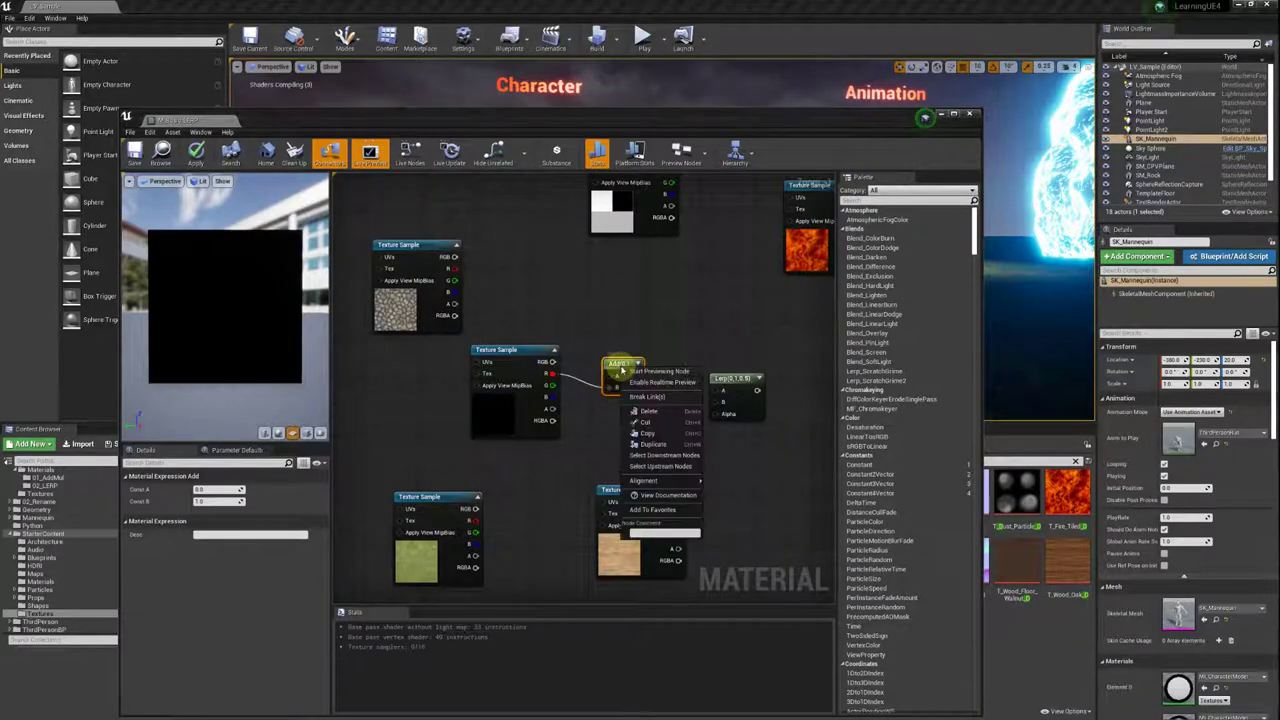
click(645, 372)
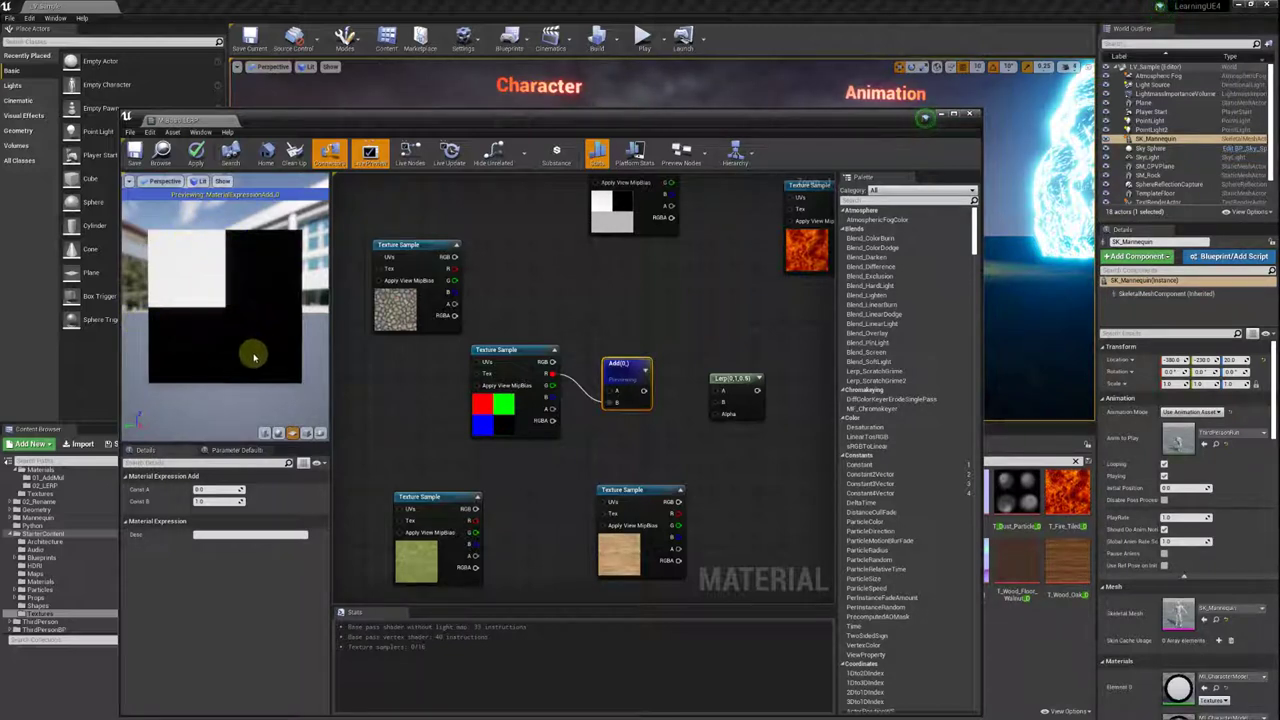
right_drag(559, 314, 505, 296)
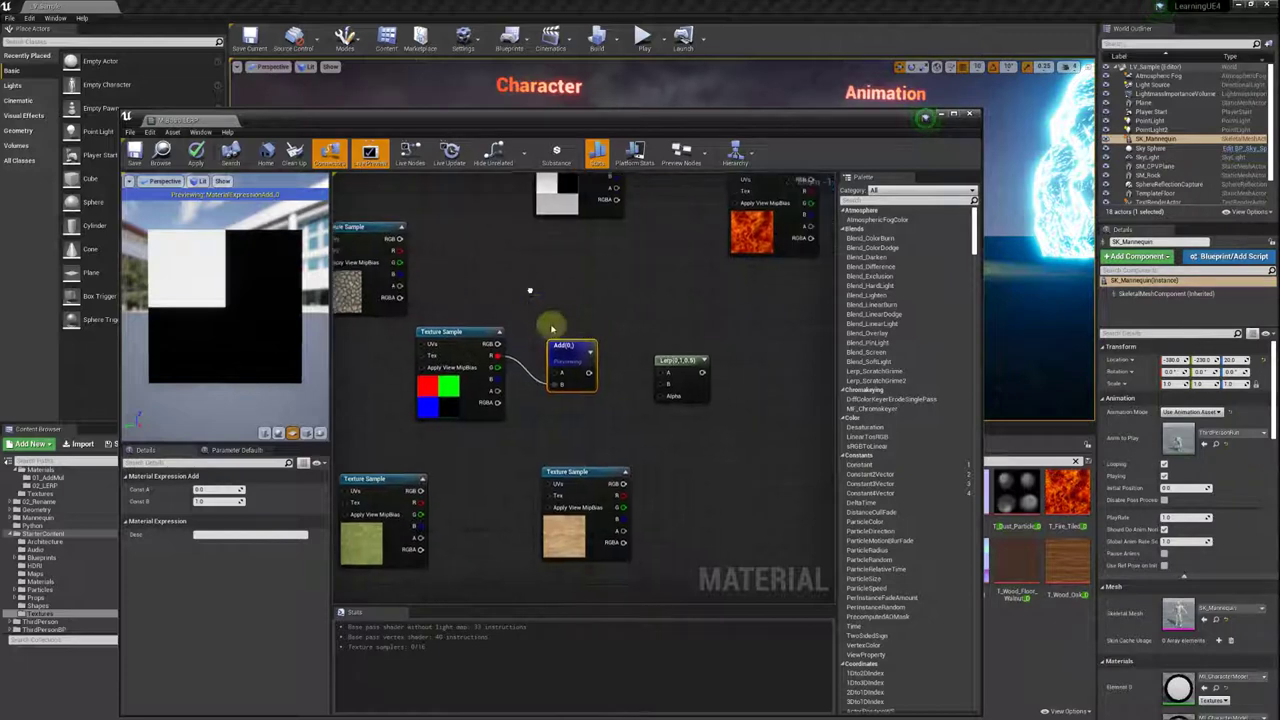
drag(575, 365, 575, 296)
mouse_move(670, 331)
right_down()
mouse_move(603, 349)
mouse_move(515, 434)
mouse_move(650, 373)
mouse_move(630, 370)
mouse_move(654, 355)
right_up()
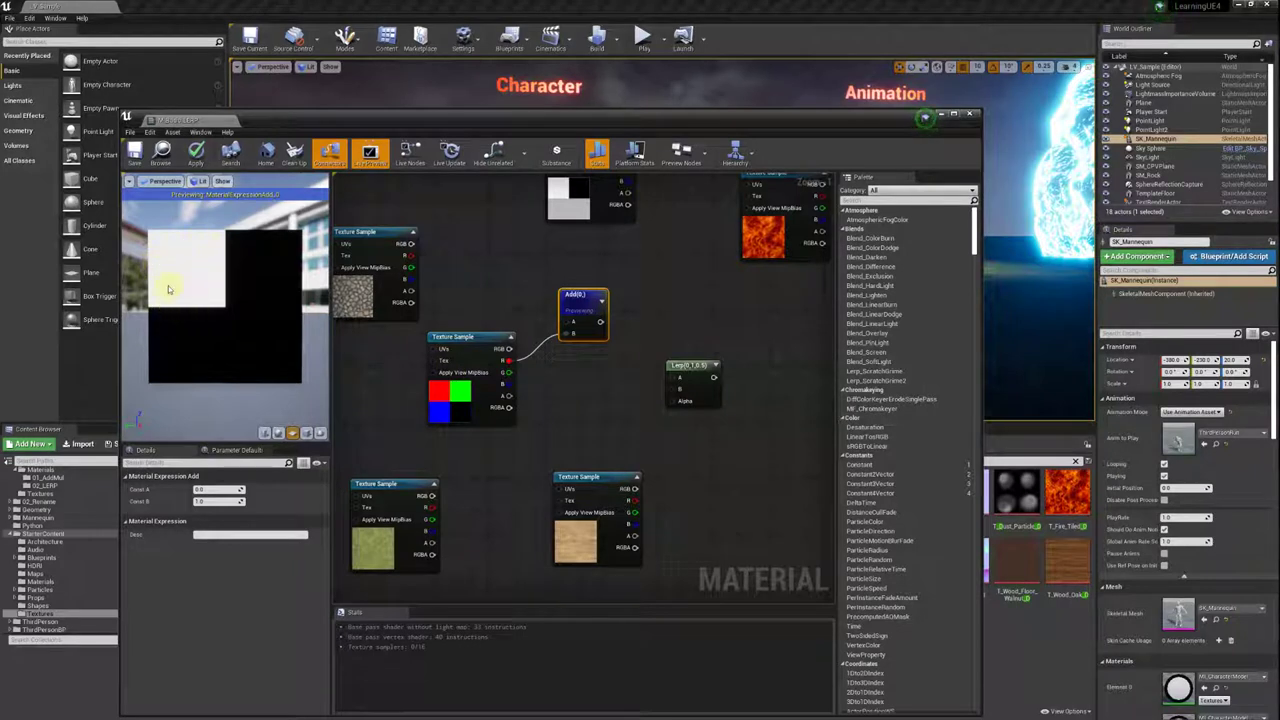
mouse_move(472, 281)
right_down()
mouse_move(500, 271)
mouse_move(491, 294)
right_up()
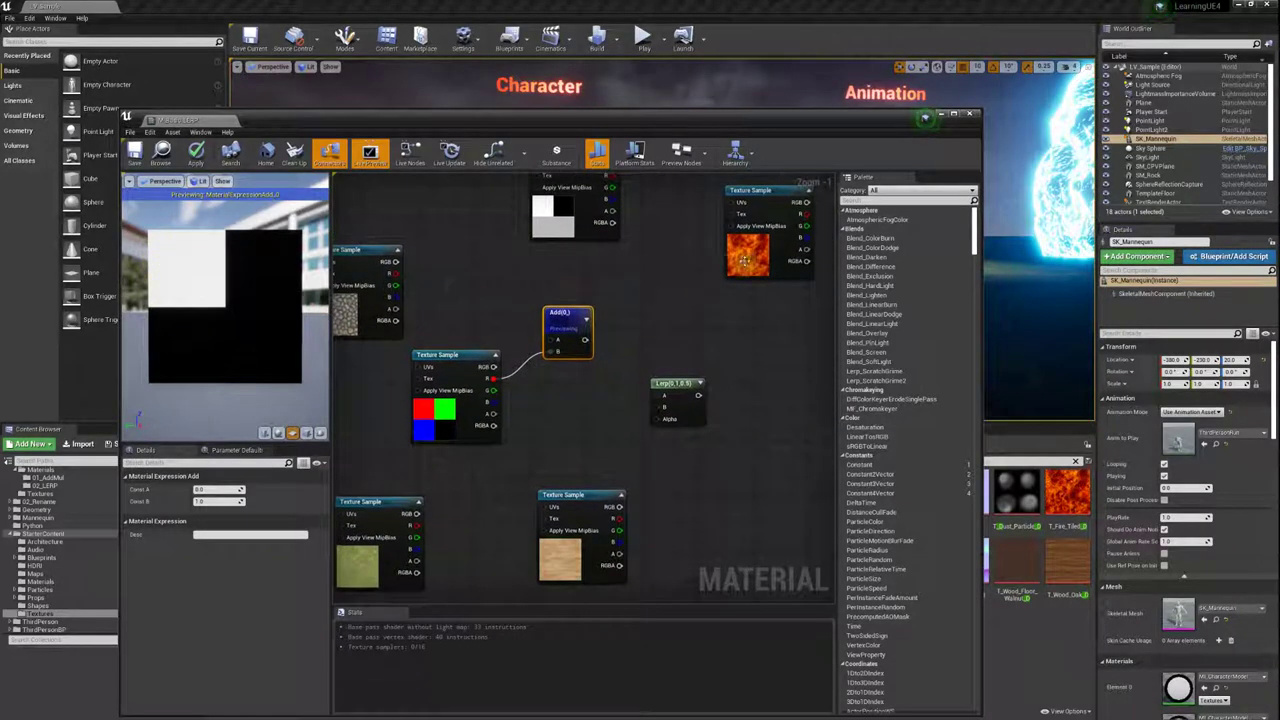
mouse_move(732, 276)
mouse_down()
mouse_move(624, 333)
mouse_move(420, 333)
mouse_up()
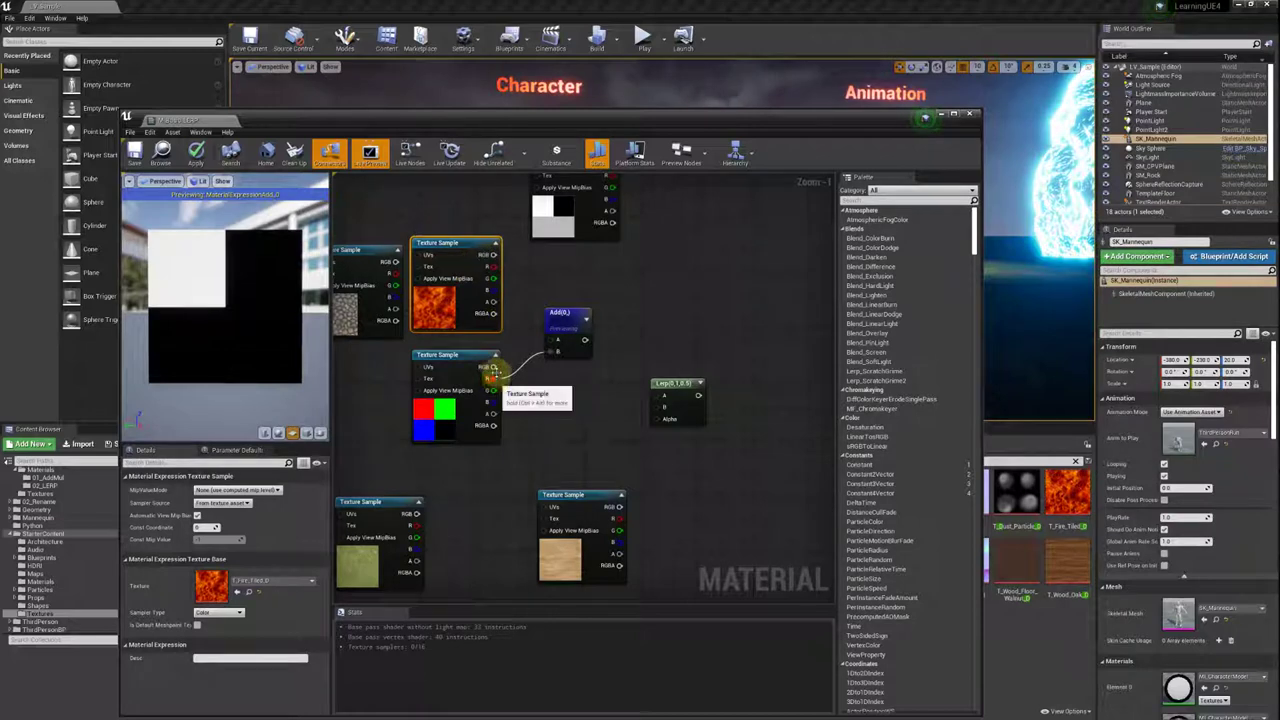
Wire mask R to Lerp Alpha, fire RGB to Lerp A, and grass RGB to Lerp B.
drag(492, 378, 659, 420)
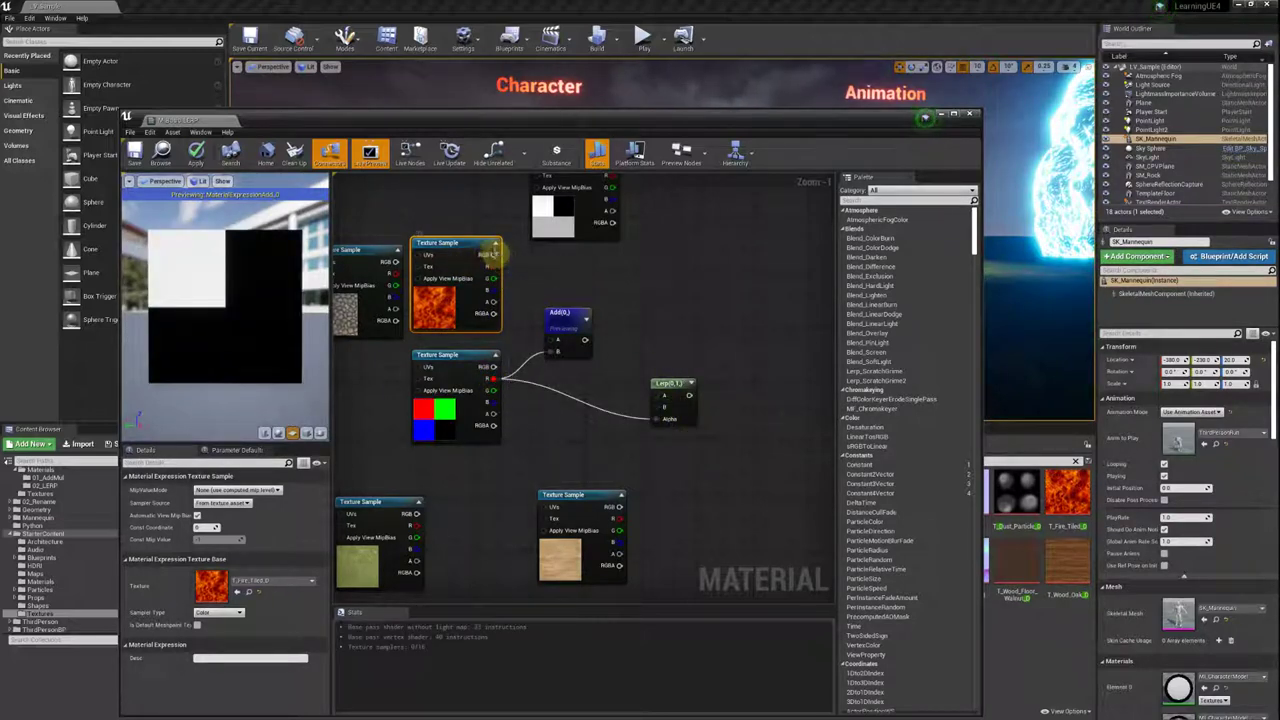
mouse_move(492, 255)
mouse_down()
mouse_move(657, 409)
mouse_move(664, 396)
mouse_up()
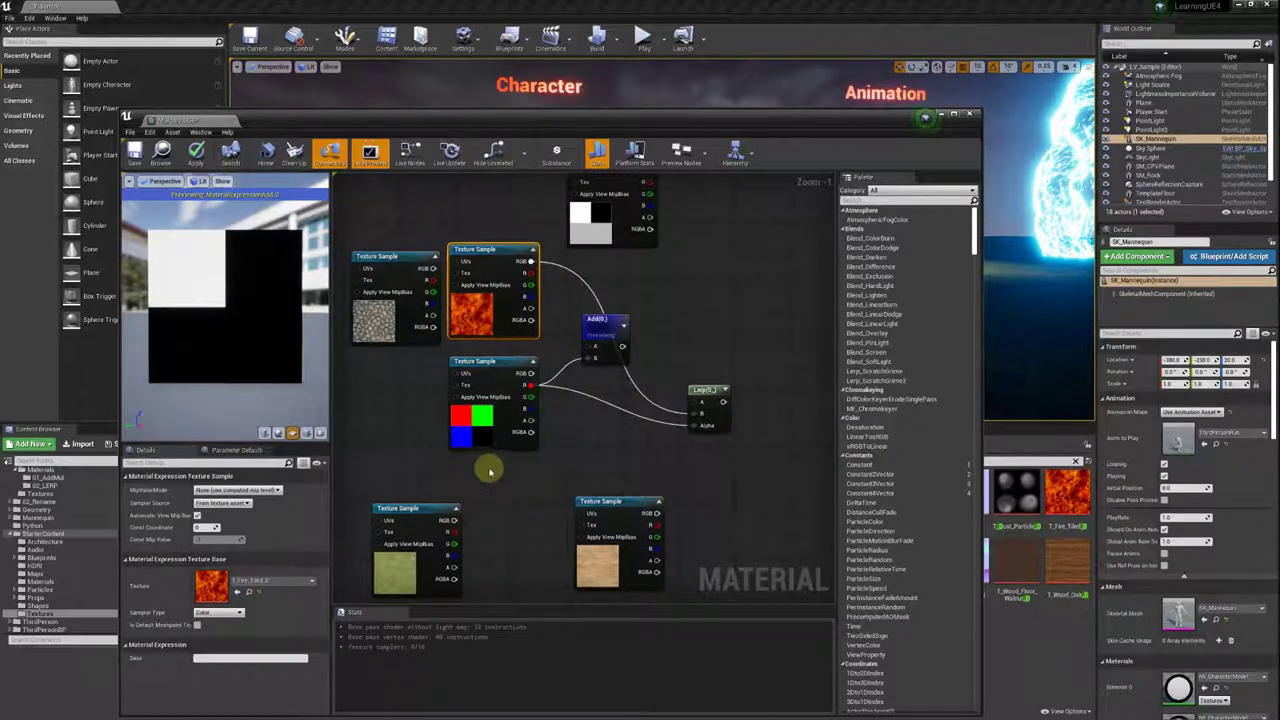
drag(454, 521, 700, 412)
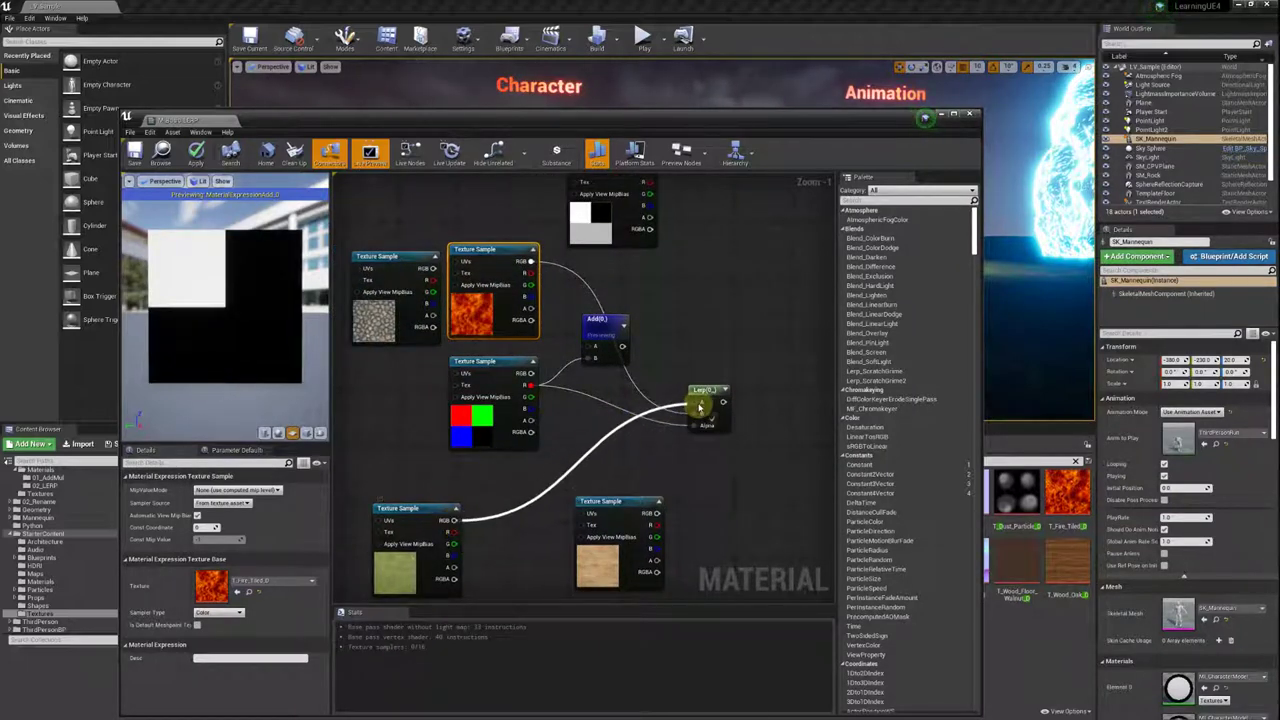
right_drag(700, 297, 631, 289)
Preview the first Lerp, then add a second Lerp node to its right via 'lerp' search.
right_click(627, 378)
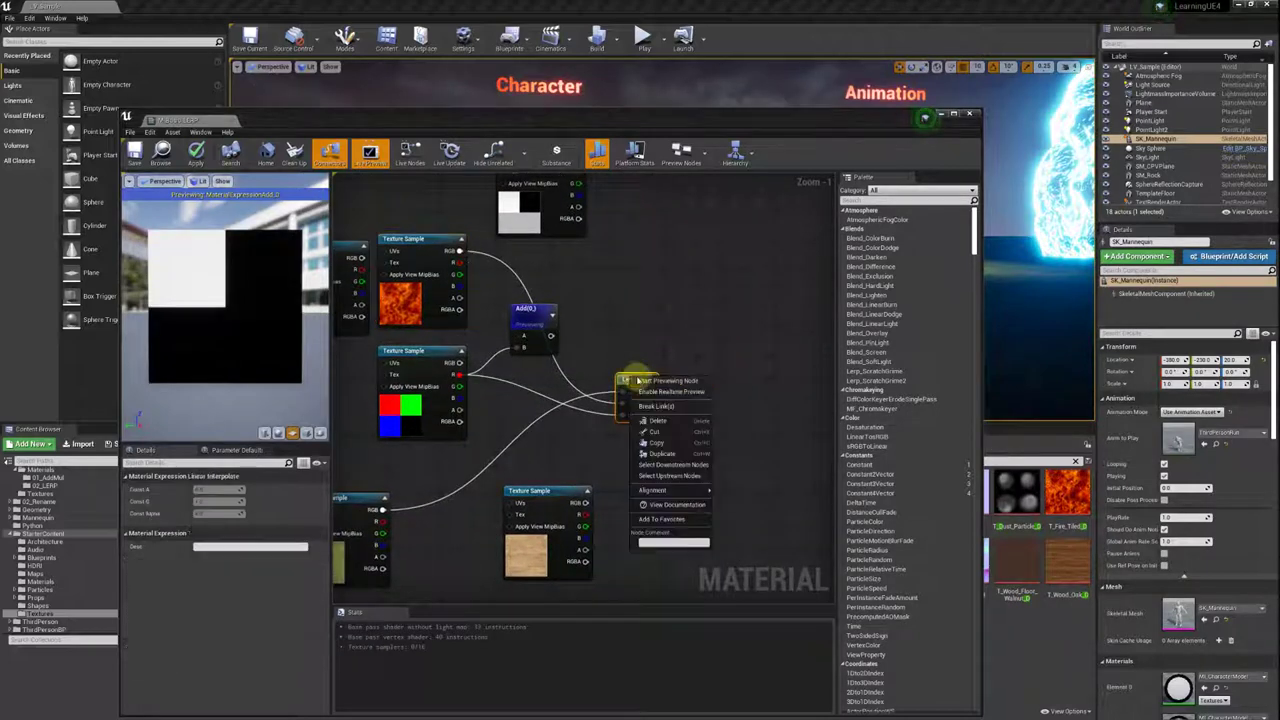
click(660, 381)
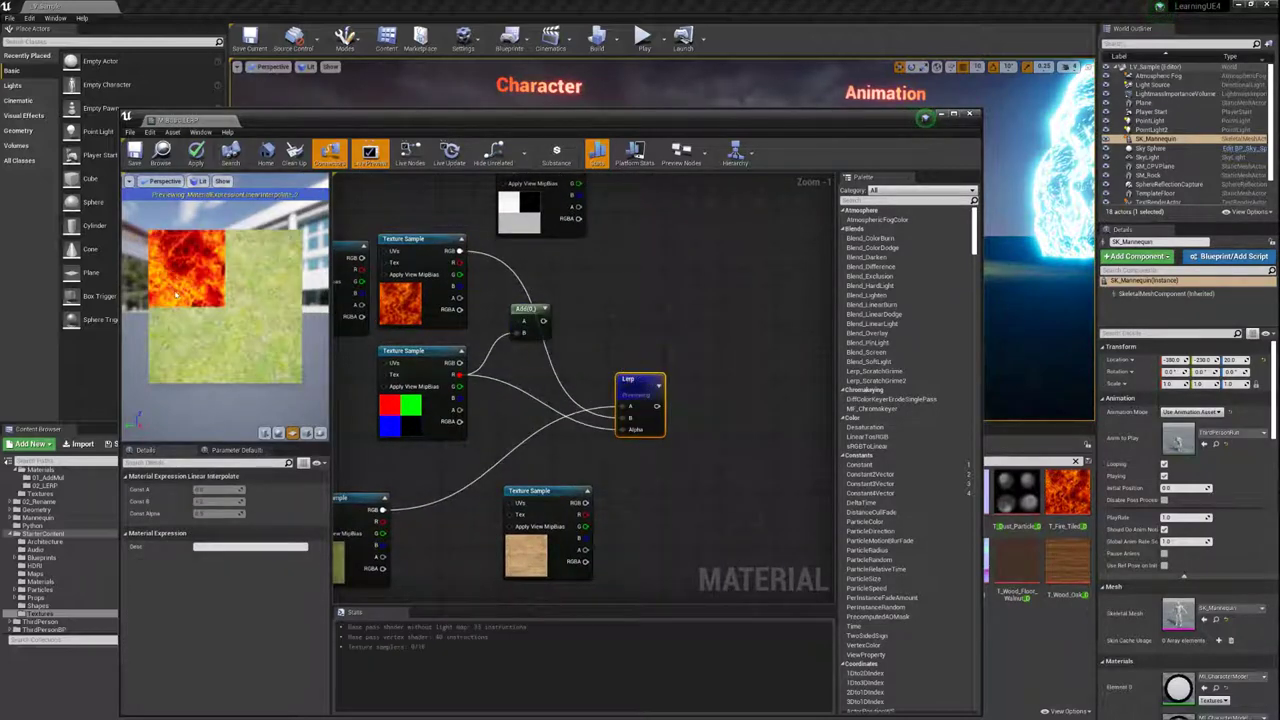
right_drag(587, 291, 635, 281)
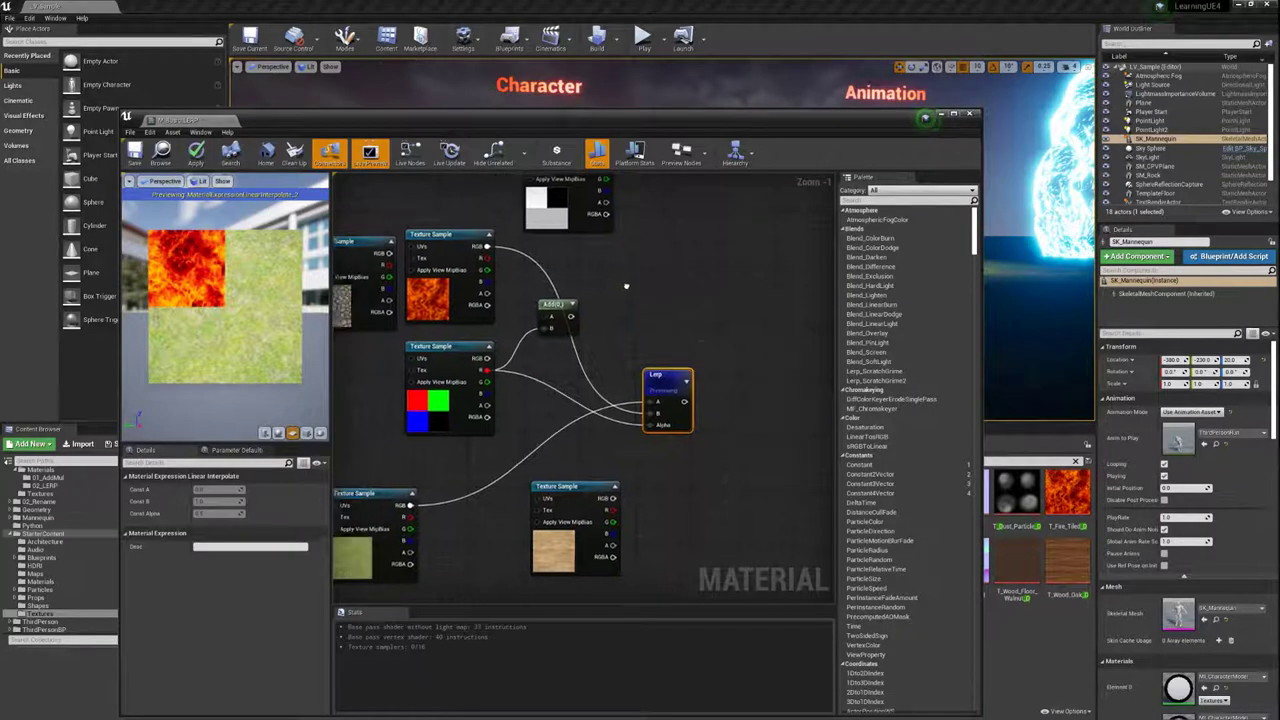
right_click(751, 345)
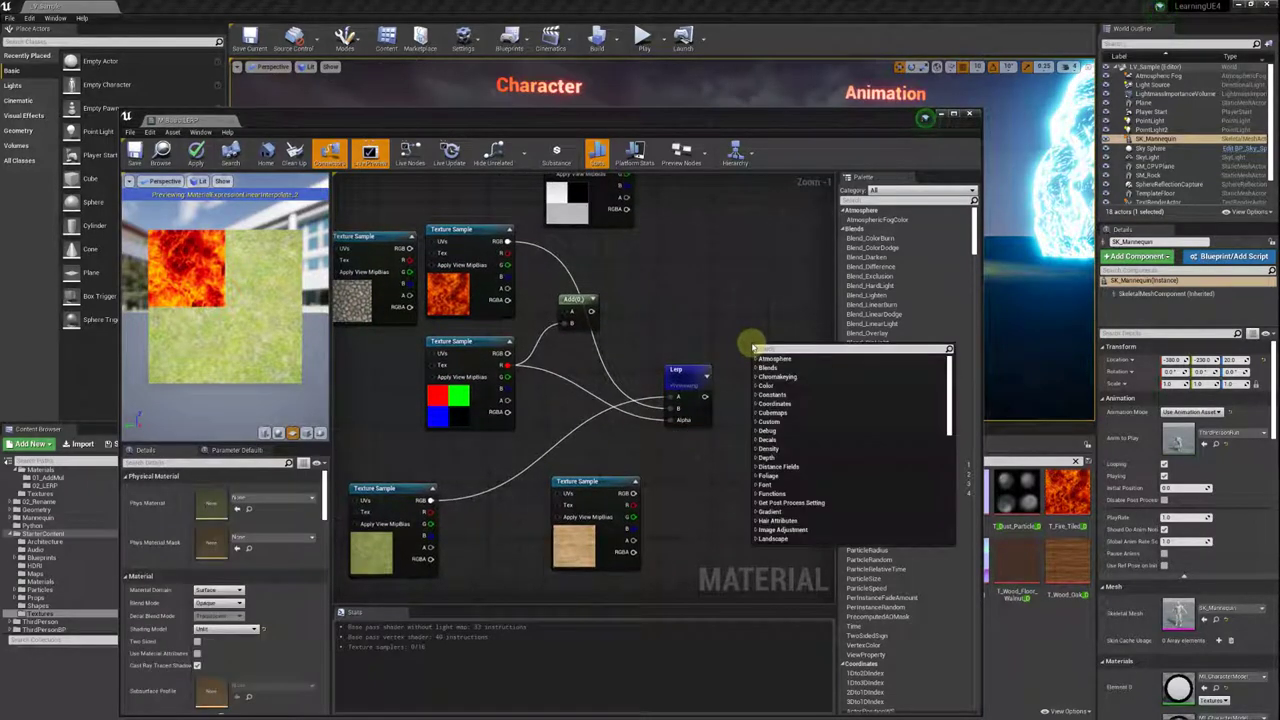
text(lerp)
key(Return)
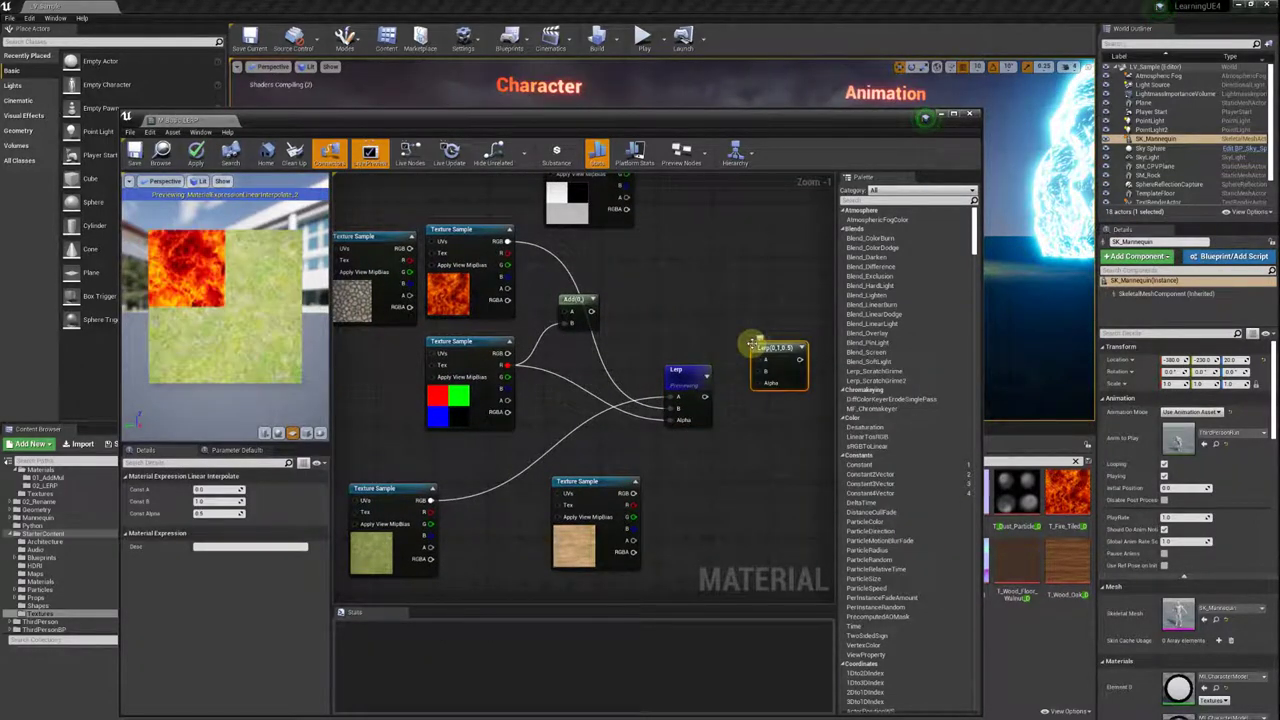
drag(752, 346, 768, 397)
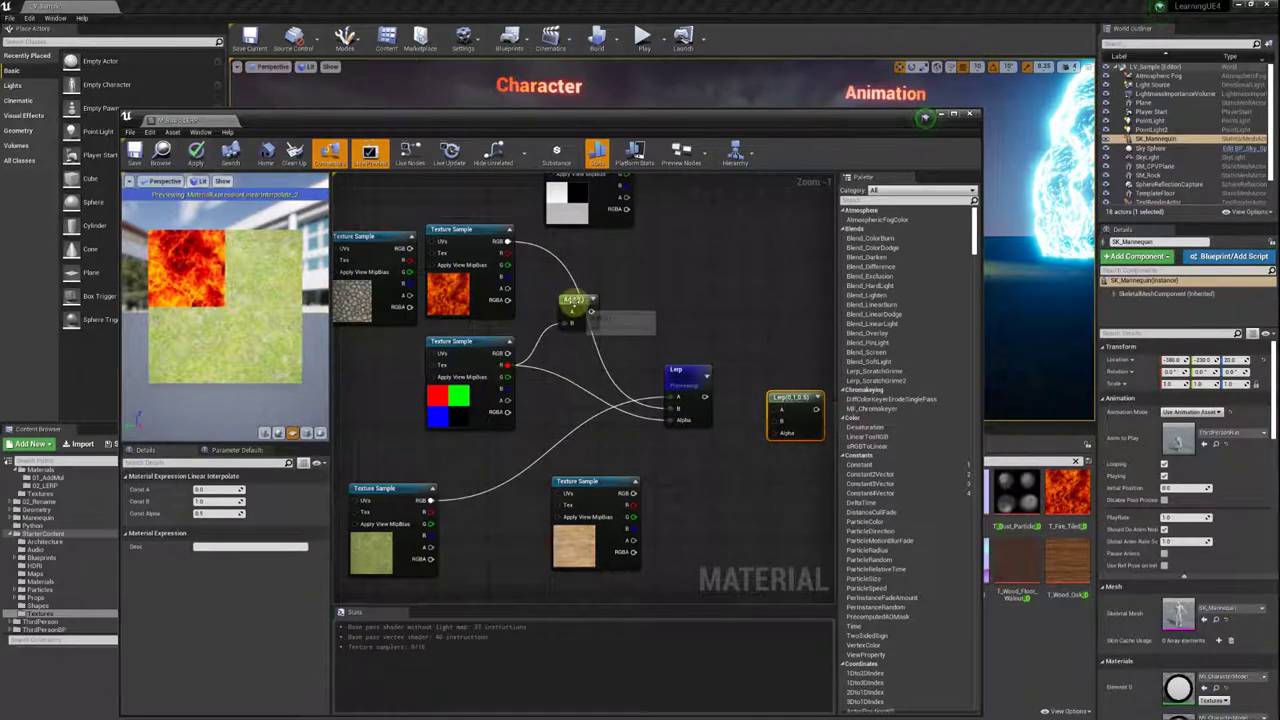
Move the Add node lower, feed it the mask's green channel, and preview it.
drag(573, 300, 562, 410)
drag(521, 398, 549, 414)
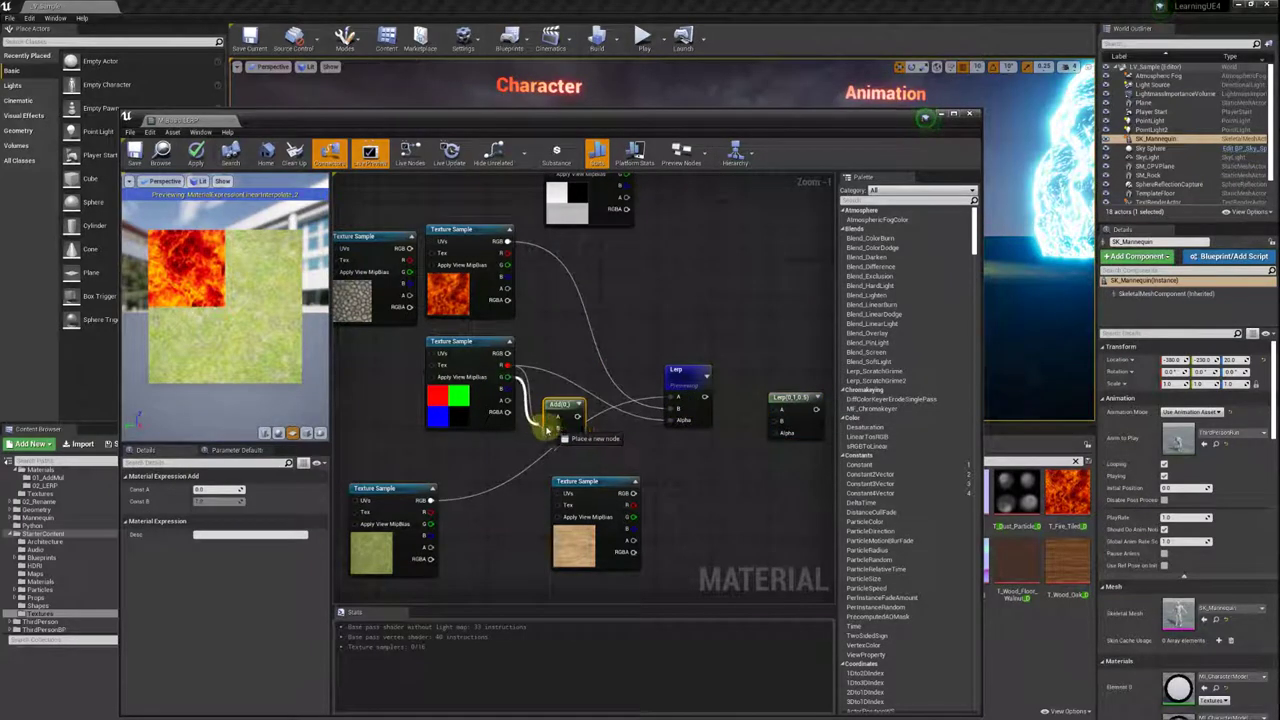
click(571, 404)
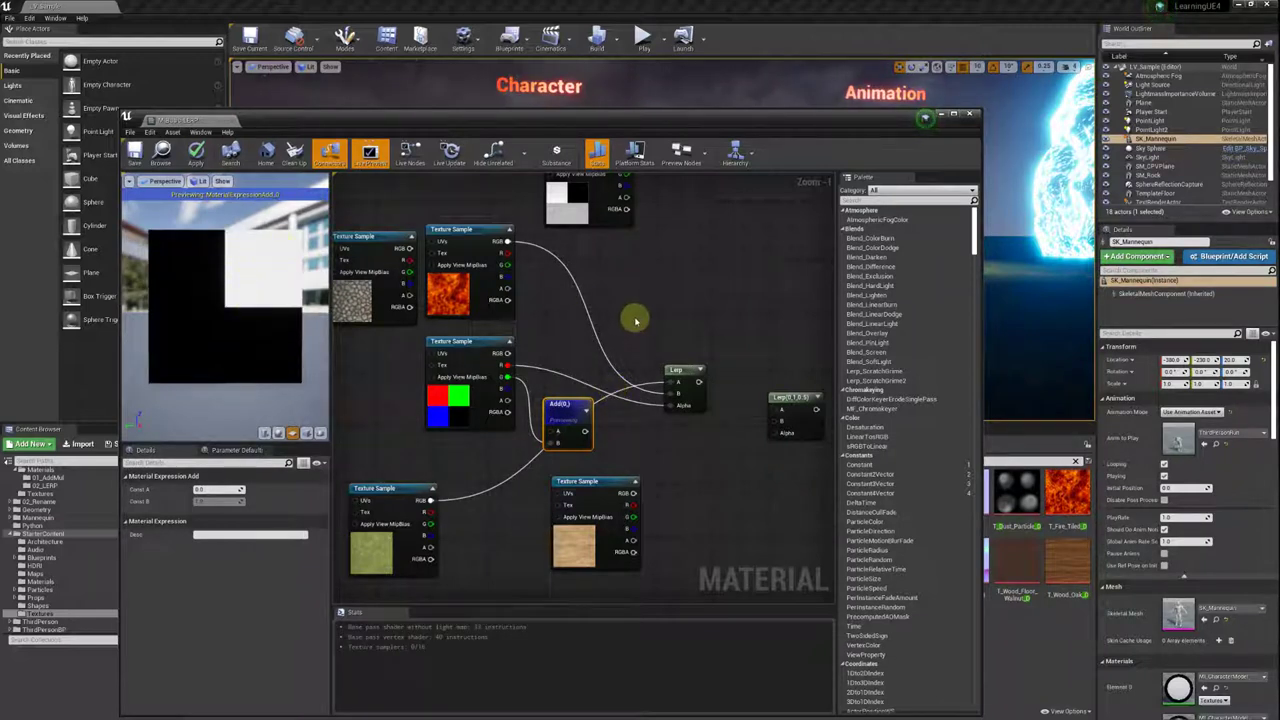
Wire the mask's green channel to the second Lerp's Alpha and the stone texture into it.
right_drag(440, 340, 508, 352)
drag(455, 305, 679, 323)
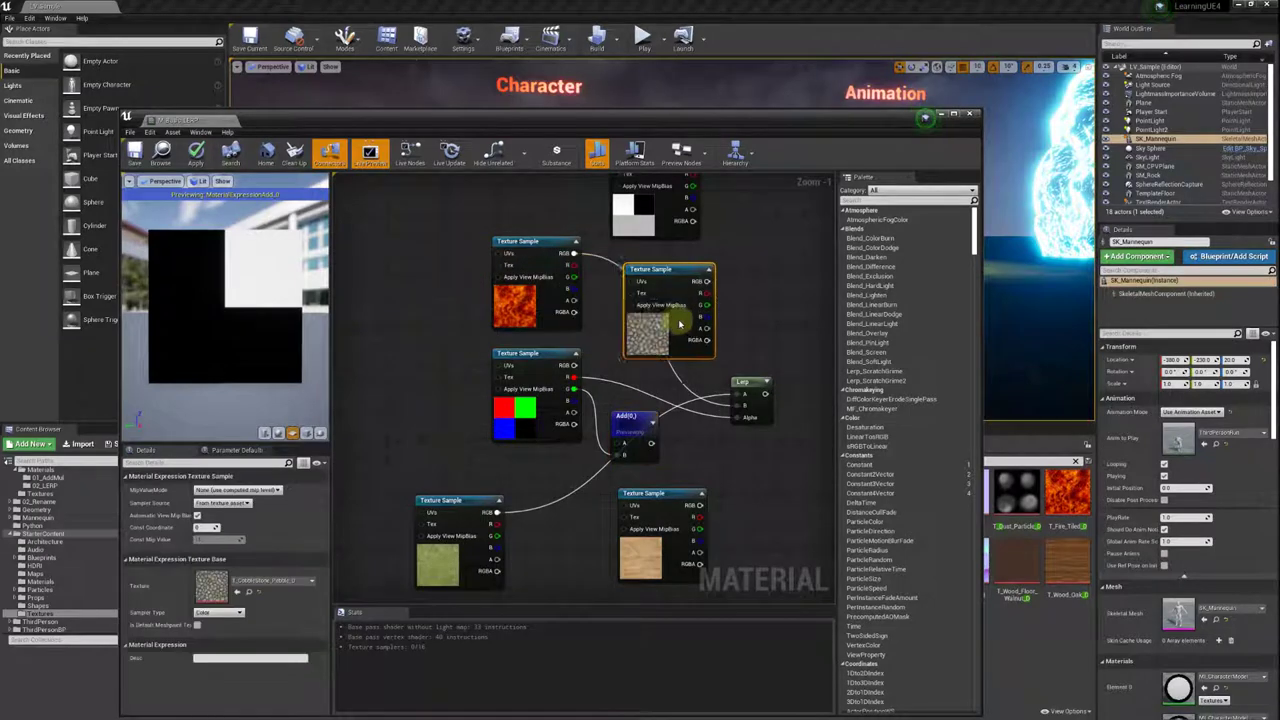
right_drag(679, 323, 556, 301)
drag(600, 320, 678, 517)
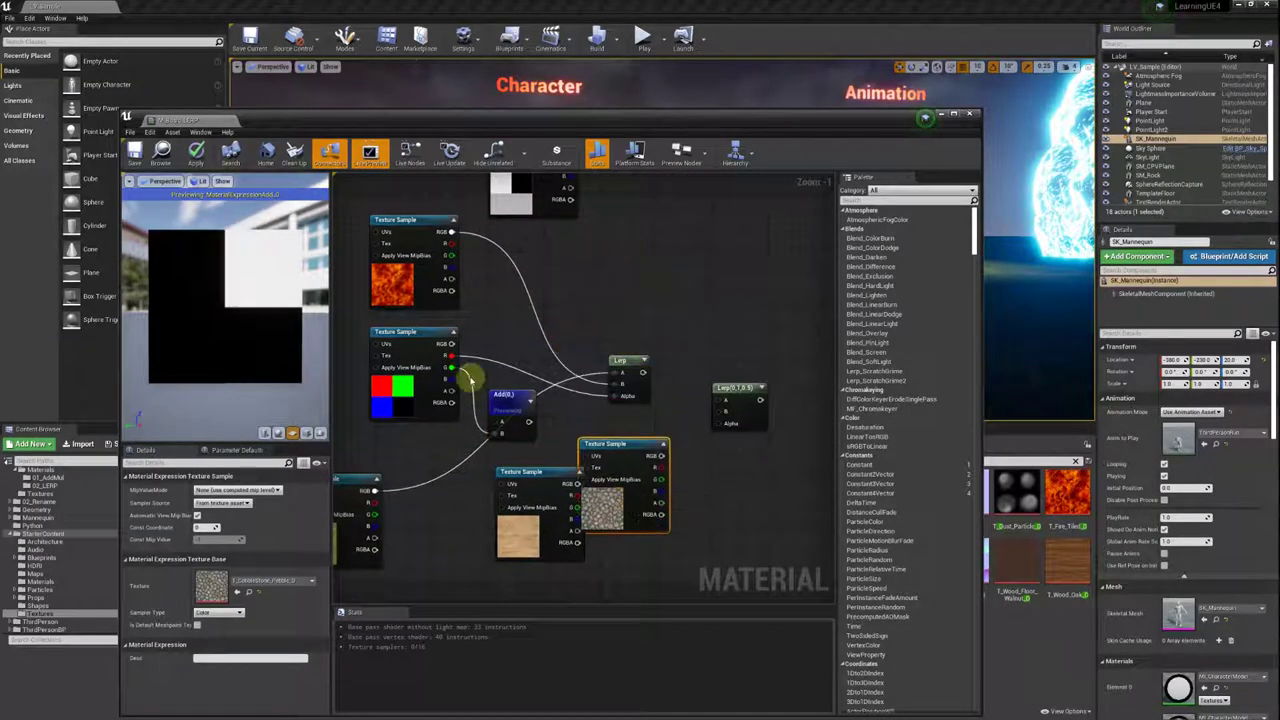
drag(452, 368, 720, 420)
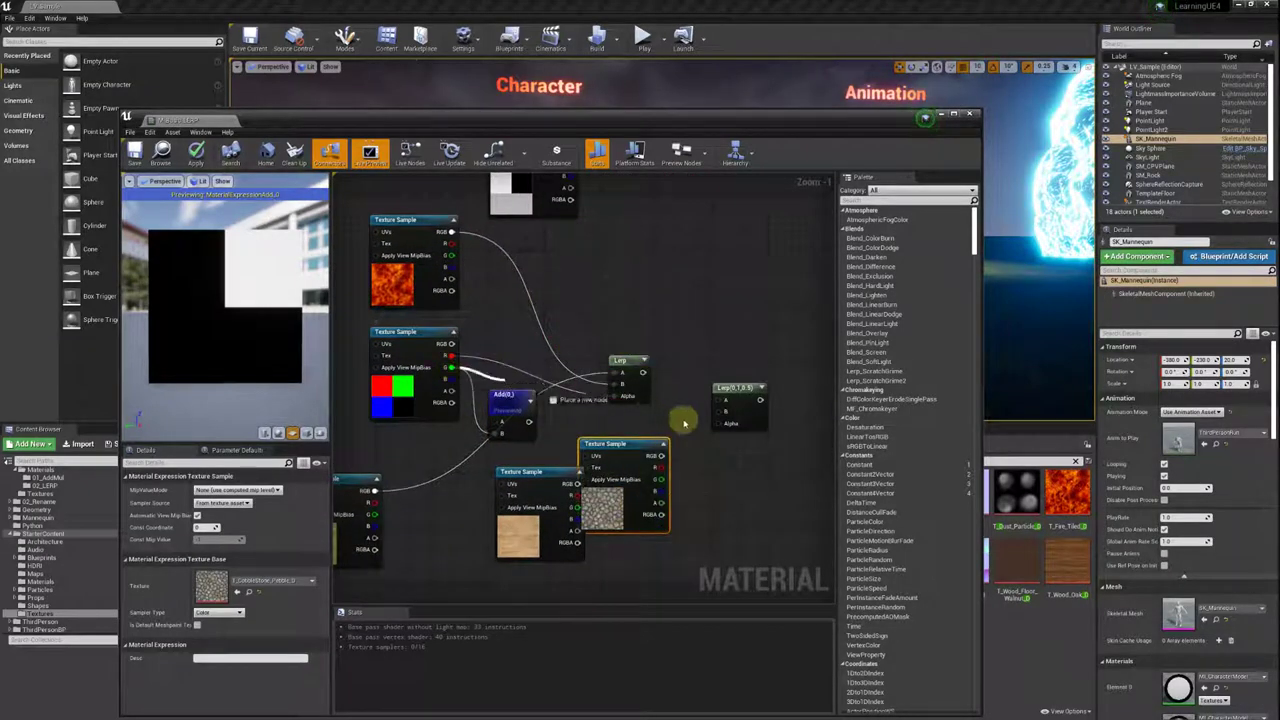
right_drag(720, 420, 698, 418)
click(730, 395)
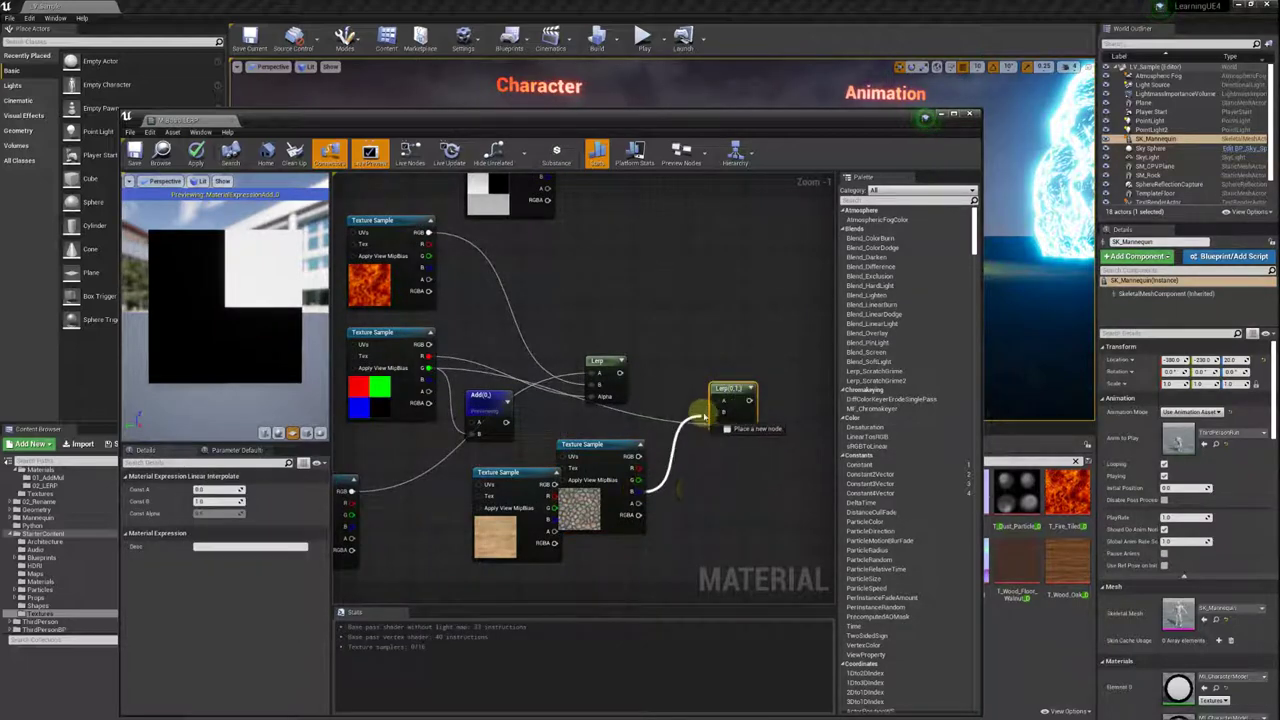
click(686, 503)
drag(637, 456, 723, 411)
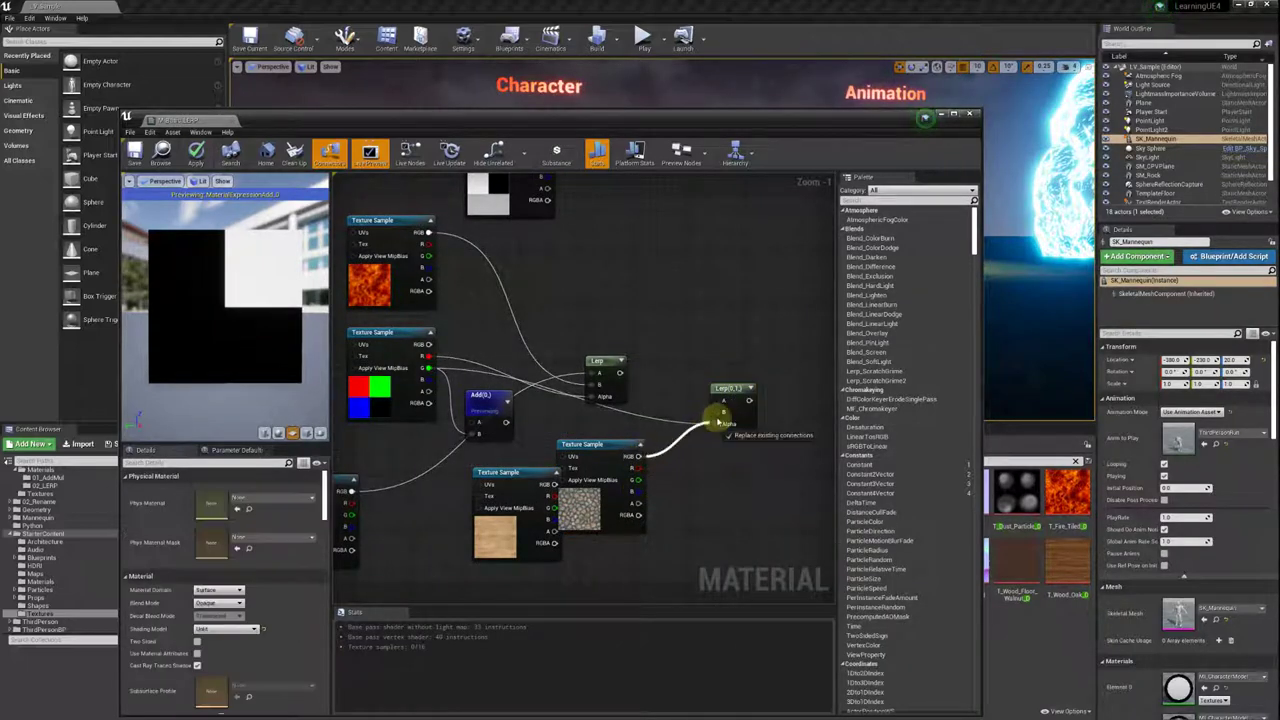
Connect the grass texture to the first Lerp's A and preview the fire-grass blend.
right_drag(560, 330, 596, 333)
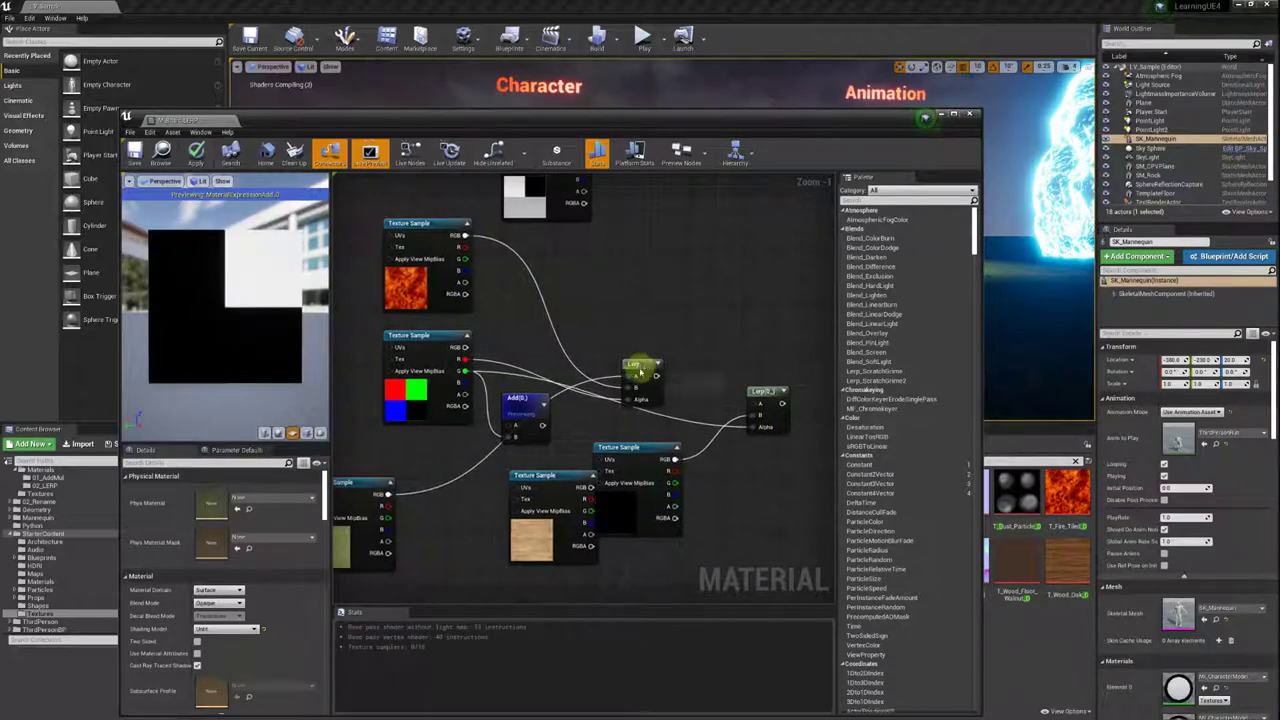
mouse_move(643, 370)
mouse_down()
mouse_move(622, 322)
mouse_move(642, 330)
mouse_up()
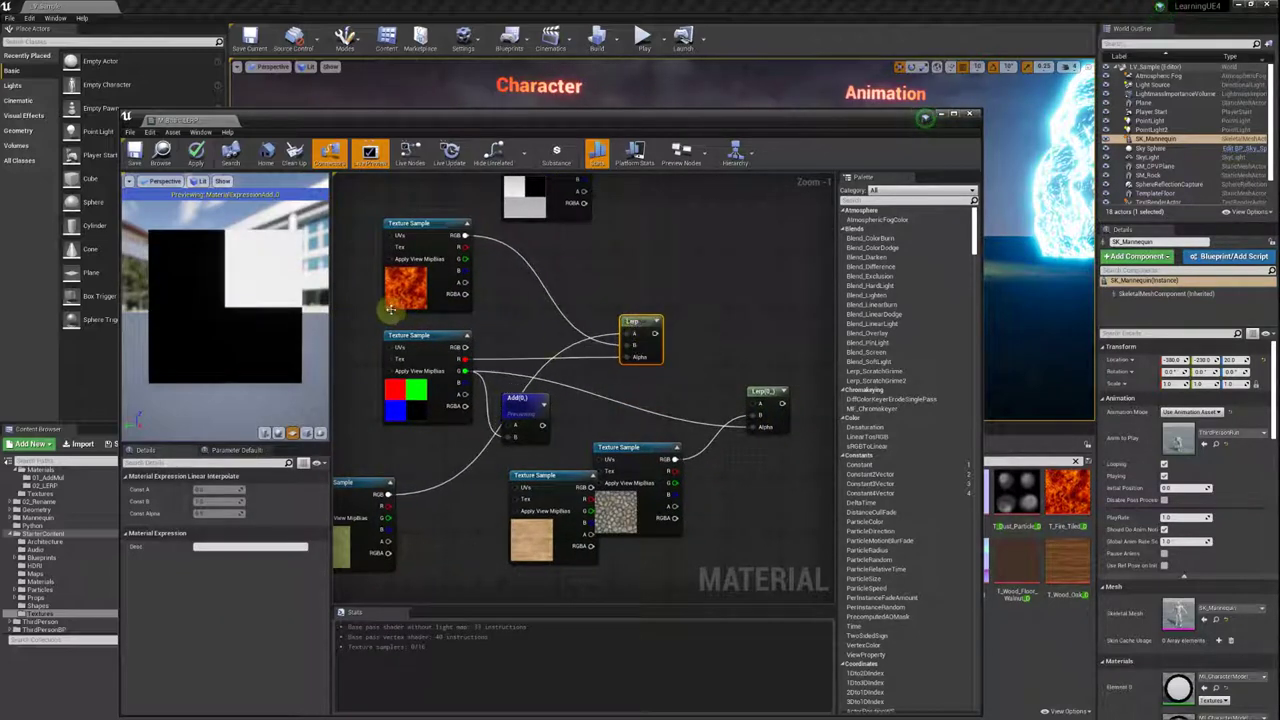
right_drag(518, 321, 588, 299)
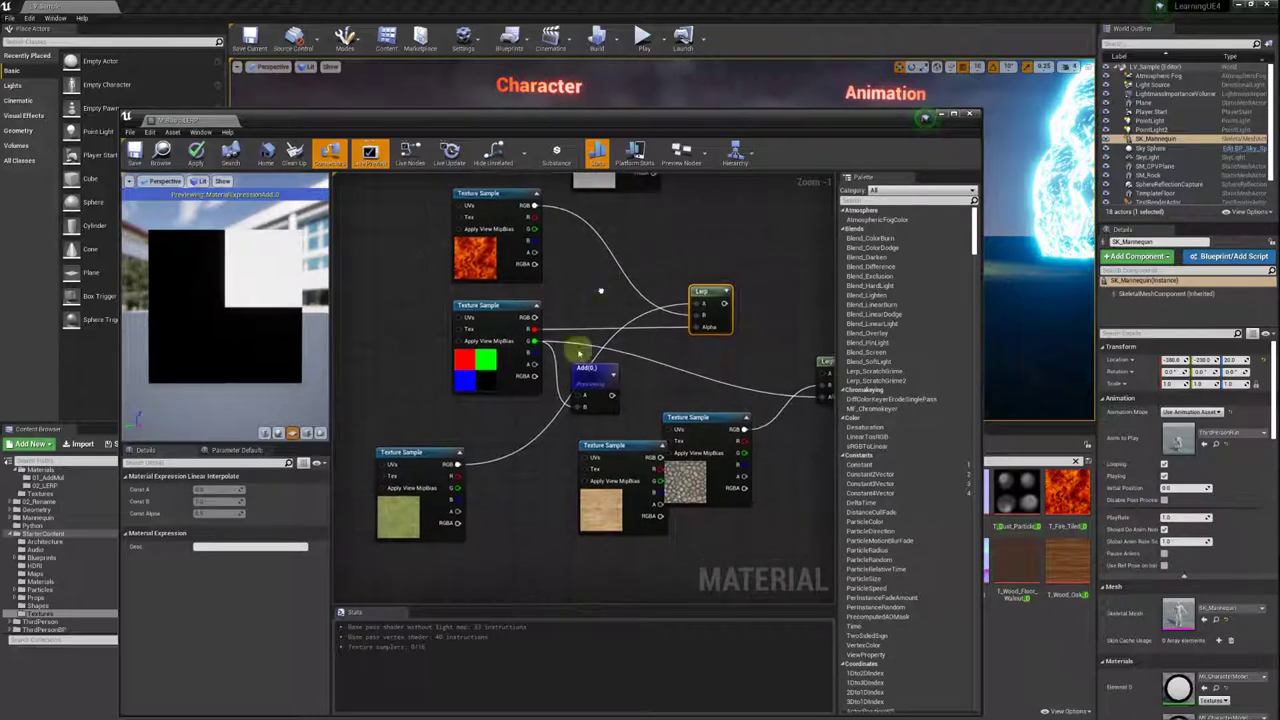
mouse_move(412, 462)
mouse_down()
mouse_move(410, 311)
mouse_move(382, 287)
mouse_up()
drag(443, 297, 734, 314)
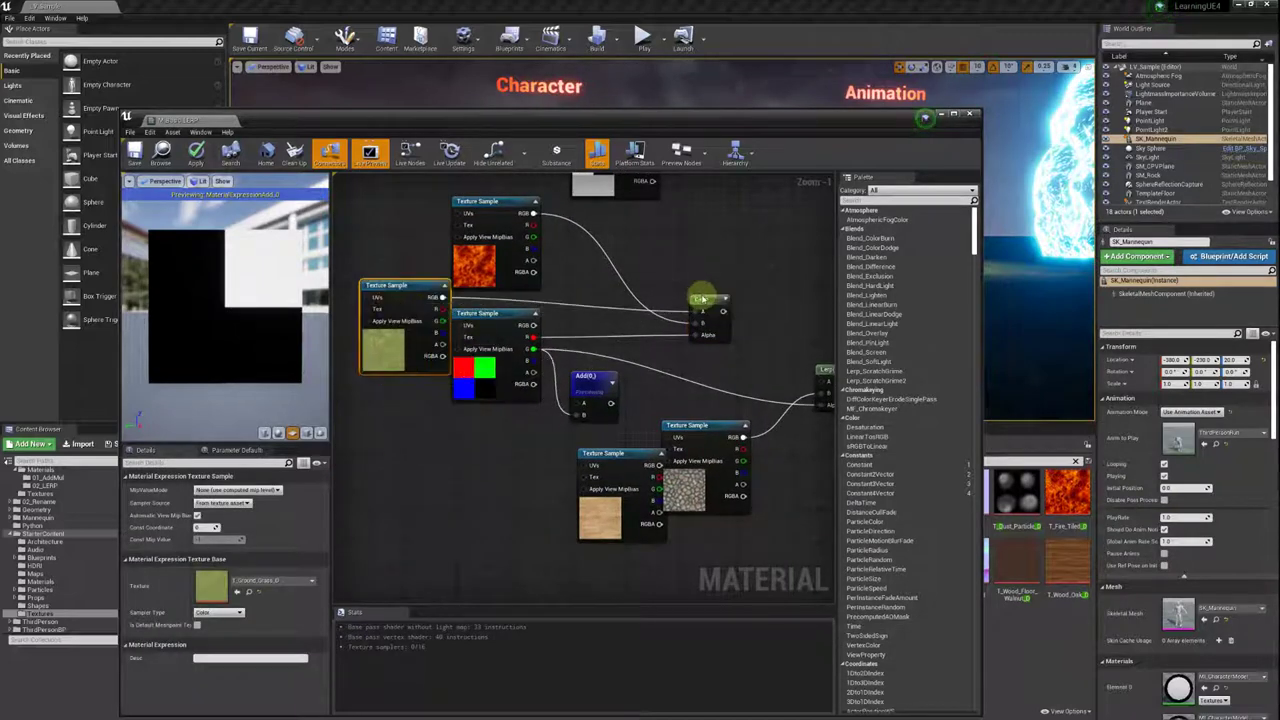
click(702, 298)
key(space)
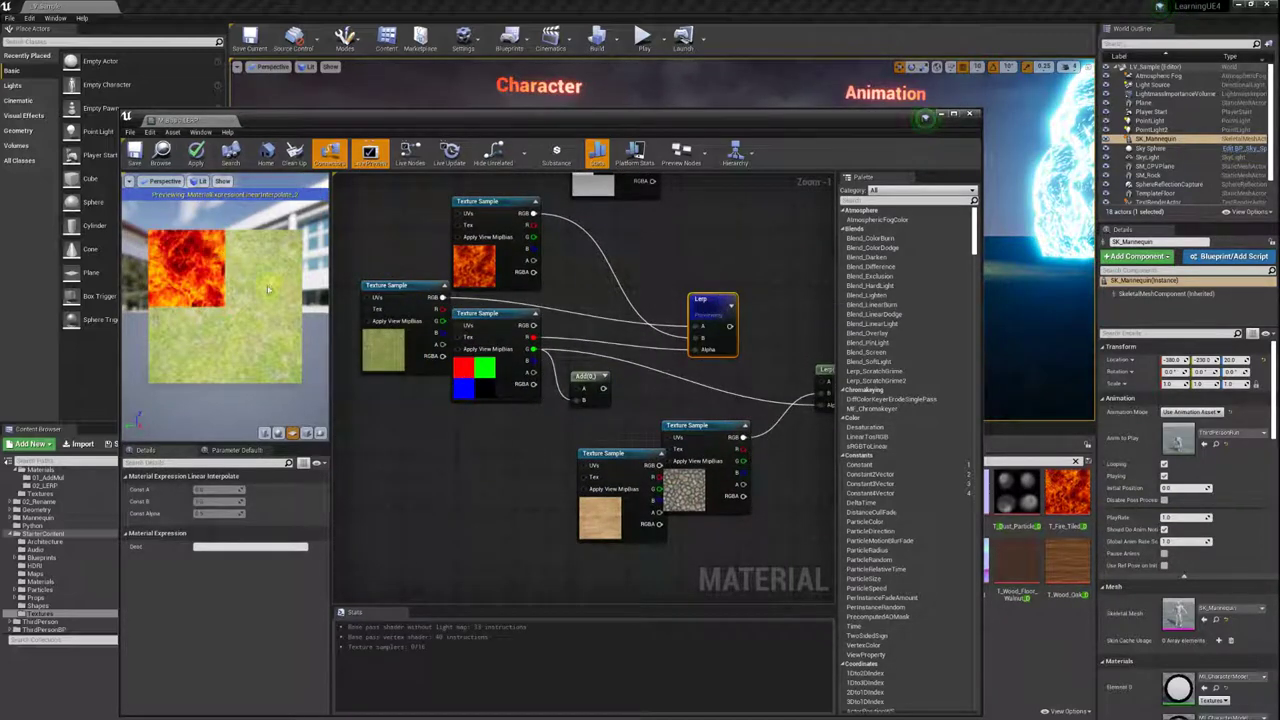
Check the Add and first Lerp previews, then connect the first Lerp into the second Lerp's A.
right_drag(775, 291, 623, 300)
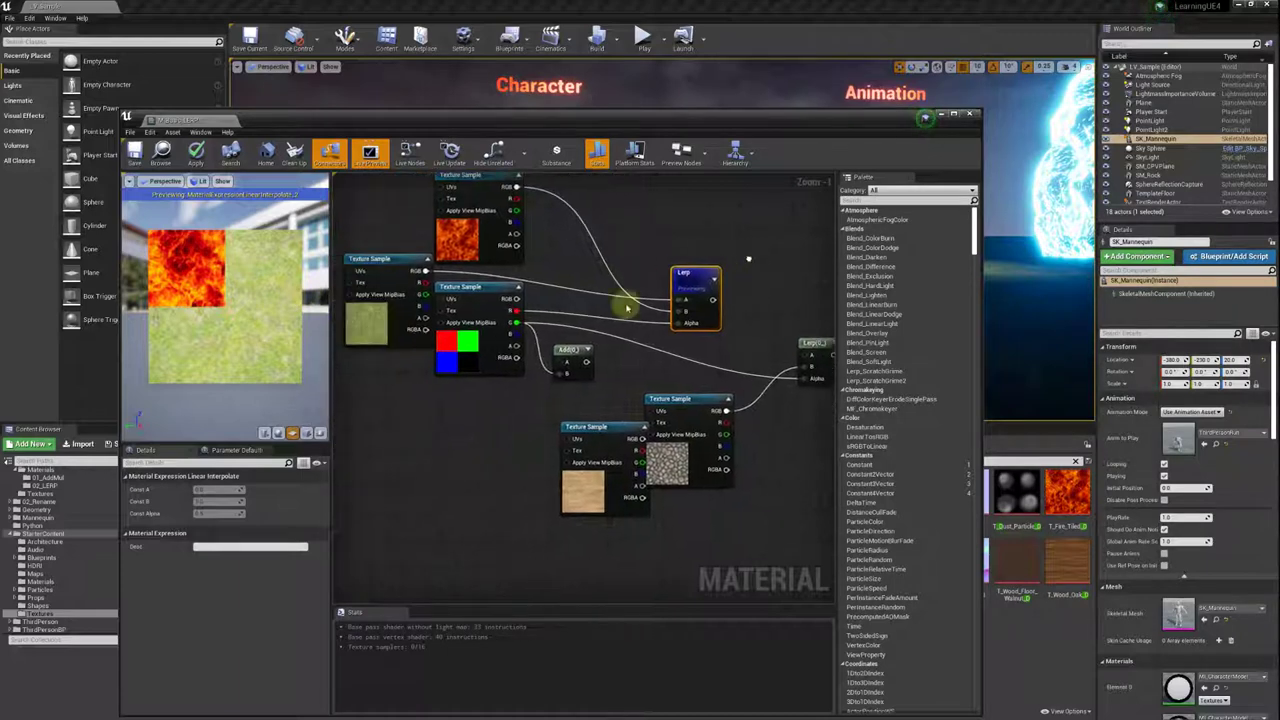
right_click(575, 352)
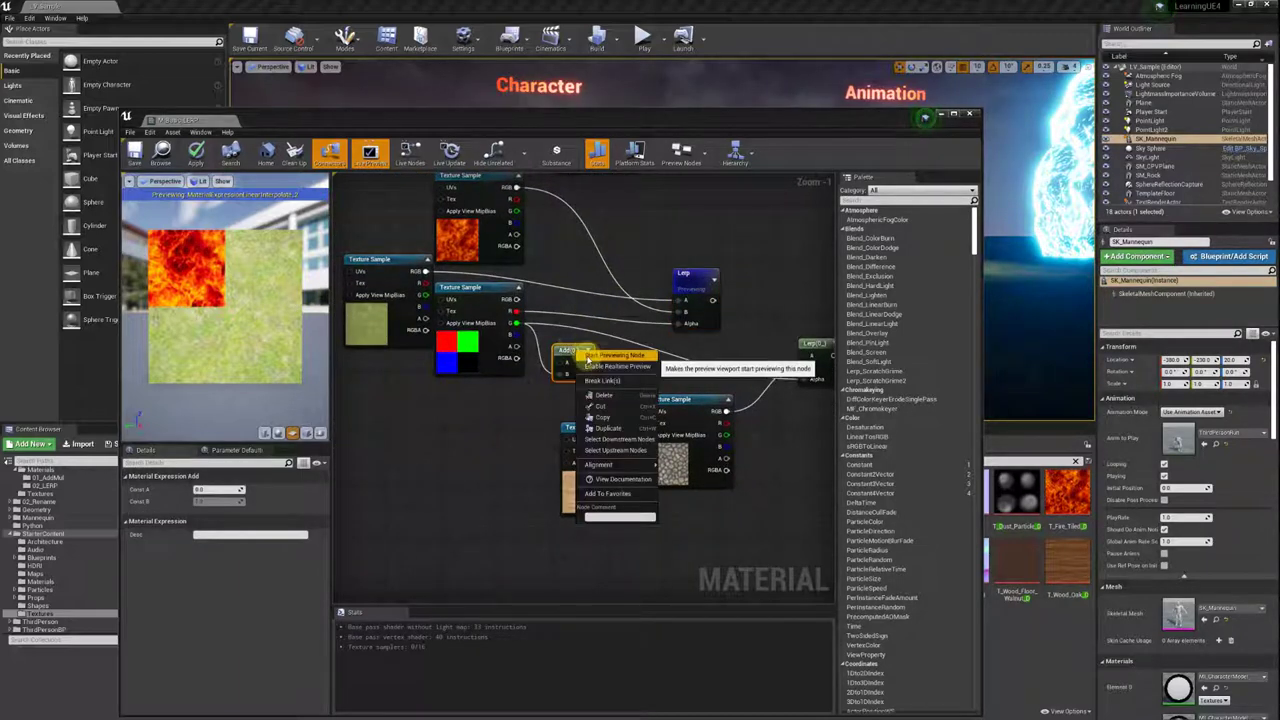
click(580, 362)
drag(575, 355, 589, 356)
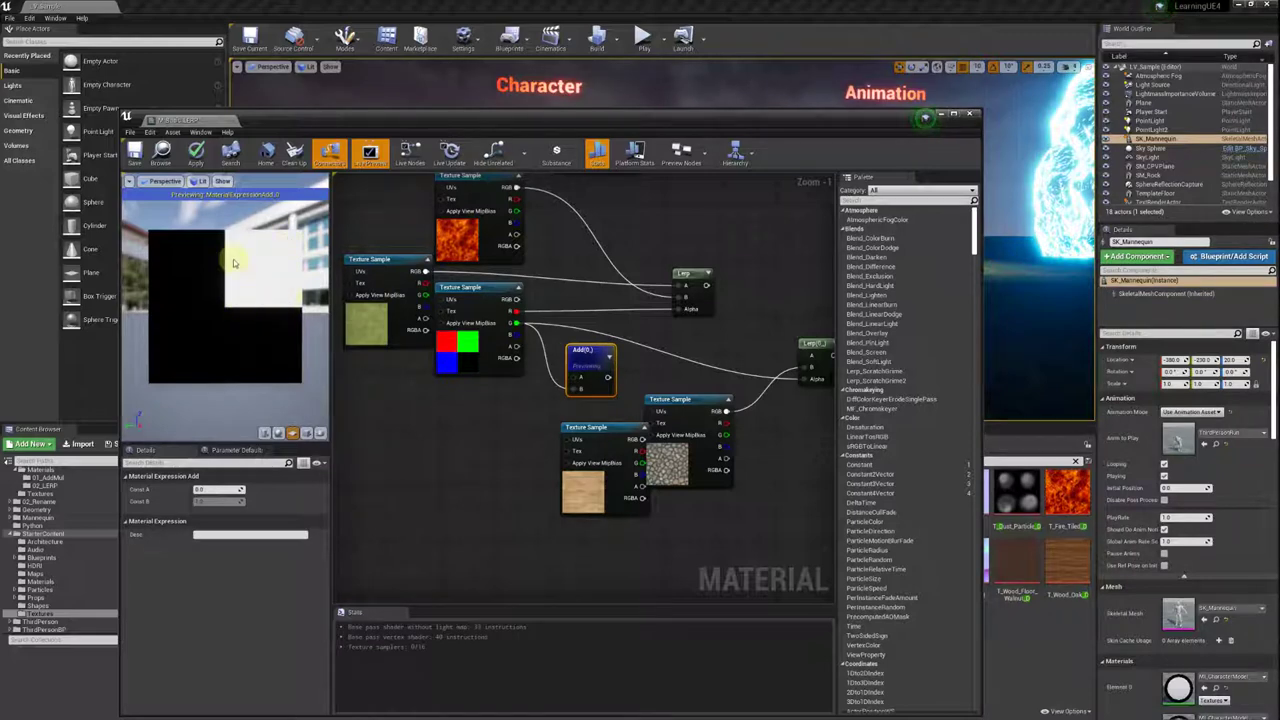
right_drag(665, 293, 567, 290)
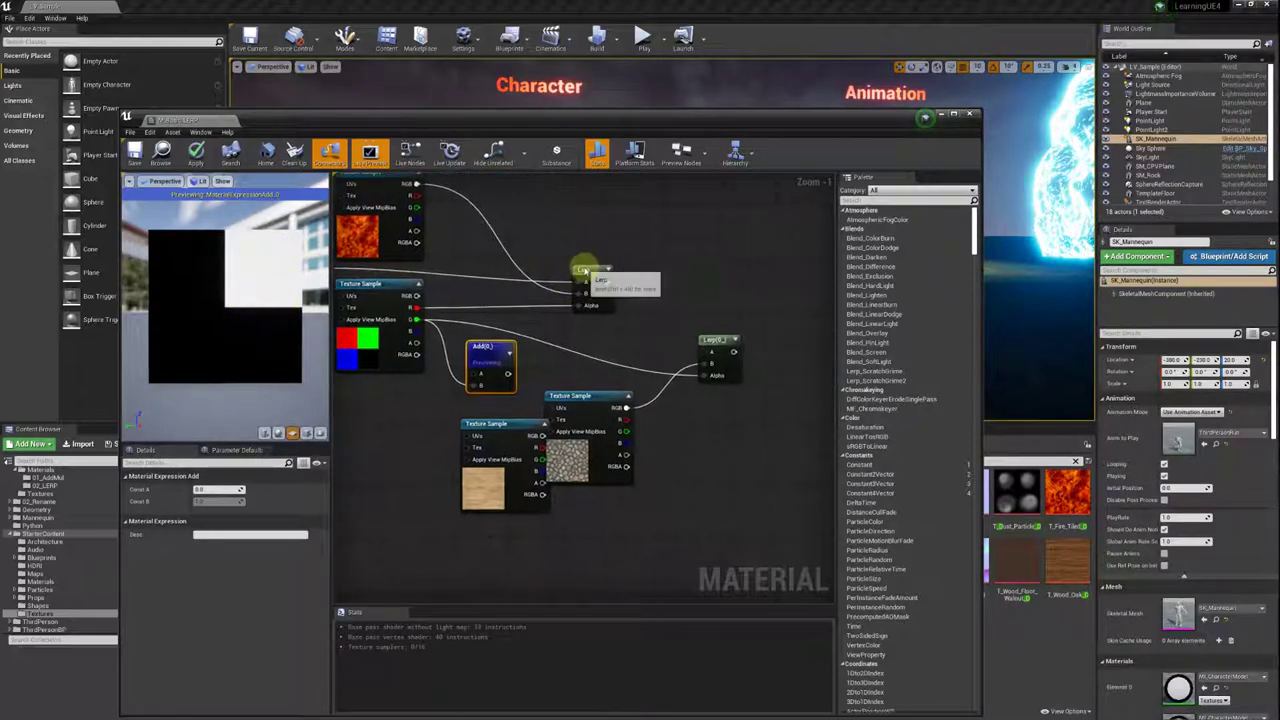
click(590, 285)
key(space)
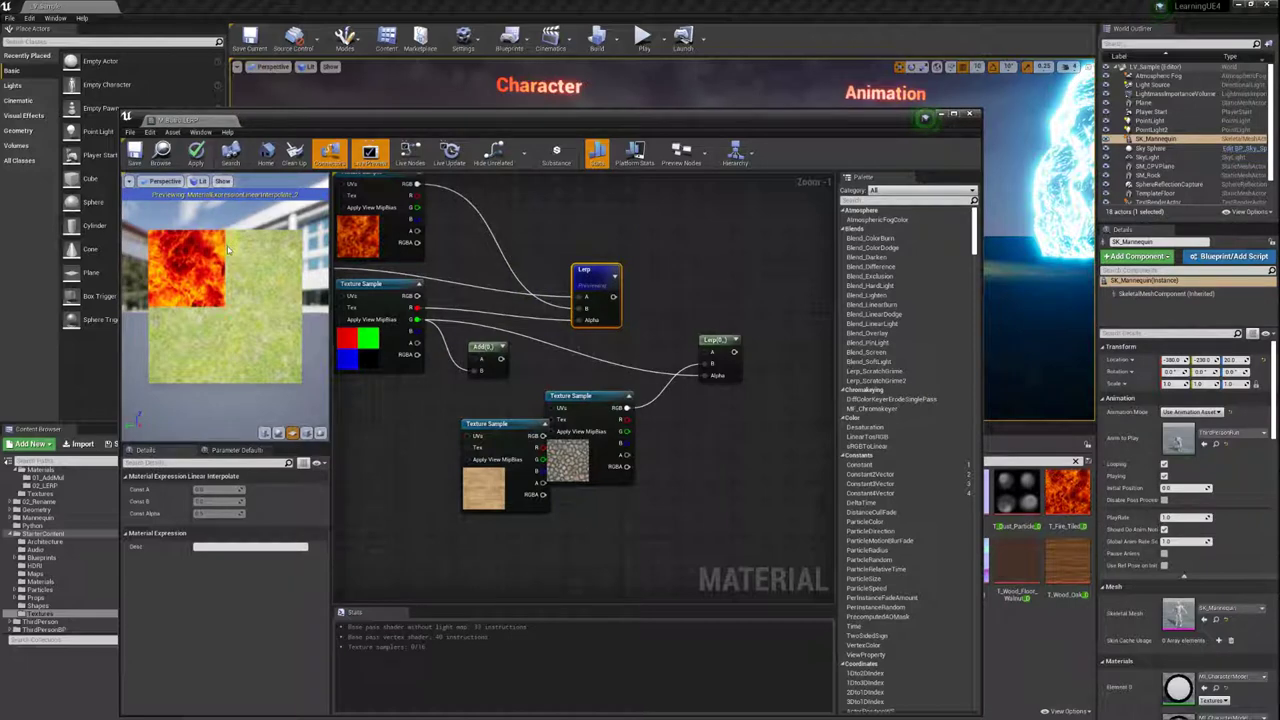
drag(614, 299, 703, 347)
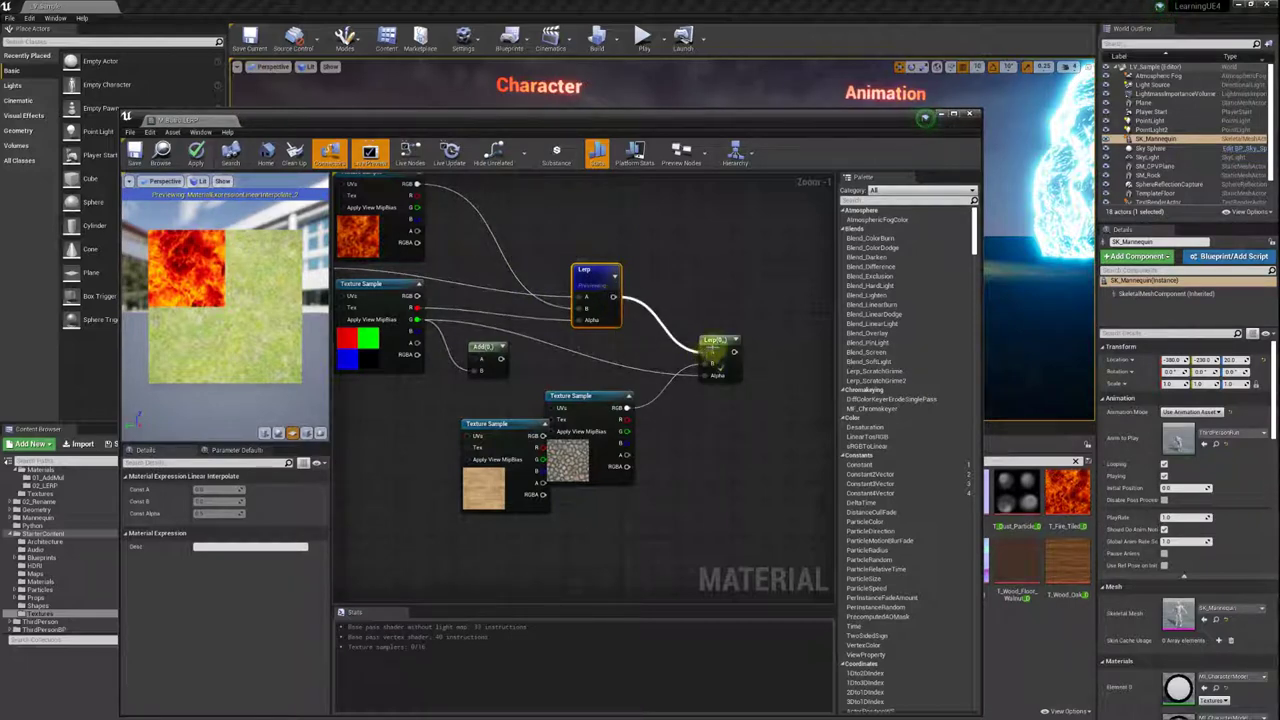
right_drag(712, 350, 642, 350)
Preview the second Lerp, then hook the mask's green channel into the Add node and preview it.
right_click(650, 343)
click(690, 395)
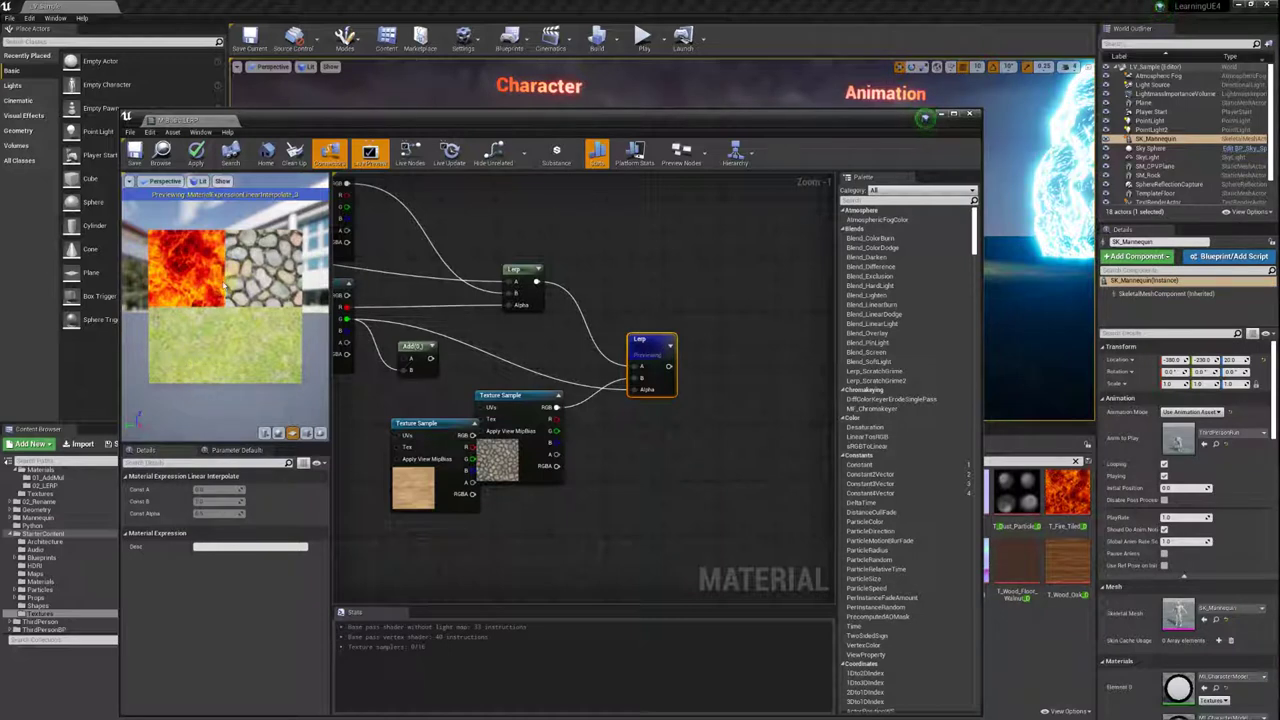
right_drag(547, 268, 686, 245)
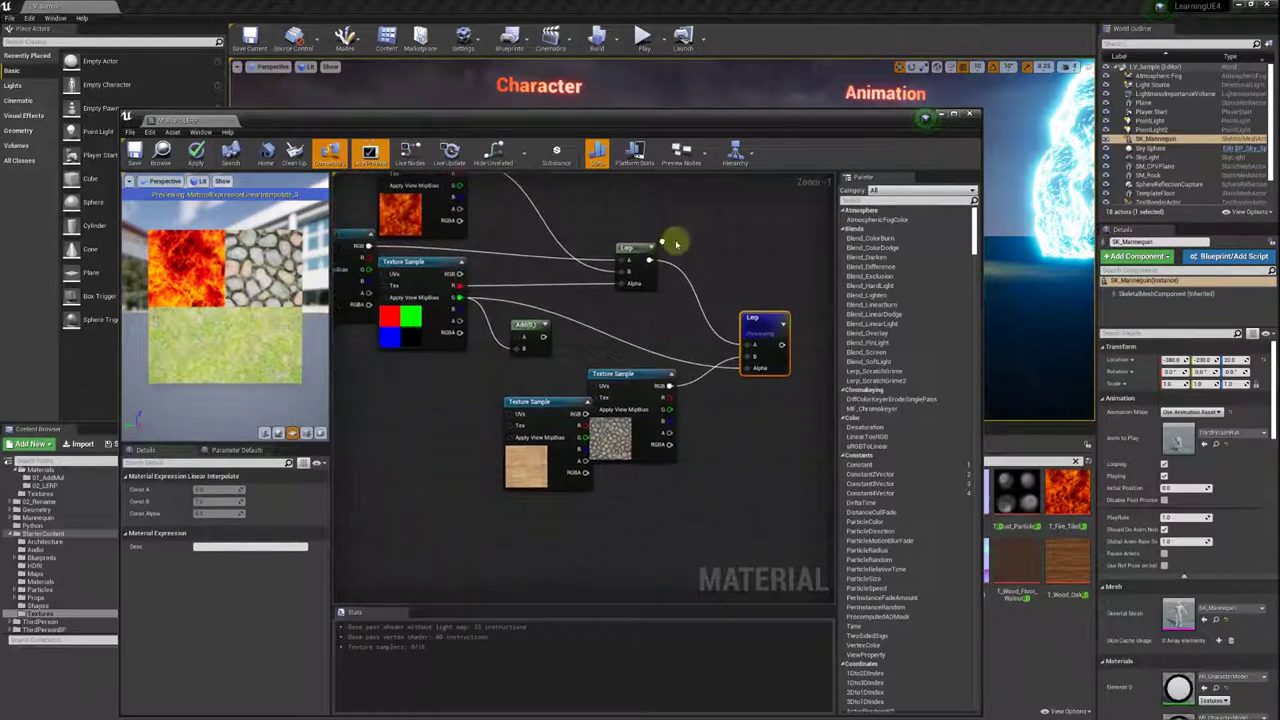
mouse_move(473, 297)
mouse_down()
mouse_move(494, 337)
mouse_move(525, 330)
mouse_up()
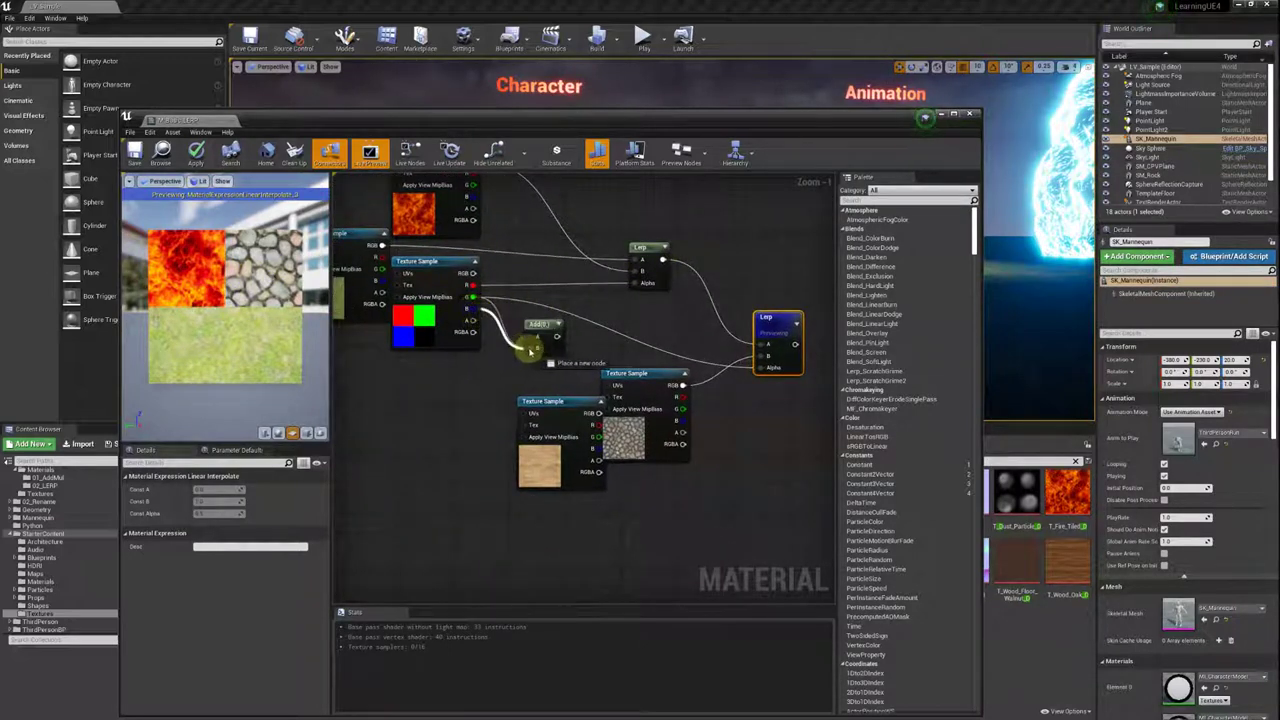
right_click(545, 330)
click(575, 345)
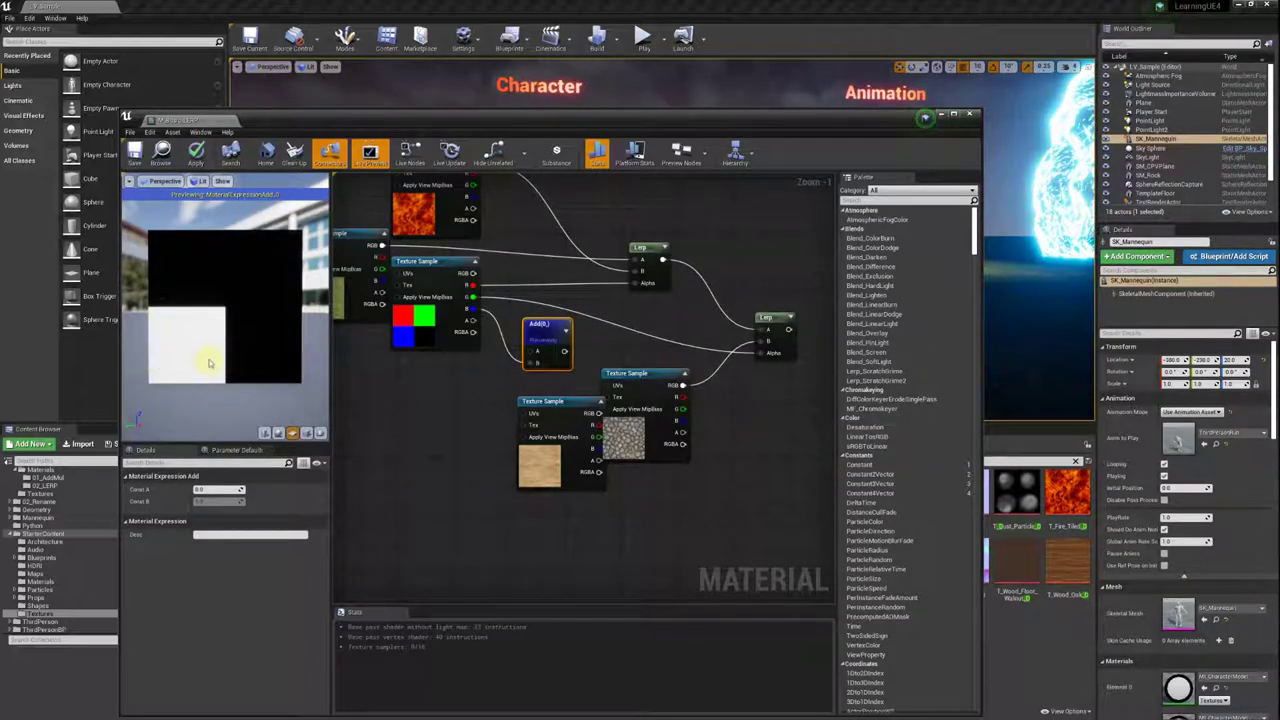
Preview the second Lerp again, showing the fire, cobblestone and grass blend.
right_drag(537, 267, 435, 268)
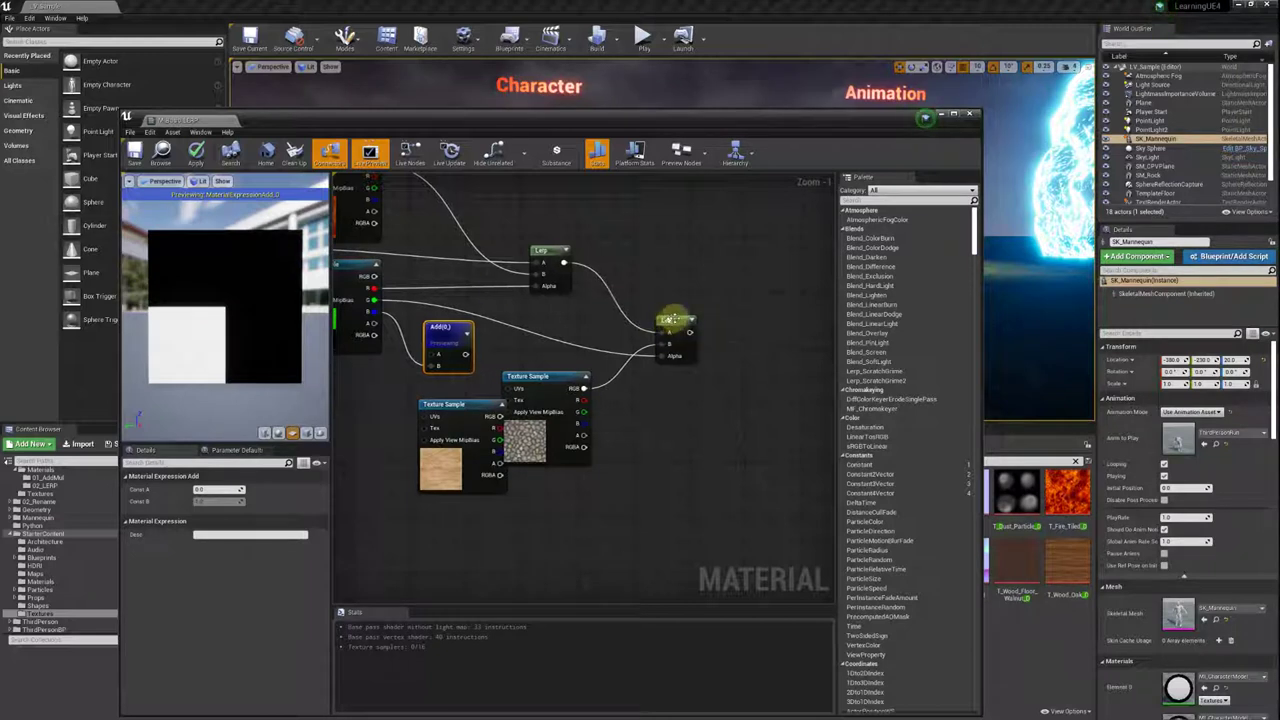
right_click(668, 332)
click(700, 337)
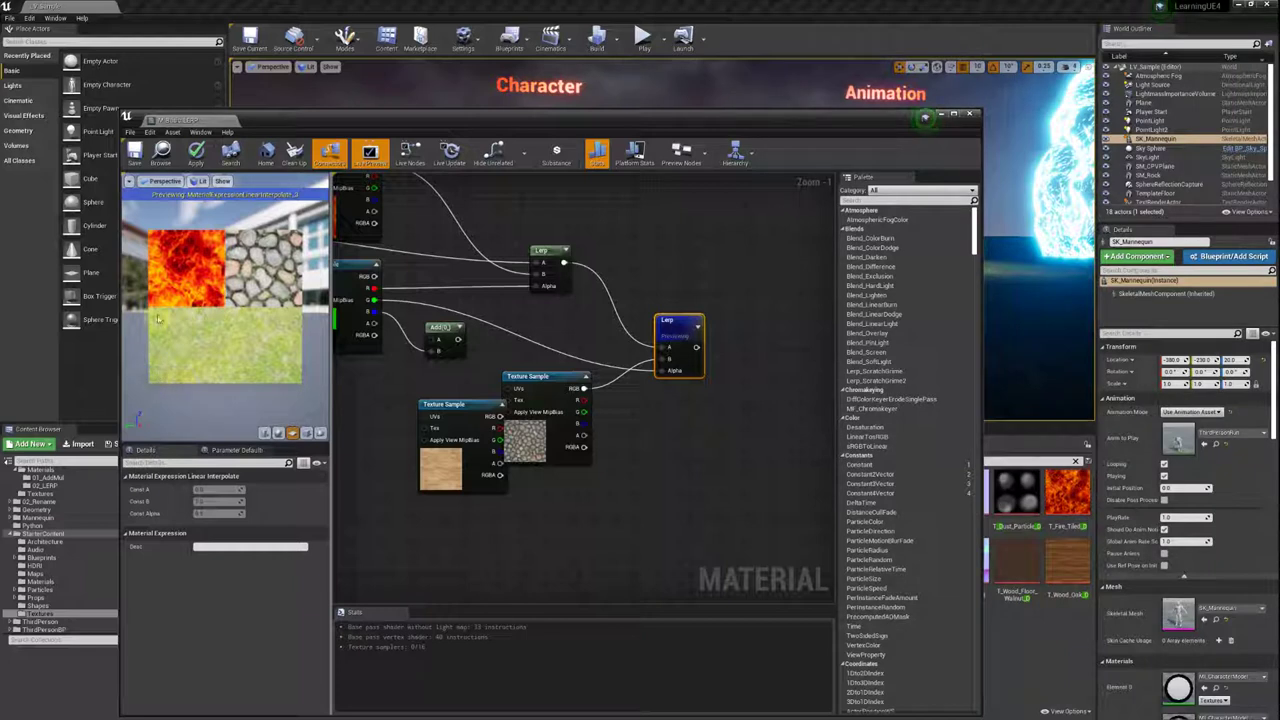
right_drag(657, 271, 591, 244)
Place a new third Lerp node beside the second Lerp.
right_click(660, 270)
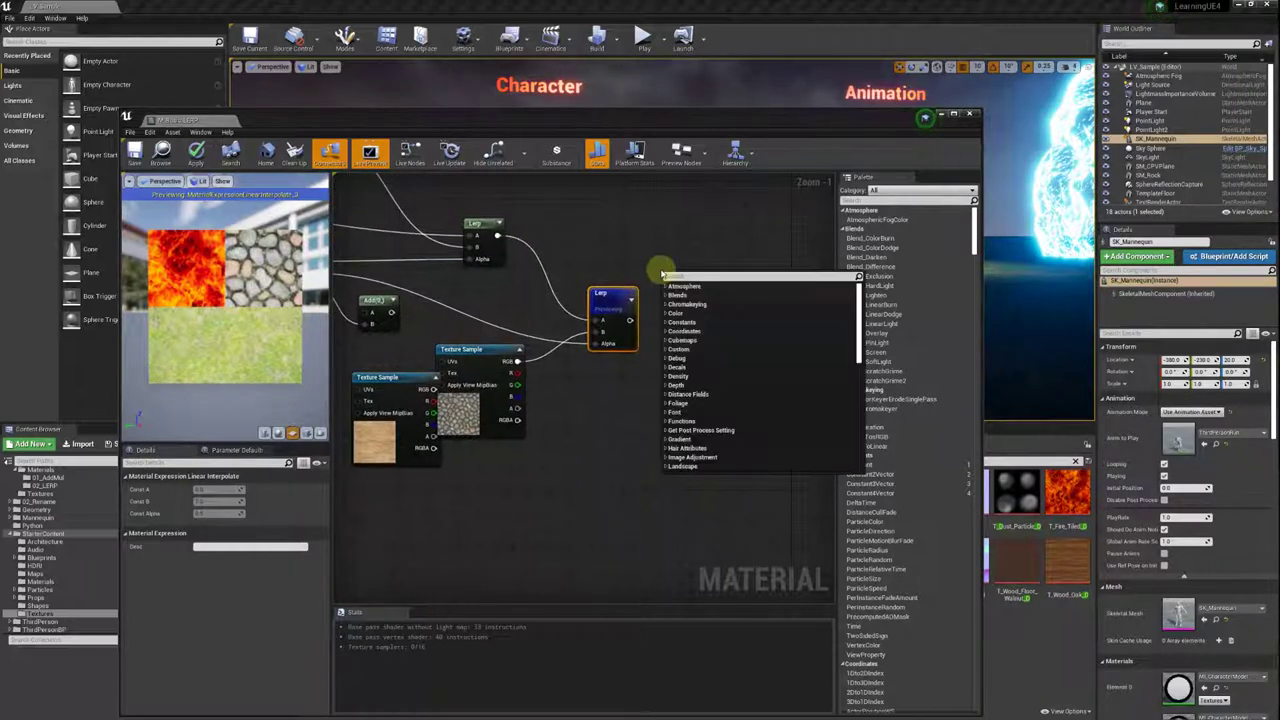
click(677, 257)
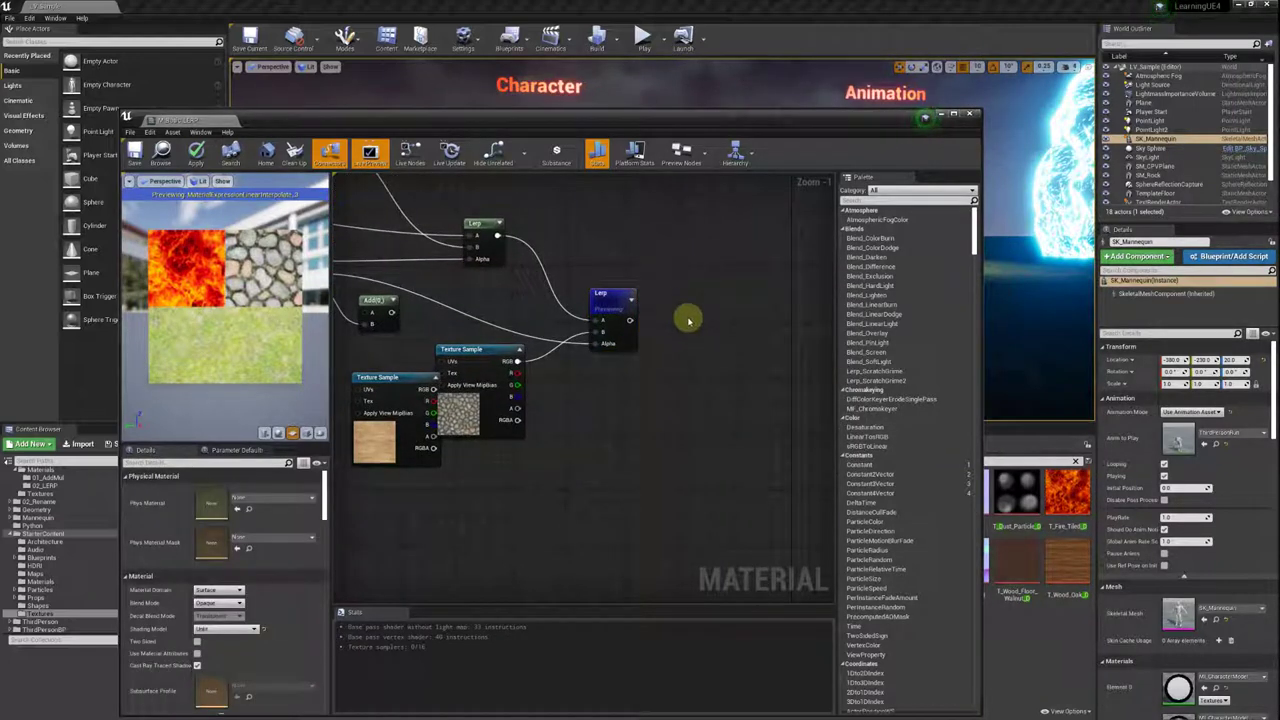
click(688, 320)
right_drag(688, 335, 716, 325)
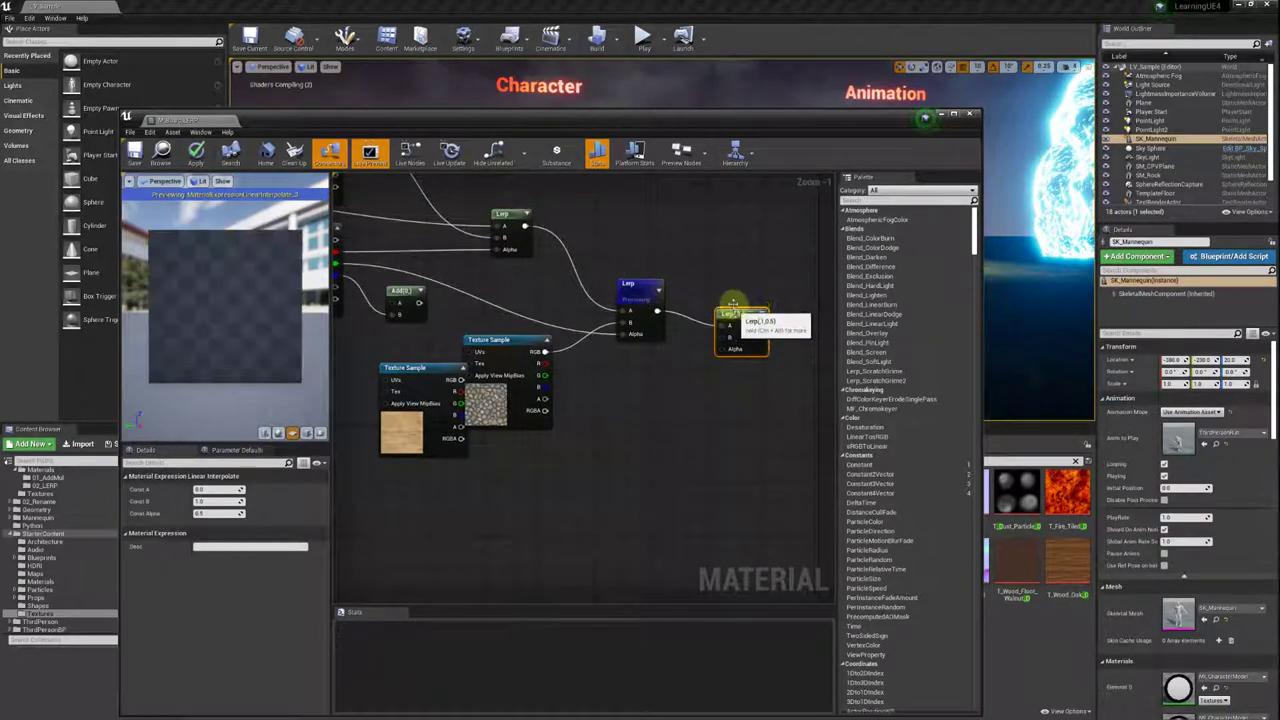
Wire a colour-mask channel into the third Lerp's Alpha and the wood texture into its input.
right_drag(458, 309, 523, 312)
drag(398, 280, 786, 342)
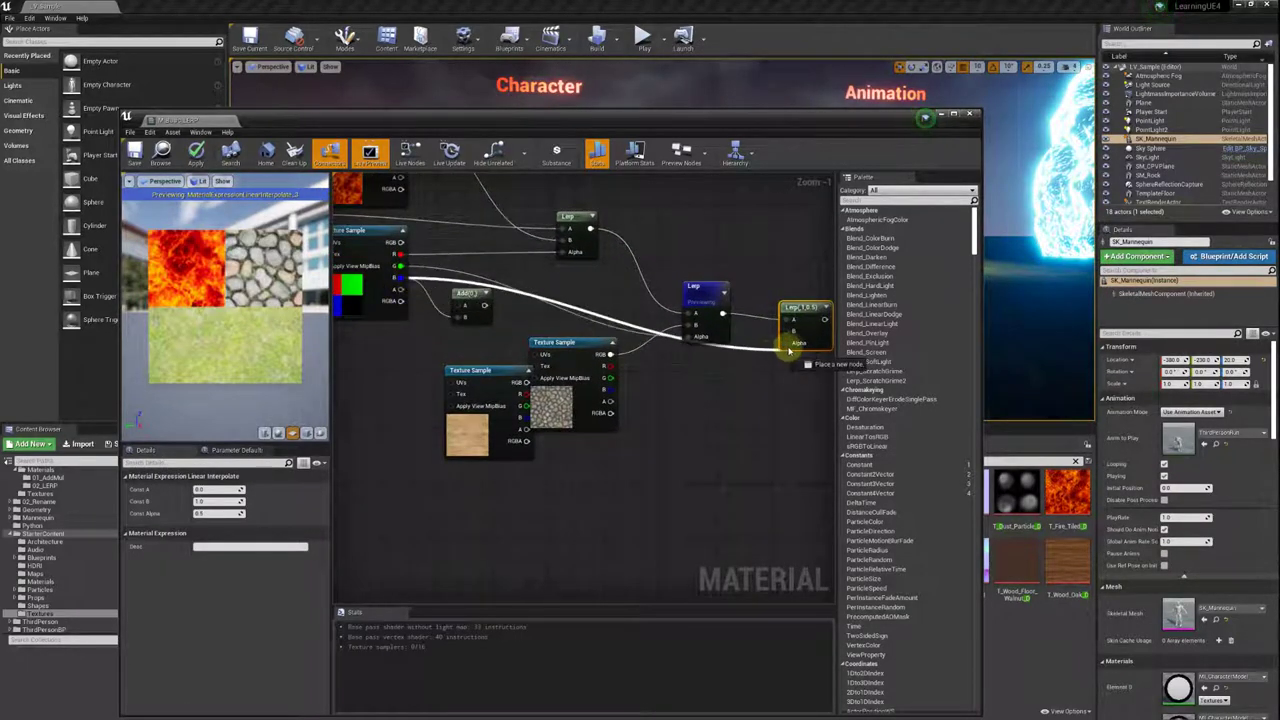
drag(610, 390, 784, 332)
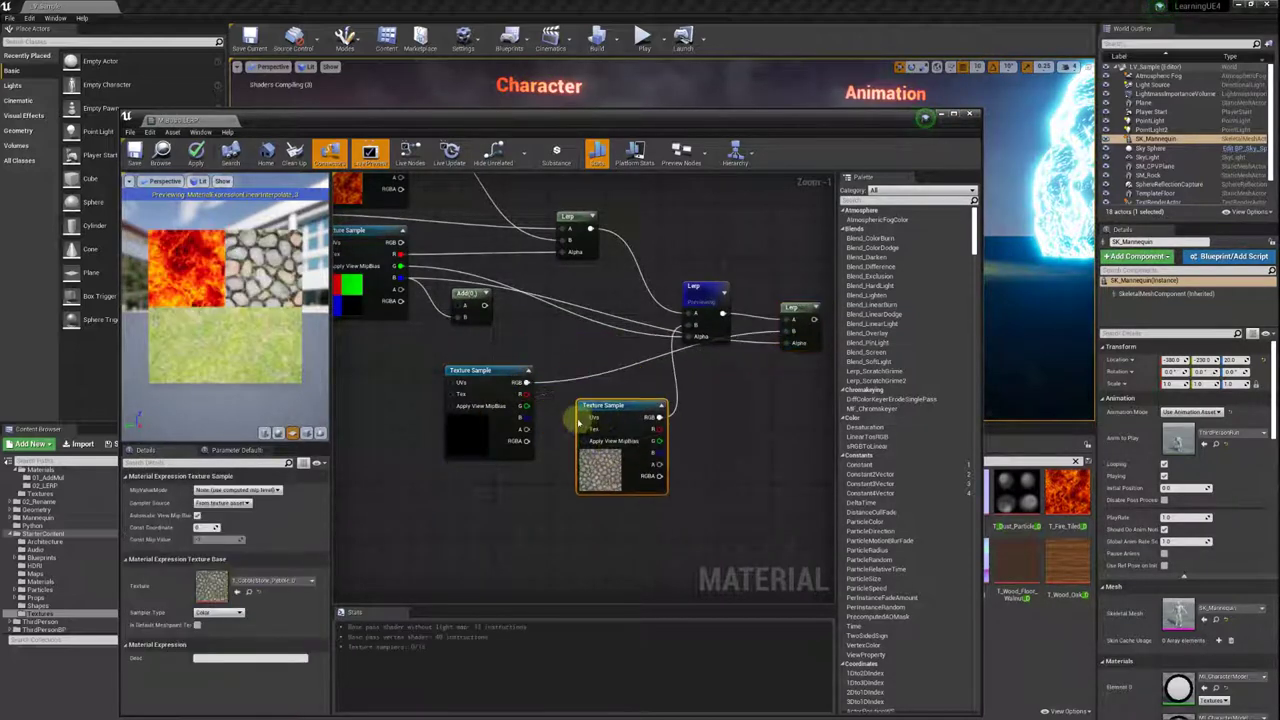
drag(560, 343, 377, 350)
click(457, 292)
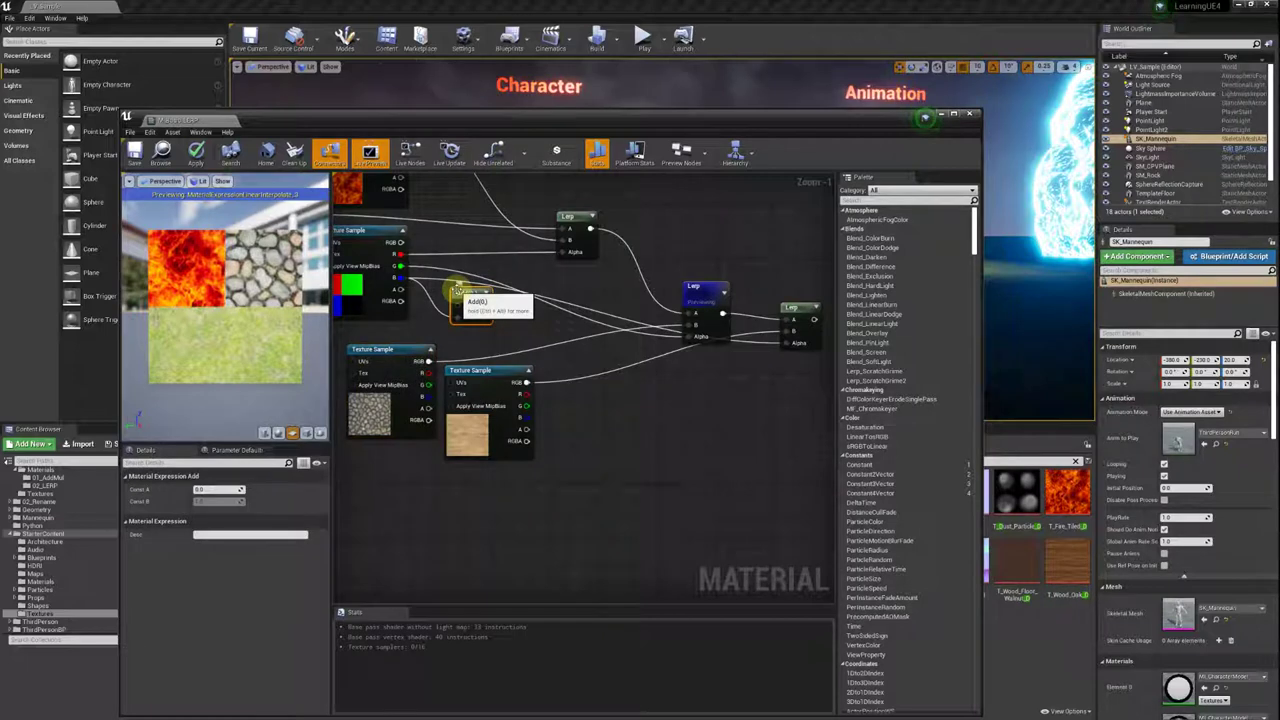
right_drag(795, 335, 655, 325)
Preview the final Lerp showing fire, cobblestone, wood and grass quadrants.
right_click(656, 303)
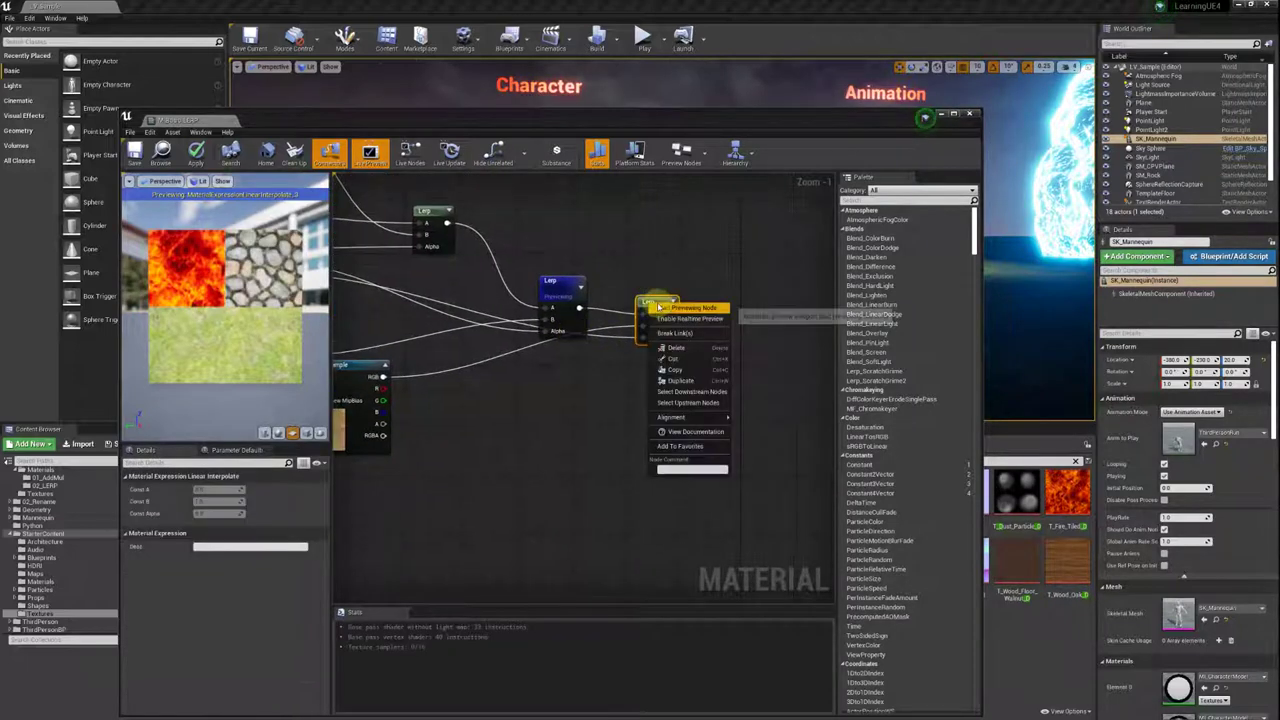
click(660, 307)
right_drag(600, 260, 595, 284)
mouse_move(225, 300)
mouse_down()
mouse_move(265, 305)
mouse_move(235, 318)
mouse_up()
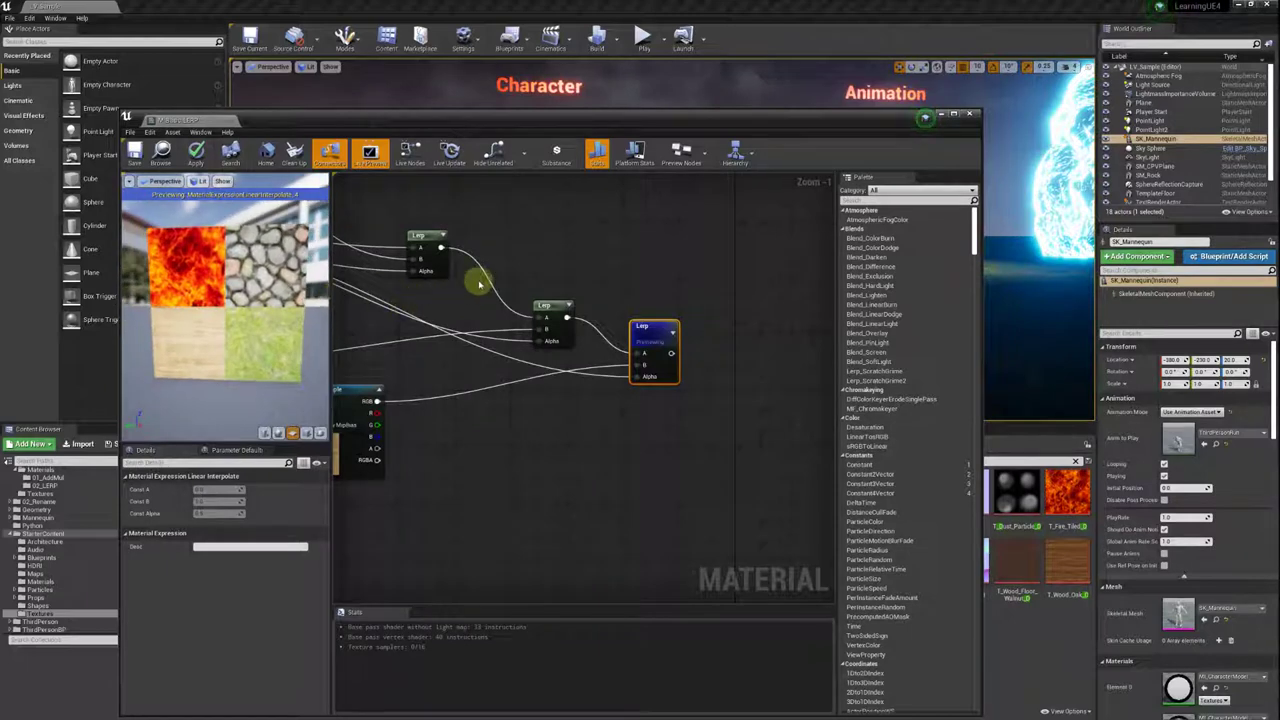
Rearrange the RGB and grass Texture Sample nodes into a neater layout.
right_drag(479, 285, 529, 385)
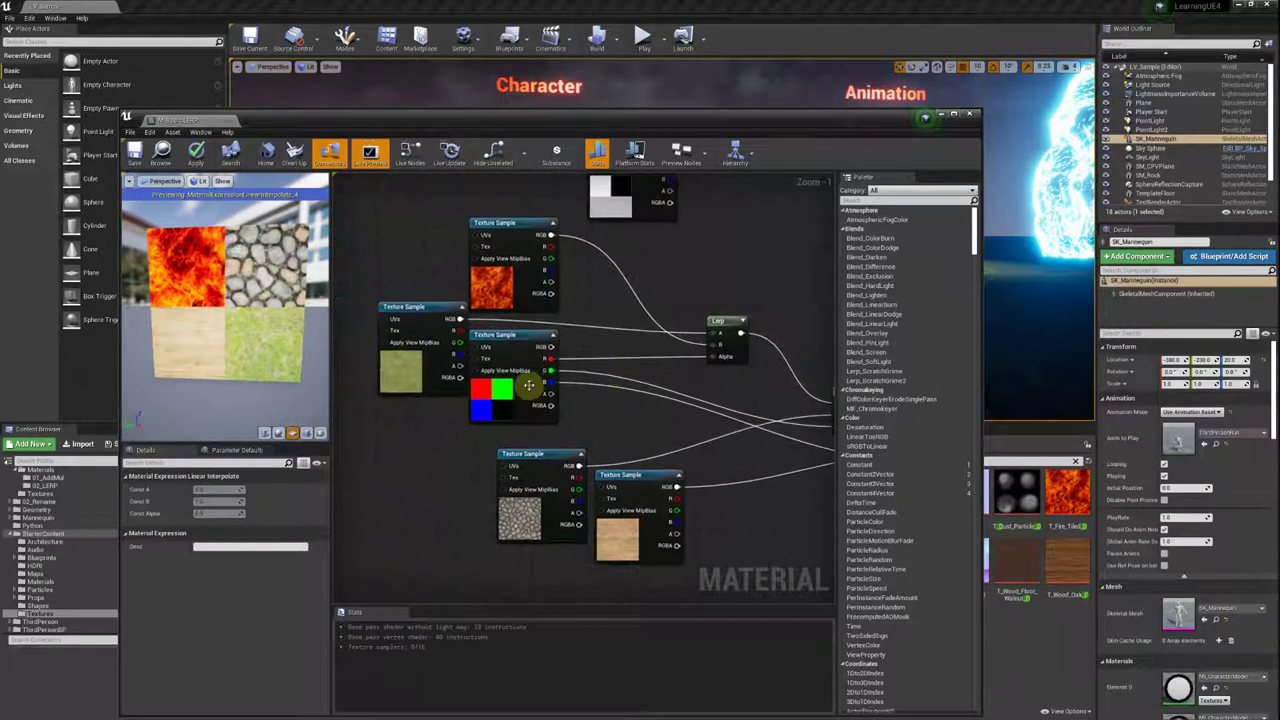
drag(529, 385, 549, 392)
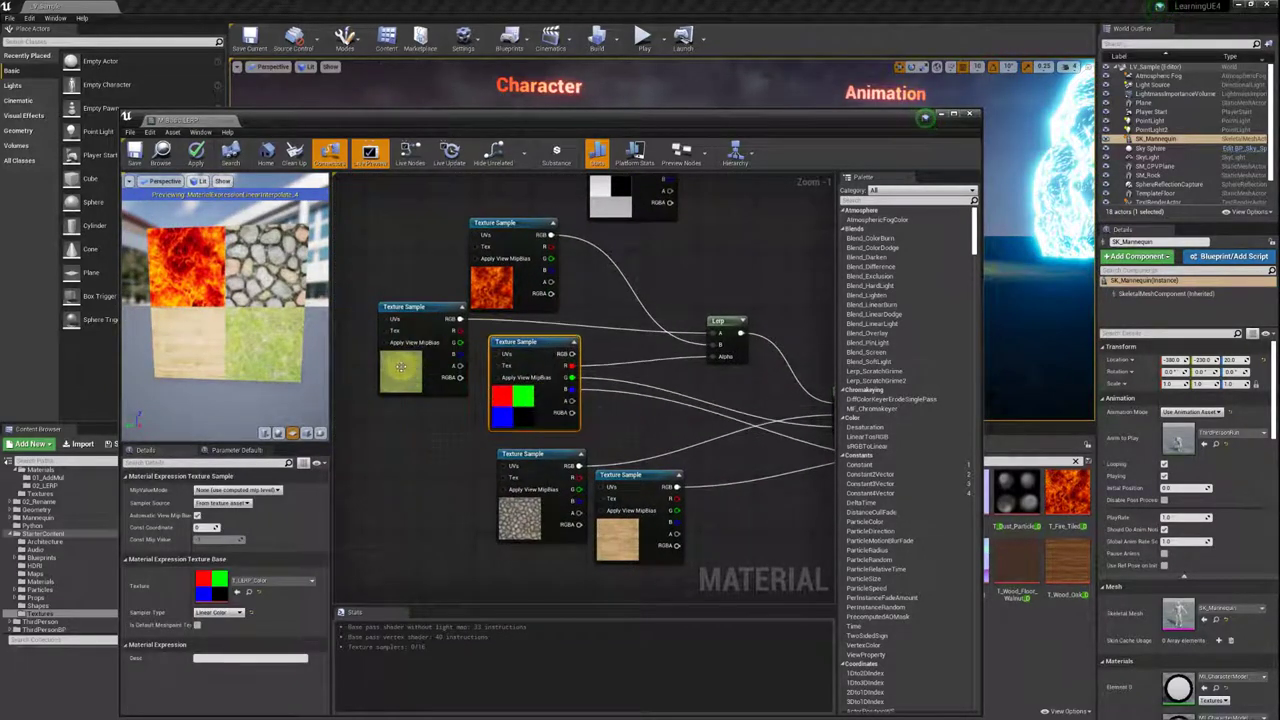
drag(400, 367, 400, 402)
drag(530, 395, 537, 416)
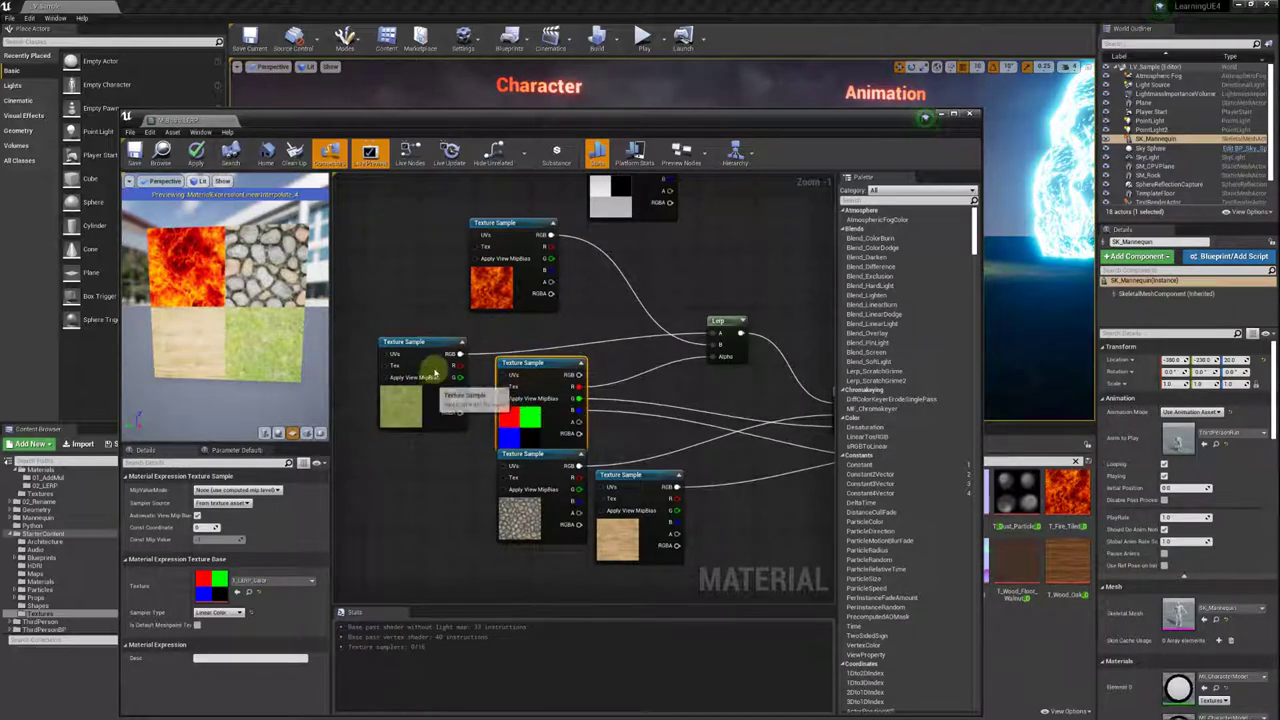
drag(435, 373, 435, 352)
drag(240, 330, 202, 340)
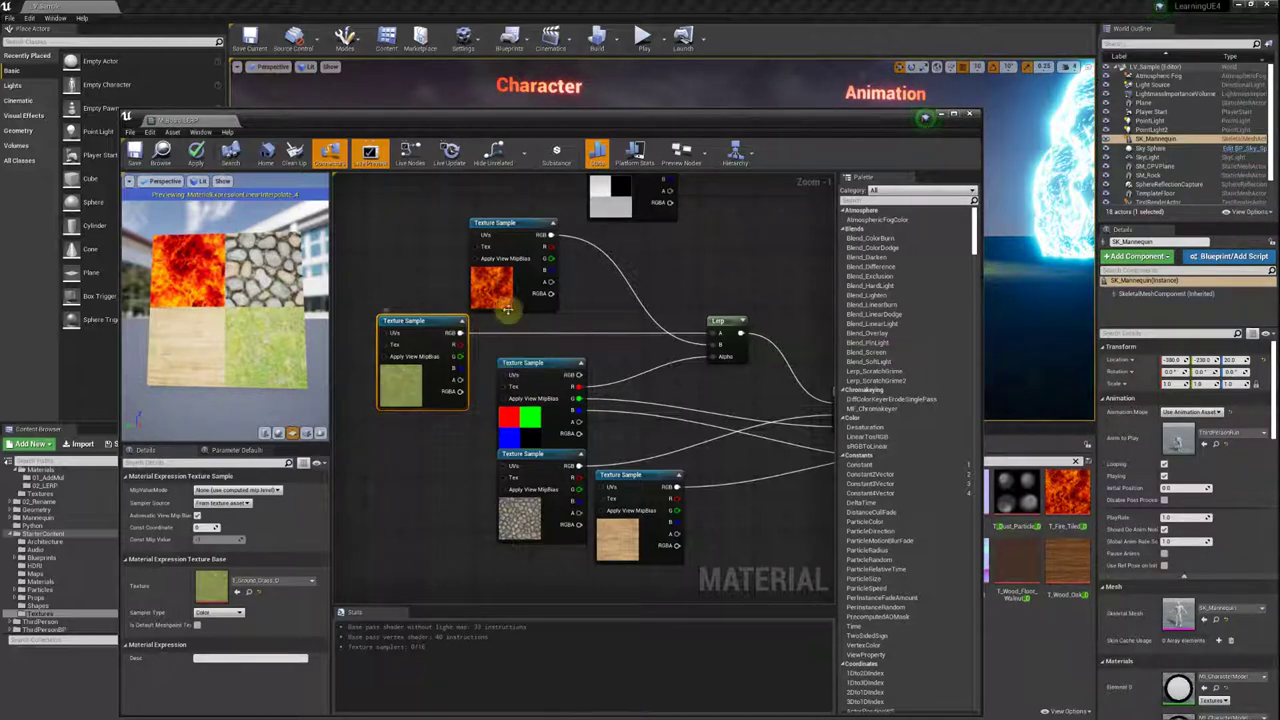
right_drag(634, 277, 480, 273)
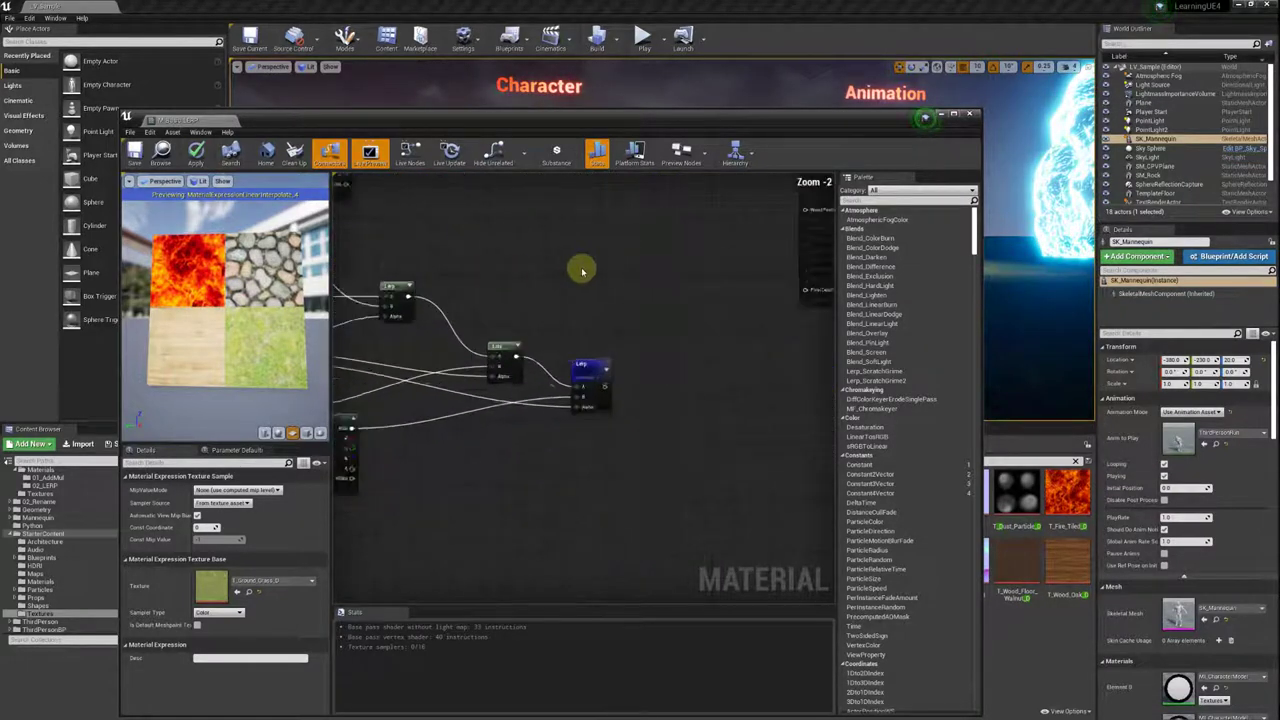
Move the M_Basic_LERP result node next to the Lerp chain.
scroll(580, 269, down, 3)
drag(645, 392, 620, 457)
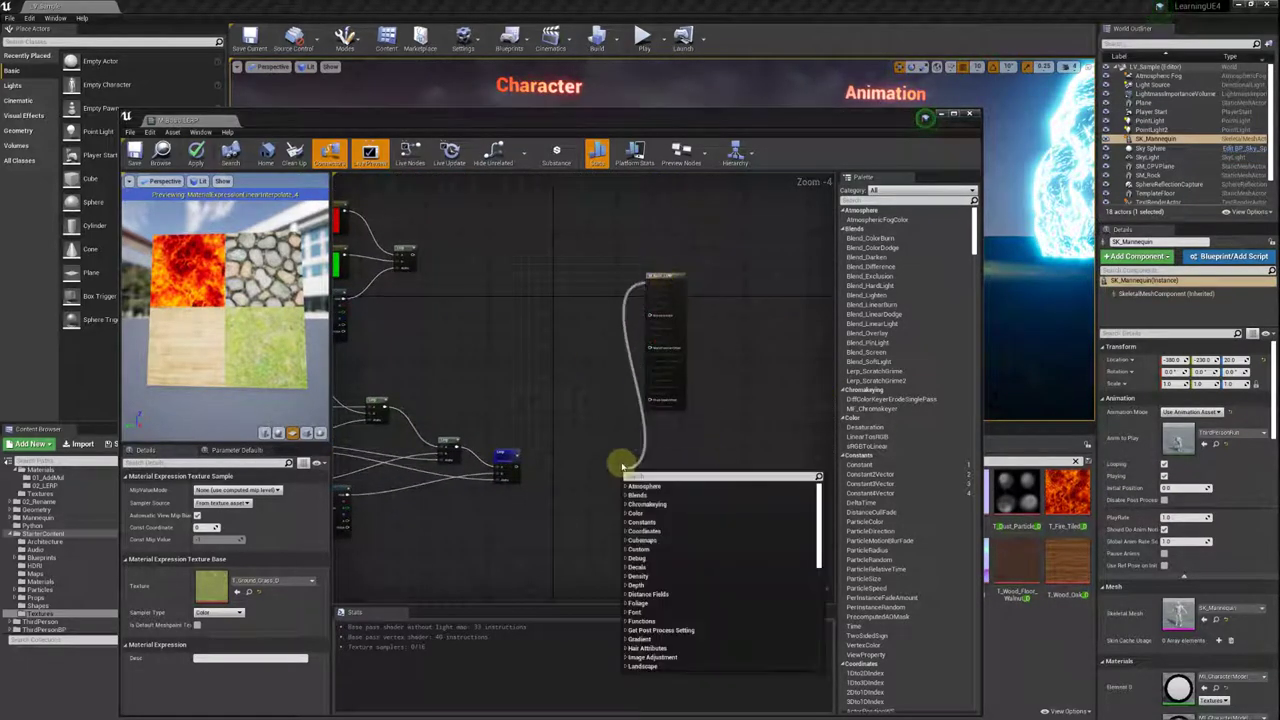
key(Escape)
drag(657, 277, 617, 487)
scroll(592, 478, up, 2)
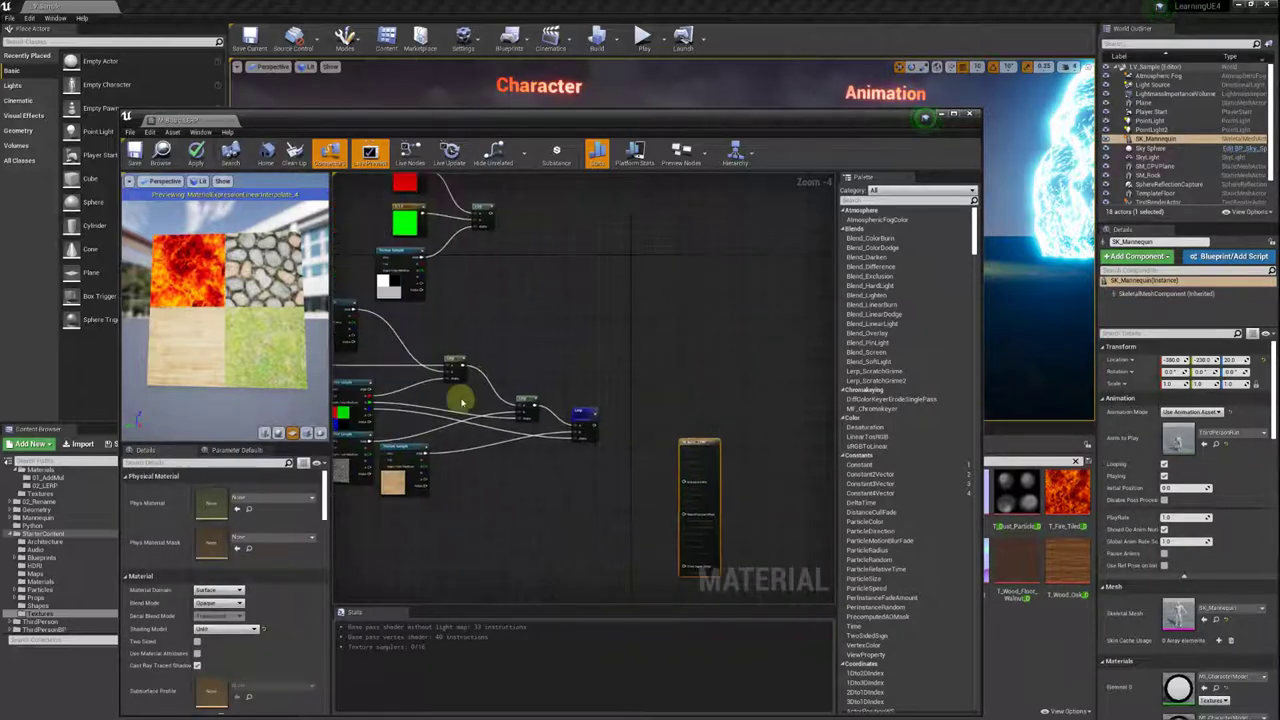
scroll(543, 423, up, 2)
mouse_move(735, 438)
mouse_down()
mouse_move(657, 315)
mouse_move(617, 281)
mouse_up()
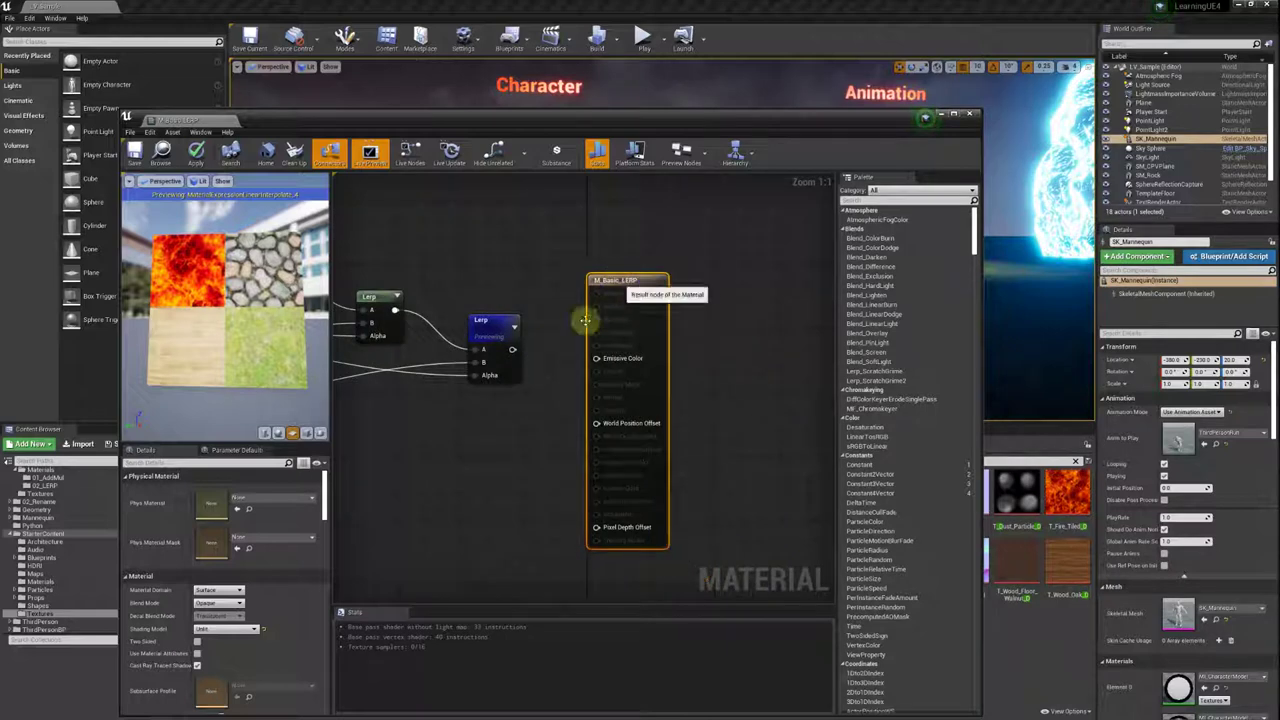
Connect the final Lerp to Emissive Color, stop previewing it, and frame the whole network.
drag(512, 349, 598, 358)
right_click(482, 318)
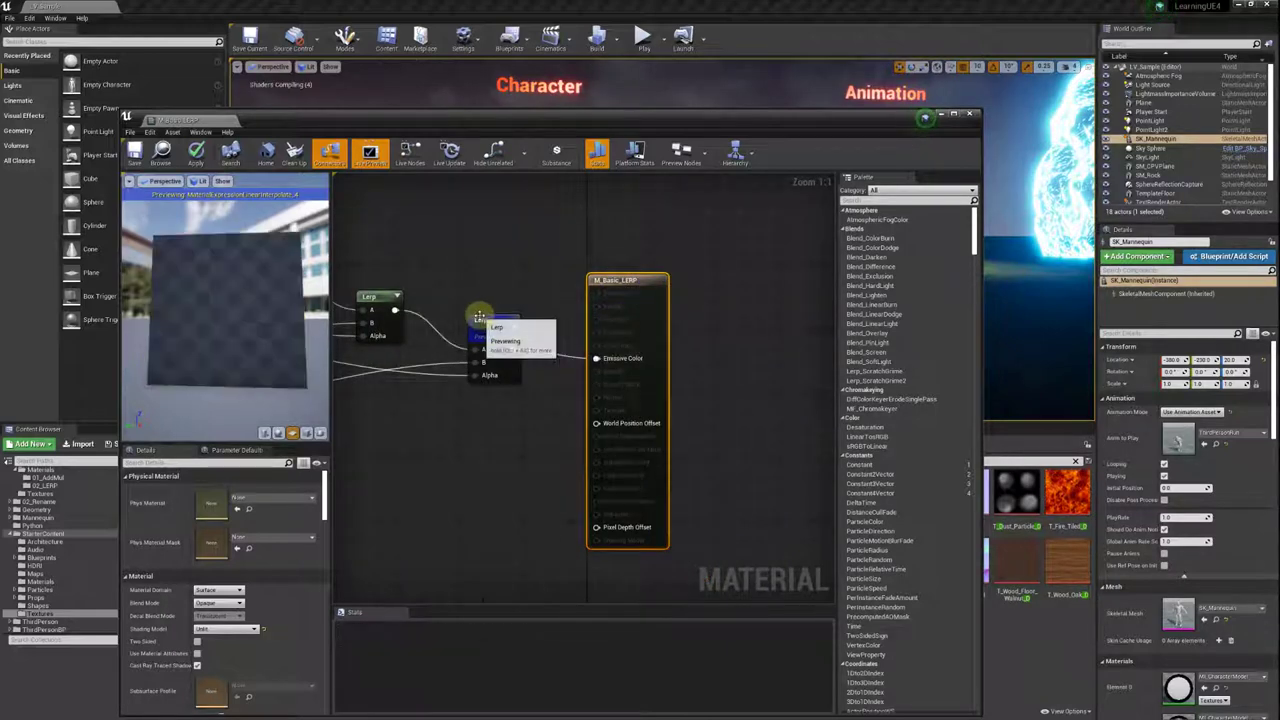
key(Escape)
right_drag(607, 278, 637, 270)
drag(637, 270, 651, 253)
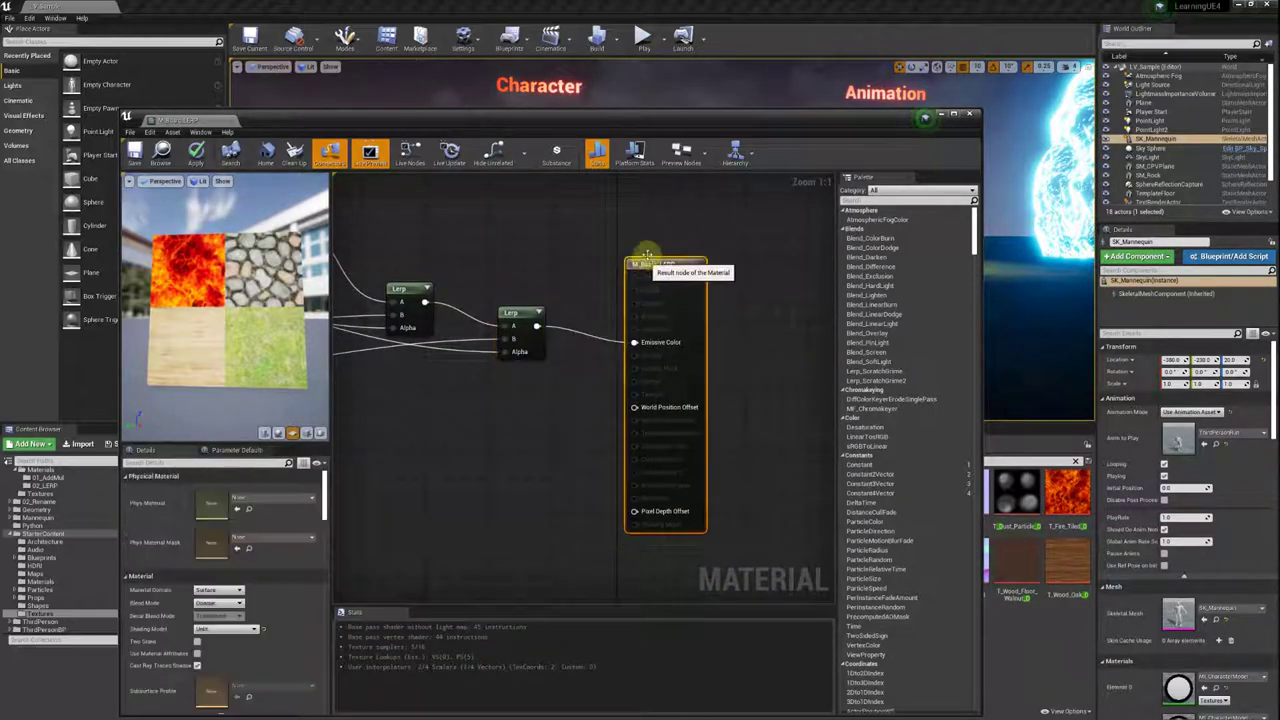
drag(208, 305, 245, 305)
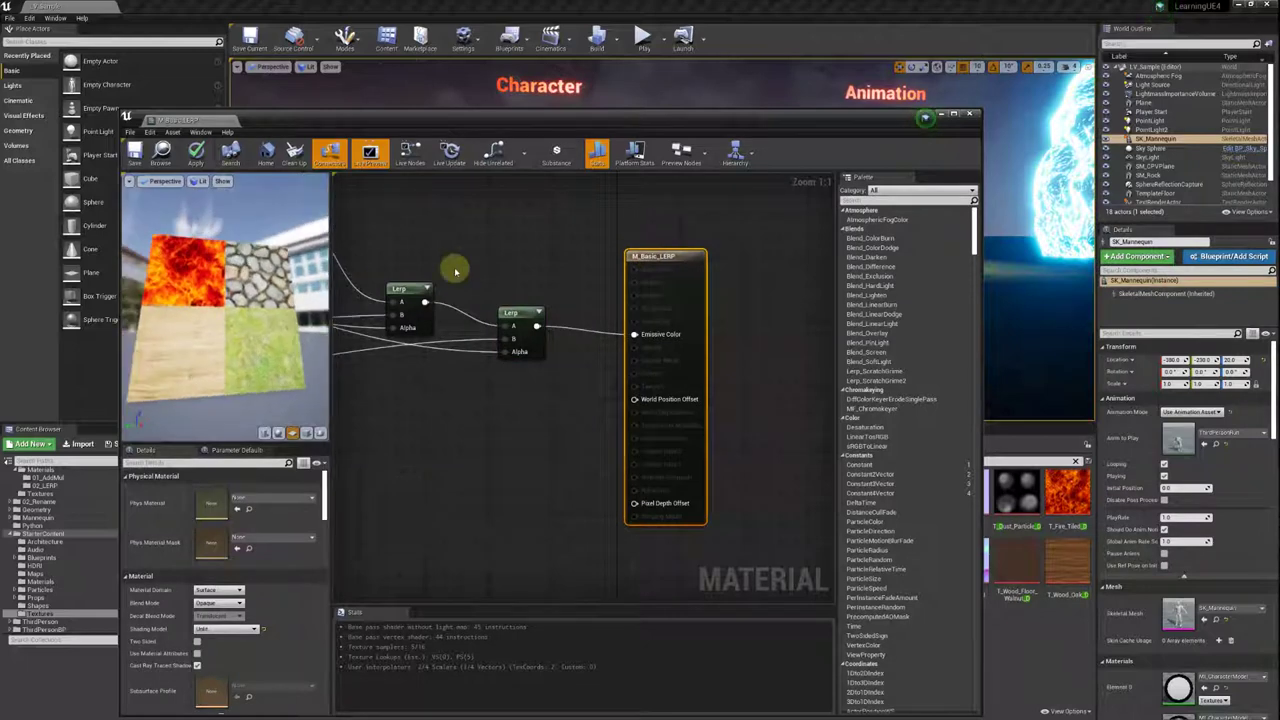
right_drag(454, 271, 574, 271)
scroll(583, 289, down, 3)
scroll(640, 383, down, 1)
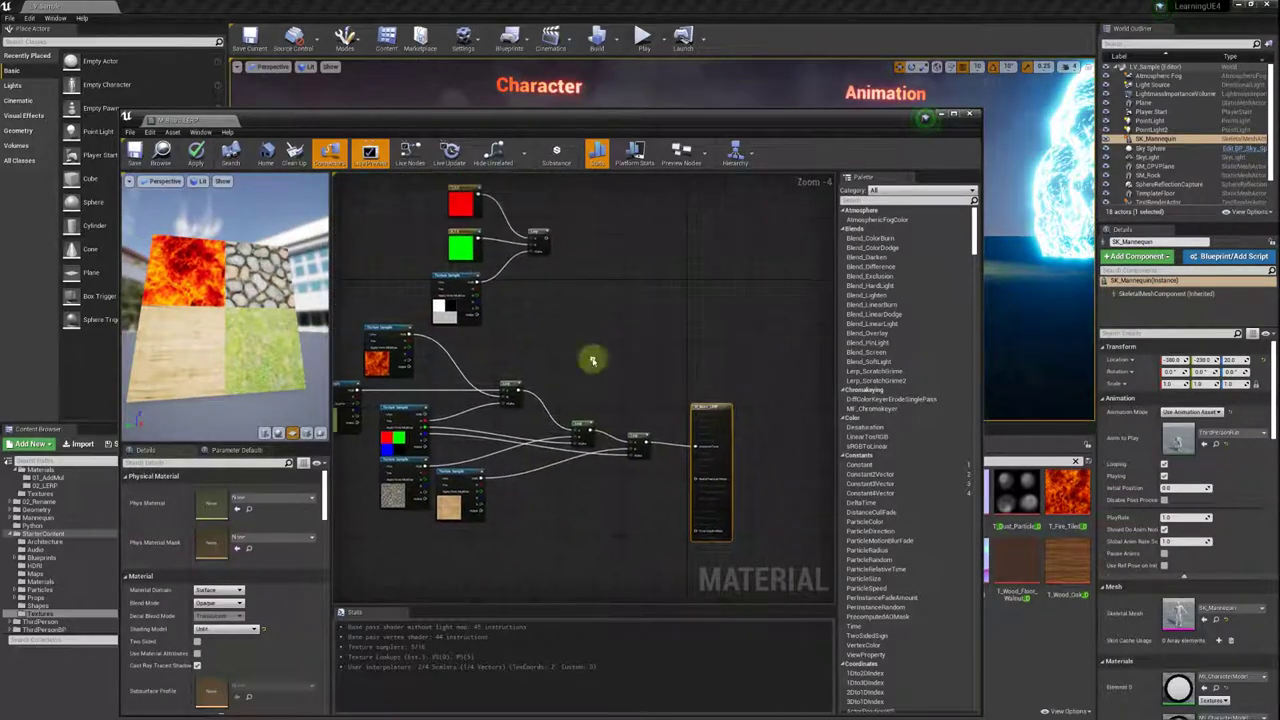
scroll(571, 300, up, 1)
scroll(575, 305, up, 2)
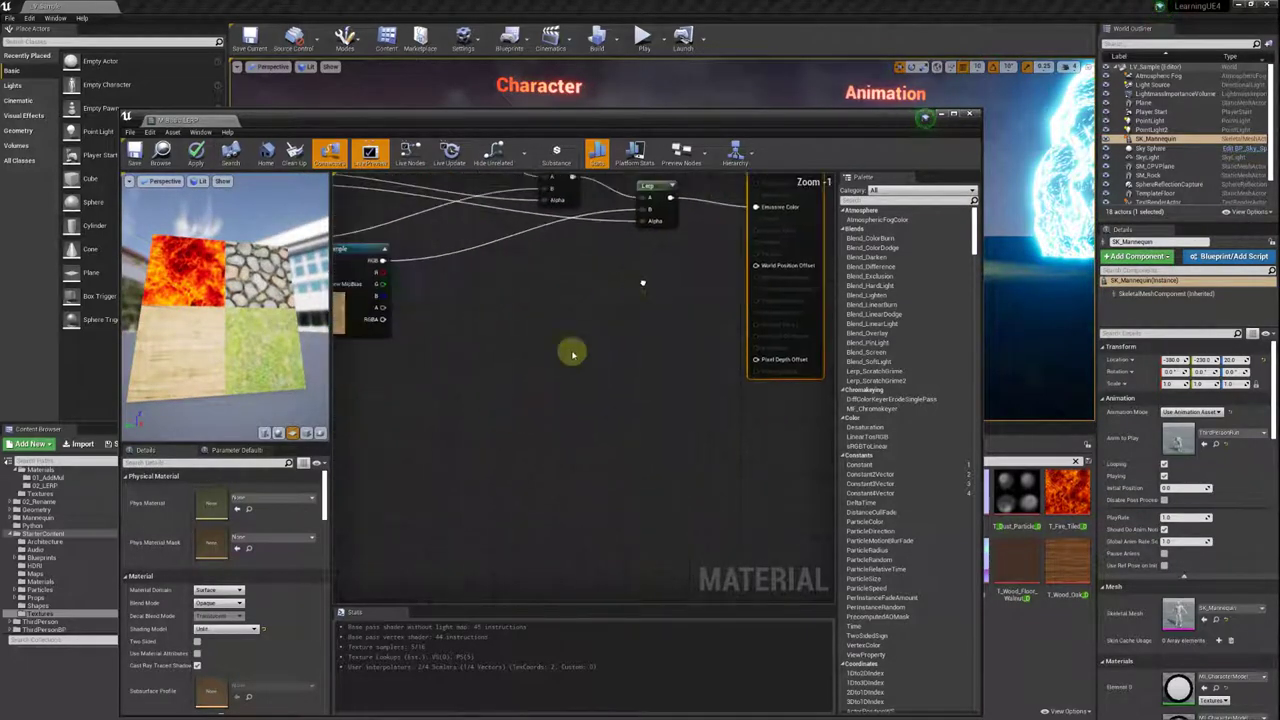
Add a Fresnel node below the texture samples via the 'fres' search.
right_drag(575, 305, 463, 429)
right_click(468, 435)
text(f)
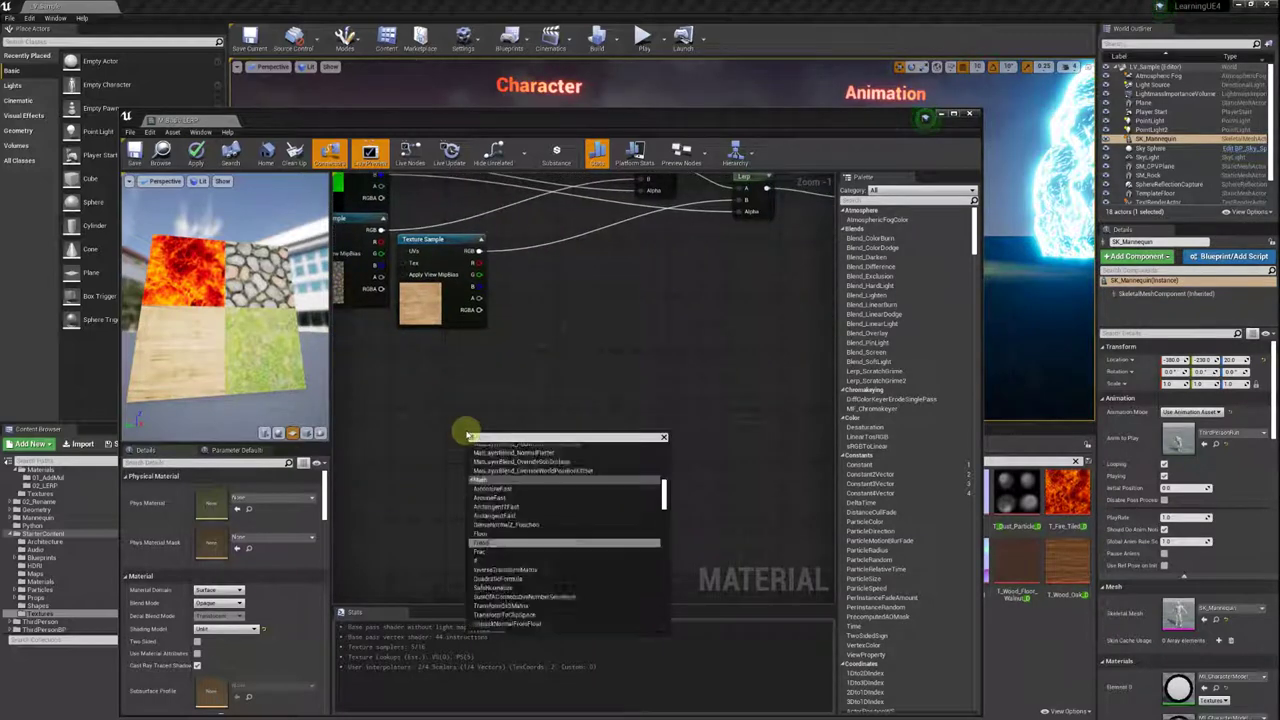
text(resnel)
key(Return)
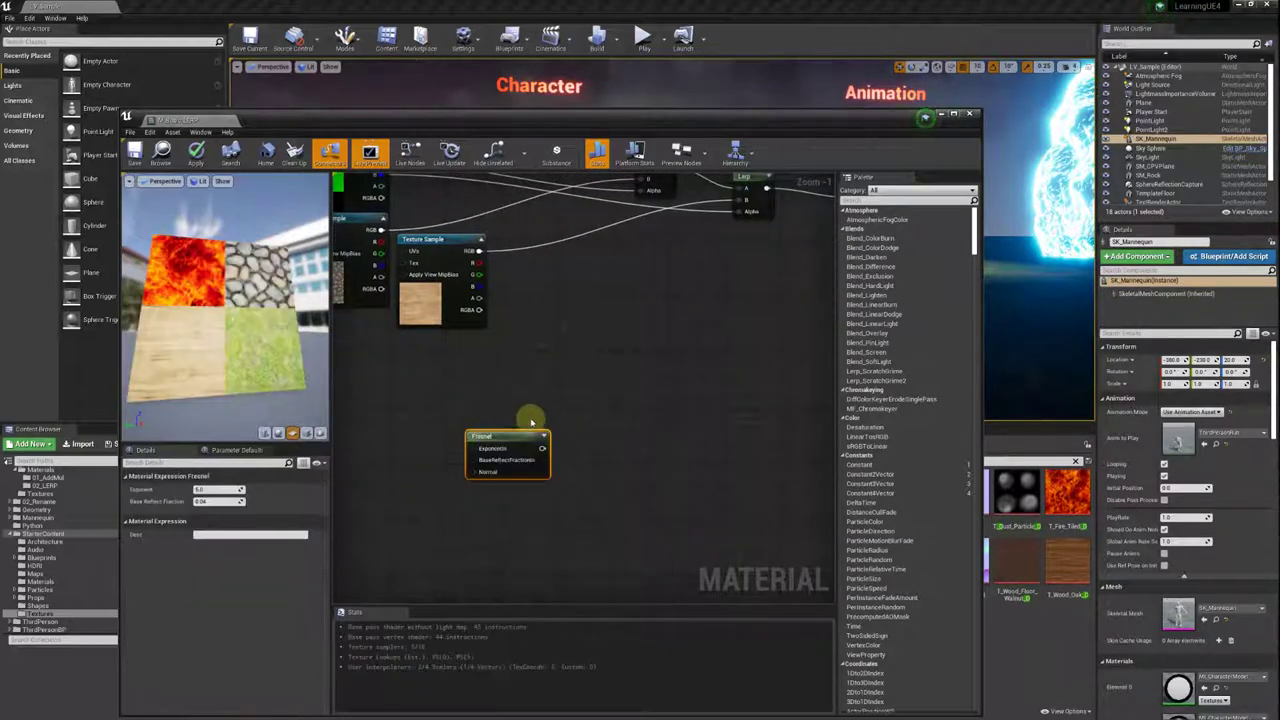
drag(509, 423, 509, 401)
Switch the preview mesh to a sphere and preview the Fresnel node.
click(278, 432)
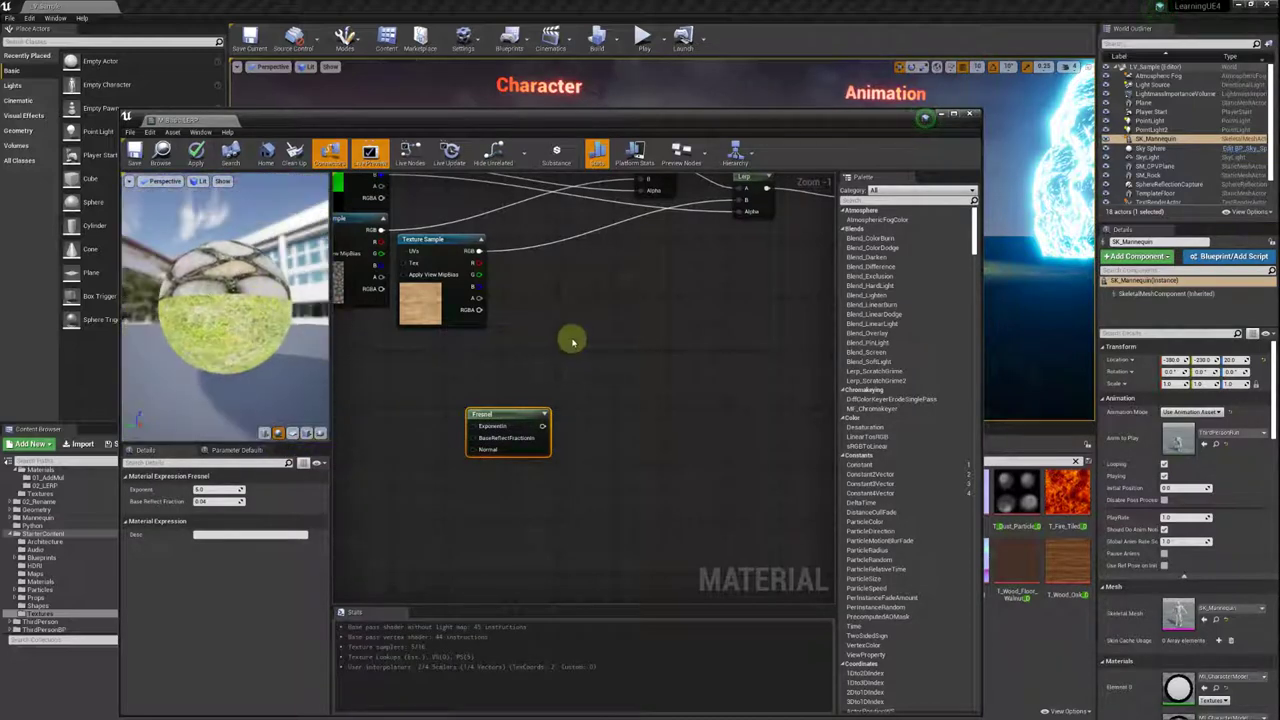
right_click(490, 416)
click(494, 420)
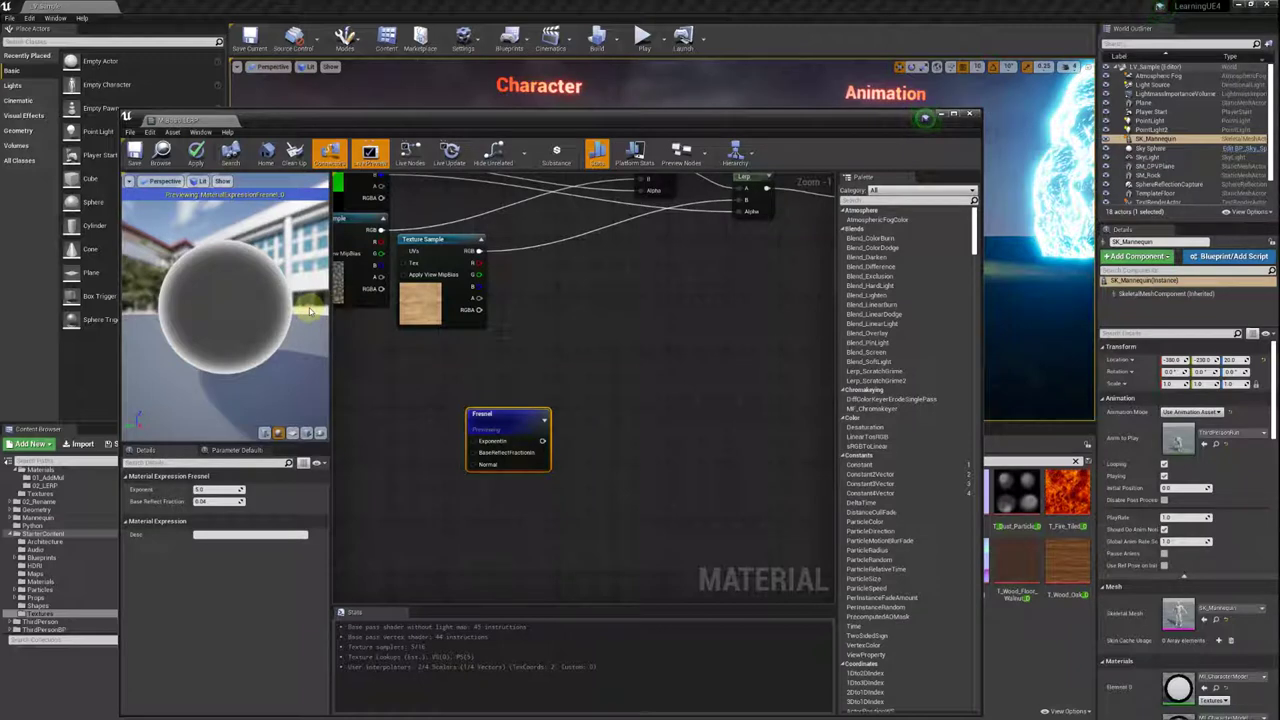
Set Fresnel Base Reflect Fraction to 0 and orbit the sphere to inspect the black-to-white rim.
right_drag(510, 411, 486, 409)
drag(486, 409, 500, 395)
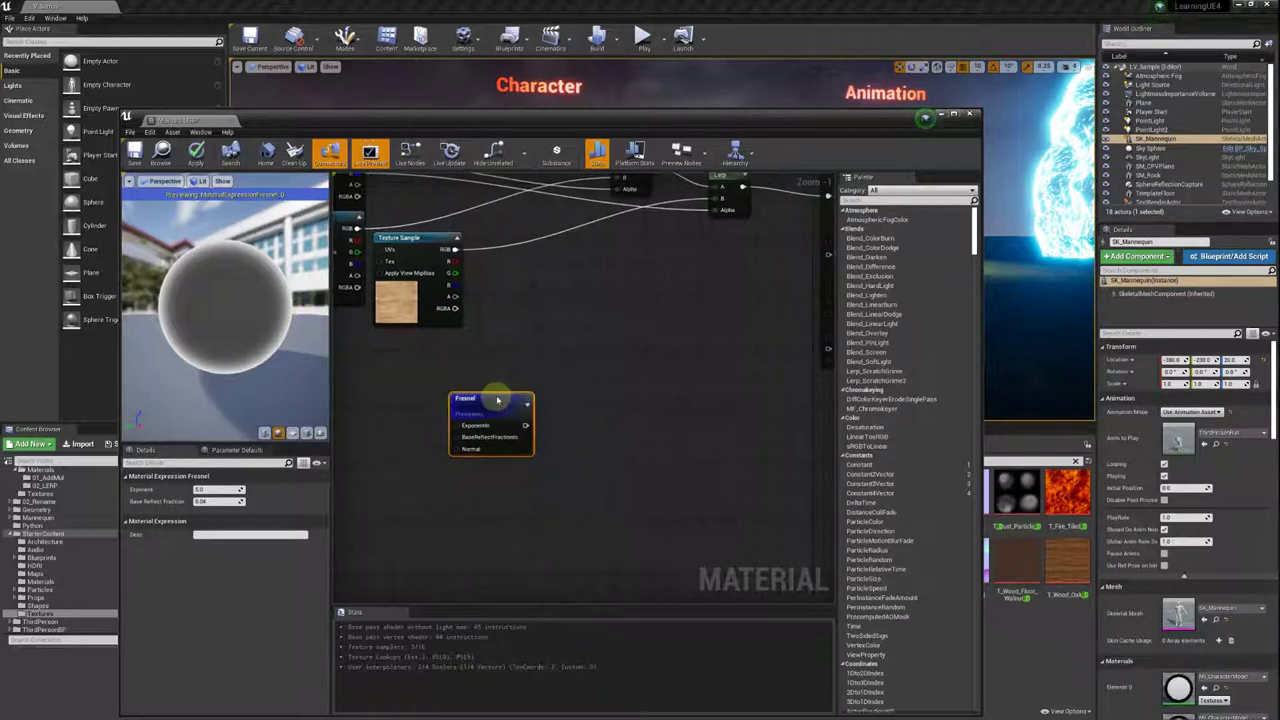
click(227, 500)
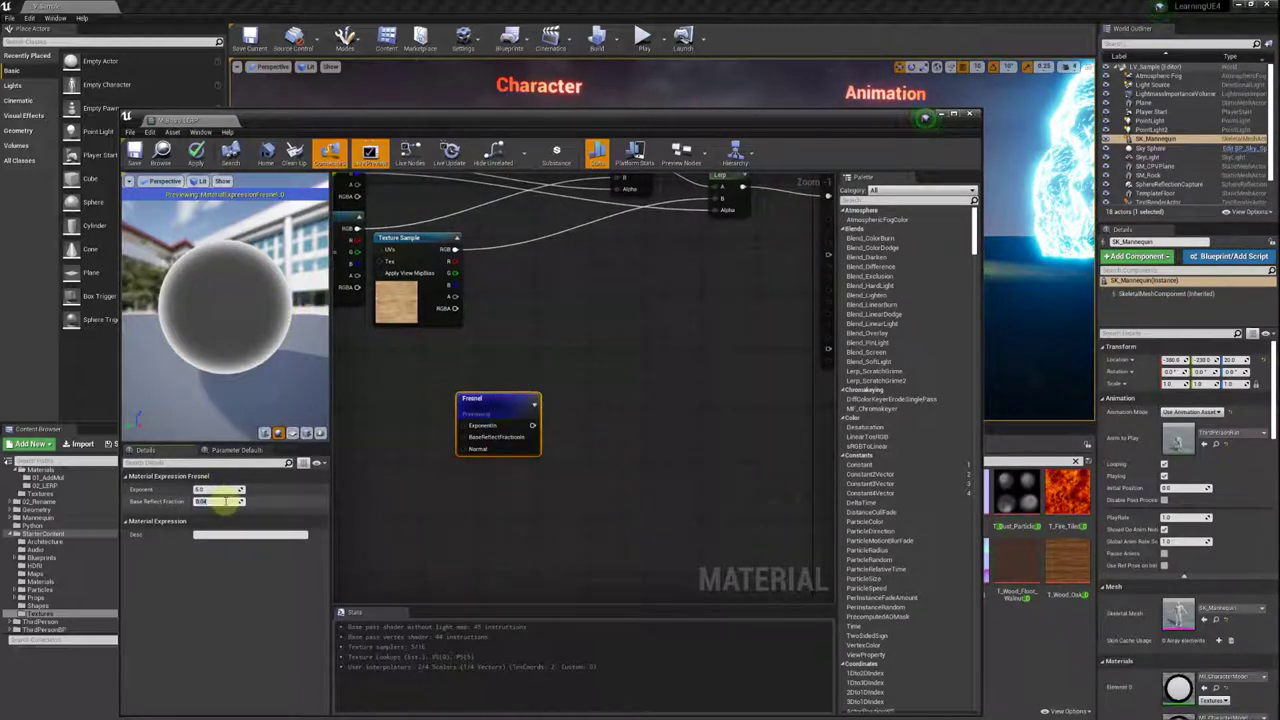
key(Return)
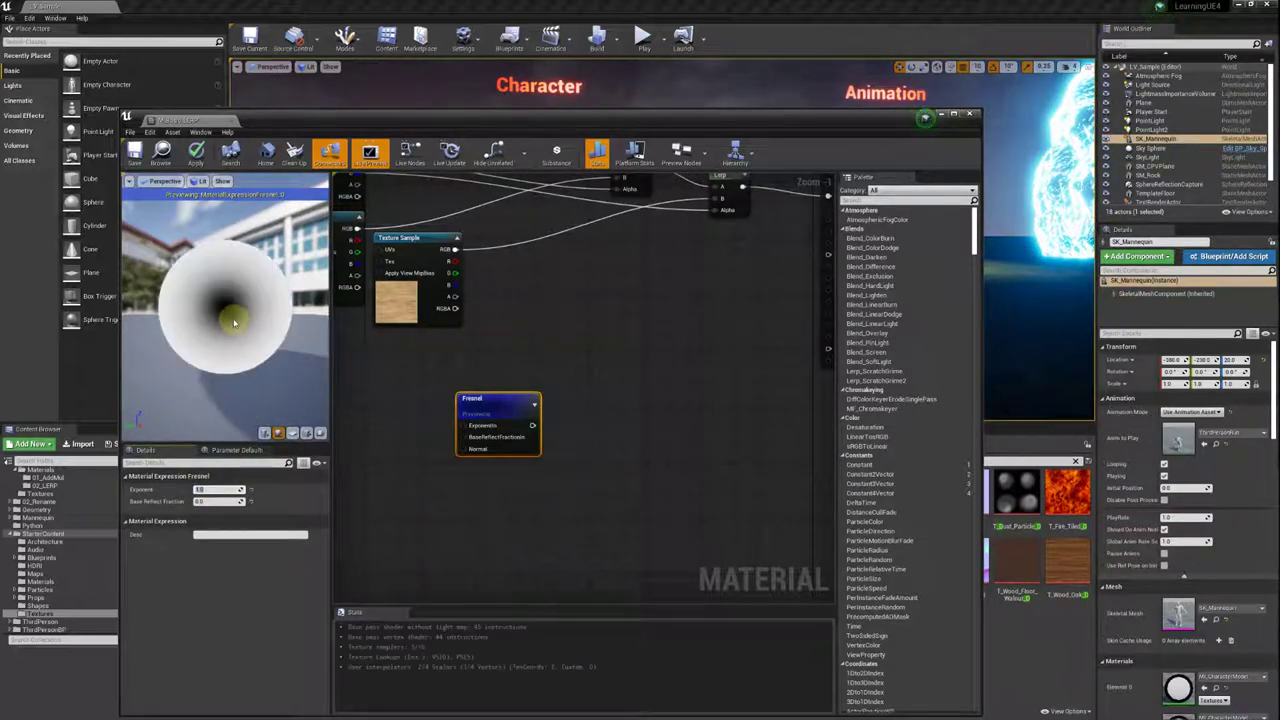
right_drag(574, 364, 562, 366)
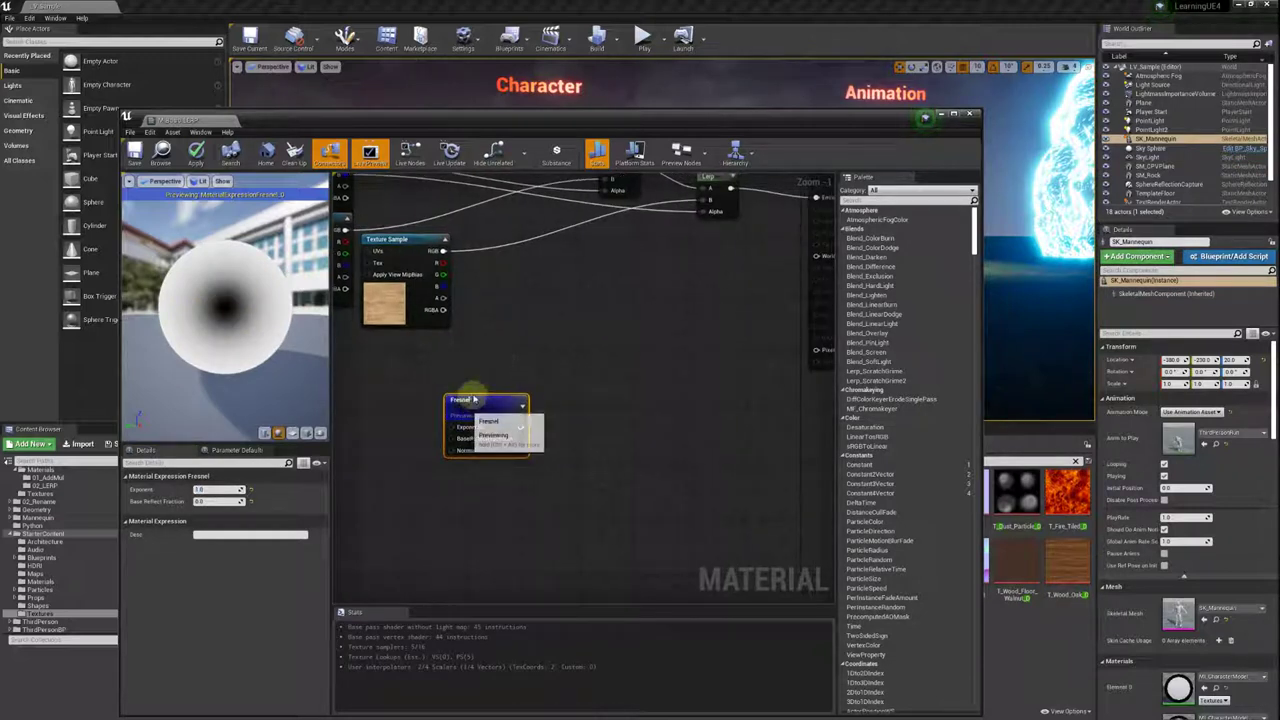
drag(466, 400, 461, 387)
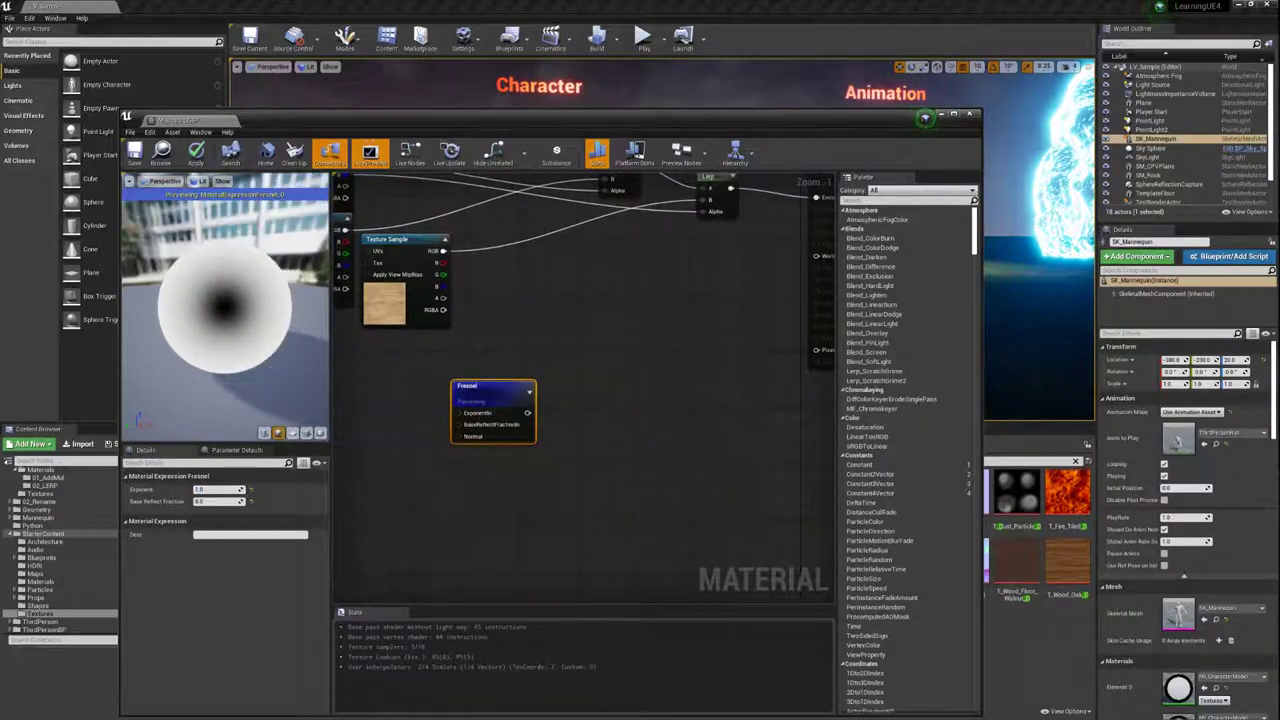
drag(271, 328, 271, 328)
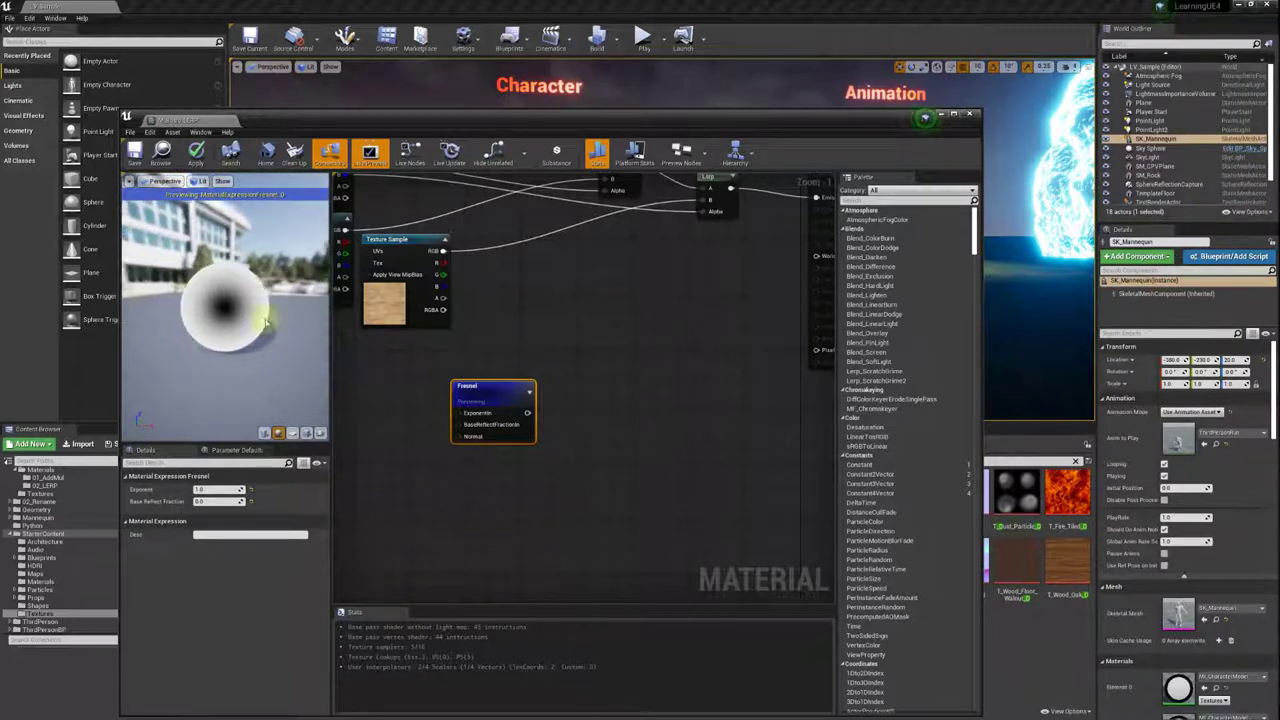
right_drag(554, 355, 518, 377)
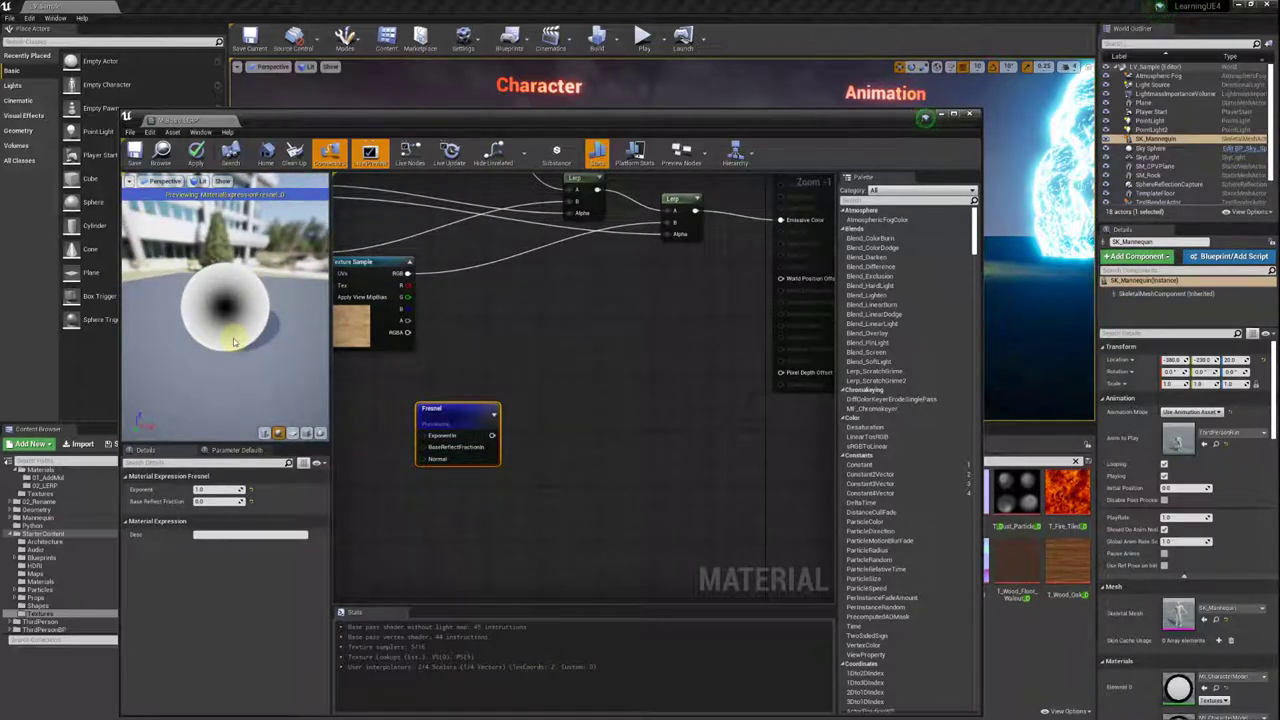
right_drag(530, 357, 565, 362)
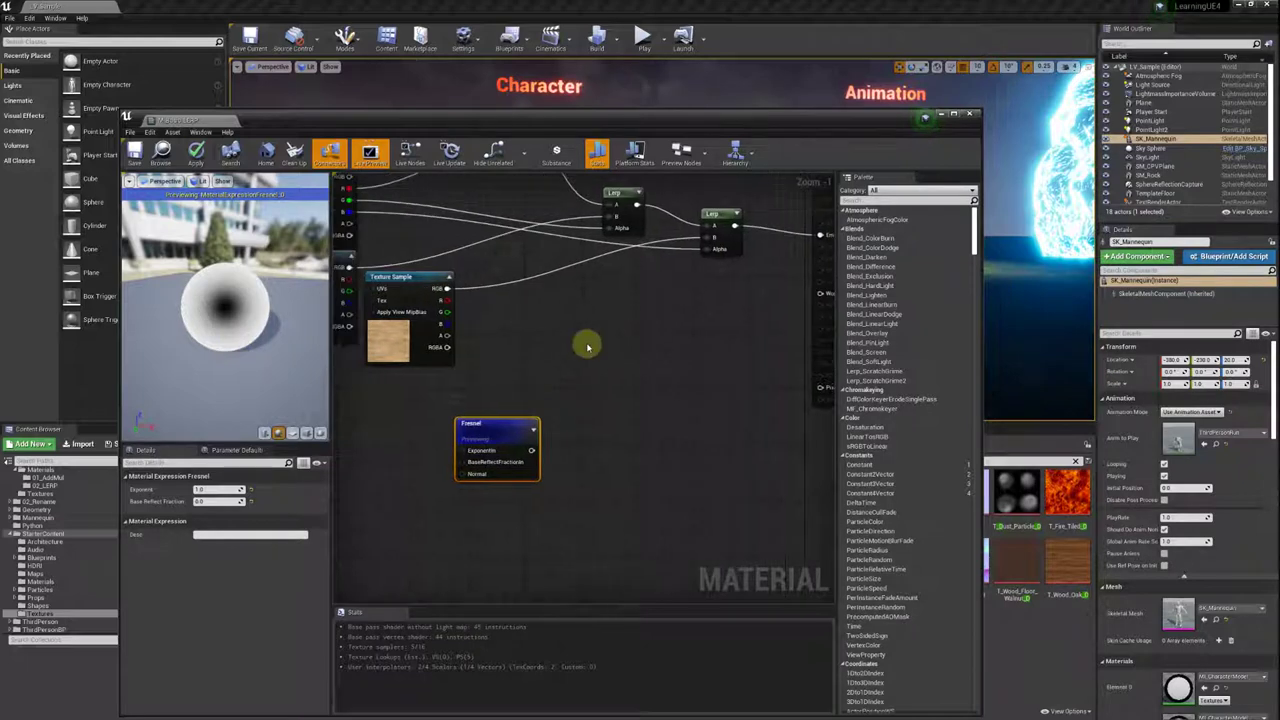
Add a new Lerp node and arrange it above the Fresnel node.
right_drag(566, 343, 588, 348)
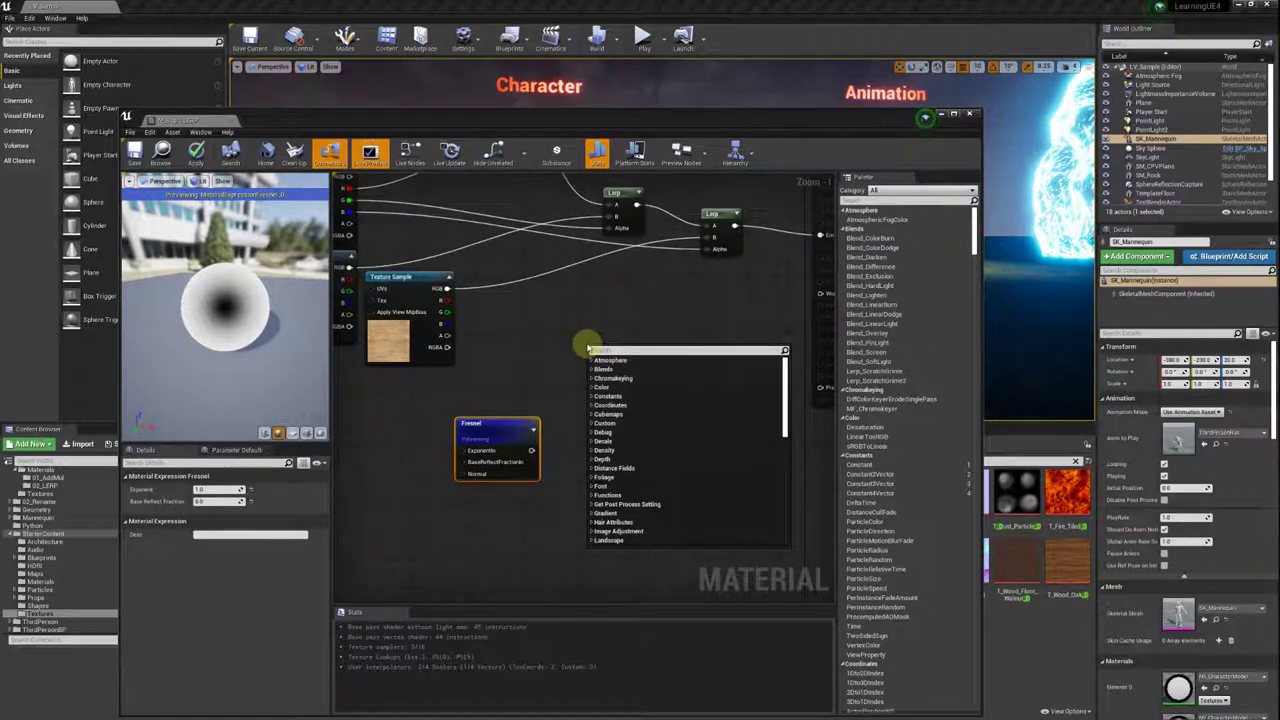
click(549, 360)
click(640, 378)
right_drag(645, 385, 668, 381)
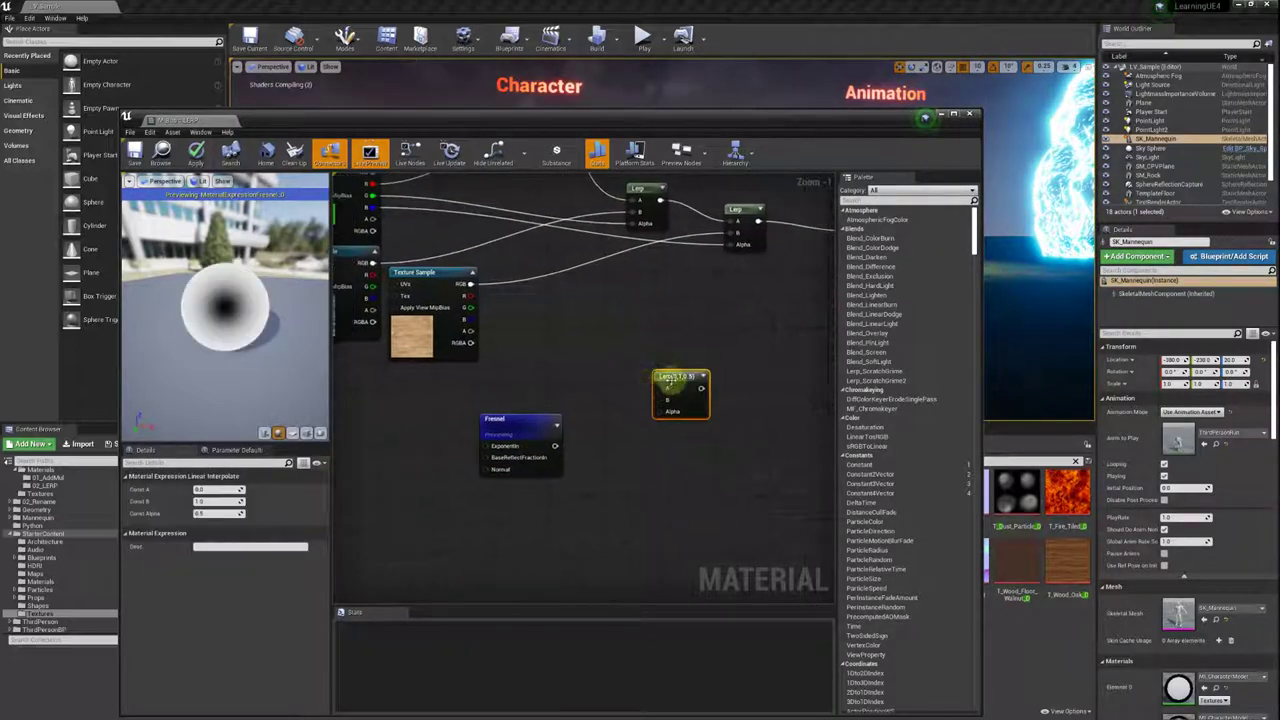
drag(668, 380, 655, 402)
right_drag(655, 402, 695, 388)
drag(620, 428, 583, 447)
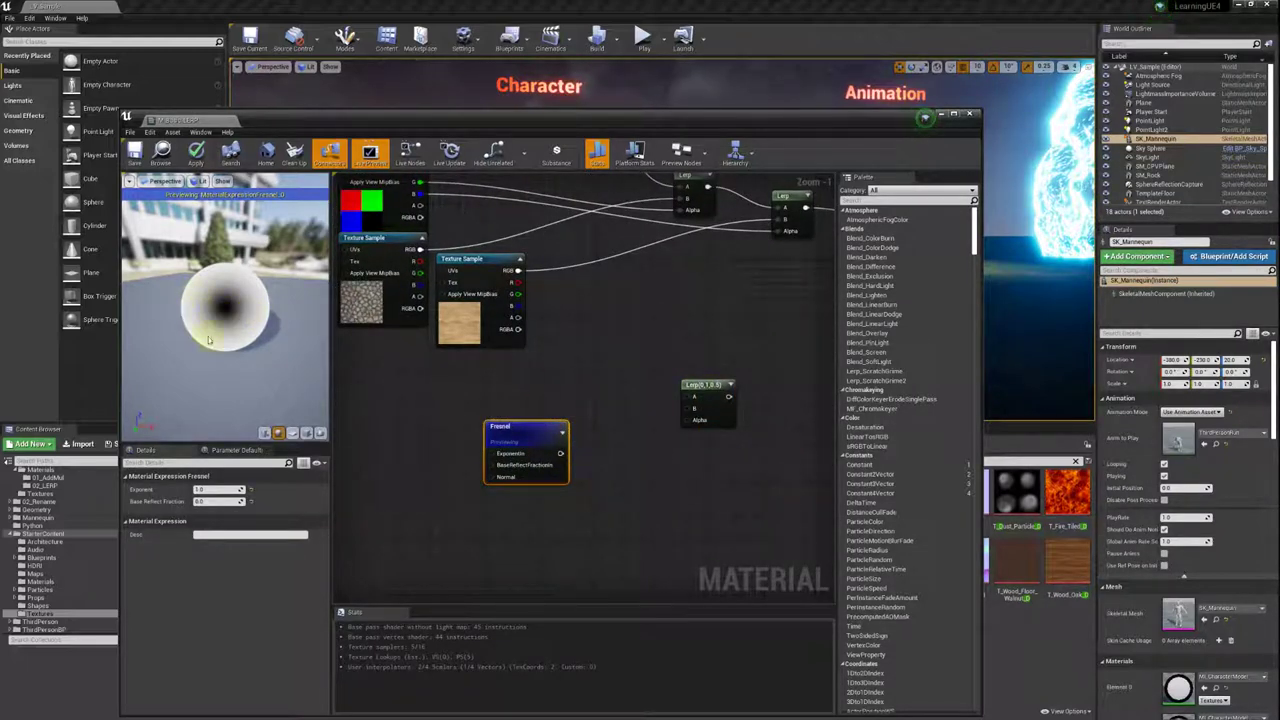
Connect the Fresnel output to the new Lerp's Alpha pin.
right_drag(575, 368, 524, 366)
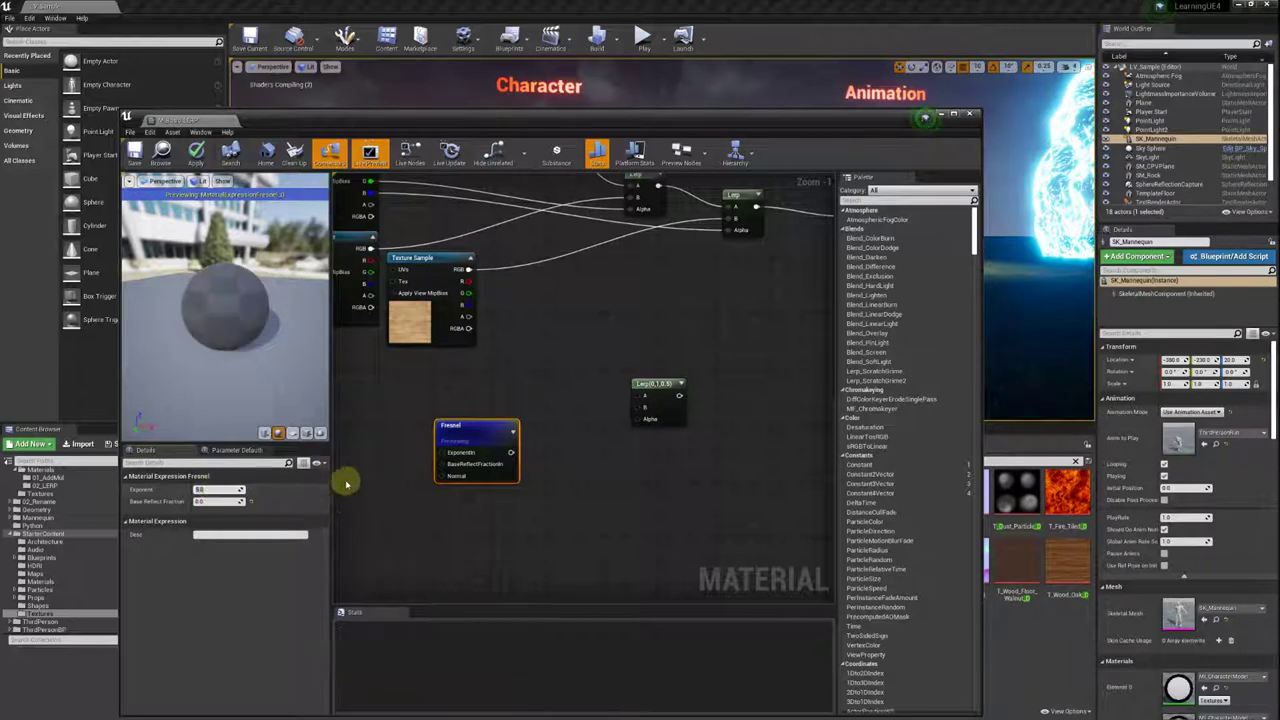
right_drag(512, 456, 478, 432)
drag(478, 432, 612, 395)
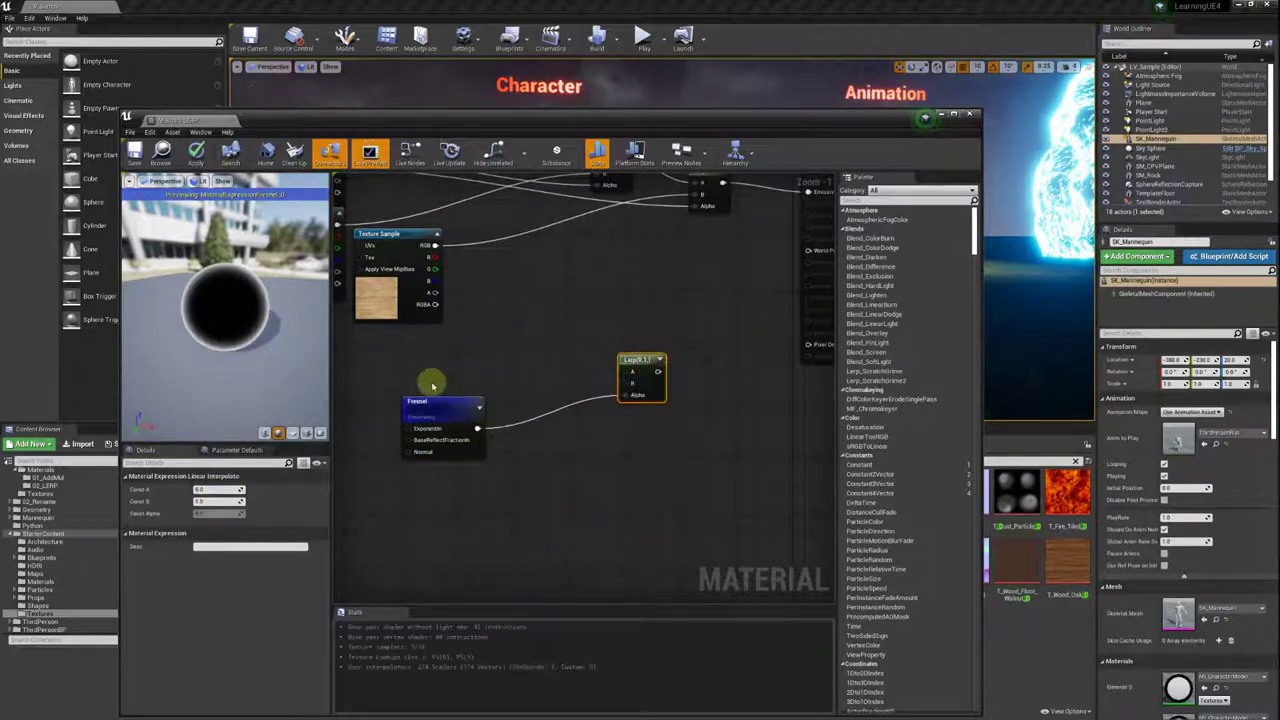
drag(428, 423, 436, 465)
Add a Constant3Vector node and wire it into the Fresnel Lerp's A input.
right_drag(472, 428, 459, 397)
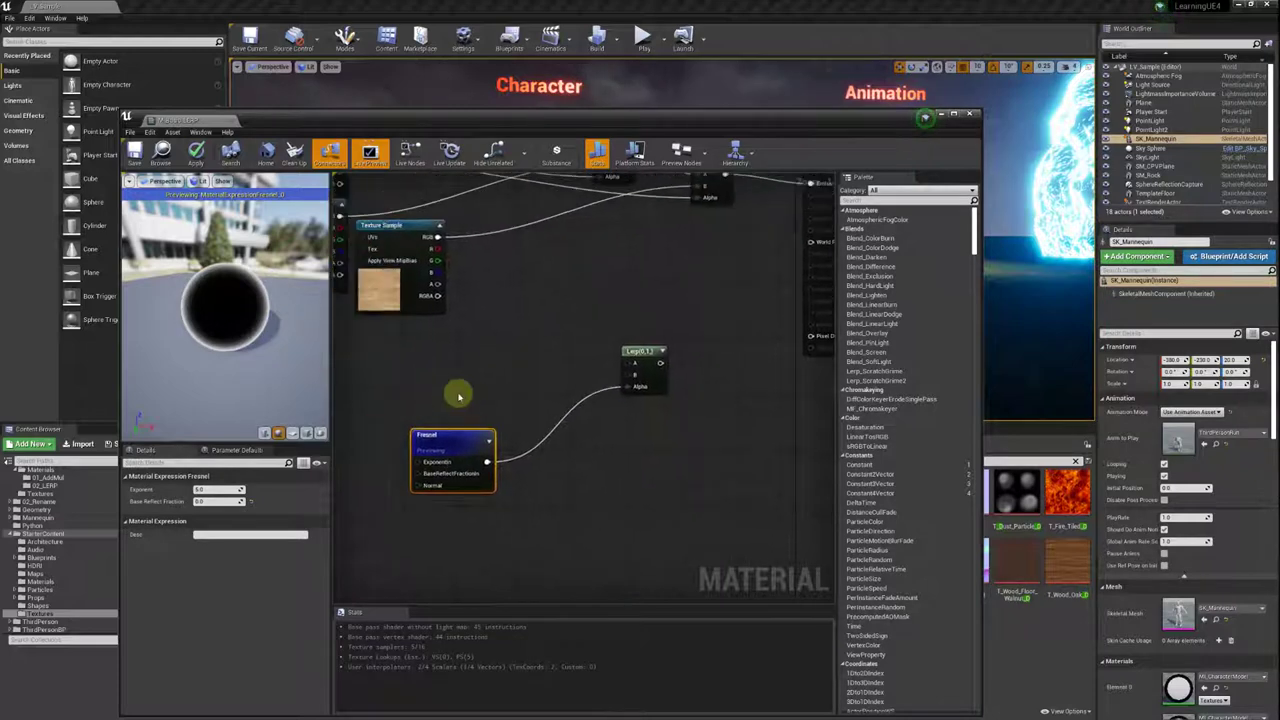
scroll(460, 401, up, 1)
click(469, 362)
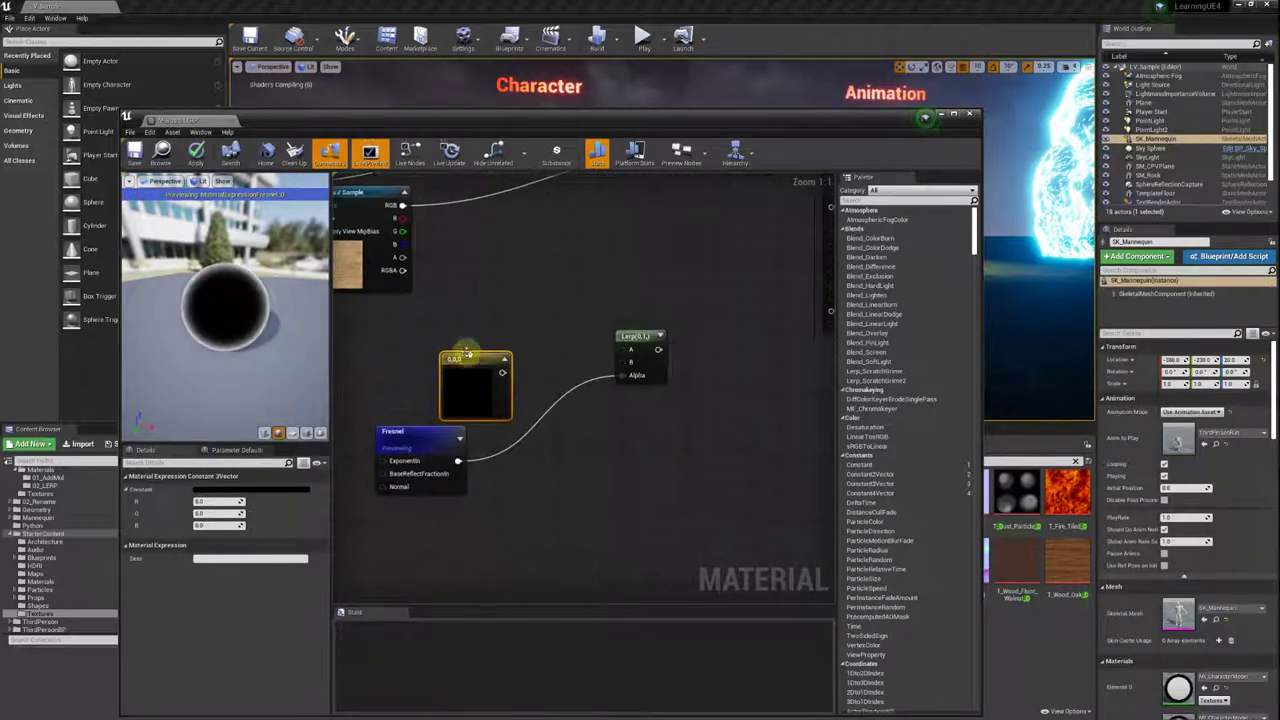
right_drag(398, 356, 498, 318)
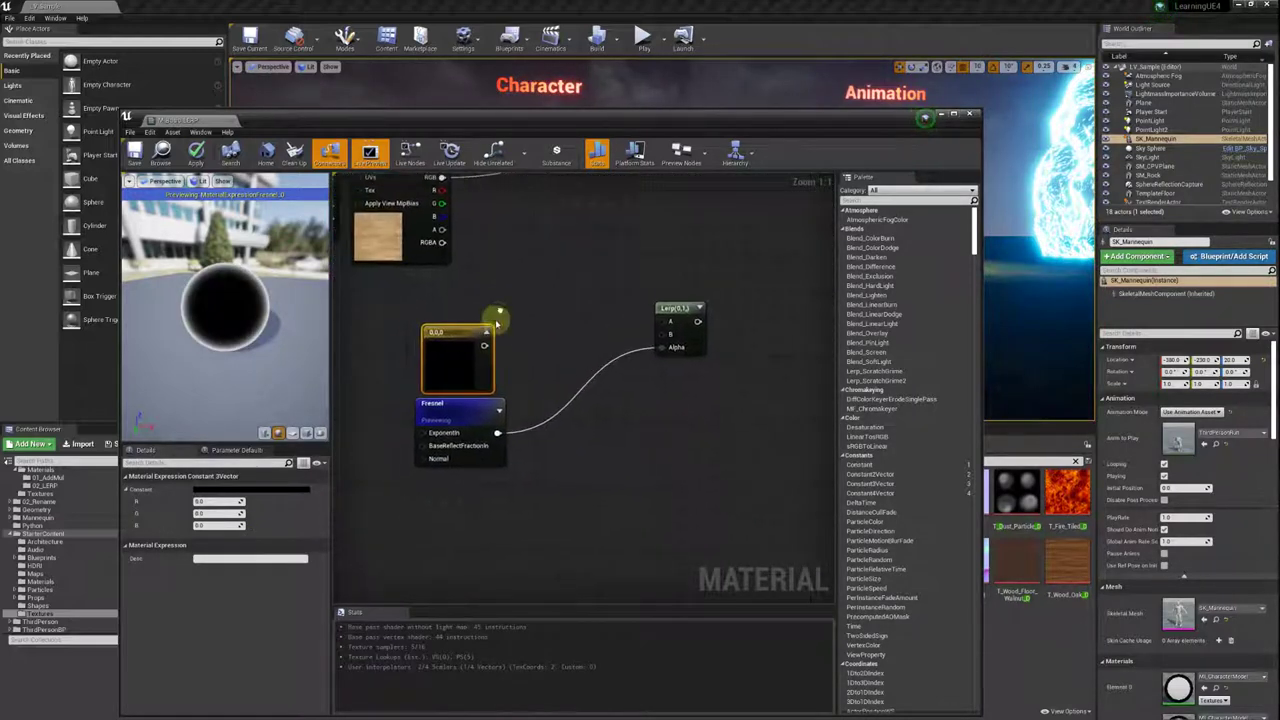
drag(483, 347, 660, 333)
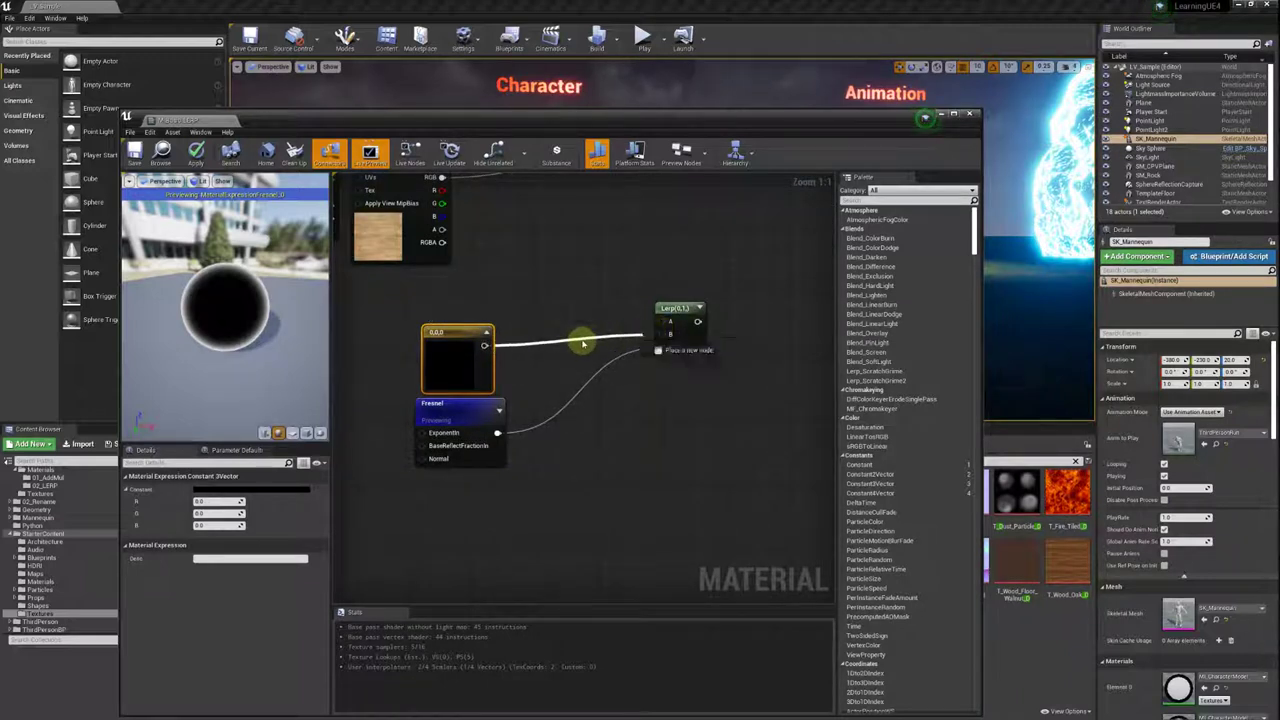
drag(583, 344, 583, 344)
click(308, 316)
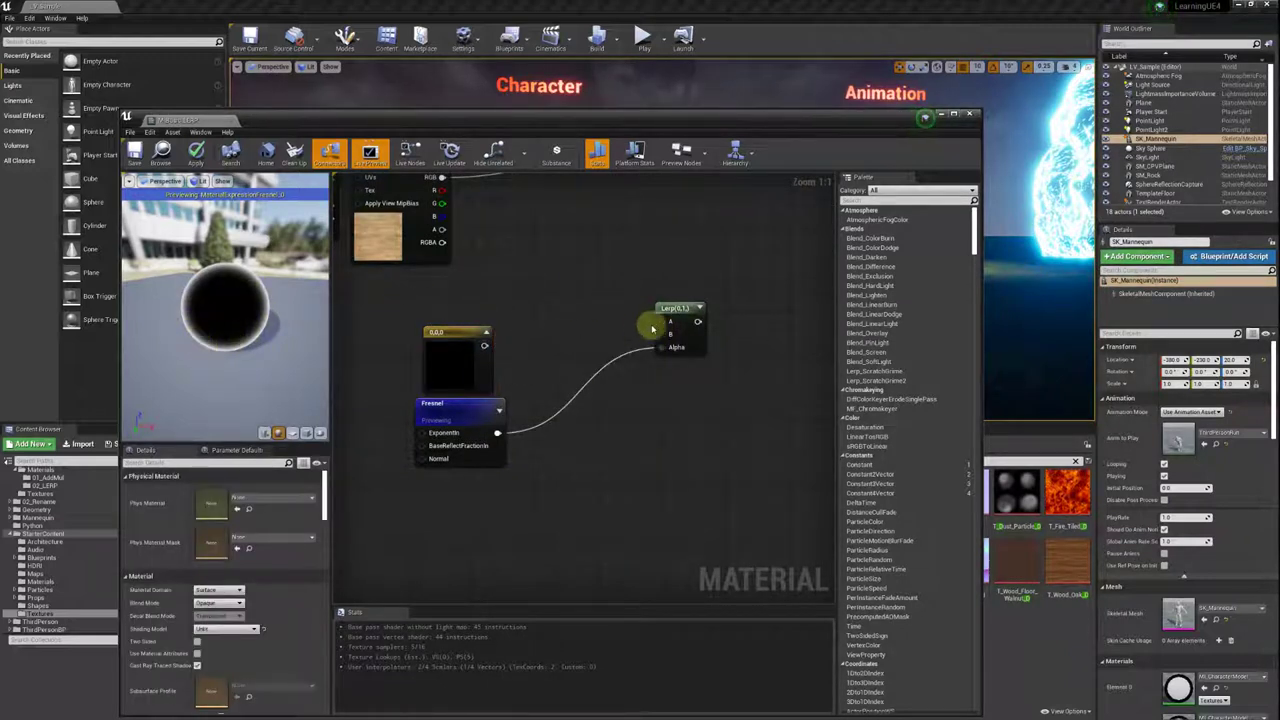
drag(484, 346, 660, 337)
click(457, 370)
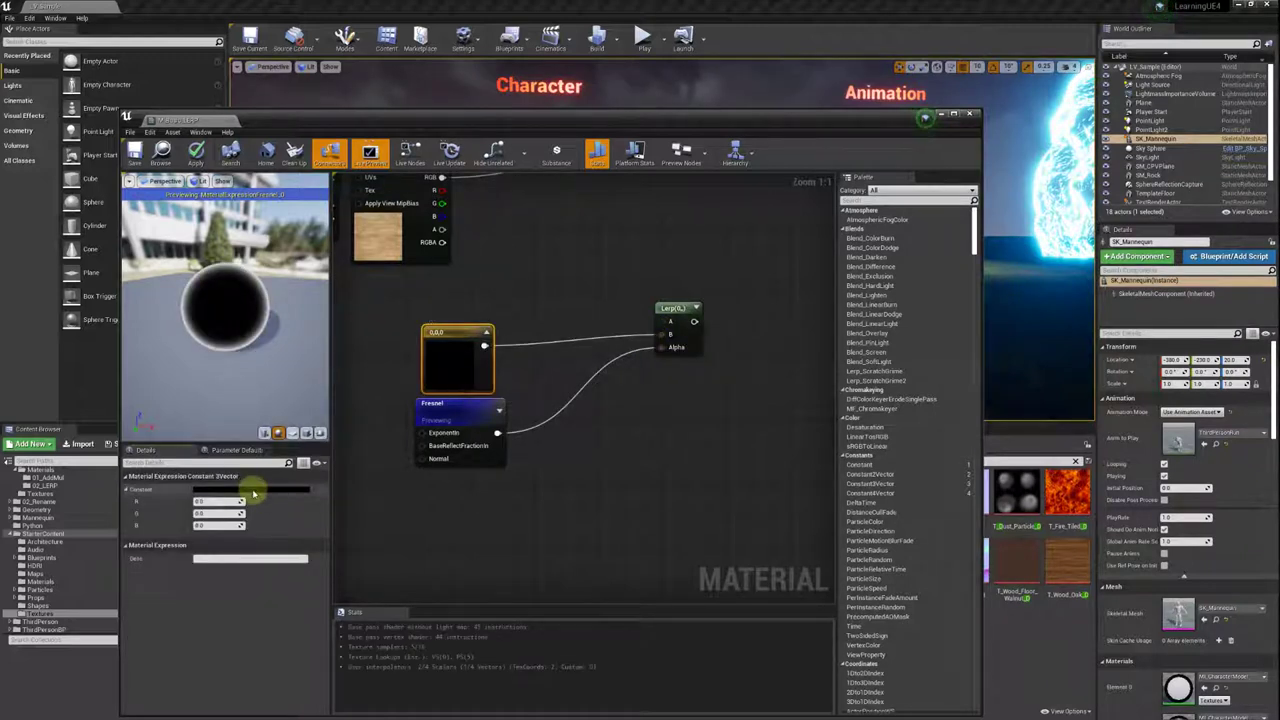
Set the first constant's colour to blue 0.0317, 0.196, 1.
click(254, 490)
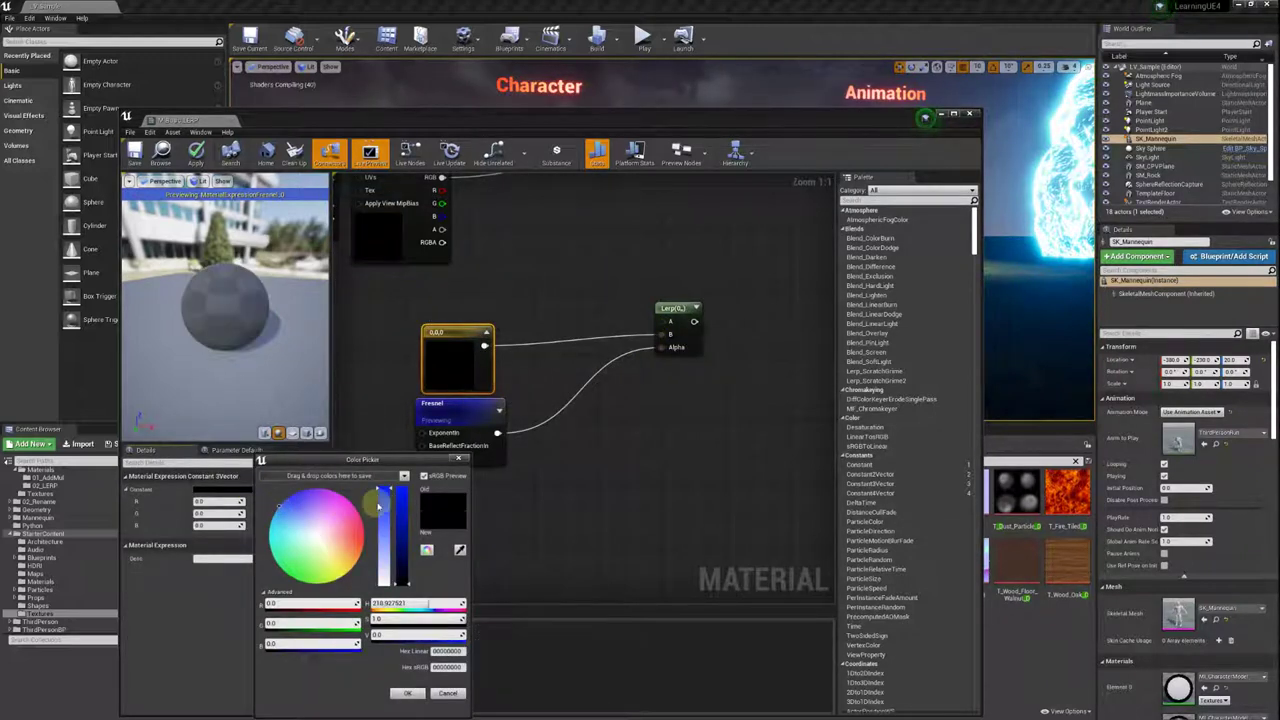
click(380, 531)
drag(404, 527, 404, 480)
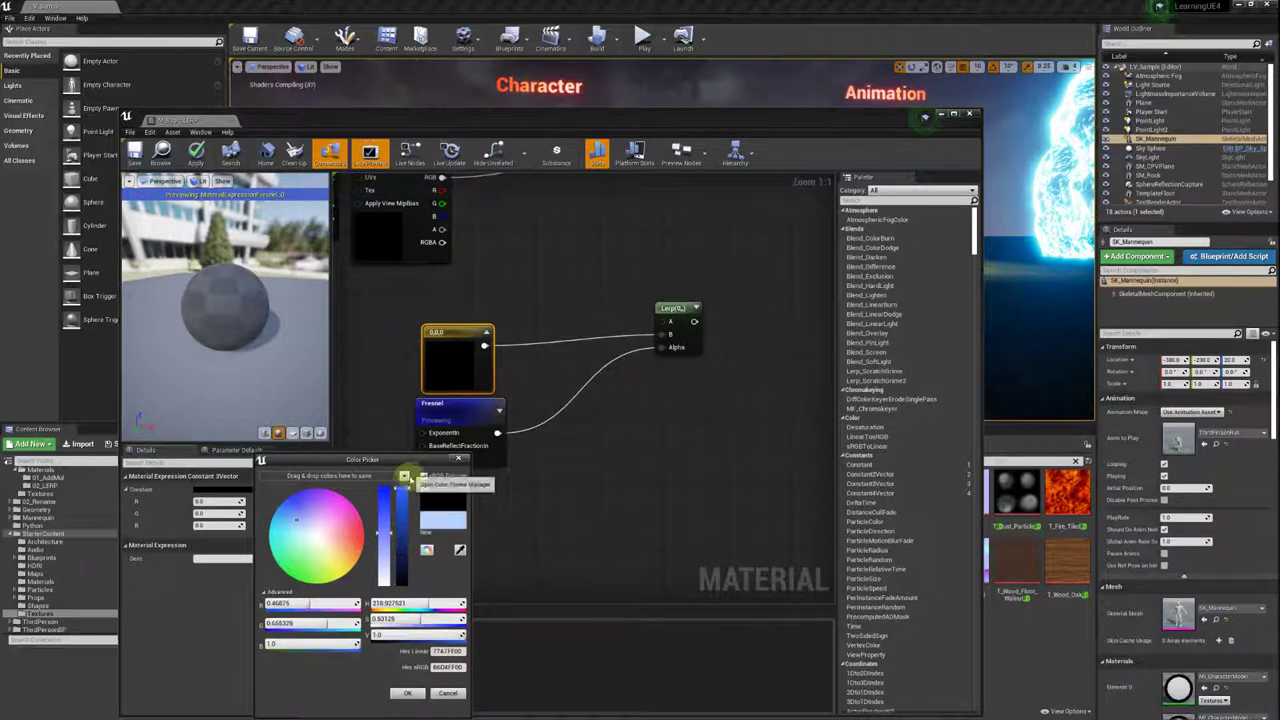
click(286, 498)
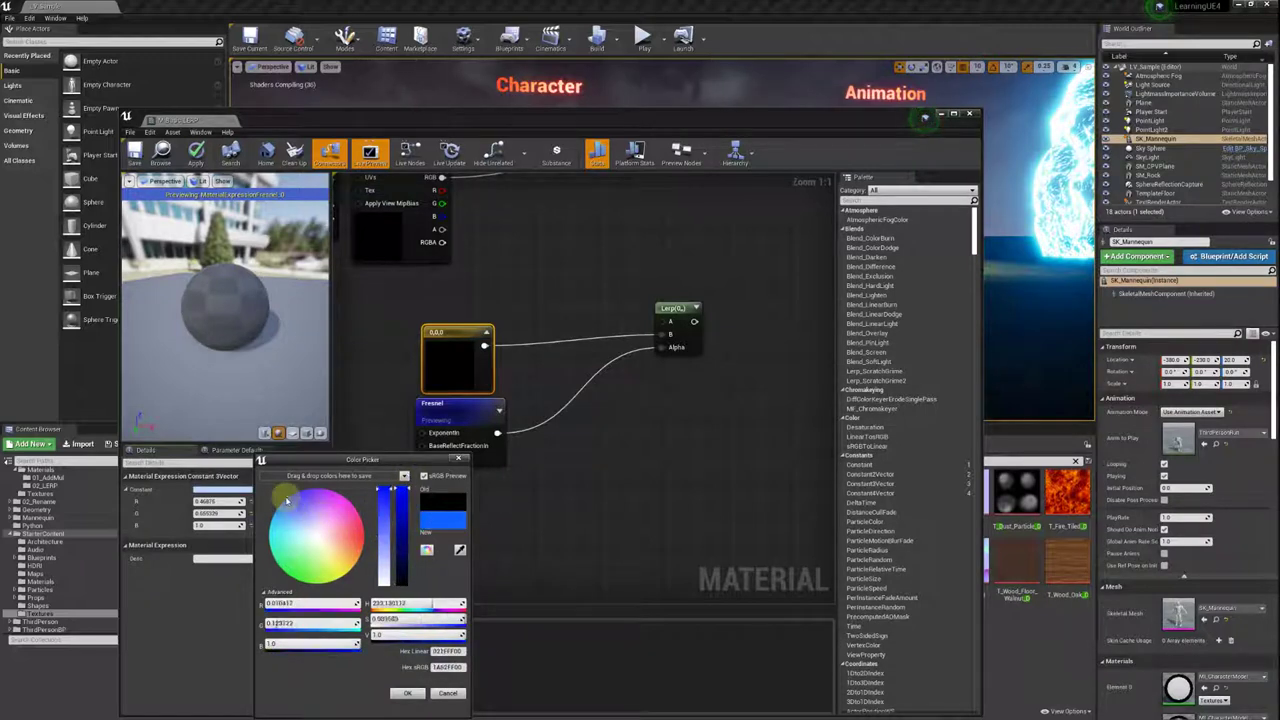
click(405, 693)
Add a second Constant3Vector coloured blue 0, 0.0387, 1, repositioning the Fresnel node.
right_drag(654, 449, 665, 524)
mouse_move(470, 468)
mouse_down()
mouse_move(475, 523)
mouse_move(466, 474)
mouse_up()
right_drag(479, 366, 461, 378)
click(466, 371)
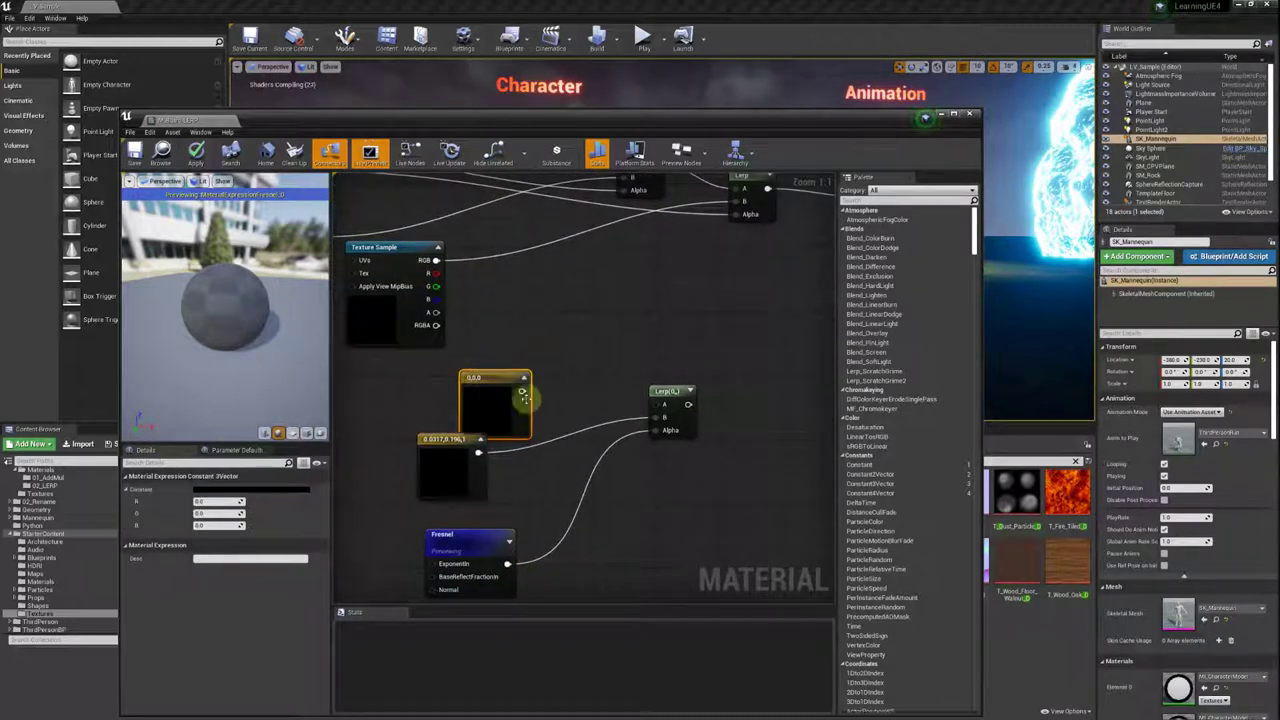
drag(472, 392, 488, 375)
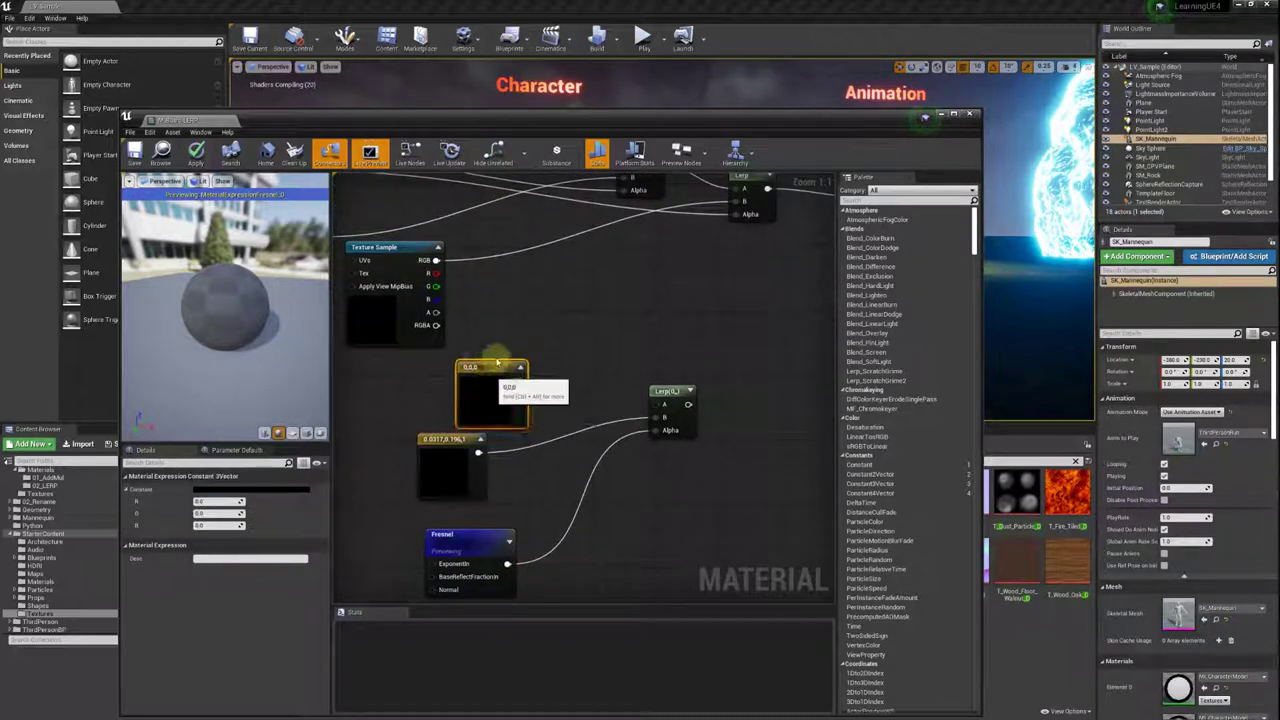
click(240, 489)
click(366, 495)
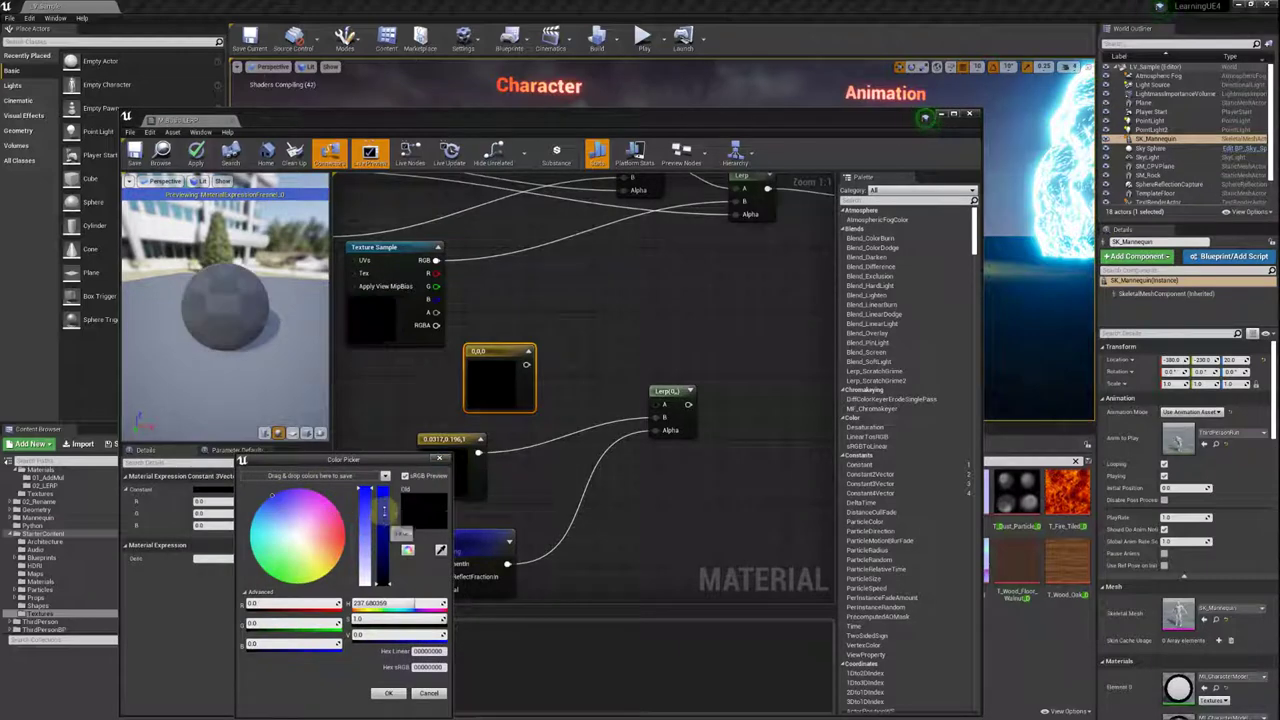
key(Return)
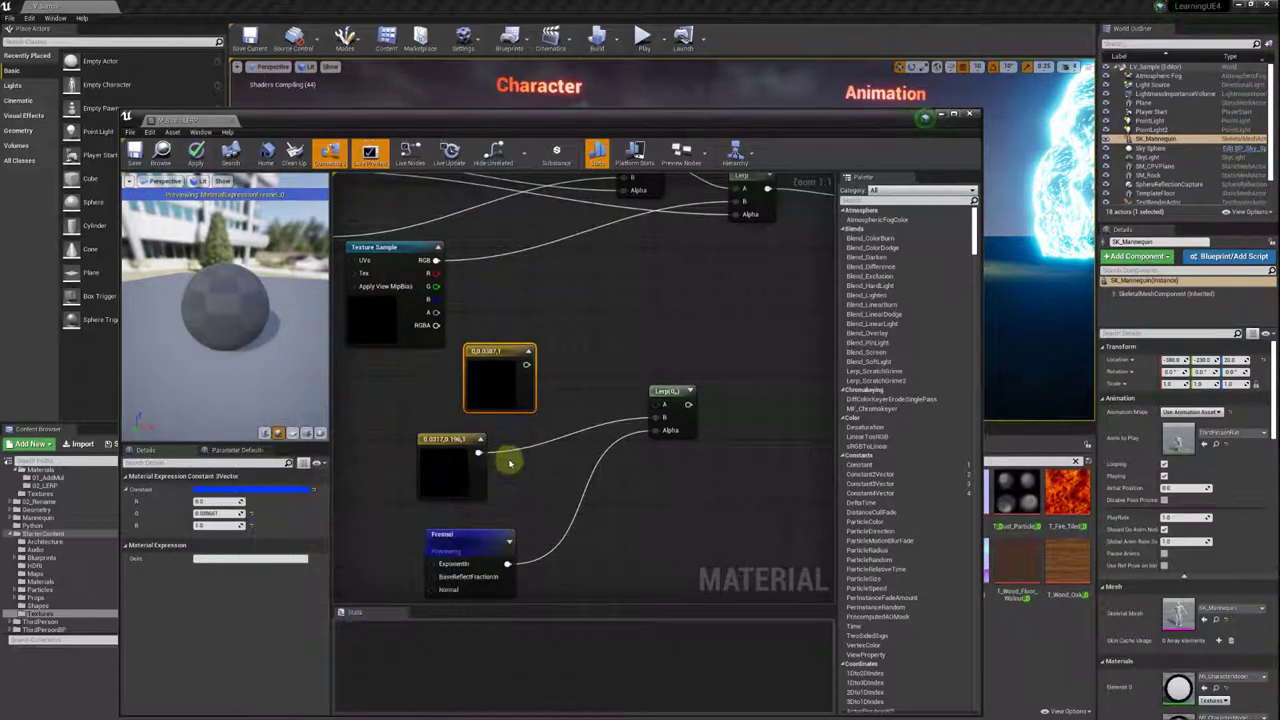
right_drag(457, 434, 418, 466)
Wire the second blue constant into the Fresnel Lerp and connect the Lerp to Emissive Color.
drag(418, 466, 431, 472)
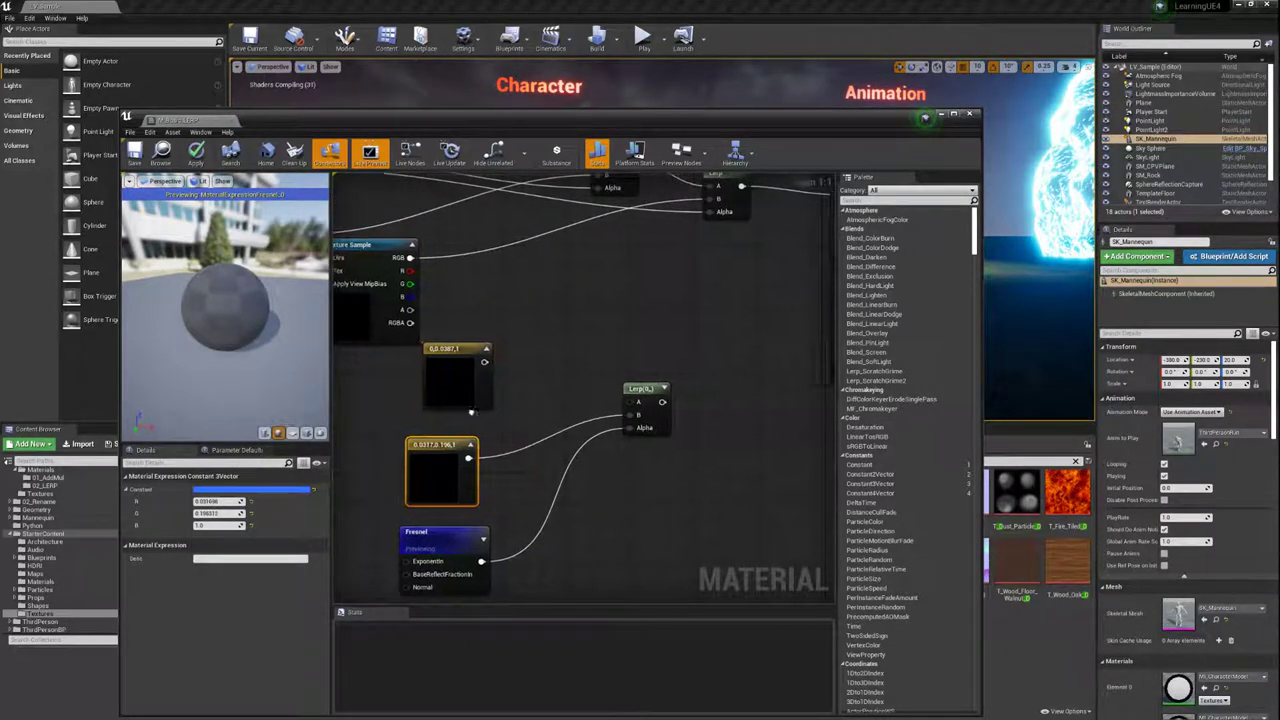
drag(457, 362, 608, 404)
right_drag(735, 305, 631, 370)
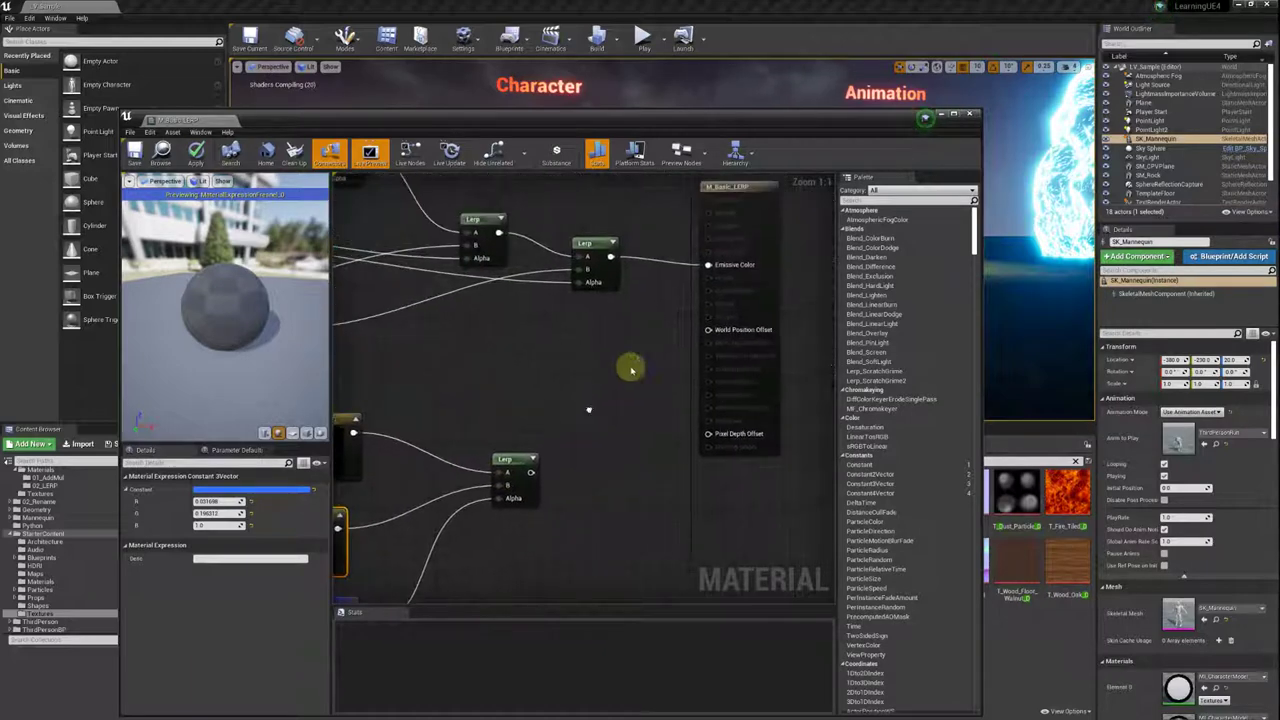
drag(743, 186, 773, 335)
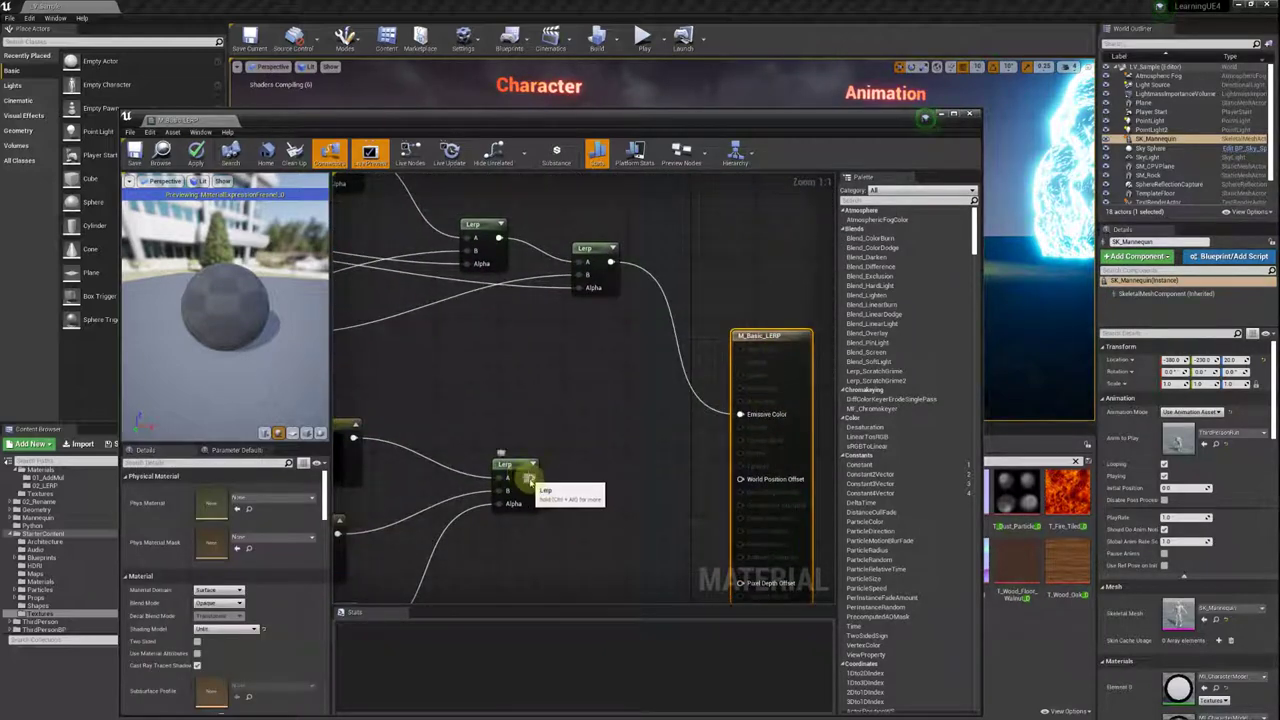
drag(528, 478, 740, 414)
mouse_move(514, 423)
right_down()
mouse_move(617, 369)
mouse_move(591, 305)
right_up()
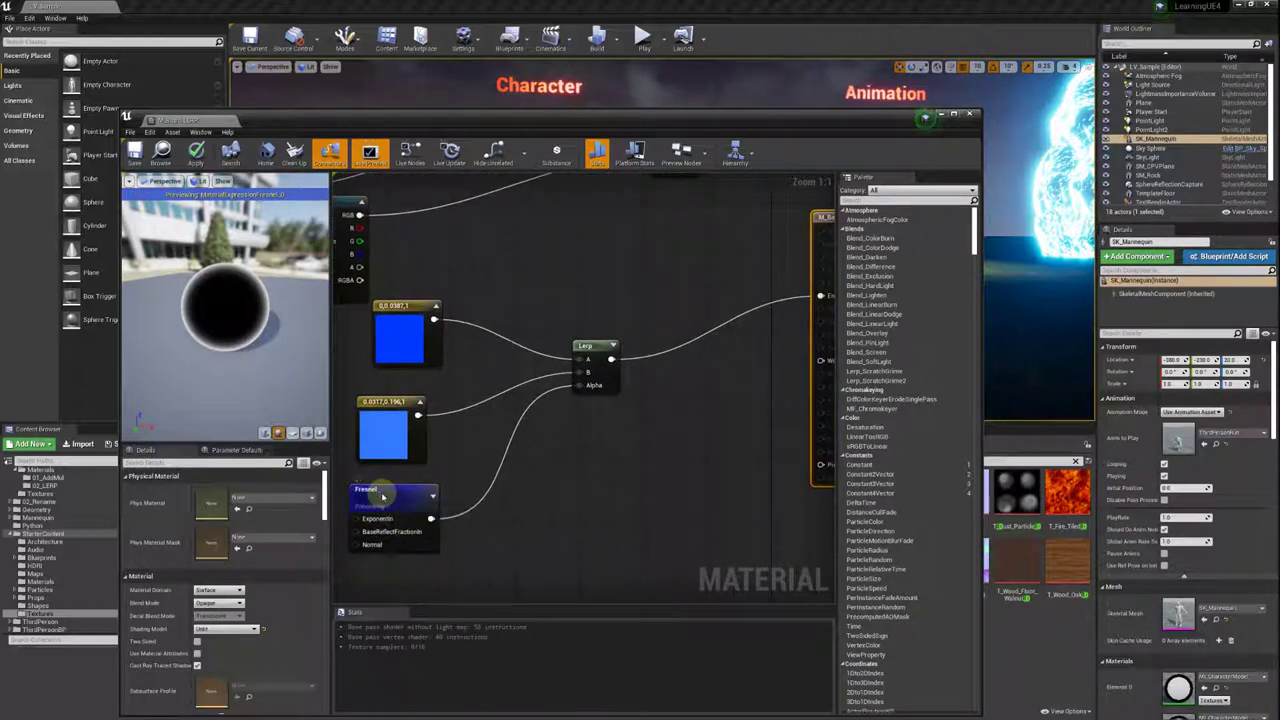
Stop previewing the Fresnel node and orbit the sphere to check the blue blend.
right_click(382, 497)
click(400, 507)
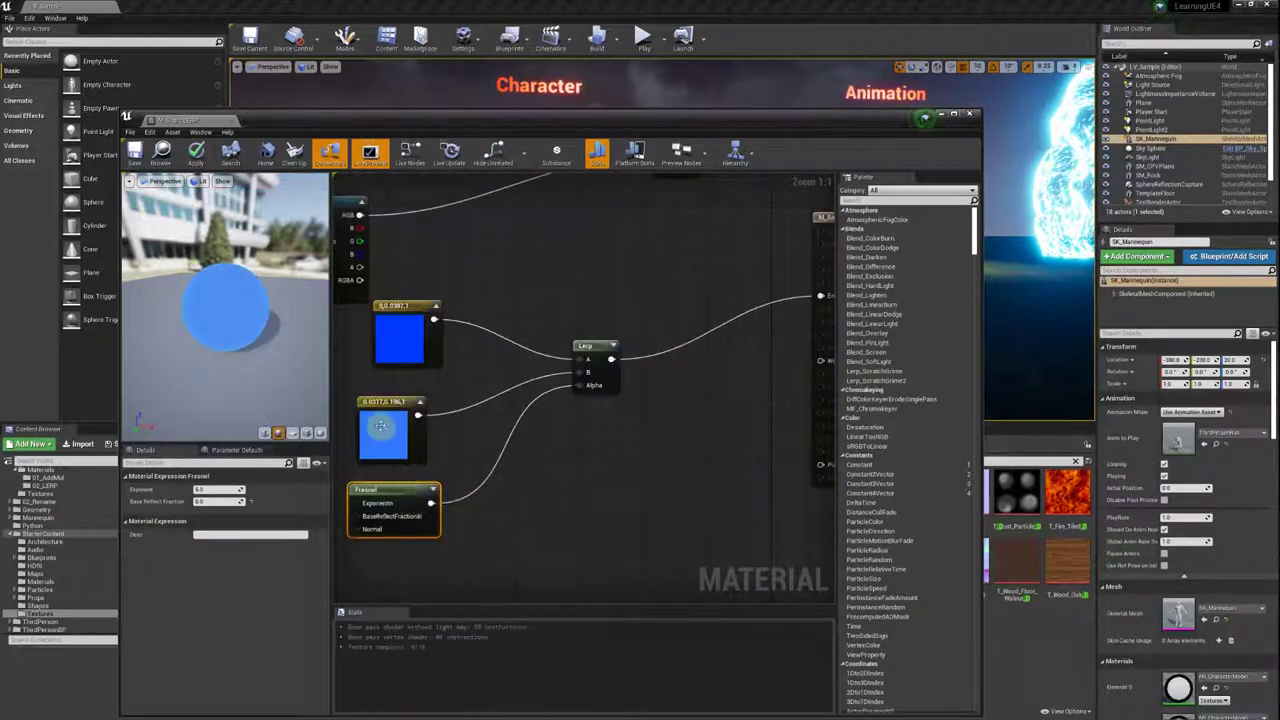
scroll(171, 334, up, 5)
drag(171, 334, 168, 382)
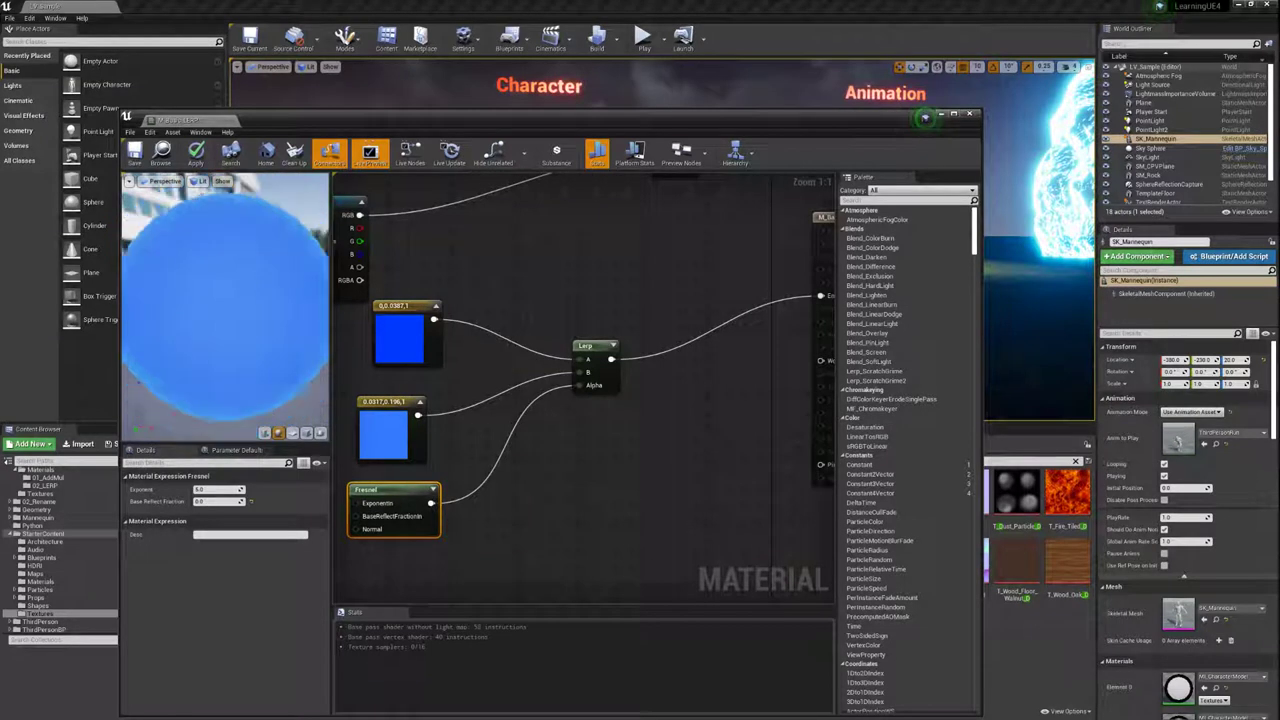
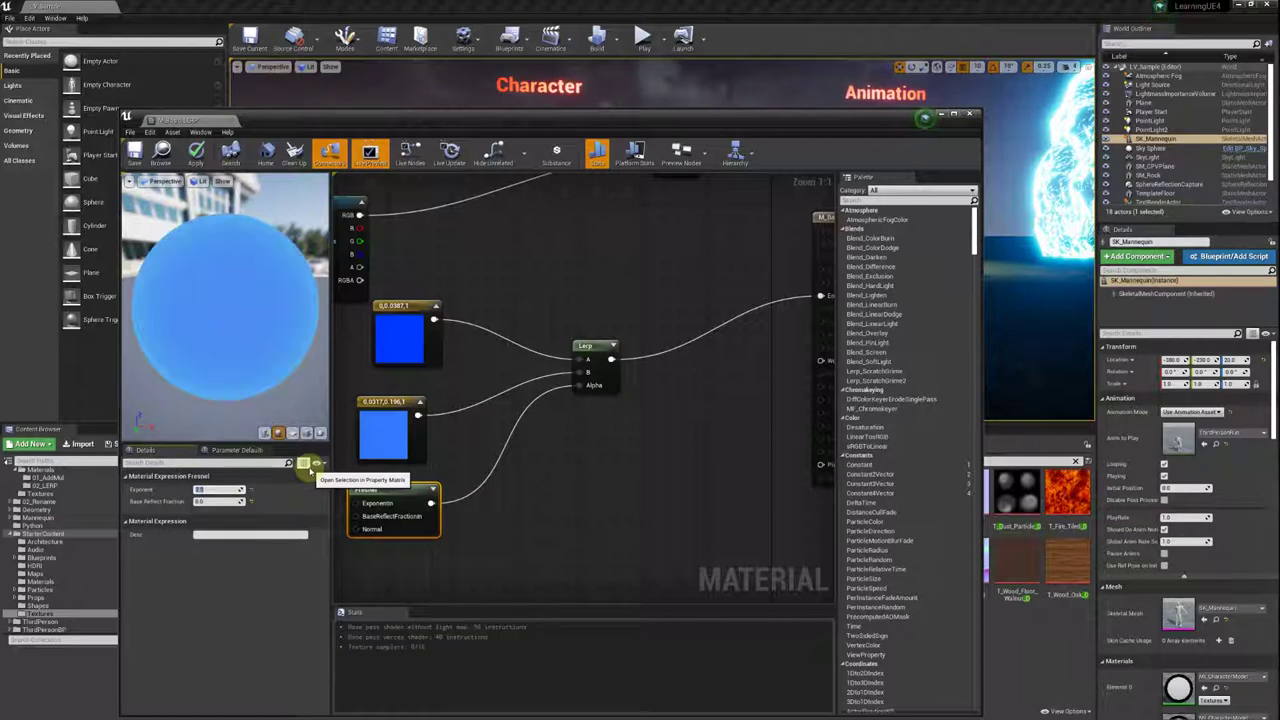
Darken the top Constant3Vector to deep navy blue (0, 0.0137, 0.354).
click(404, 320)
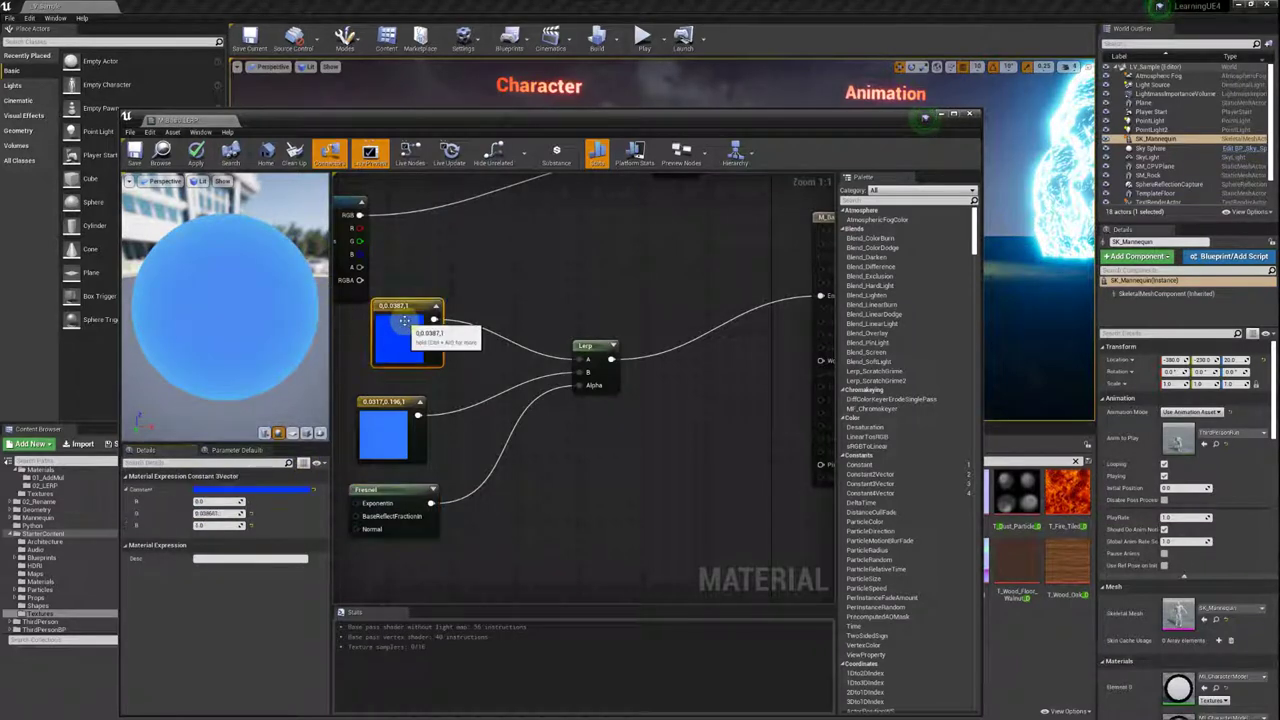
click(248, 490)
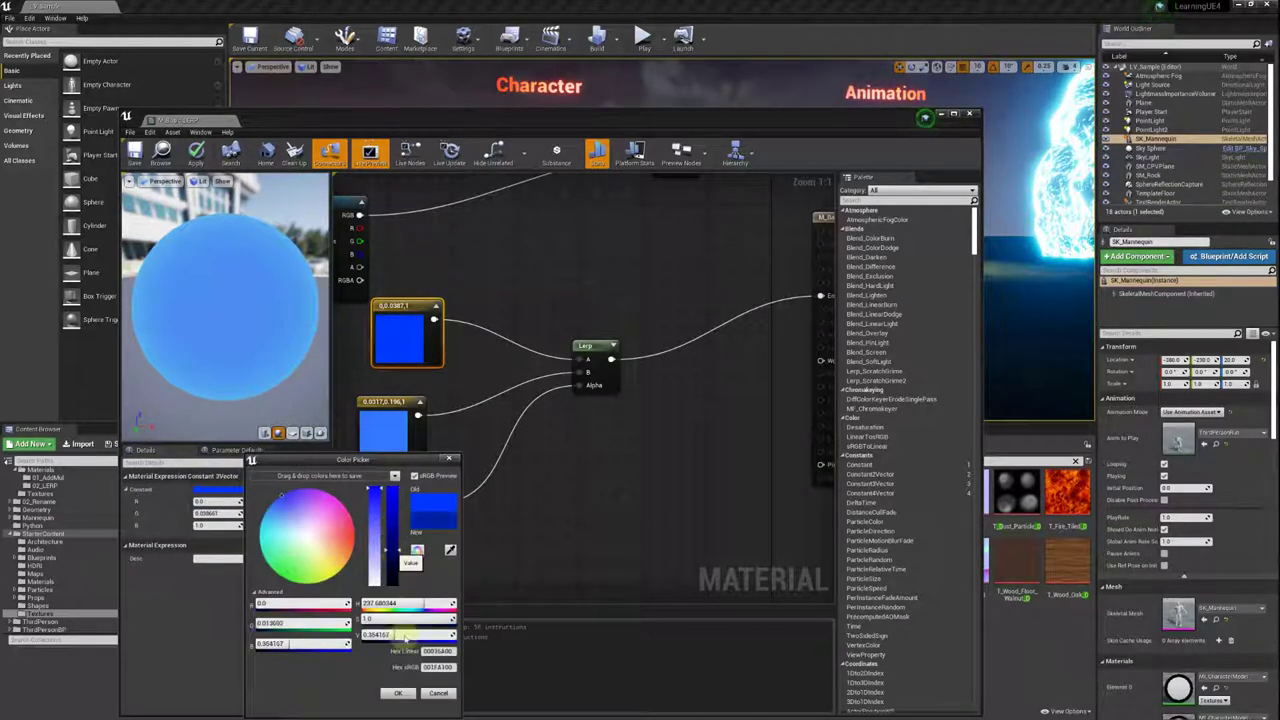
click(398, 692)
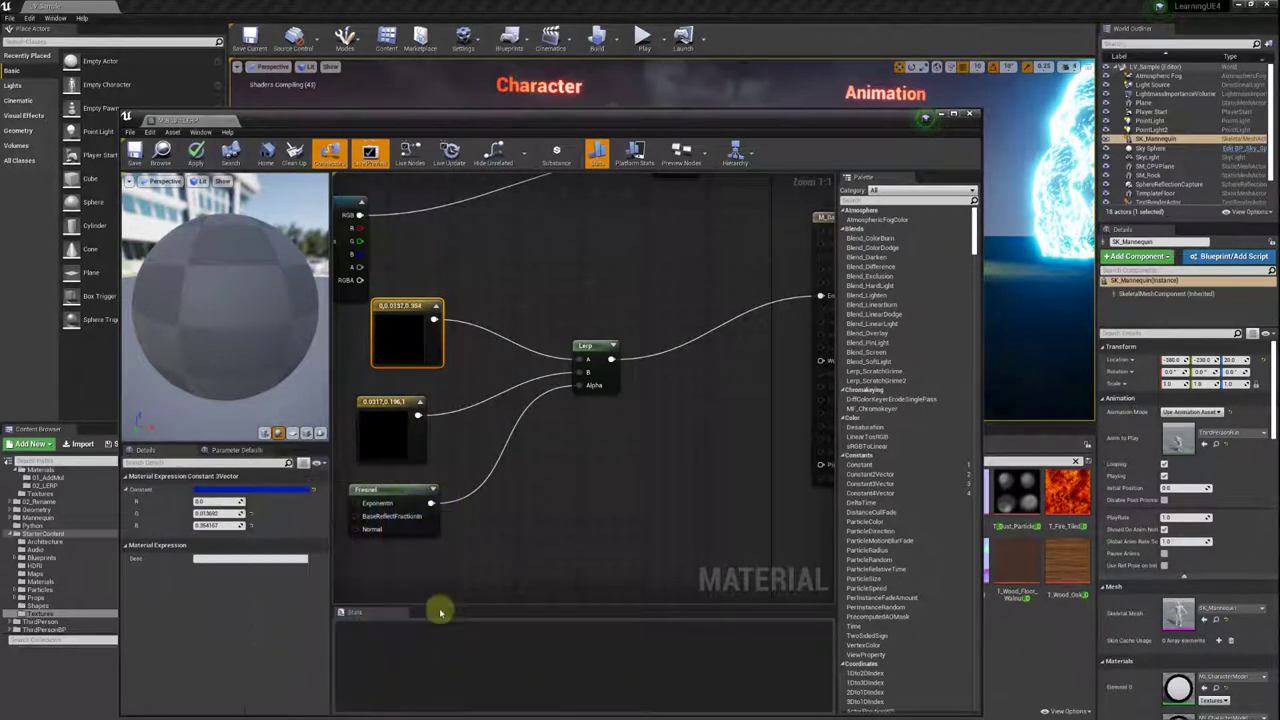
right_drag(495, 303, 400, 440)
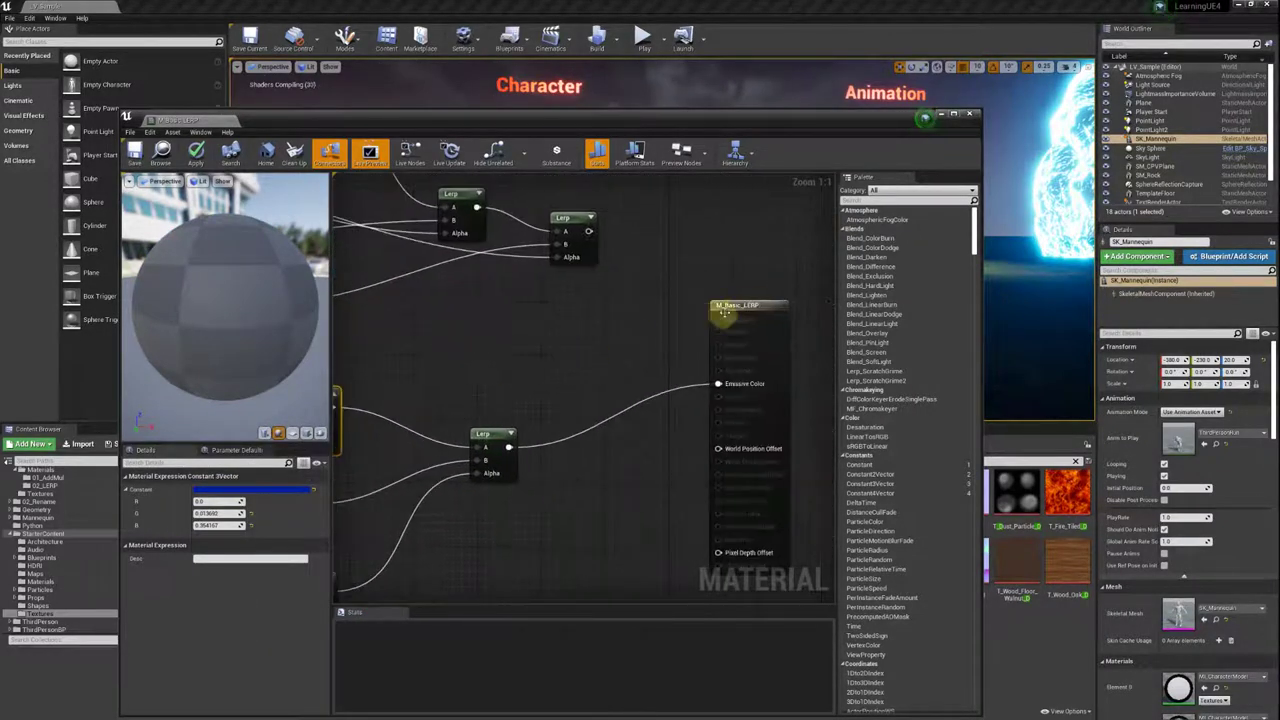
click(758, 320)
right_drag(729, 389, 602, 281)
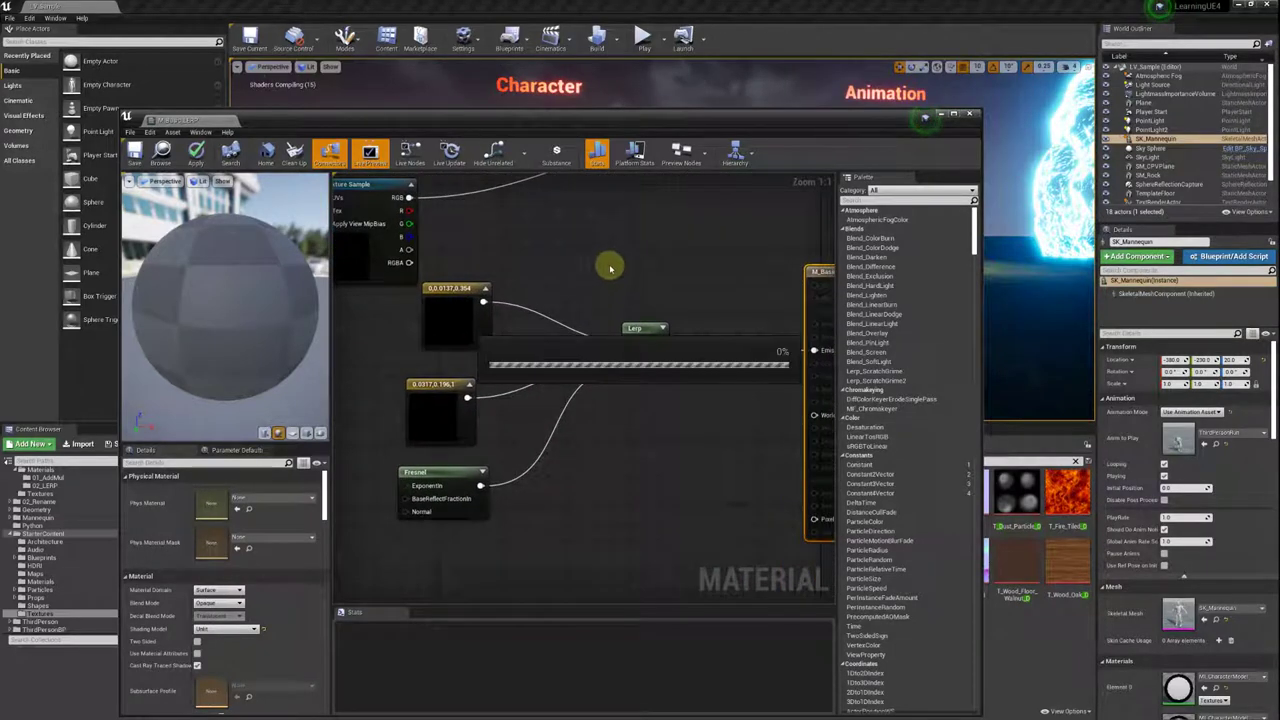
drag(214, 320, 264, 322)
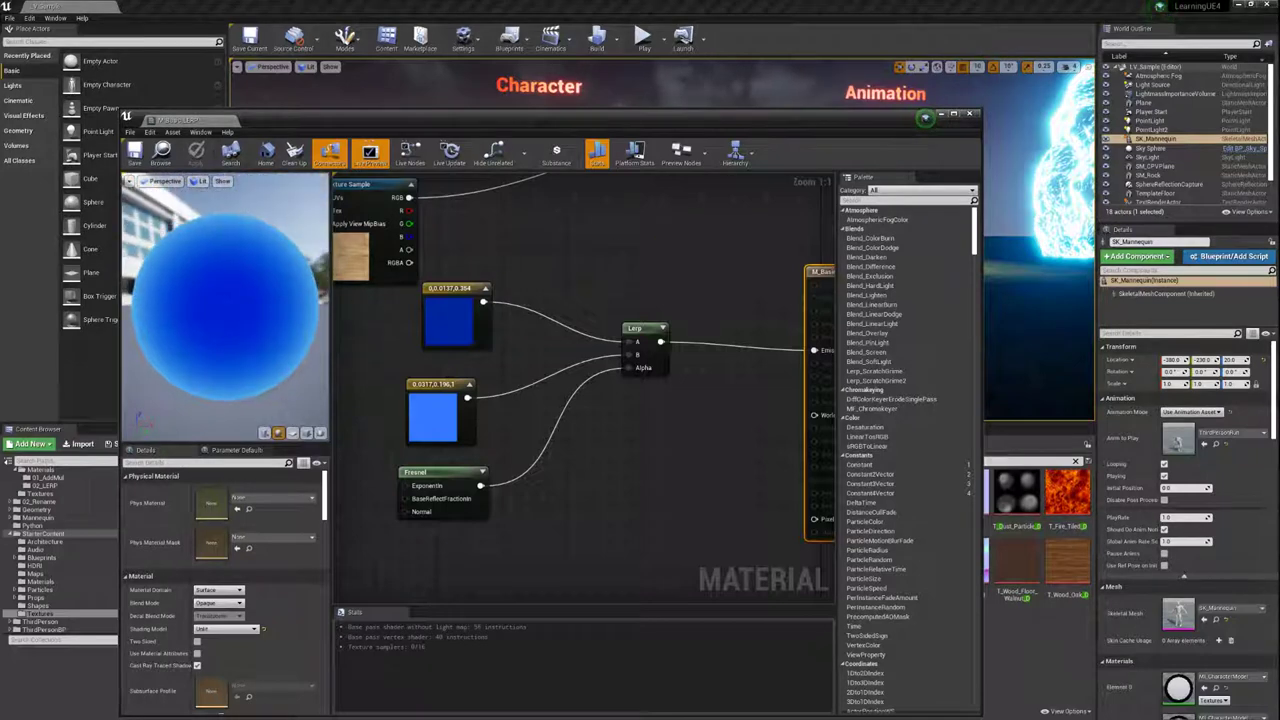
Move the Fresnel node and the light-blue constant lower in the material graph.
right_drag(306, 395, 408, 381)
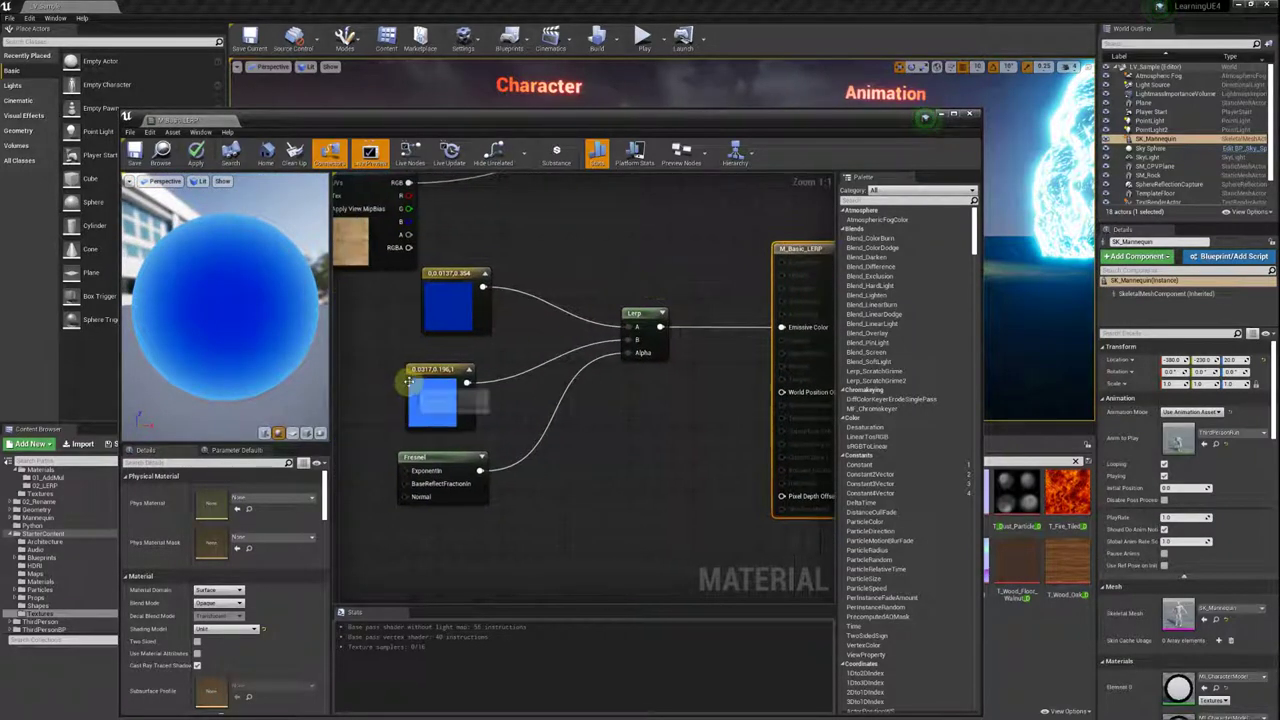
drag(408, 381, 422, 389)
drag(435, 457, 440, 545)
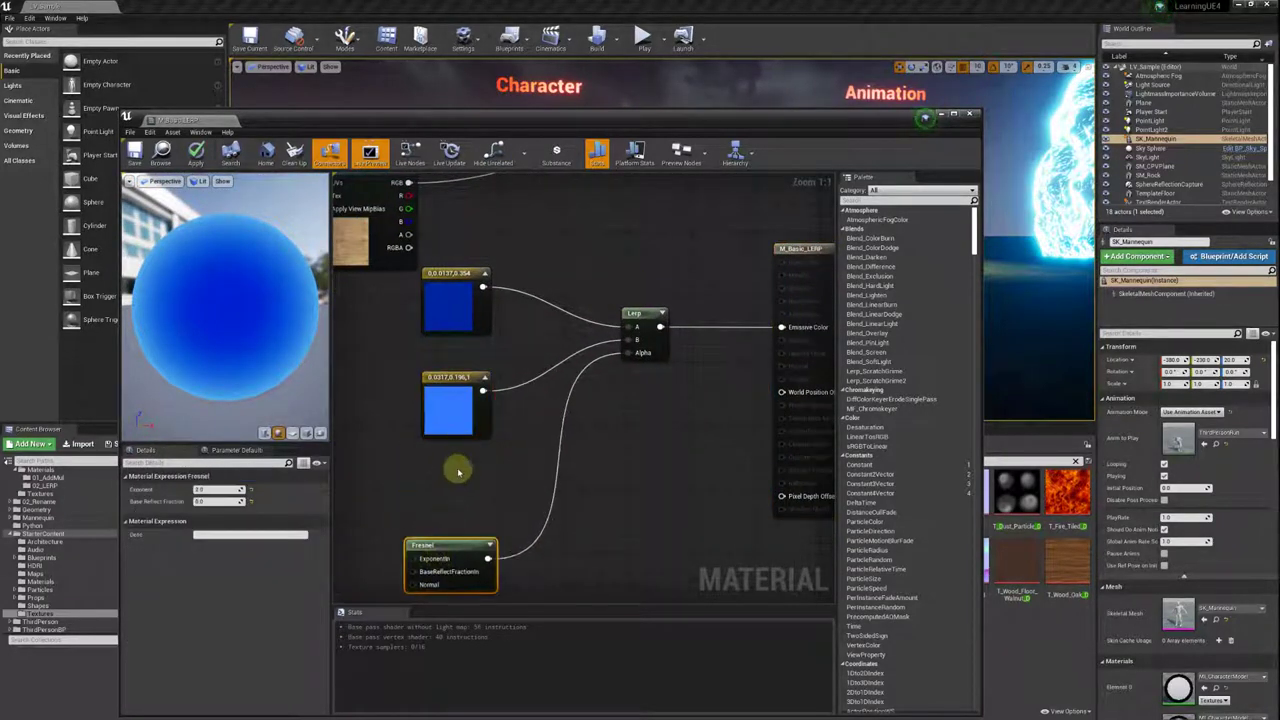
drag(452, 415, 452, 470)
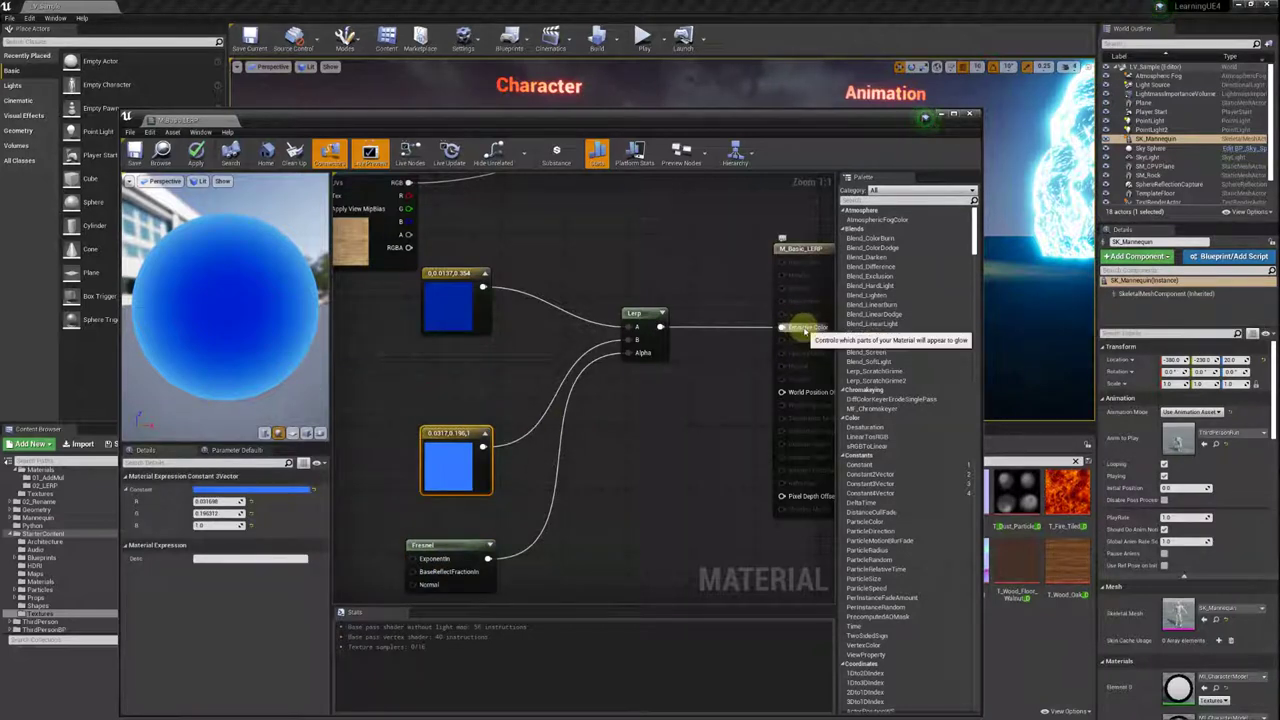
right_drag(743, 347, 713, 361)
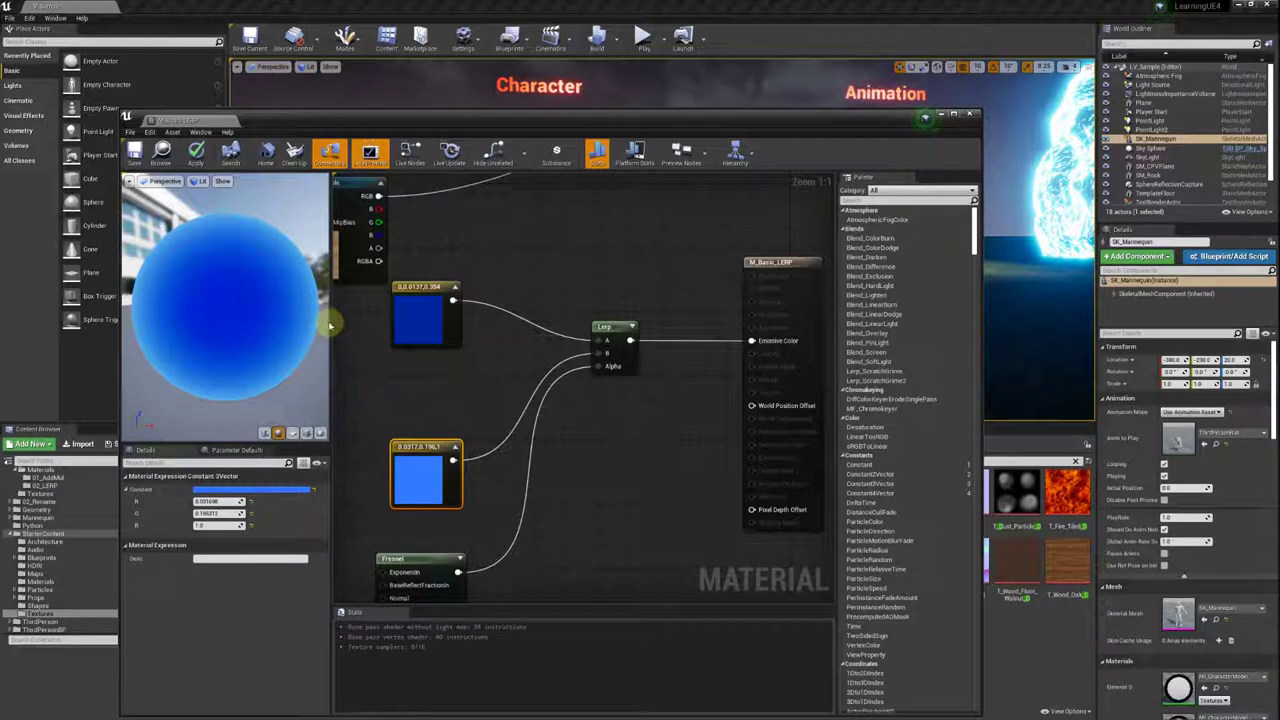
Widen the material preview, reposition the light-blue constant, and place a Multiply node beside it.
drag(330, 323, 402, 318)
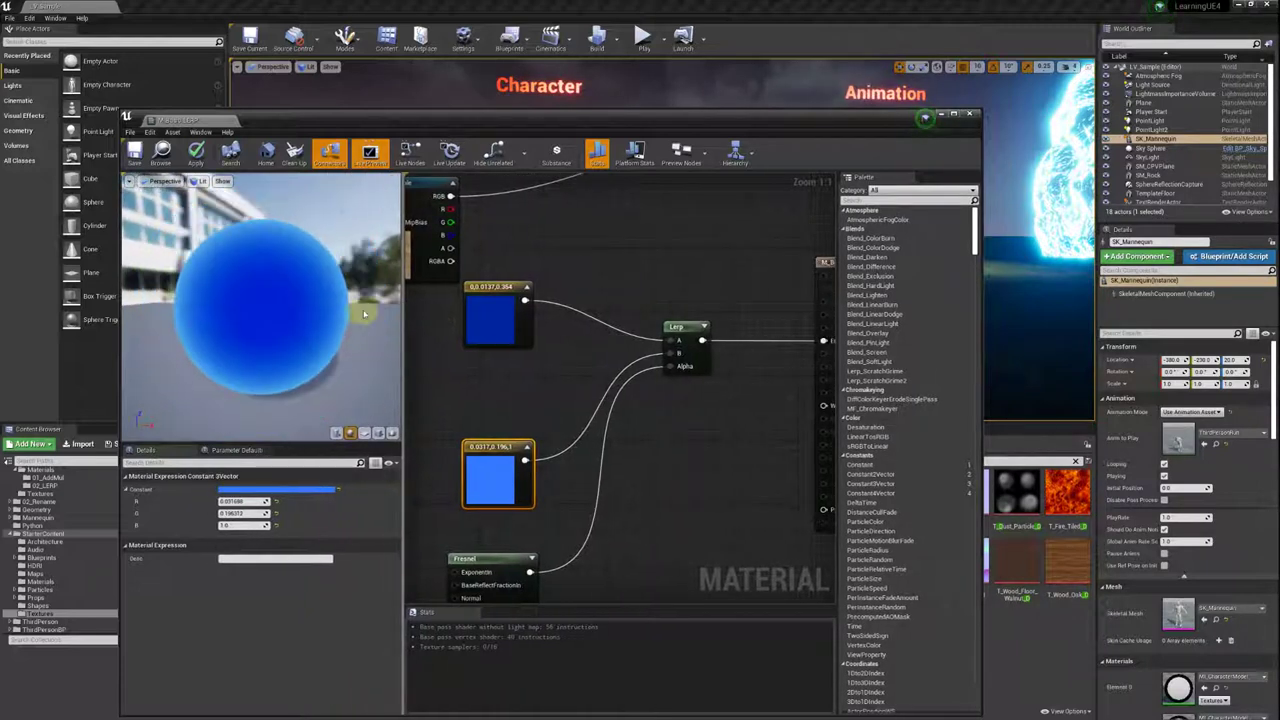
right_drag(794, 321, 683, 341)
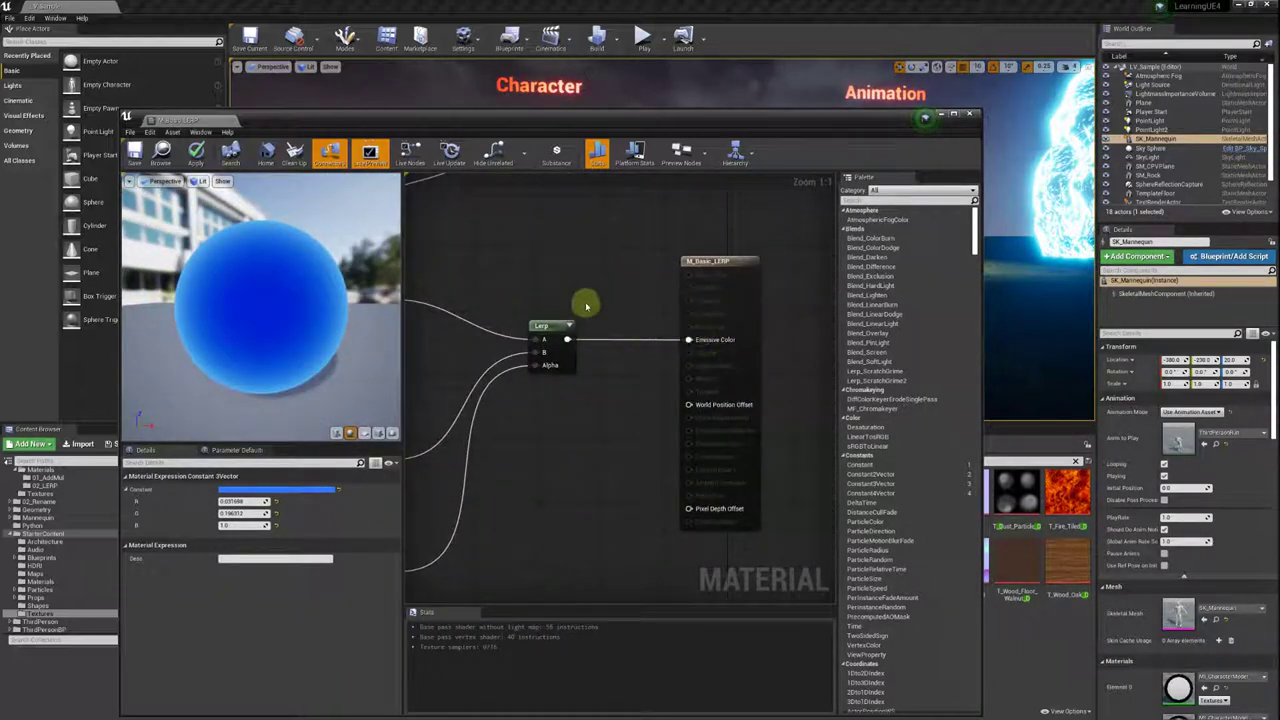
right_drag(587, 305, 675, 289)
right_drag(542, 430, 586, 409)
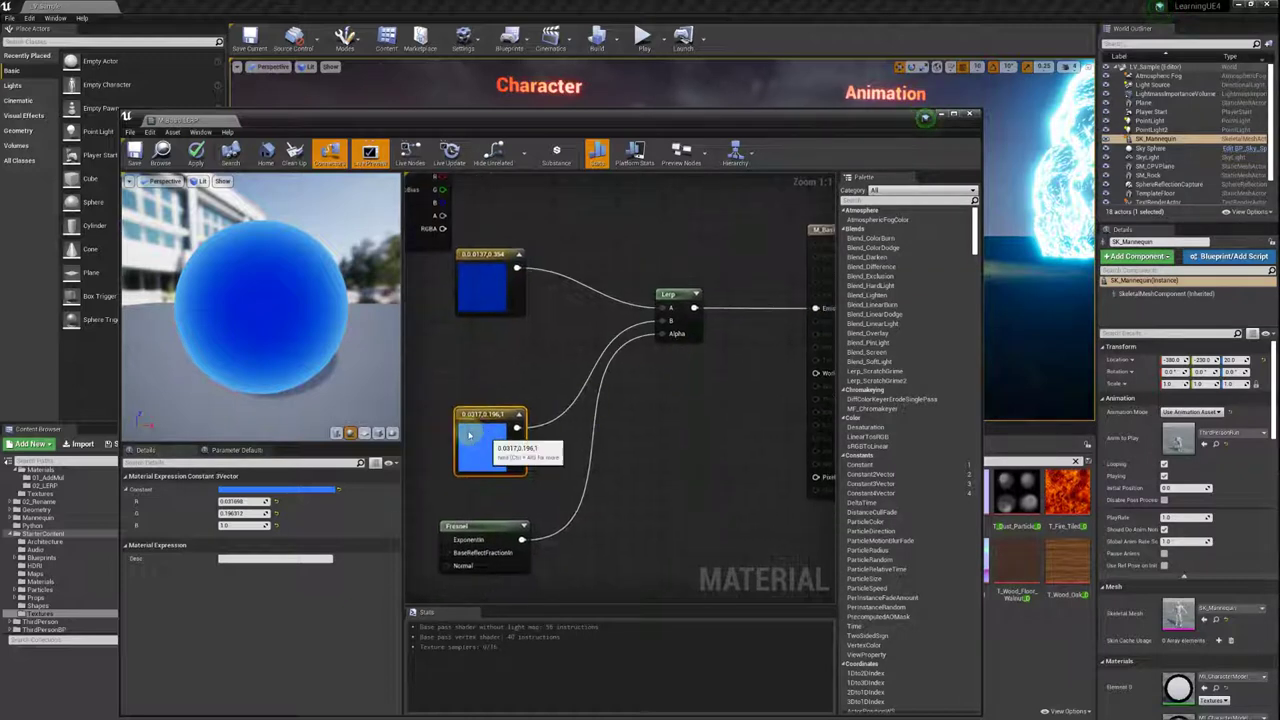
drag(491, 434, 477, 425)
right_drag(542, 437, 566, 378)
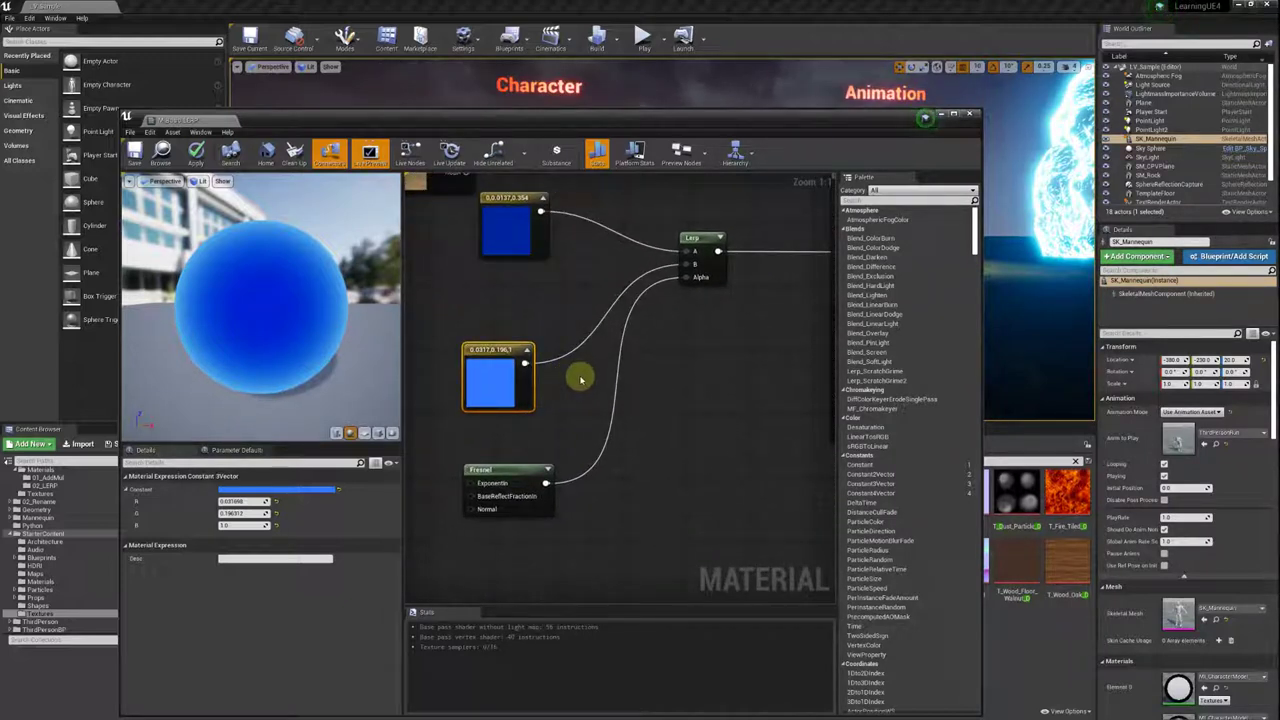
click(580, 378)
Wire the light-blue colour into Multiply A, a constant of 10 into B, and Multiply into Lerp B.
drag(591, 400, 590, 396)
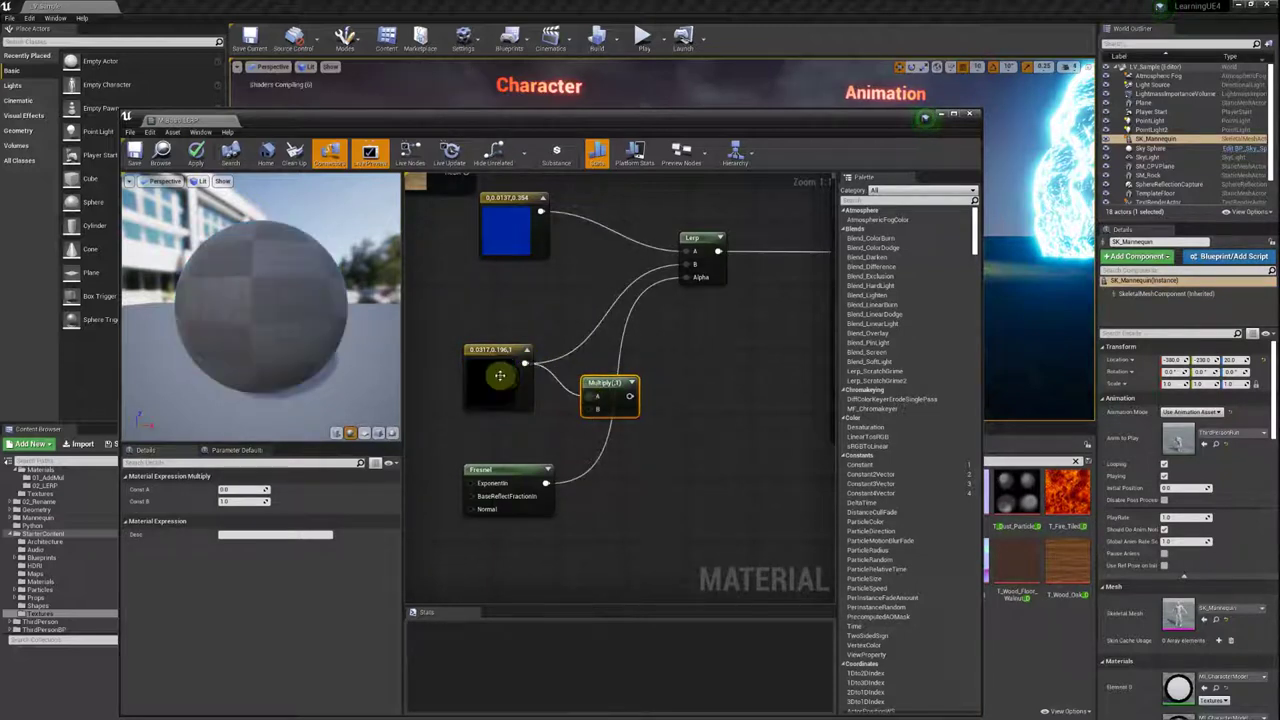
drag(490, 385, 475, 335)
click(467, 416)
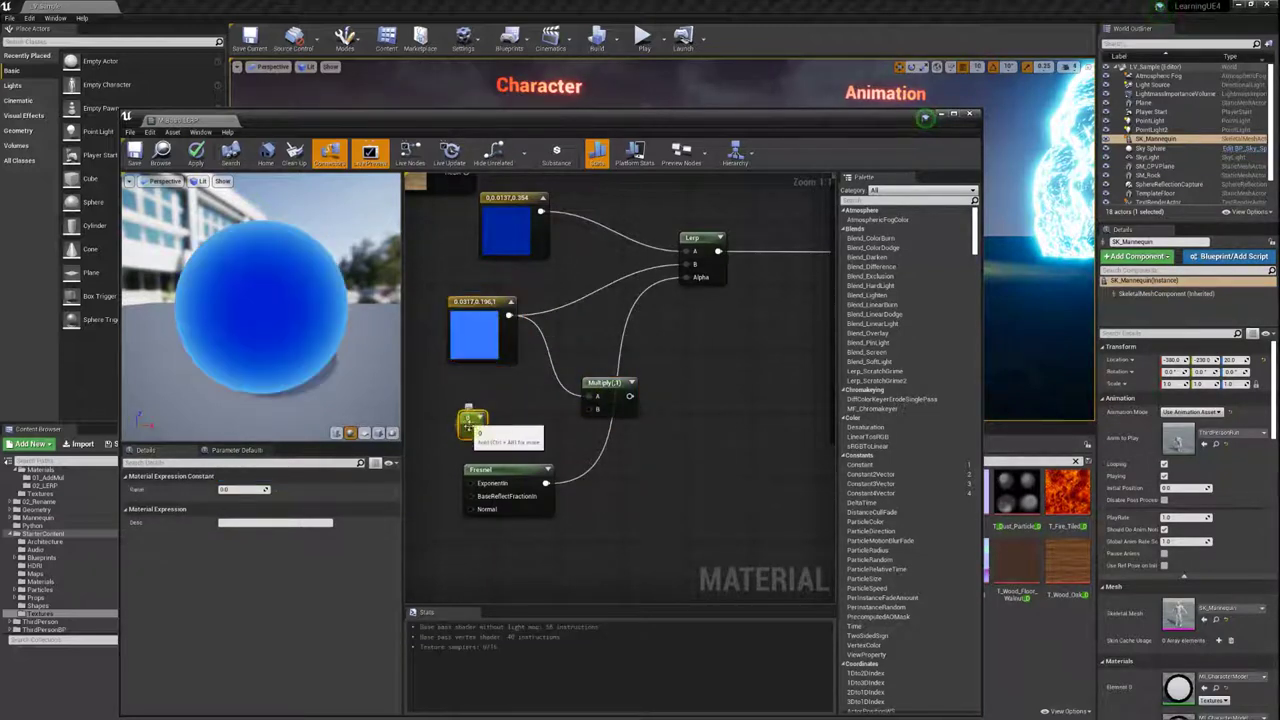
click(240, 487)
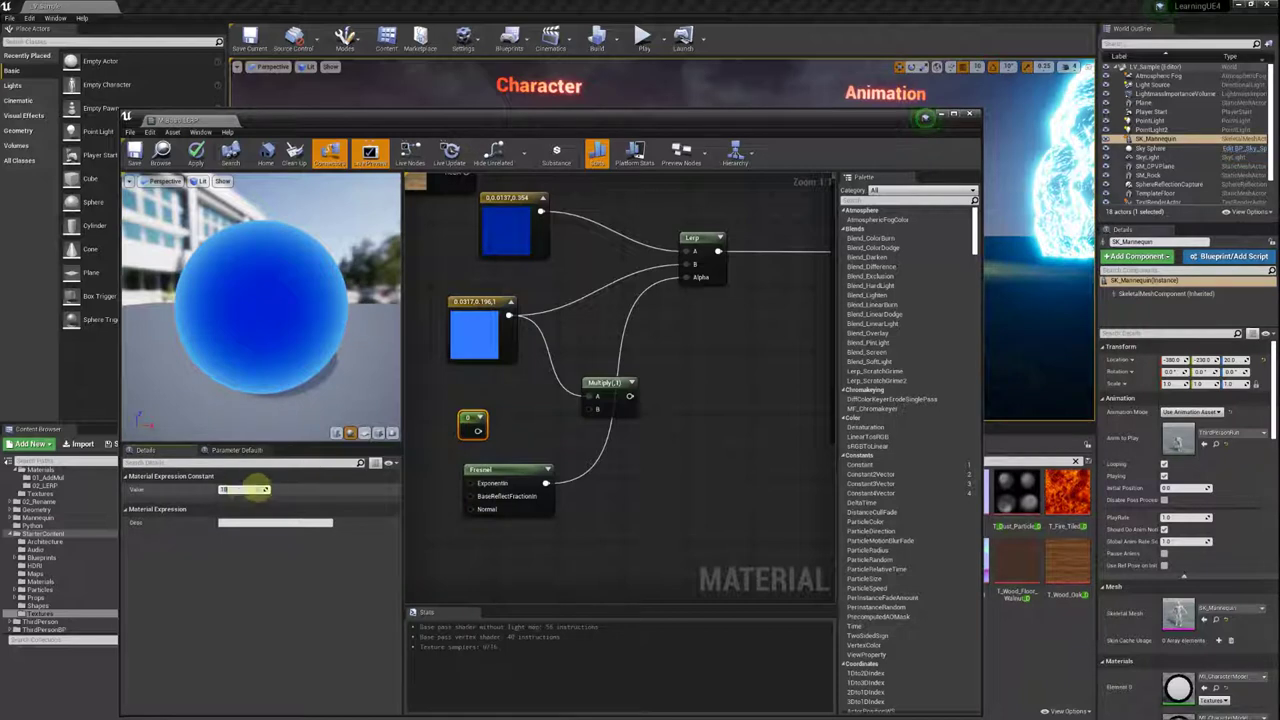
key(Return)
mouse_move(479, 432)
mouse_down()
mouse_move(588, 408)
mouse_move(569, 385)
mouse_move(690, 262)
mouse_up()
right_drag(525, 332, 587, 328)
drag(587, 328, 628, 384)
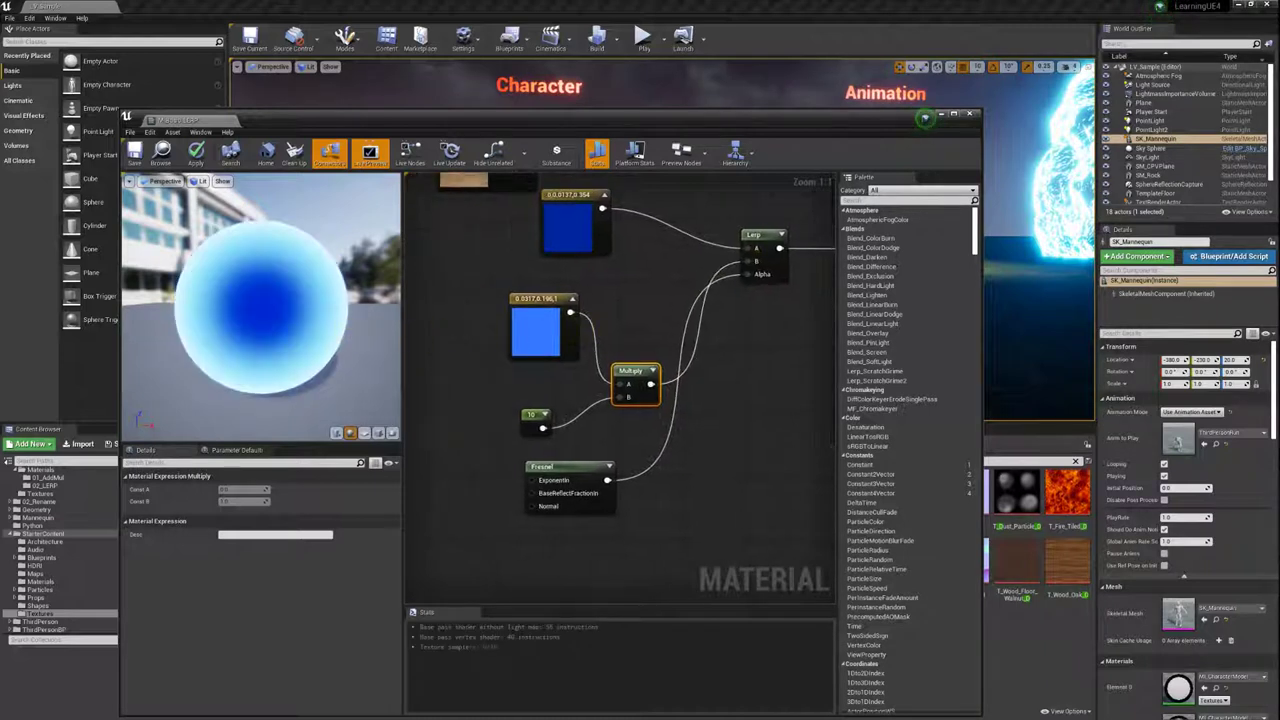
Raise the multiplier constant to 100 and adjust the Fresnel node's exponent.
click(521, 420)
click(215, 490)
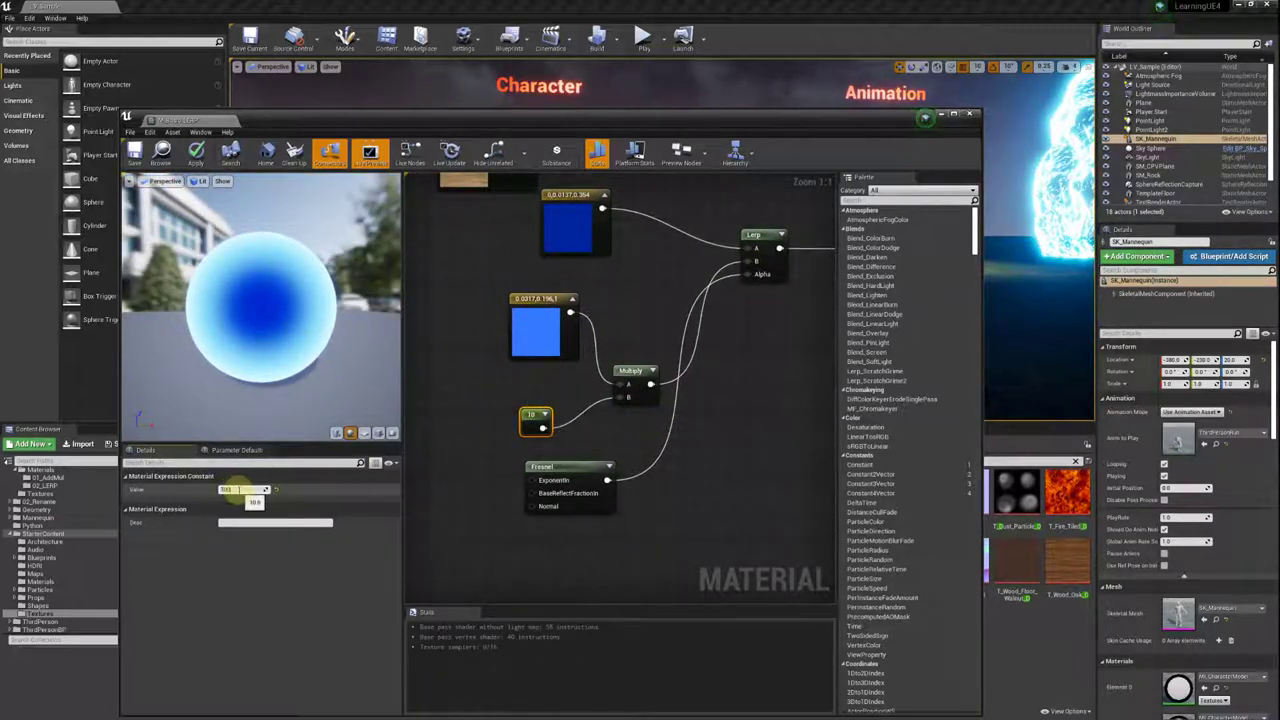
key(Return)
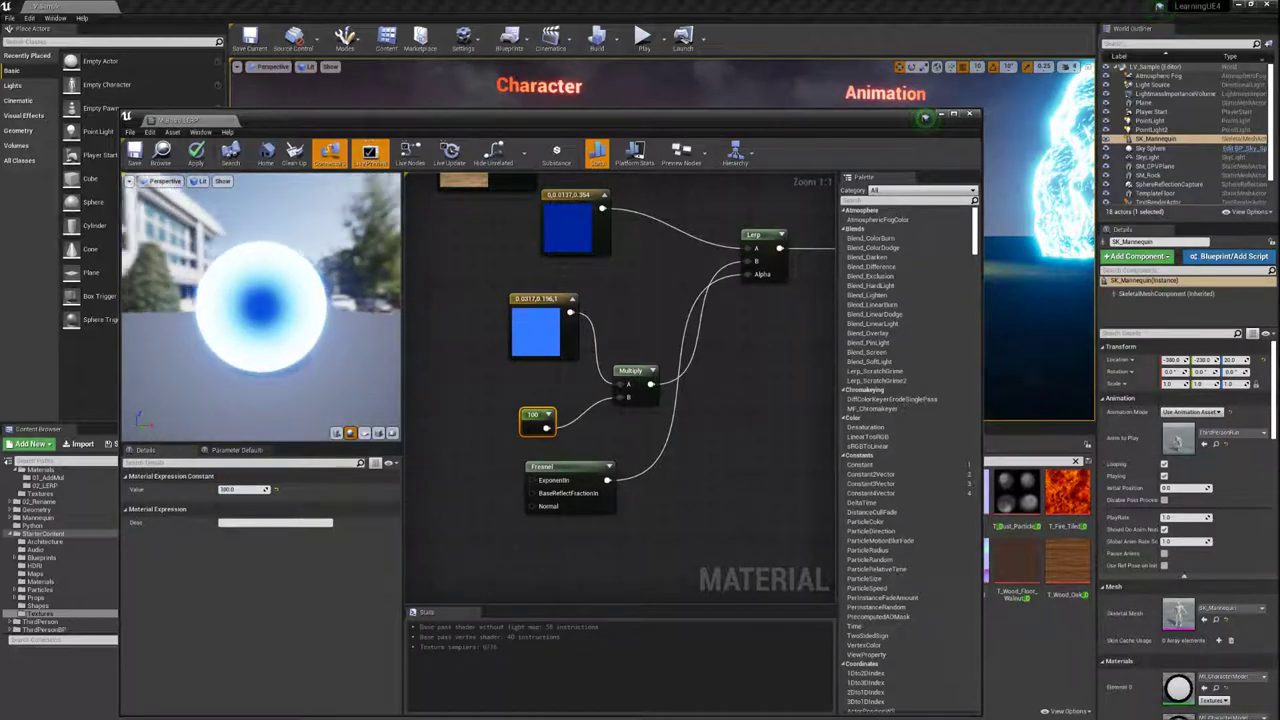
click(580, 468)
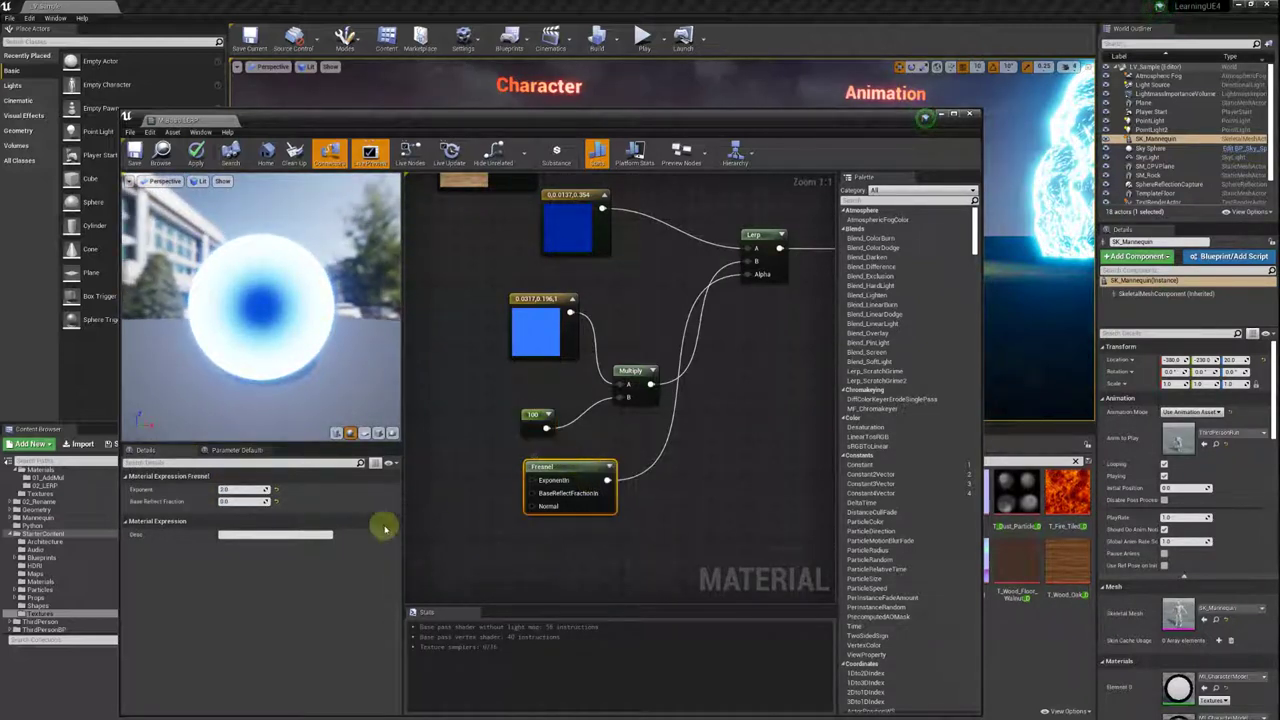
key(Return)
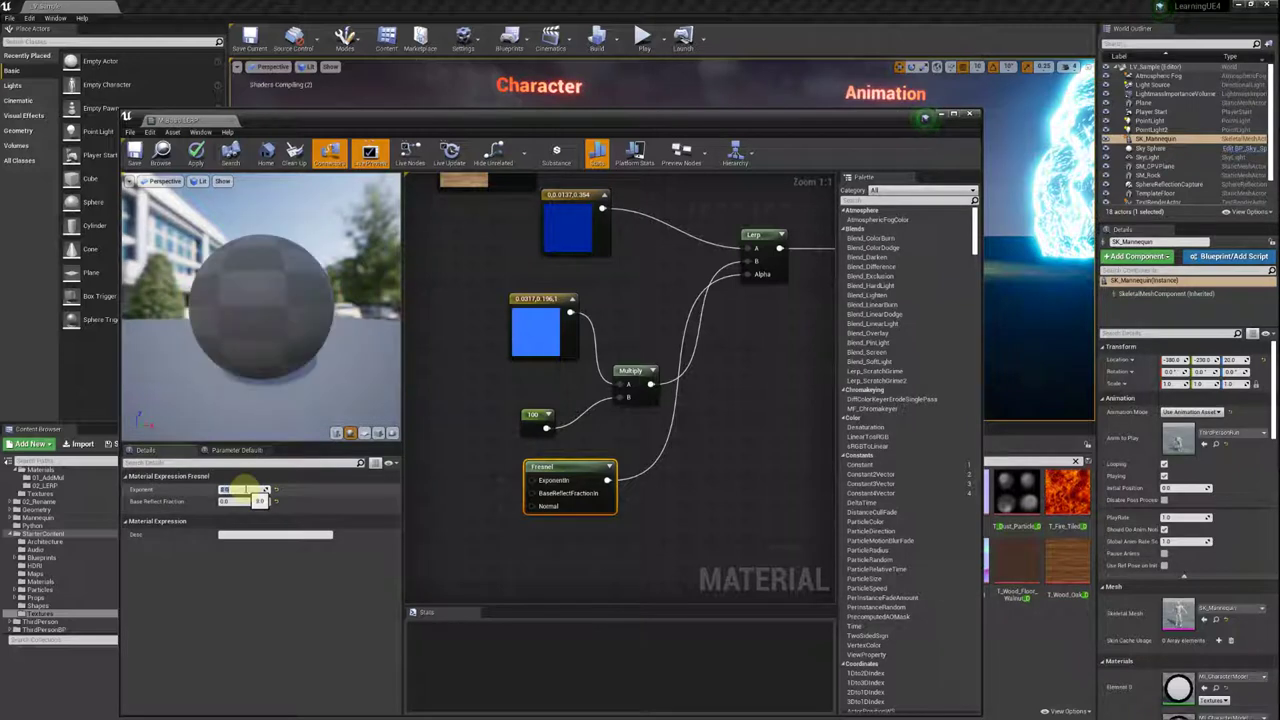
Move the Lerp node, and shift the light-blue constant, Multiply and 100 nodes left.
drag(260, 305, 300, 300)
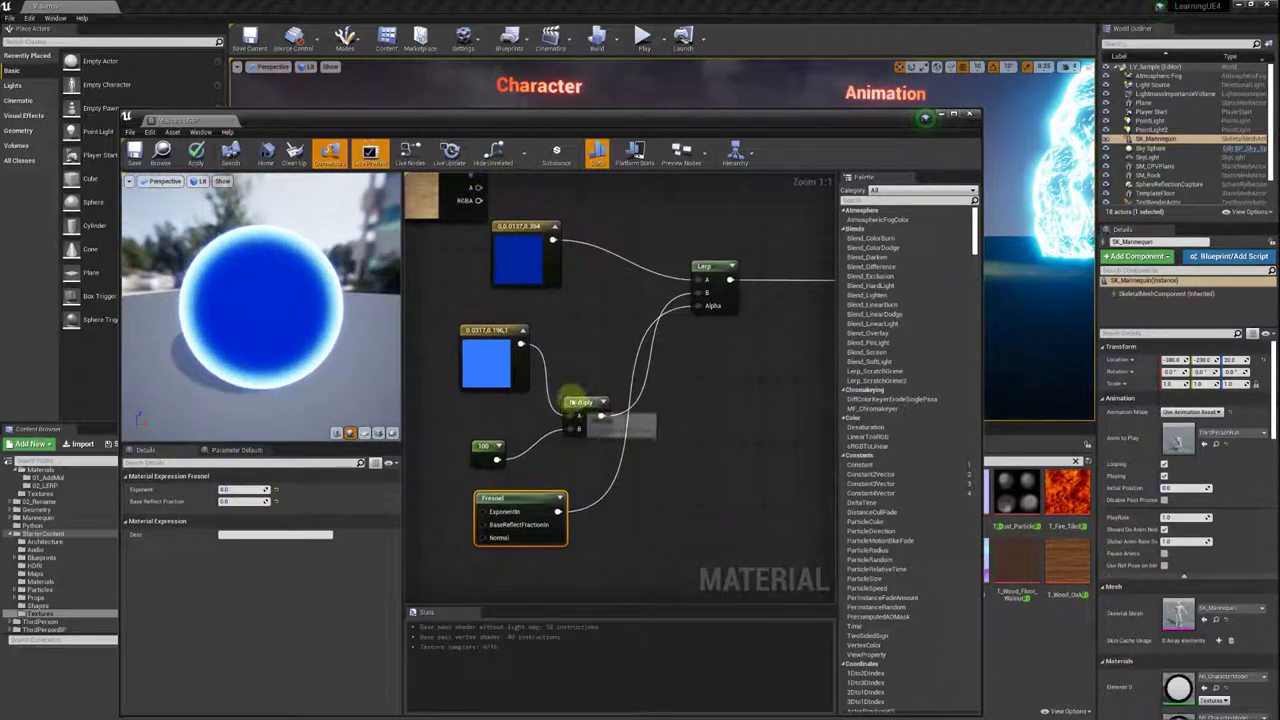
drag(620, 380, 607, 350)
right_drag(610, 350, 453, 378)
drag(560, 291, 598, 291)
right_drag(503, 300, 623, 309)
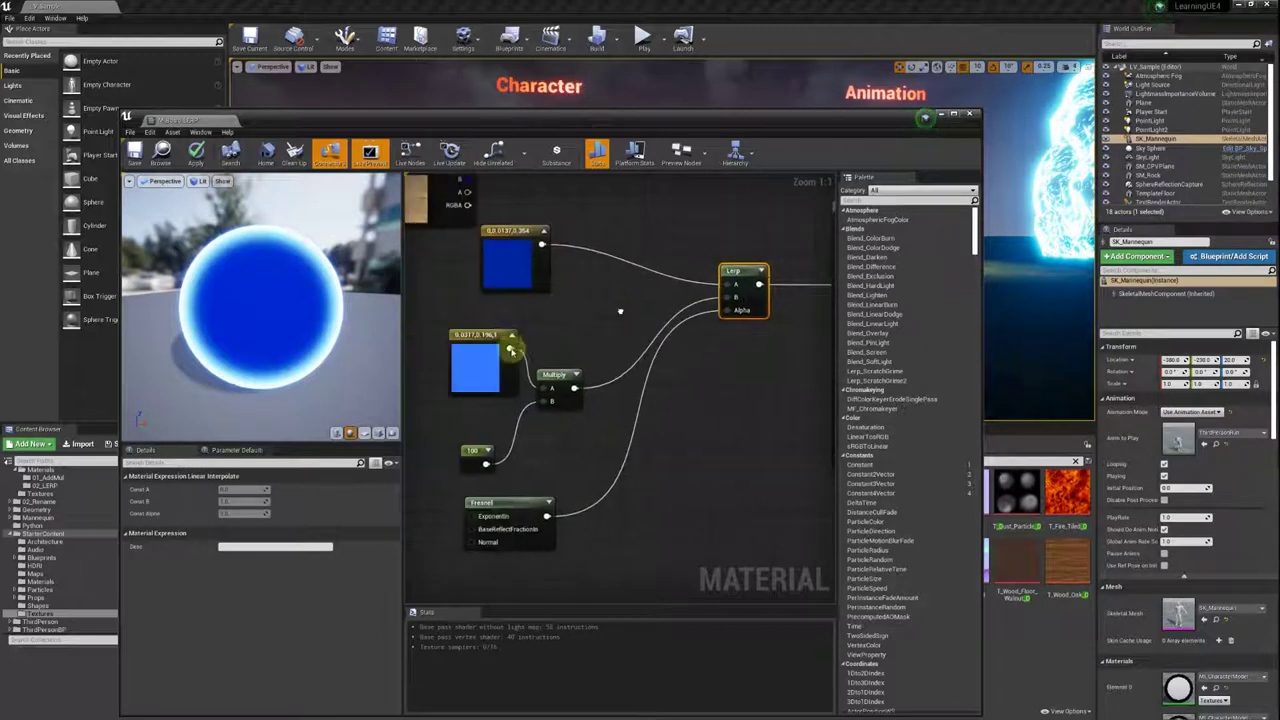
drag(420, 371, 580, 457)
drag(544, 380, 490, 380)
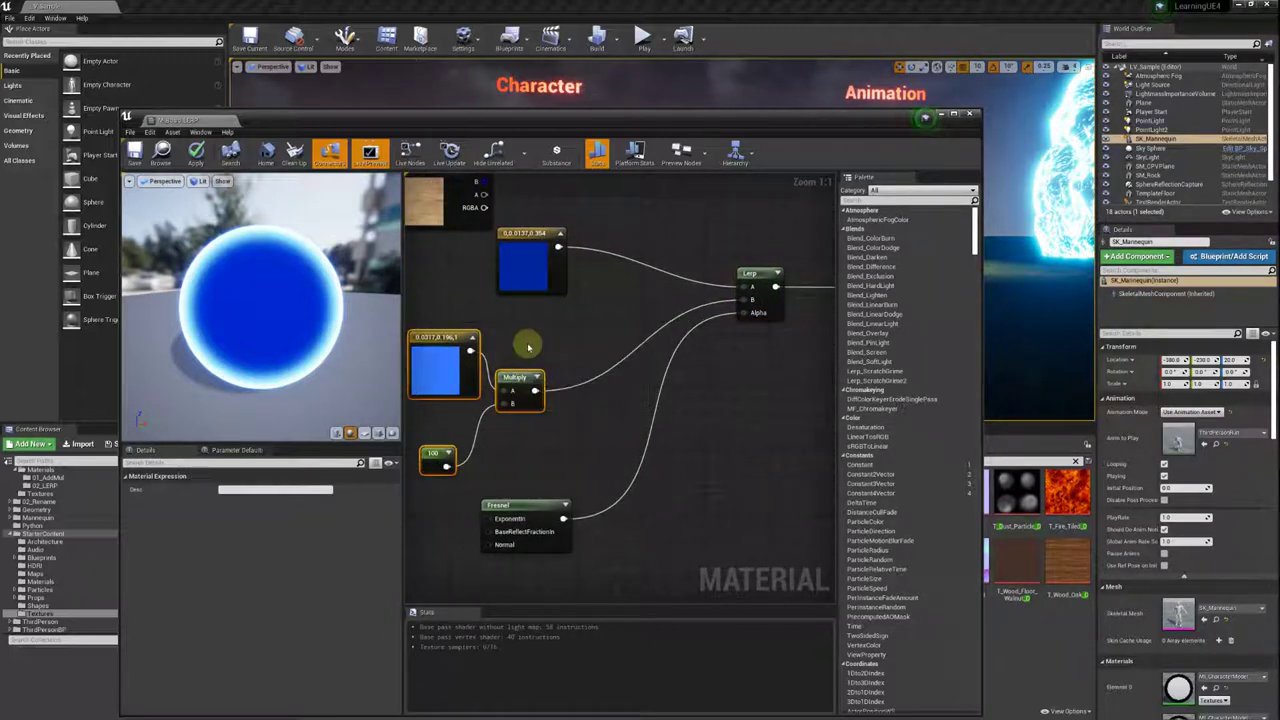
Place the top blue constant above the light-blue one and reveal the level behind the Material Editor.
click(505, 255)
mouse_move(536, 319)
right_down()
mouse_move(571, 360)
mouse_move(544, 430)
right_up()
right_click(571, 360)
key(Escape)
drag(560, 375, 470, 404)
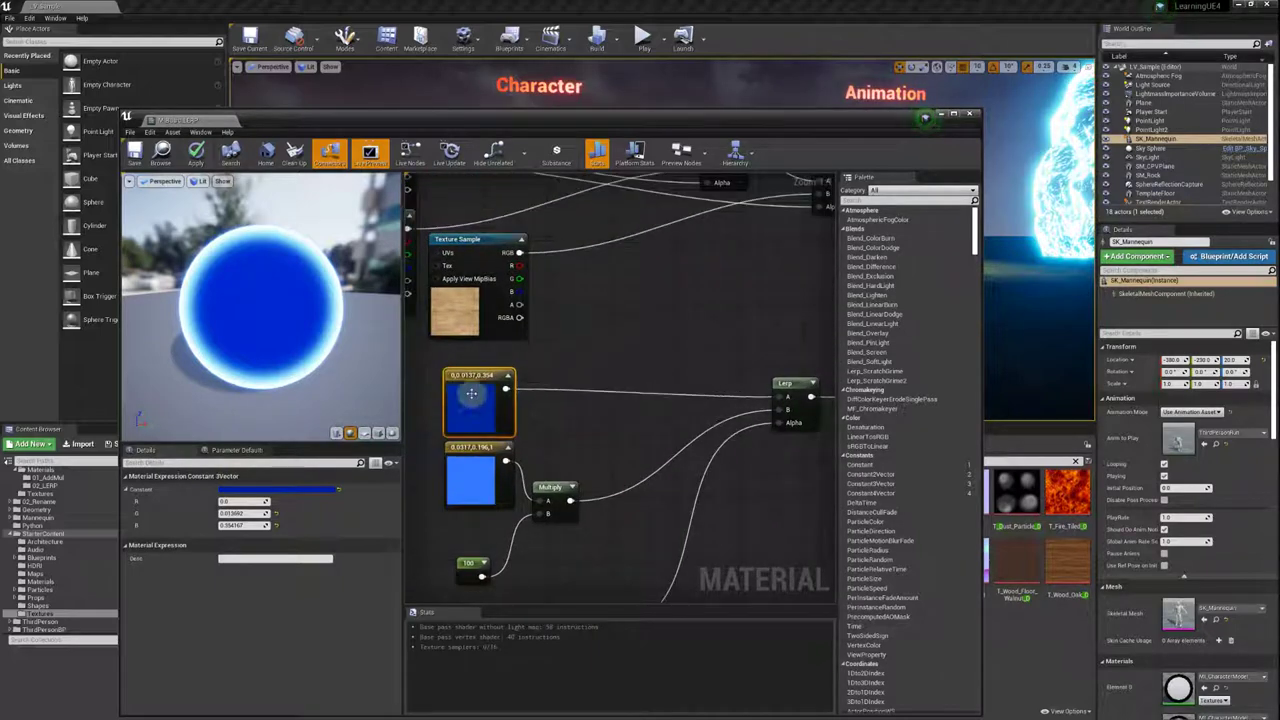
scroll(480, 420, down, 2)
mouse_move(480, 420)
right_down()
mouse_move(600, 540)
mouse_move(610, 532)
right_up()
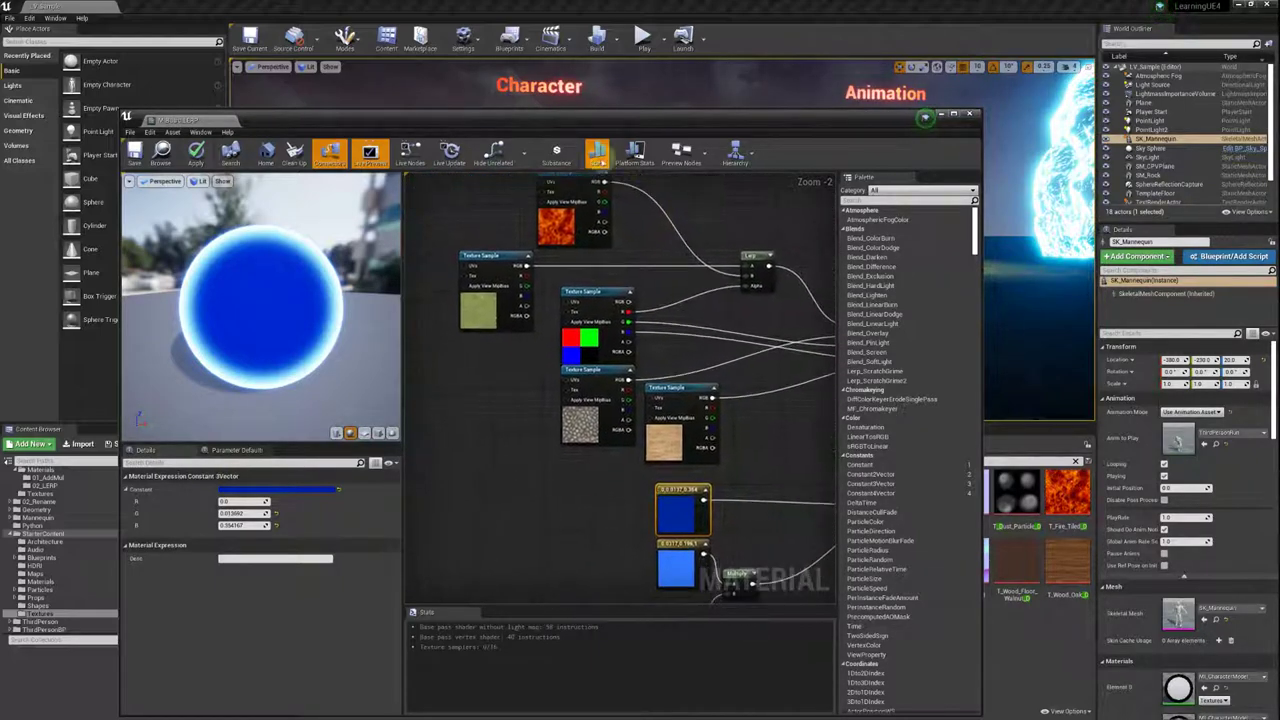
drag(550, 127, 637, 560)
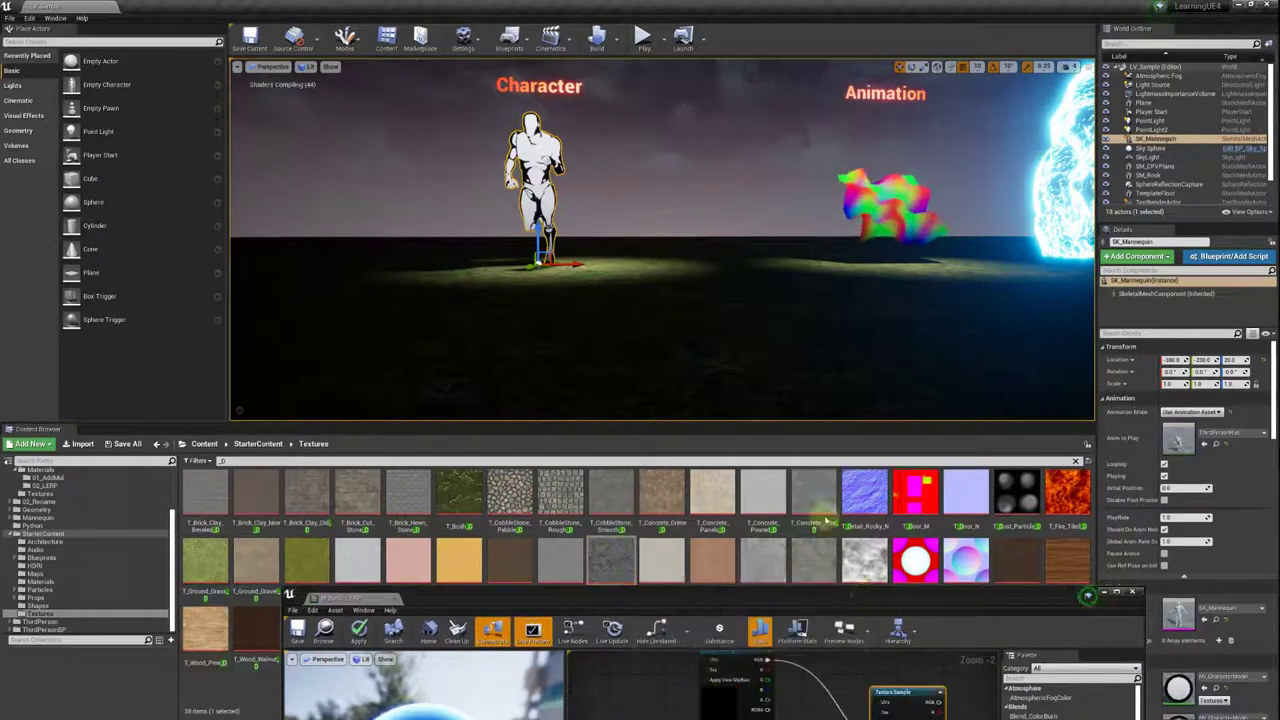
Bring the Material Editor back, move the Texture Sample beside the Lerp, and shift the constants down-left.
drag(760, 597, 537, 172)
right_drag(740, 295, 475, 270)
drag(475, 270, 496, 503)
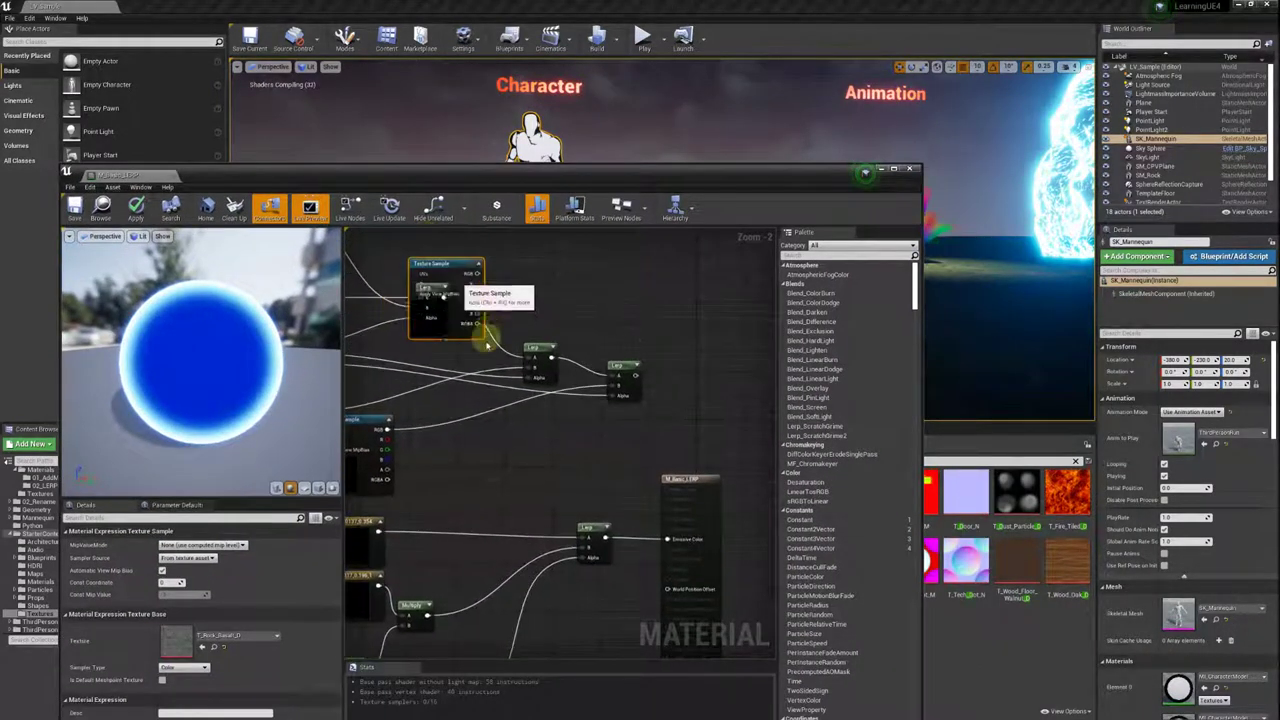
right_drag(563, 527, 563, 404)
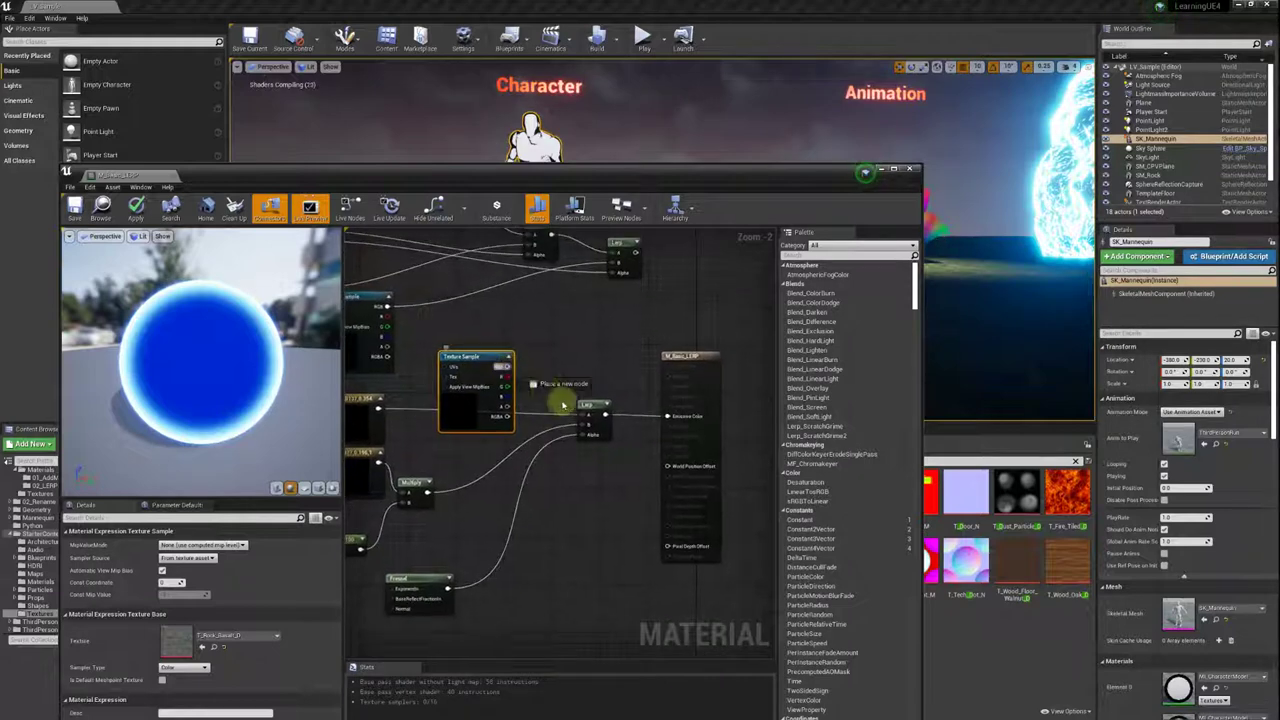
right_drag(410, 398, 560, 360)
drag(404, 377, 573, 516)
drag(563, 445, 420, 553)
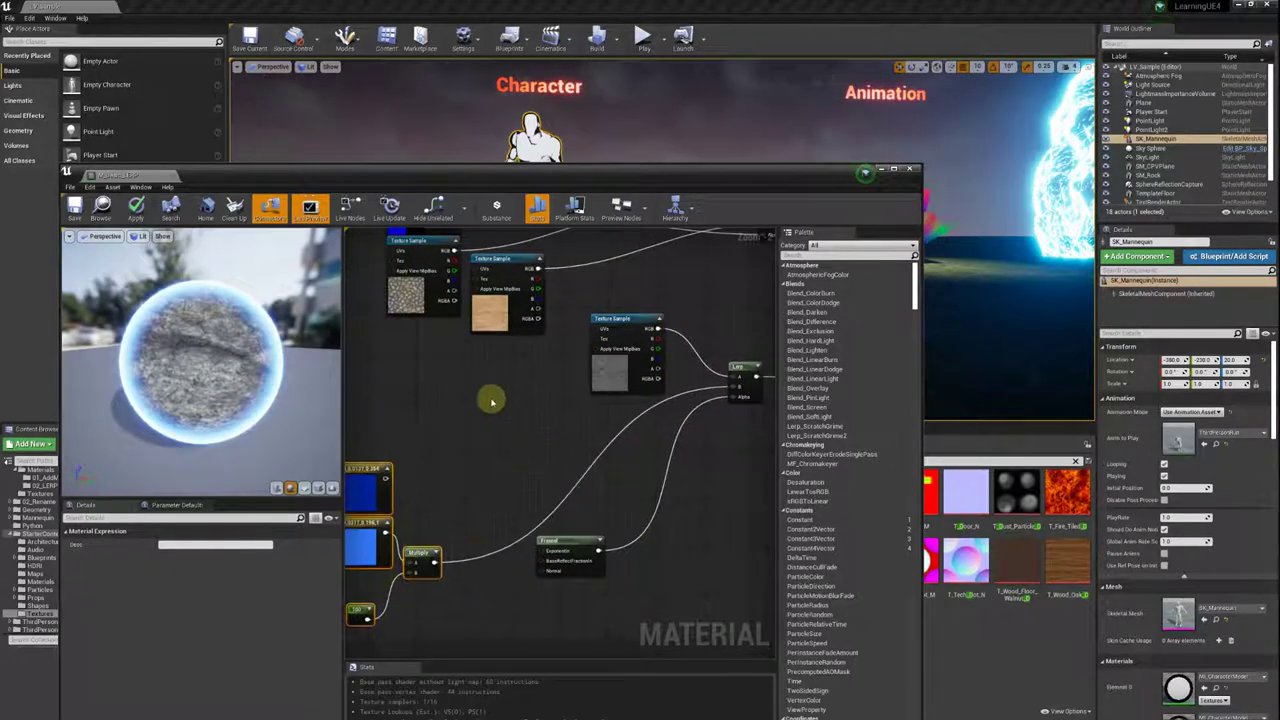
Move the Texture Sample down-left and the Fresnel node lower in the graph.
drag(586, 338, 423, 365)
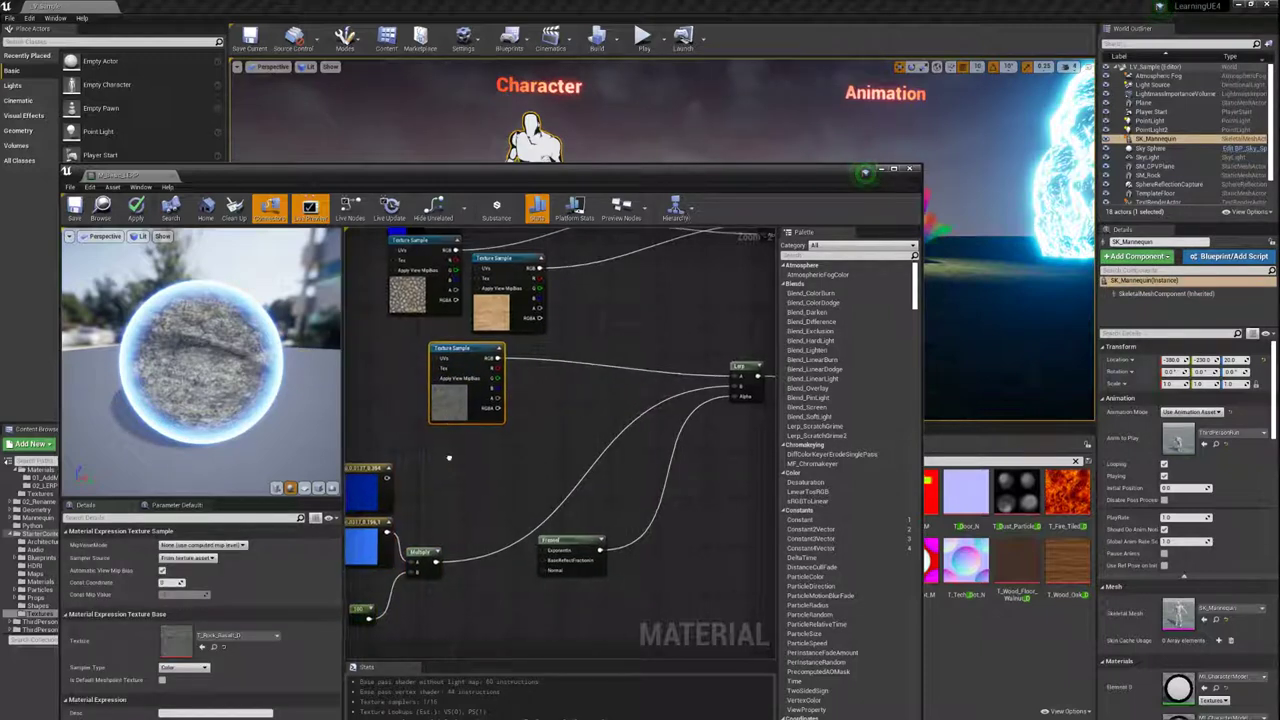
right_drag(466, 475, 492, 440)
right_drag(668, 478, 674, 450)
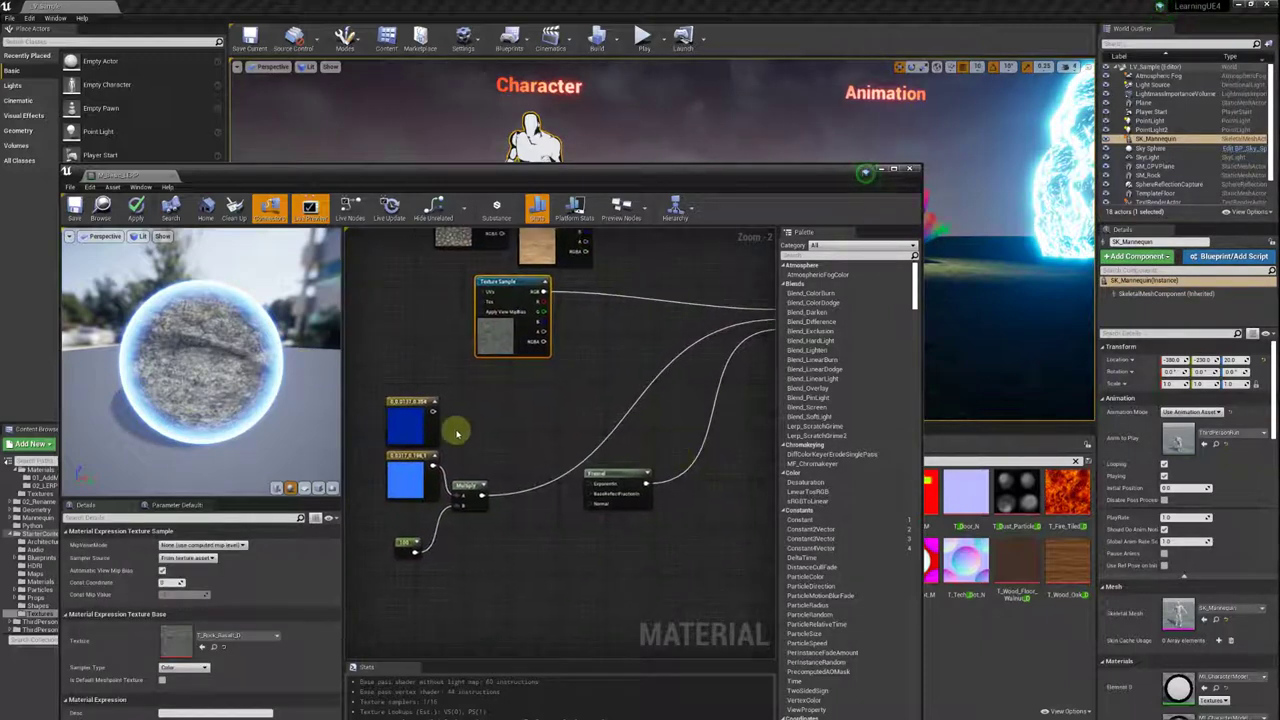
drag(622, 478, 637, 518)
right_drag(637, 518, 670, 508)
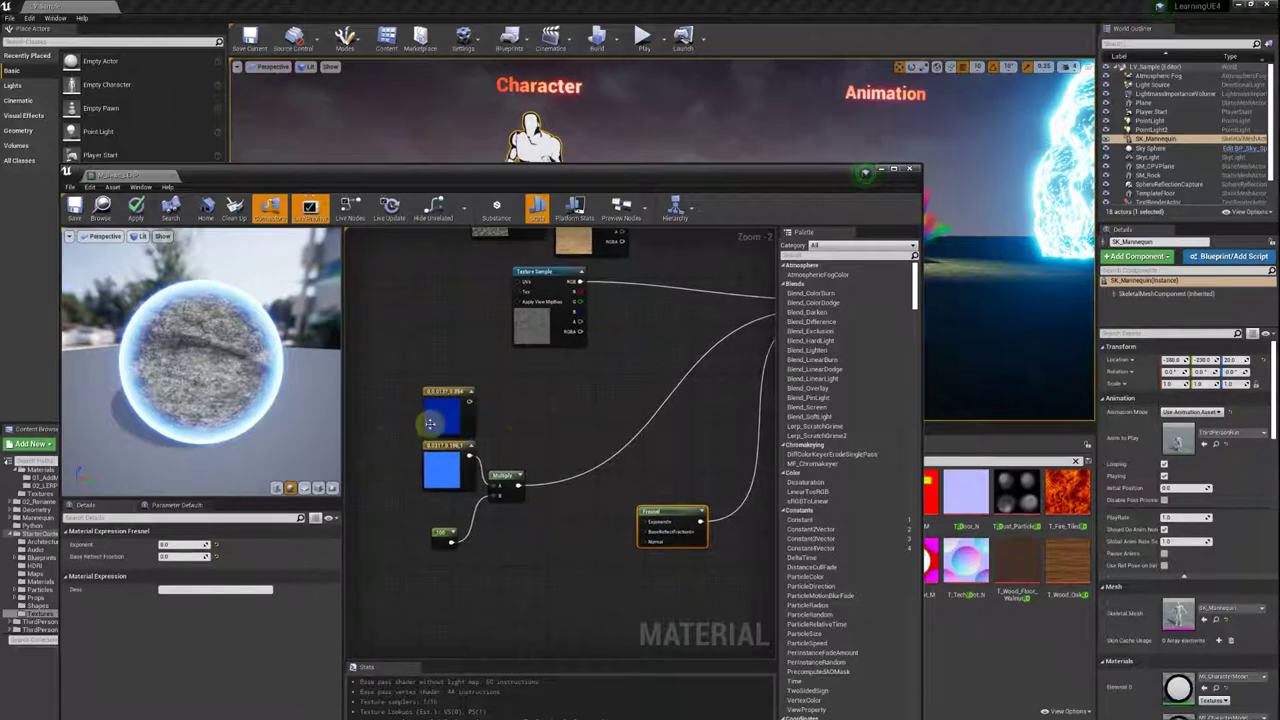
Duplicate the Texture Sample node, then delete the duplicate.
click(539, 318)
key(ctrl+c)
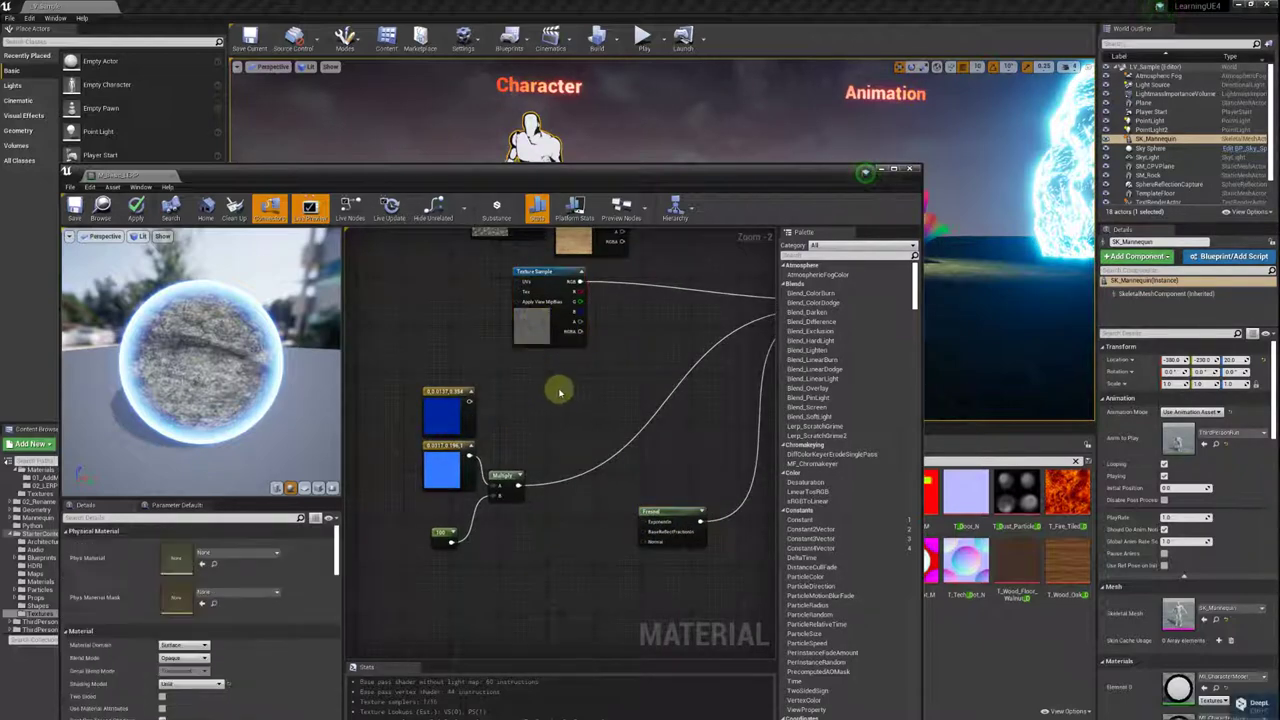
key(ctrl+v)
key(Delete)
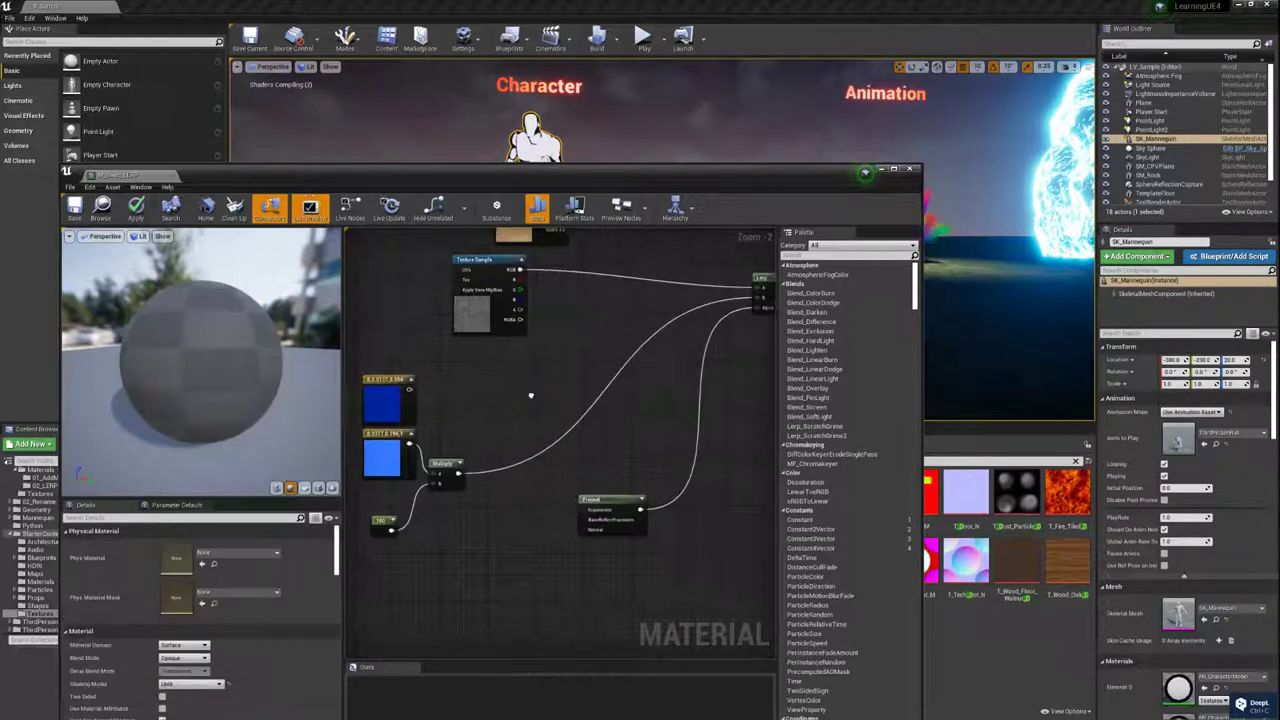
Delete both blue colour constants and place a new Constant3Vector node in their place.
drag(425, 355, 355, 470)
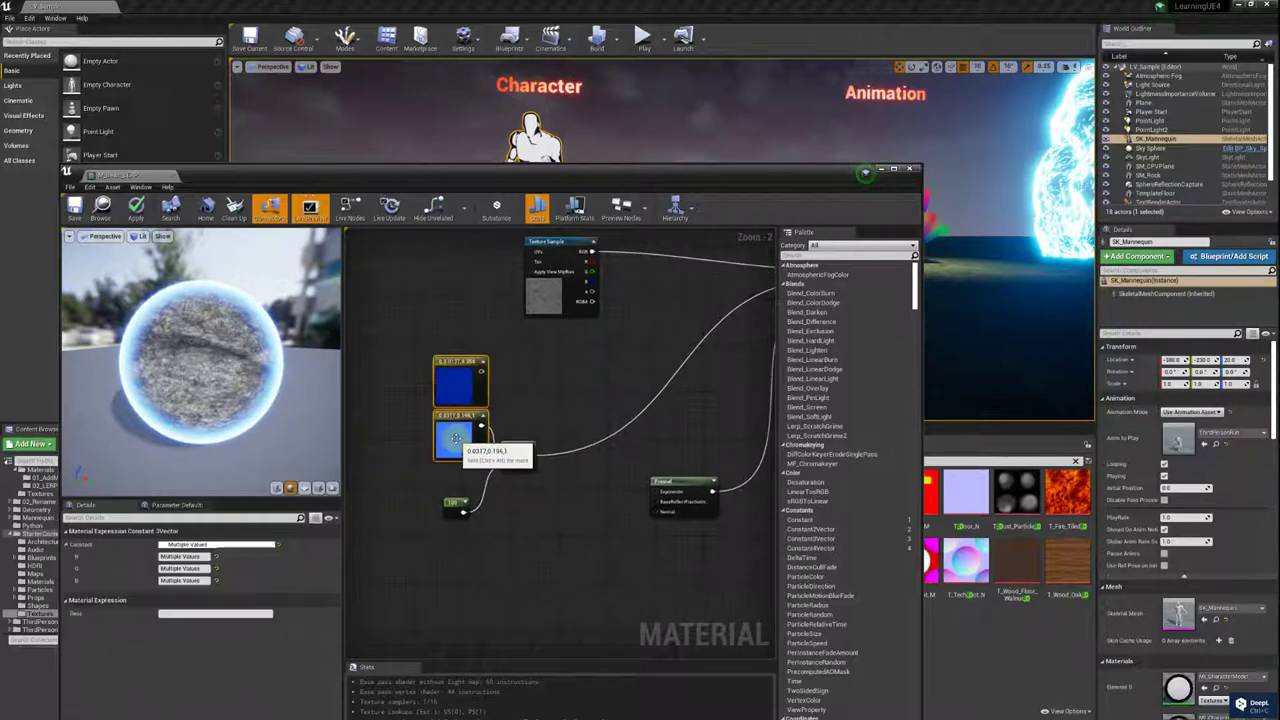
key(Delete)
right_drag(481, 421, 524, 440)
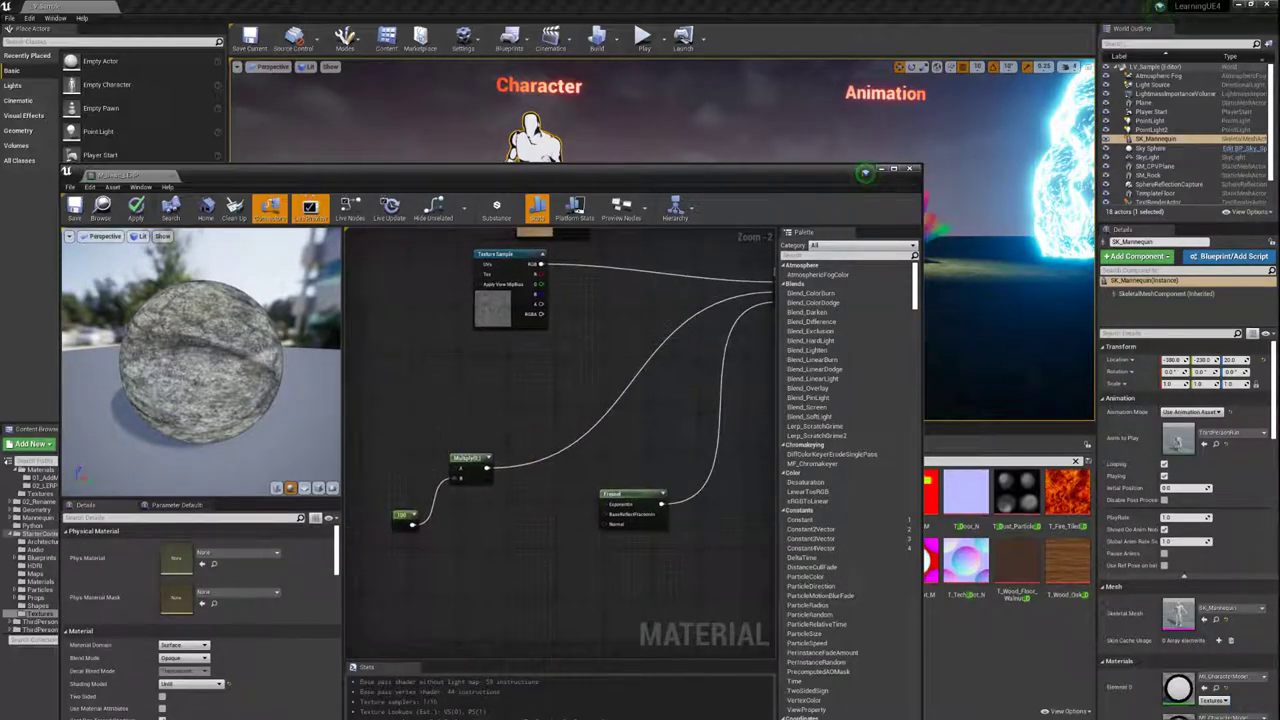
right_drag(524, 396, 449, 400)
click(452, 405)
right_click(478, 404)
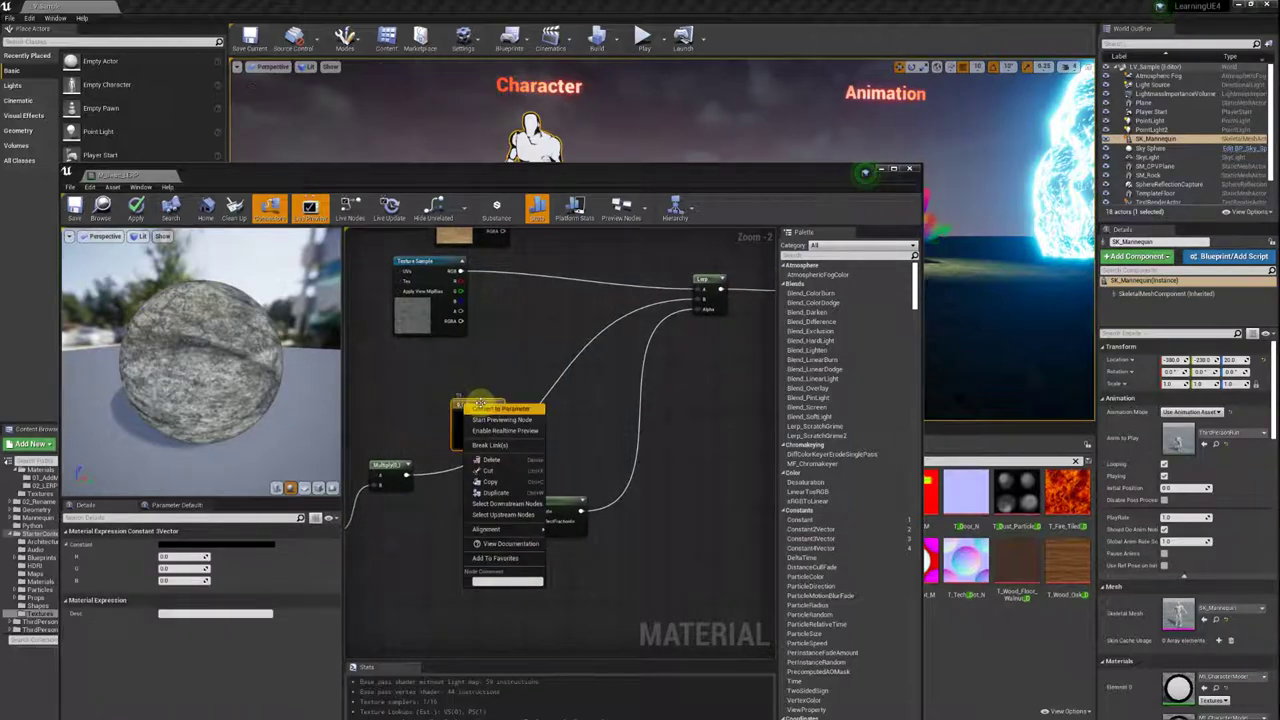
click(480, 420)
Set the new constant to orange-red (0.995, 0.0358, 0) and move it up-left.
click(212, 545)
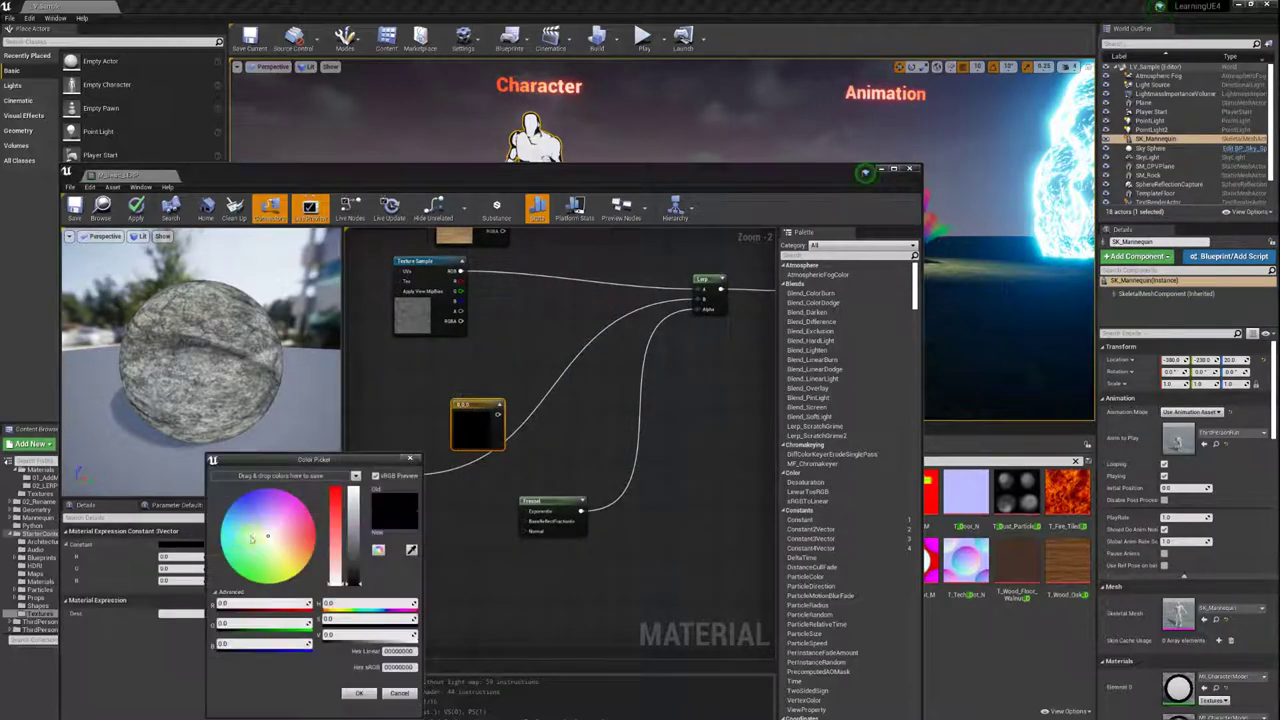
click(281, 534)
click(348, 494)
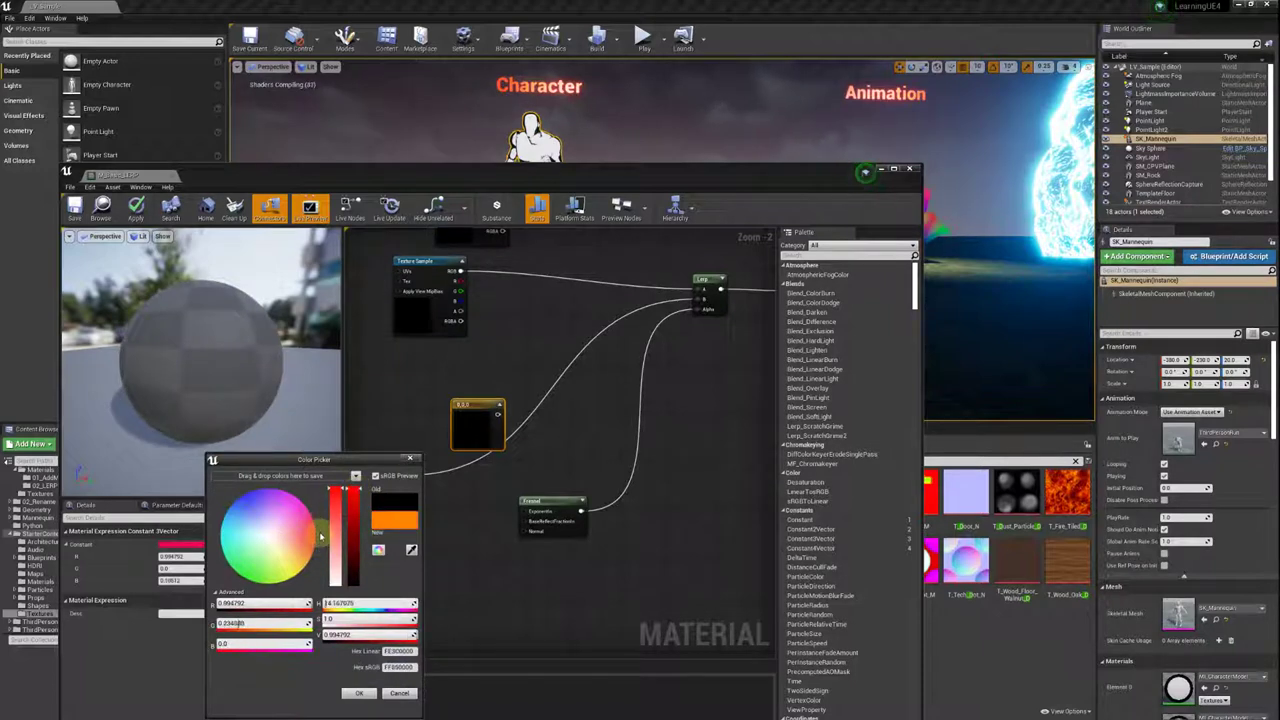
click(359, 692)
right_drag(320, 454, 395, 459)
drag(546, 423, 486, 406)
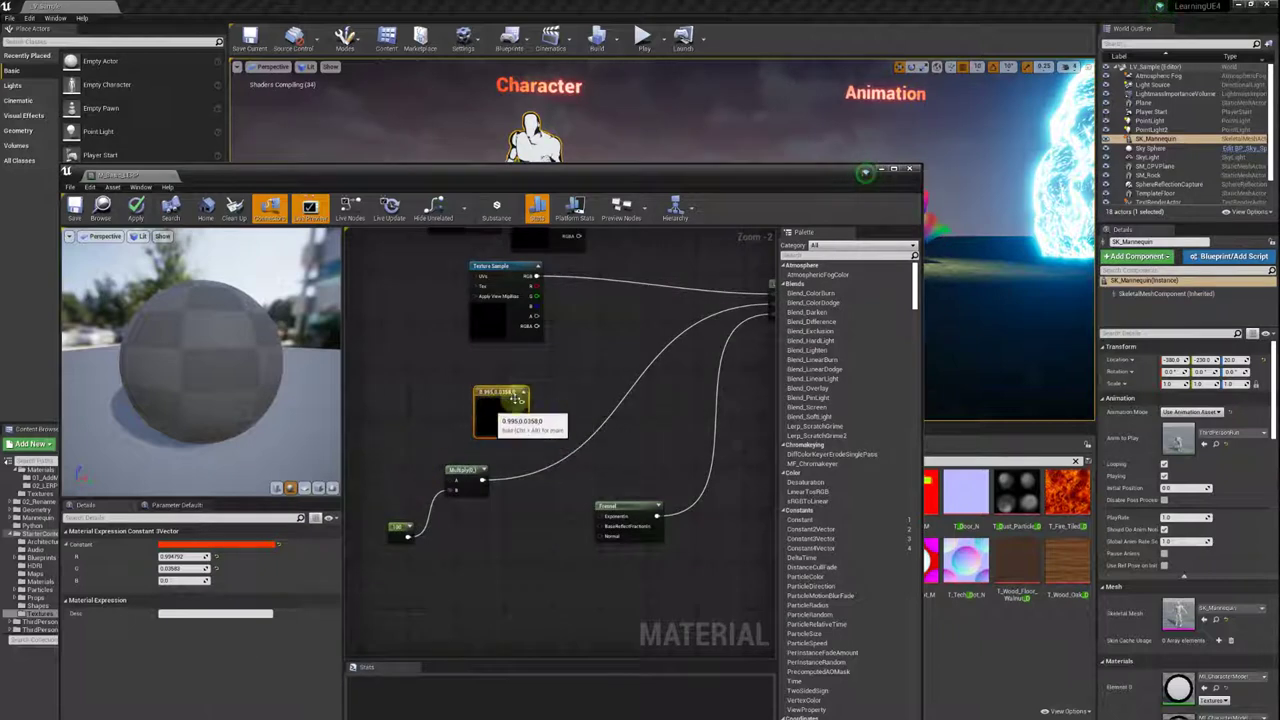
right_drag(557, 387, 485, 367)
Add an Add node combining the texture colour, and route its output into Lerp B.
right_click(485, 368)
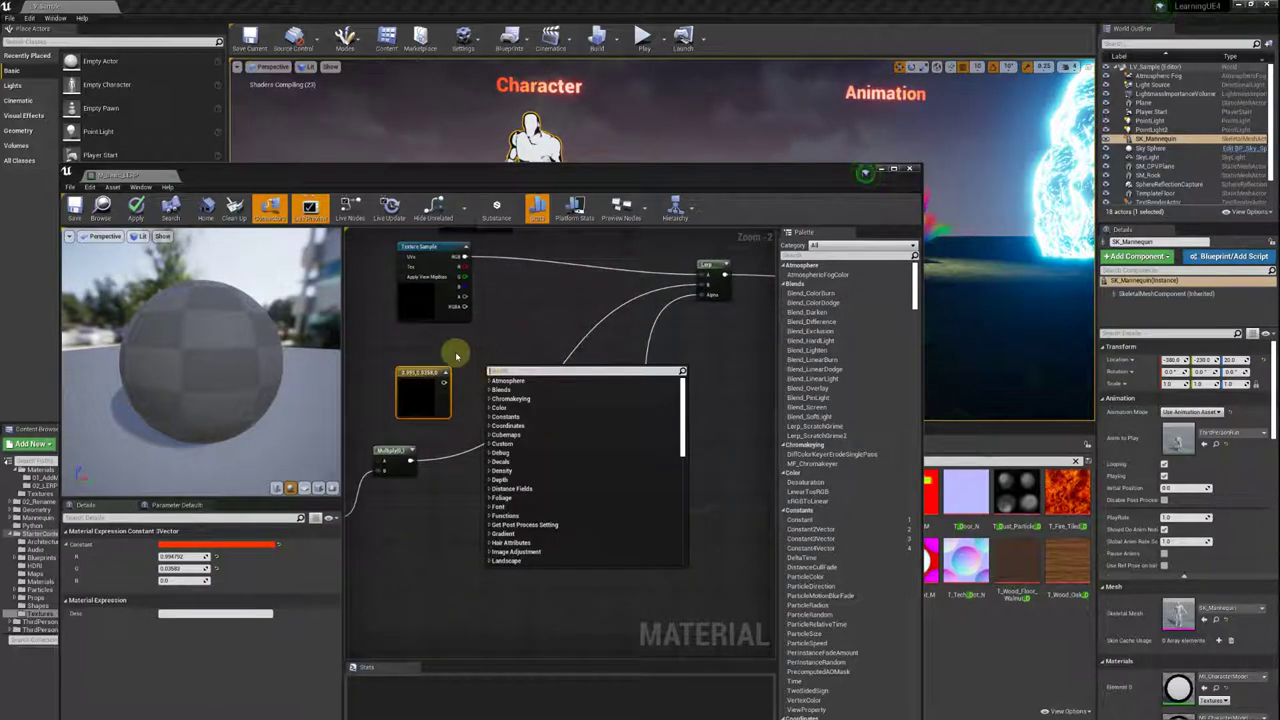
text(add)
key(Return)
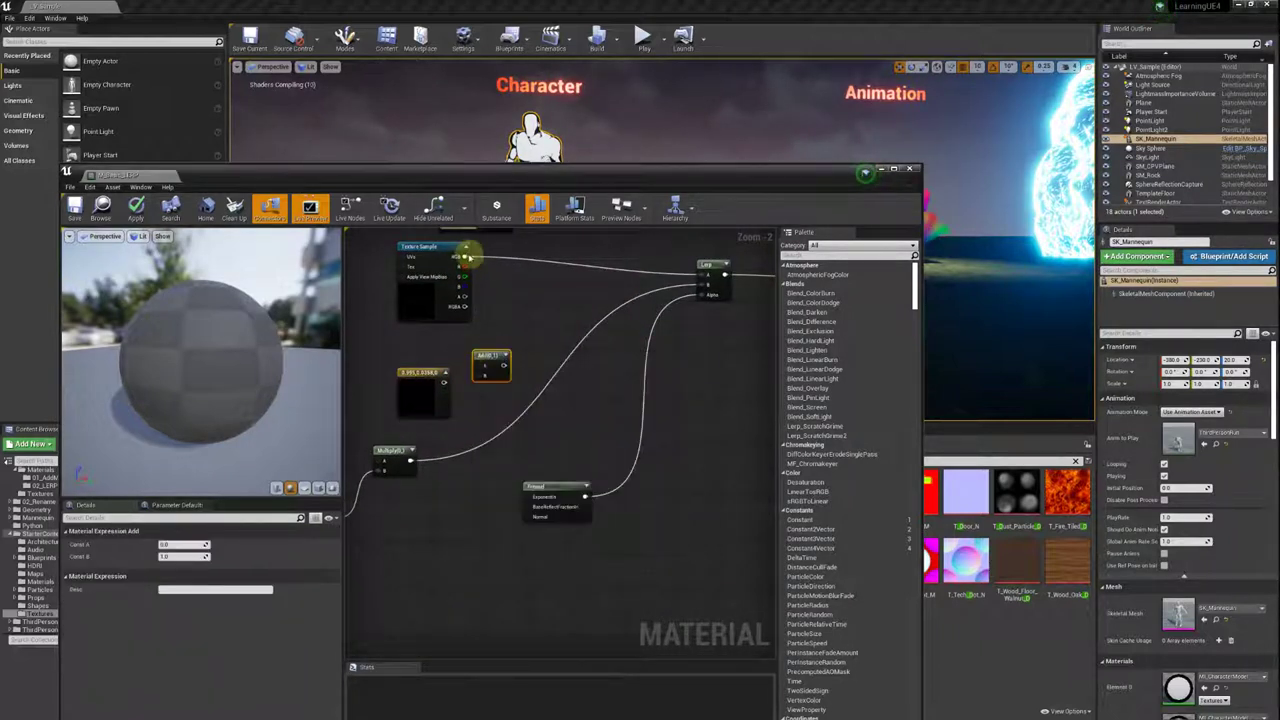
mouse_move(463, 256)
mouse_down()
mouse_move(481, 369)
mouse_move(492, 368)
mouse_up()
right_drag(546, 330, 492, 336)
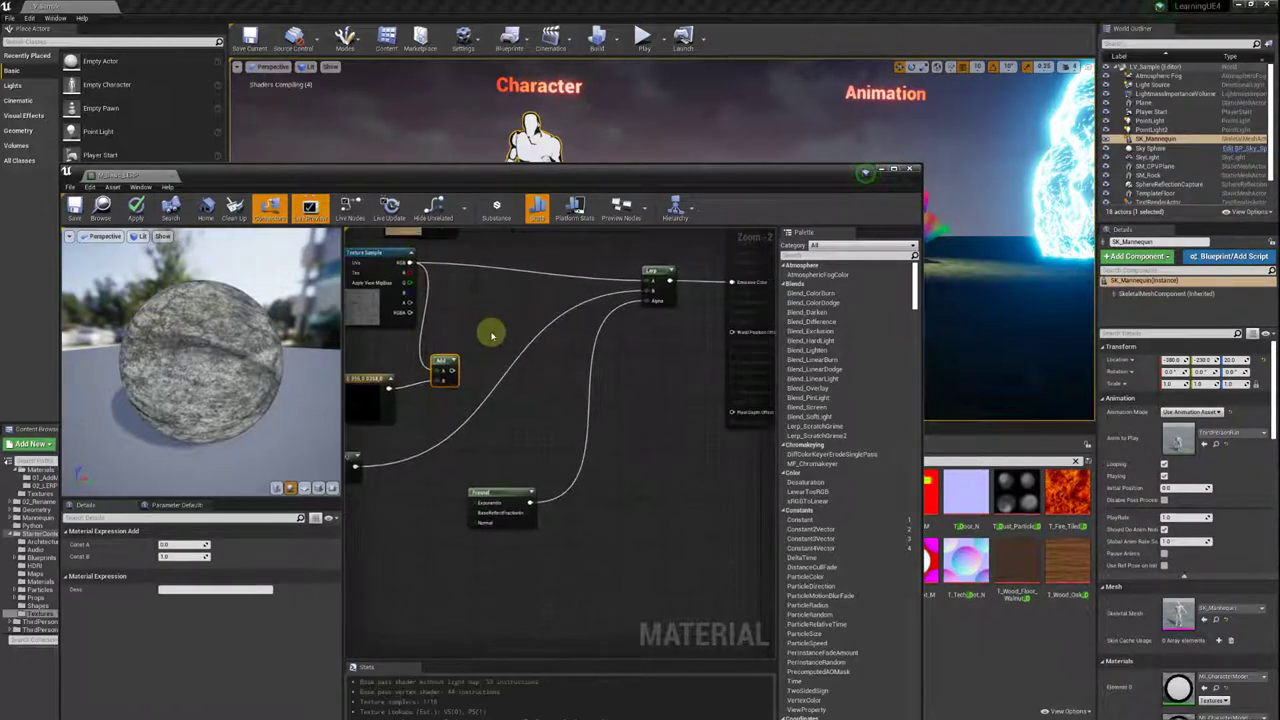
drag(454, 364, 646, 291)
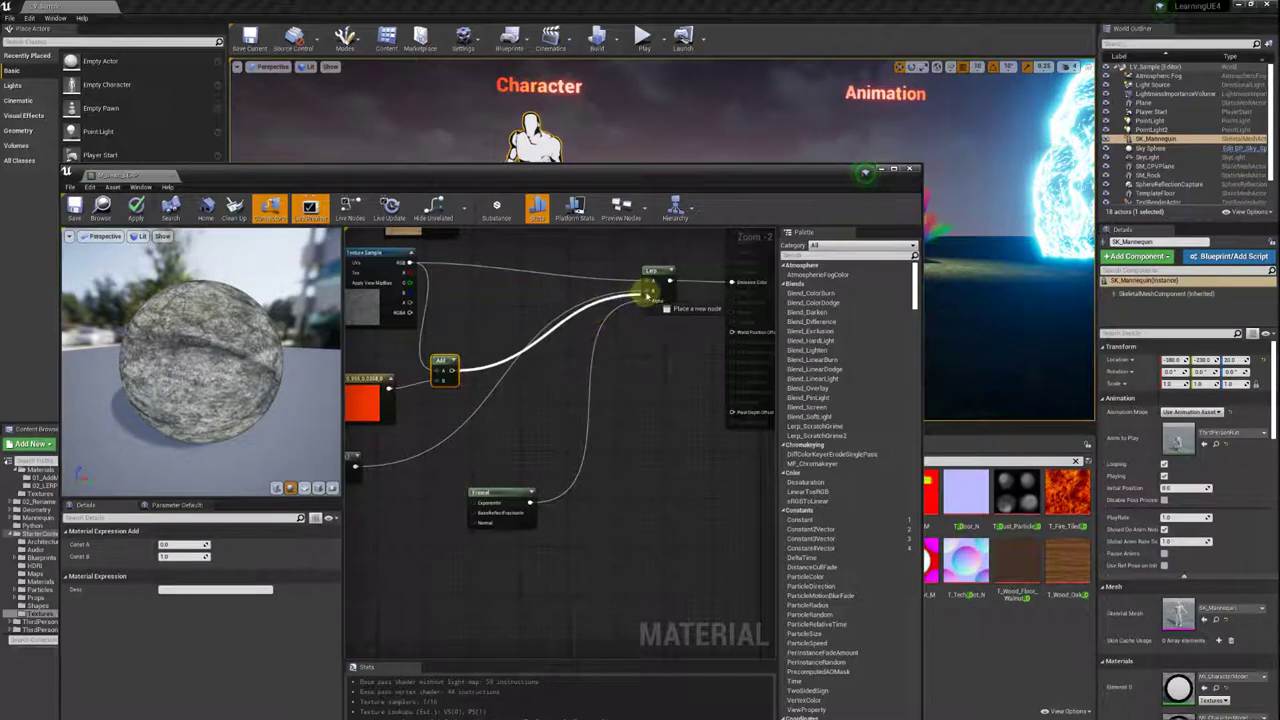
right_drag(486, 346, 563, 338)
drag(320, 345, 363, 333)
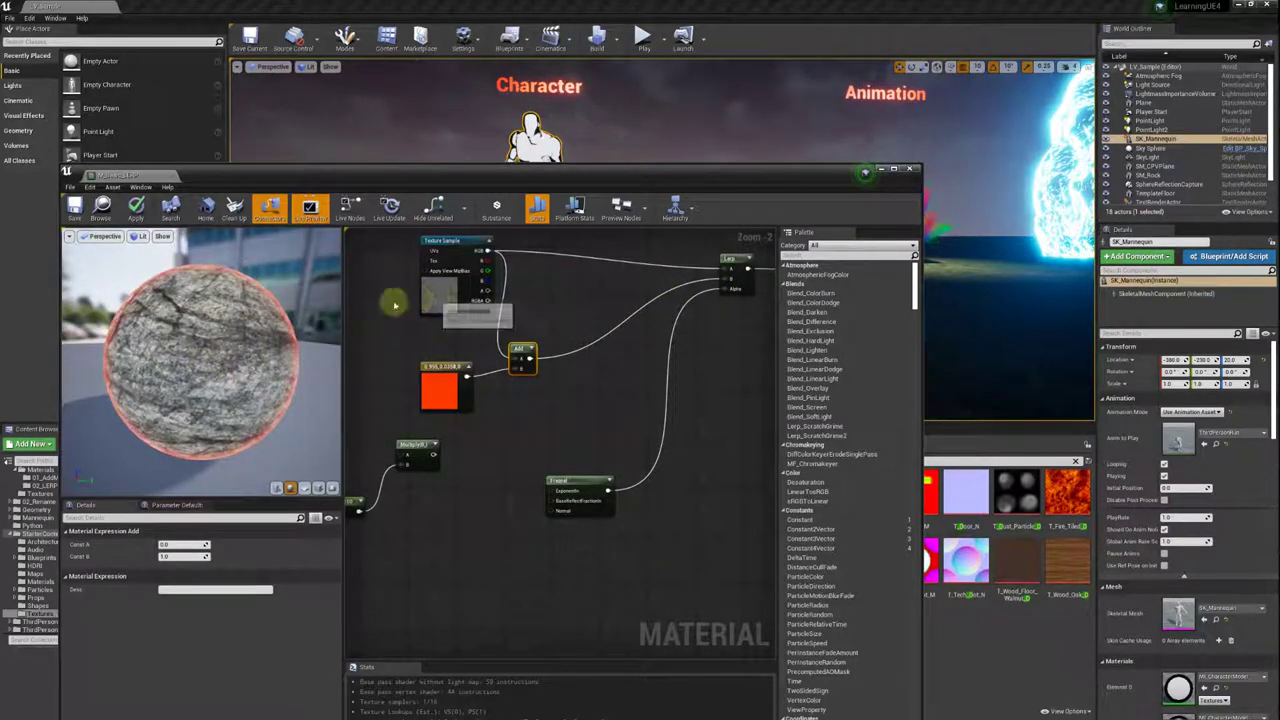
Move the texture and red constant left, and feed the Add output into a new Multiply node.
drag(440, 300, 386, 300)
drag(441, 385, 392, 402)
mouse_move(504, 368)
right_down()
mouse_move(452, 380)
mouse_move(467, 428)
right_up()
click(465, 358)
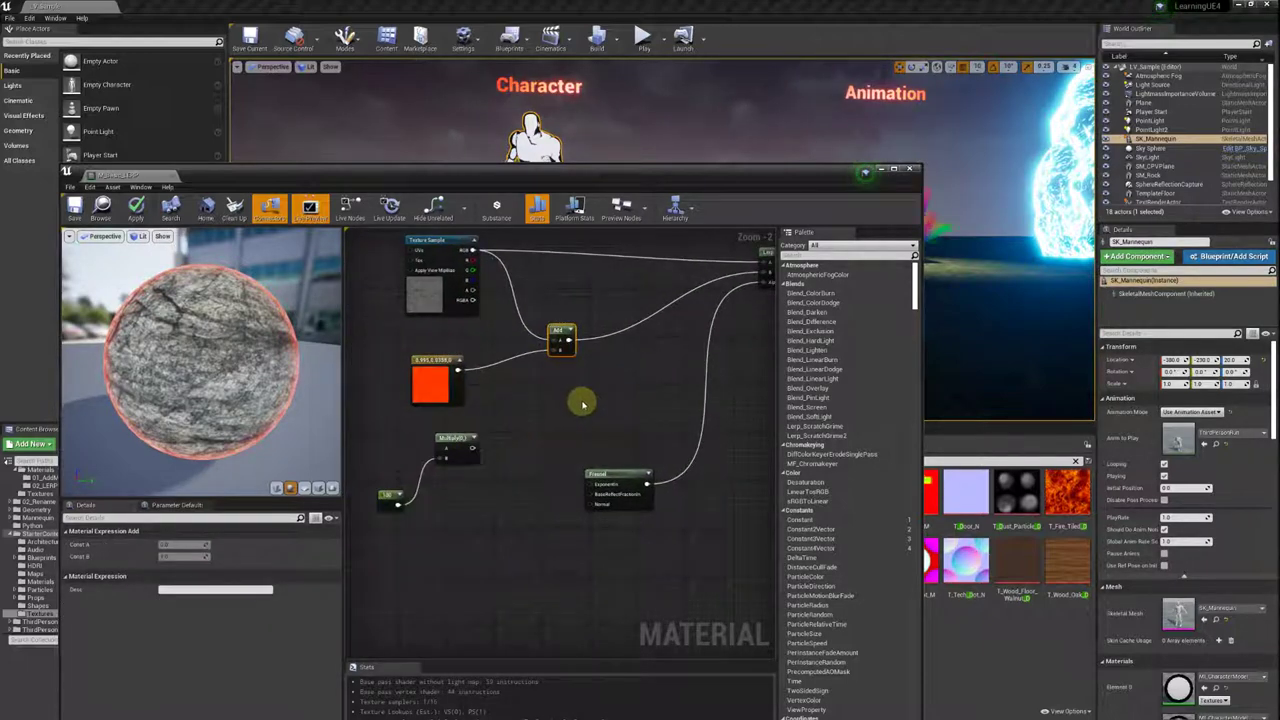
key(m)
click(587, 395)
right_drag(563, 350, 531, 362)
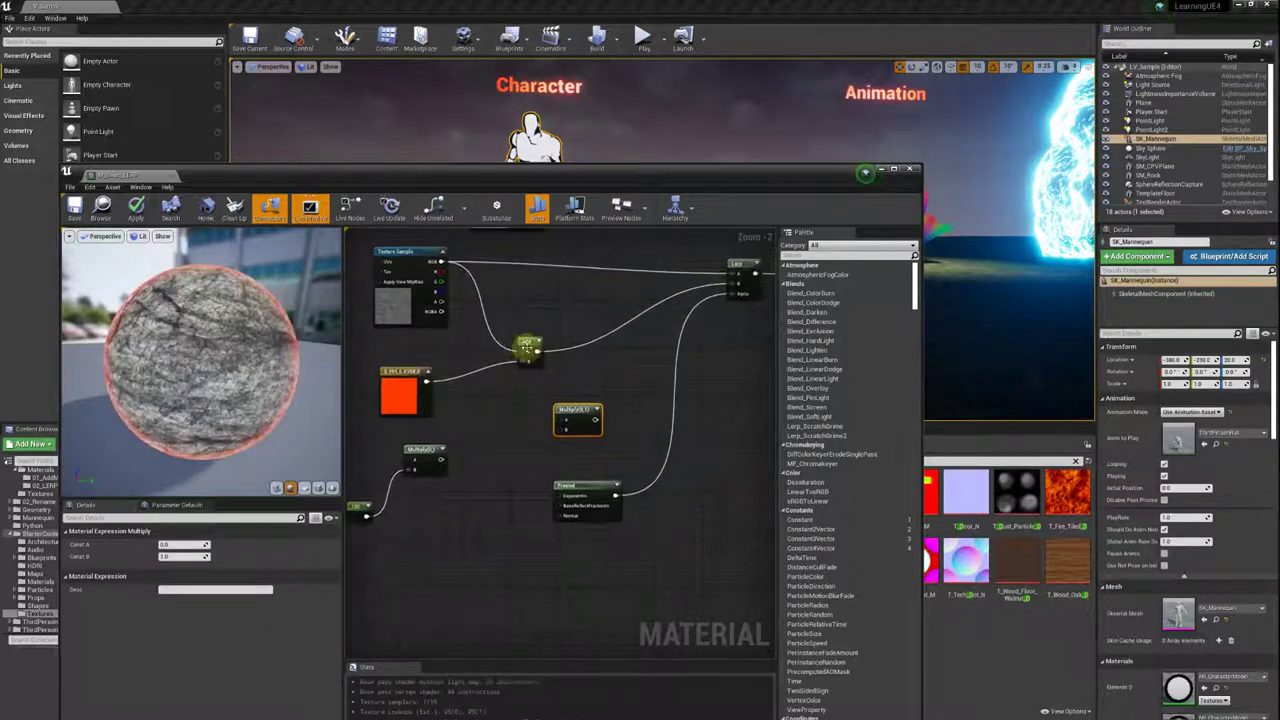
drag(528, 346, 562, 412)
right_drag(540, 430, 597, 422)
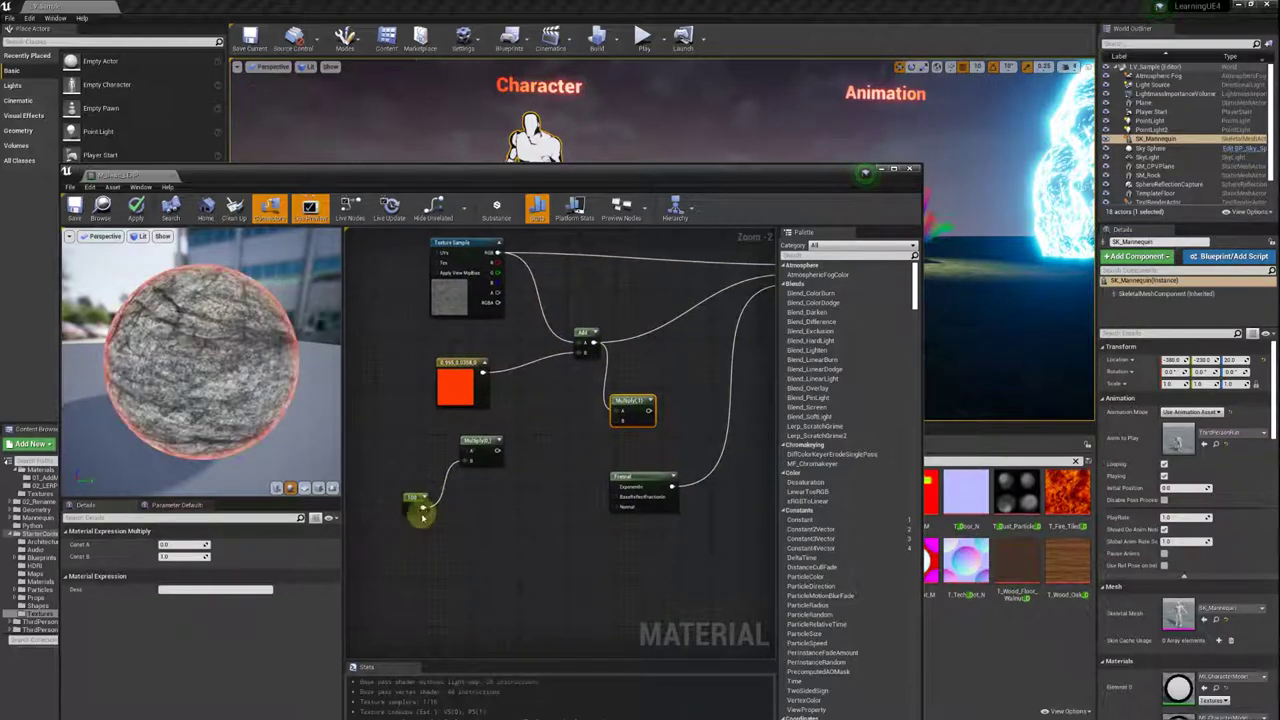
Feed the 100 constant into the new Multiply, delete the old Multiply, and connect to the Lerp.
drag(422, 507, 620, 425)
mouse_move(620, 425)
right_down()
mouse_move(480, 425)
mouse_move(417, 446)
right_up()
click(412, 440)
click(405, 453)
key(Delete)
drag(508, 440, 657, 307)
Move the new Multiply node up beside the Add node.
scroll(517, 371, up, 1)
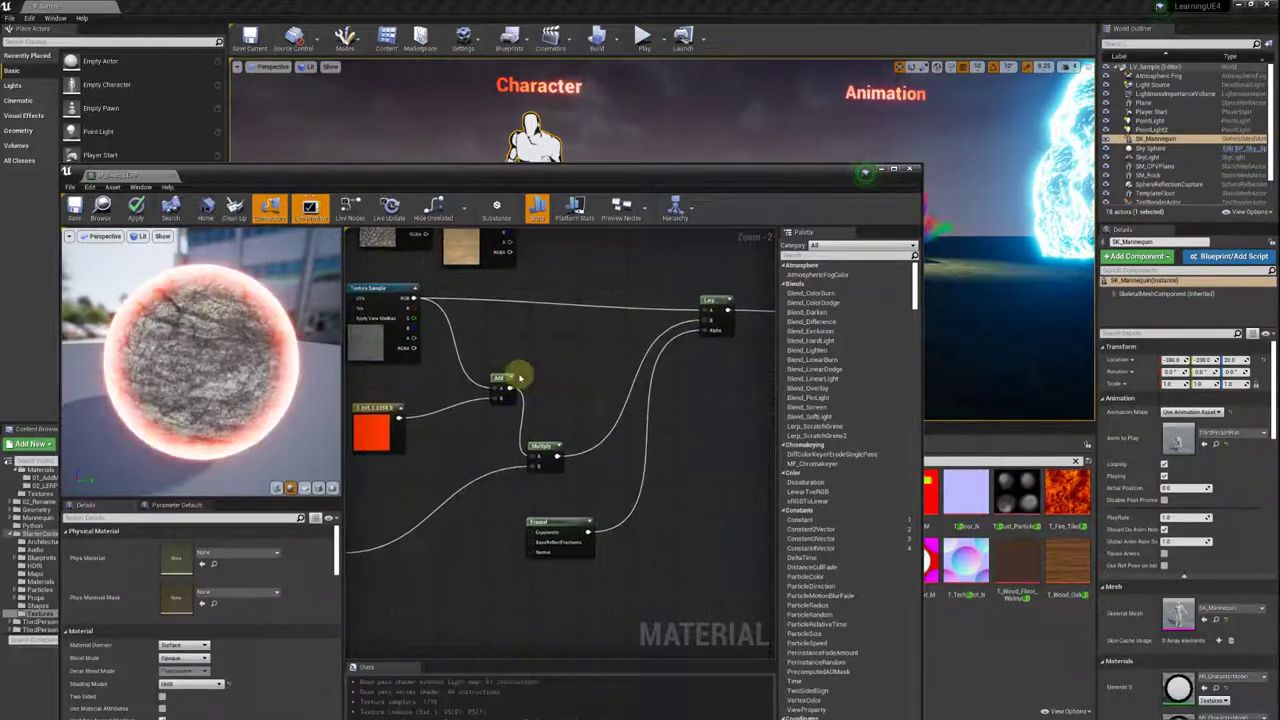
click(488, 390)
right_drag(492, 393, 476, 396)
drag(512, 448, 527, 410)
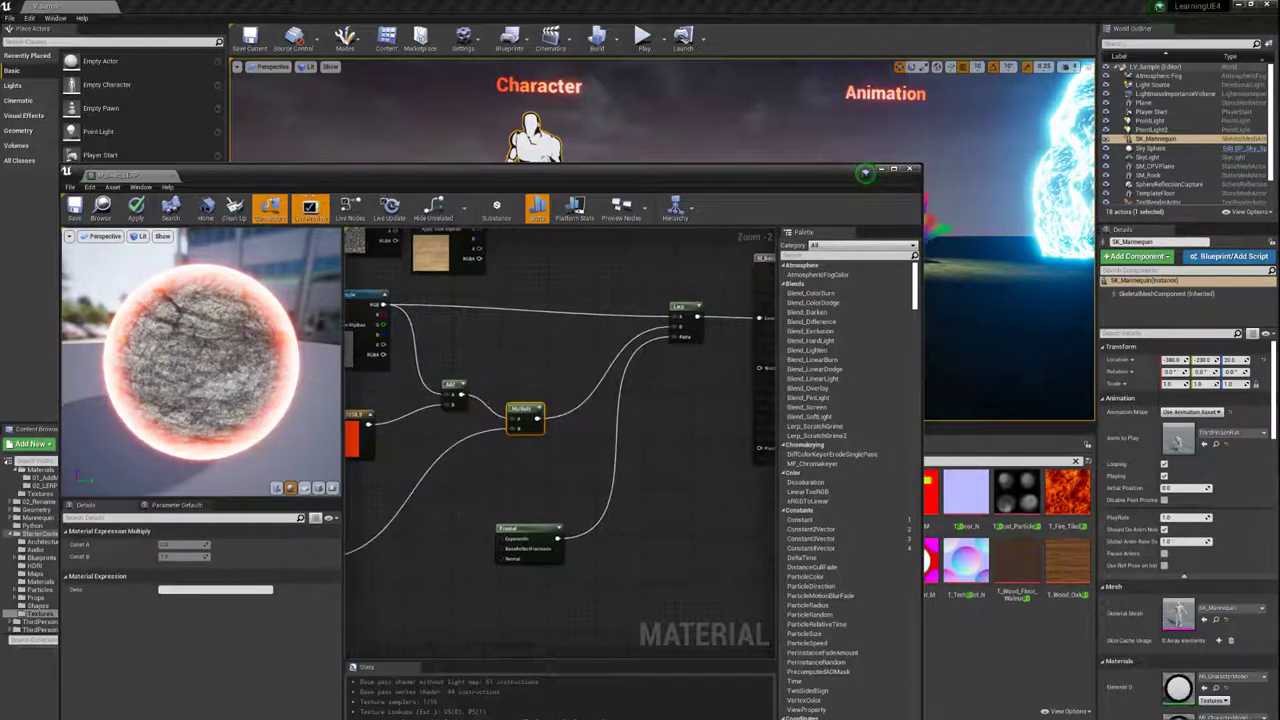
right_drag(432, 339, 529, 314)
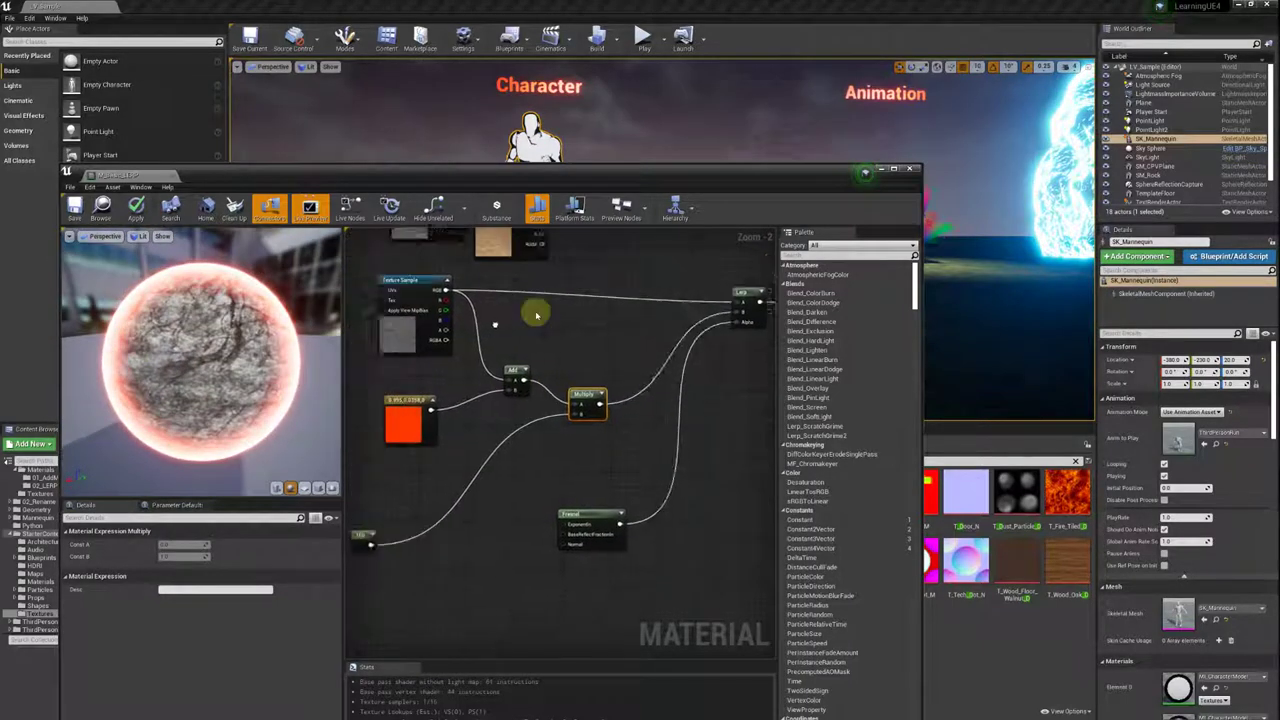
Change the multiplier constant's value to 40 and shift the Fresnel node left.
drag(398, 538, 423, 523)
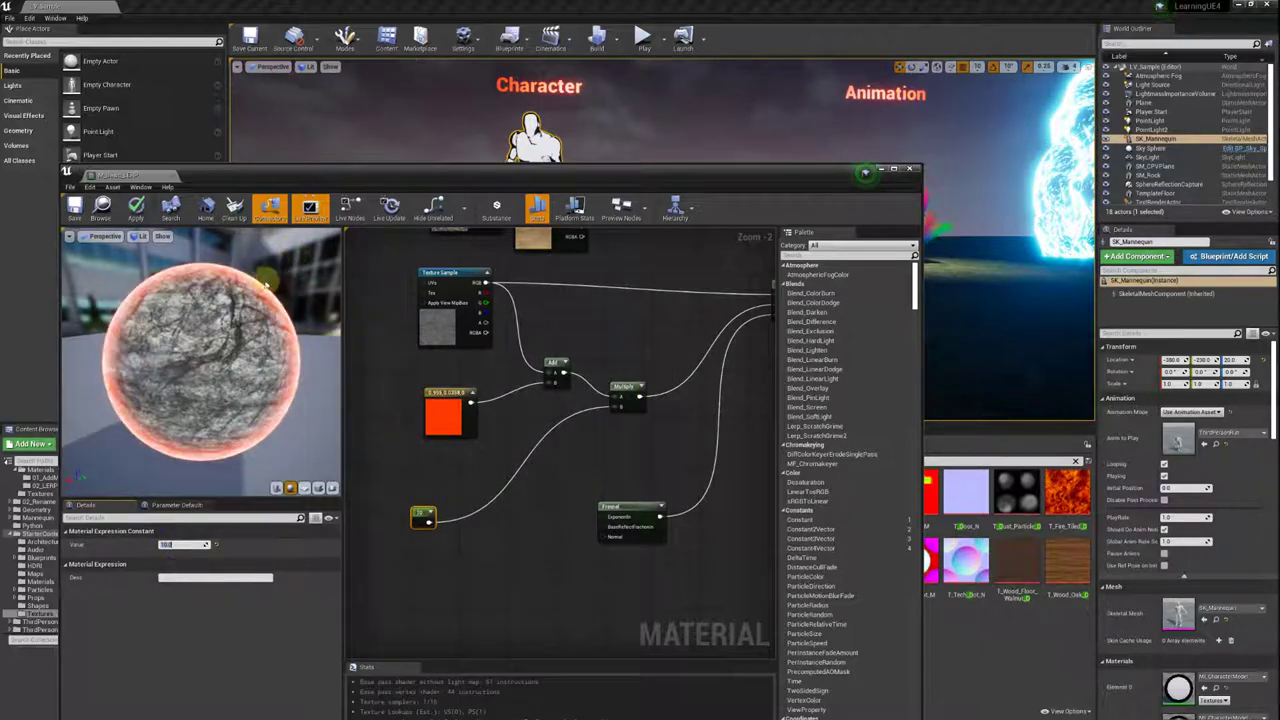
key(Return)
click(193, 544)
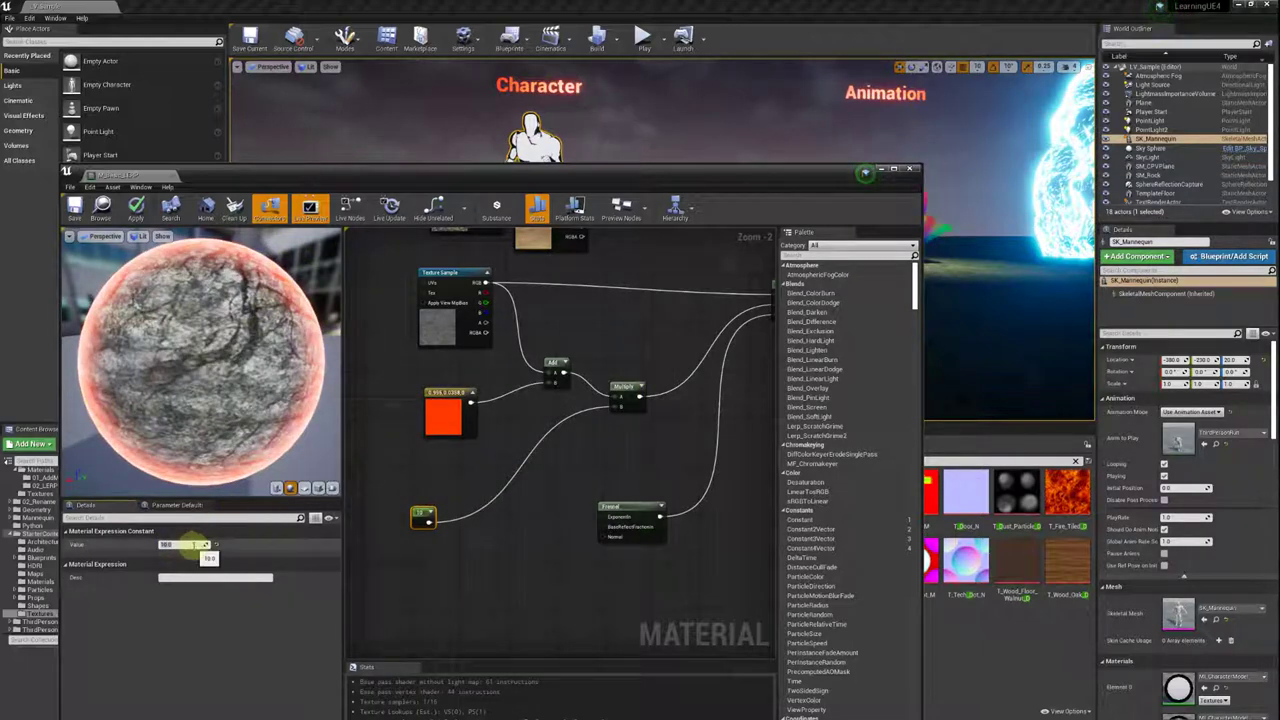
text(40)
key(Return)
right_drag(384, 315, 362, 315)
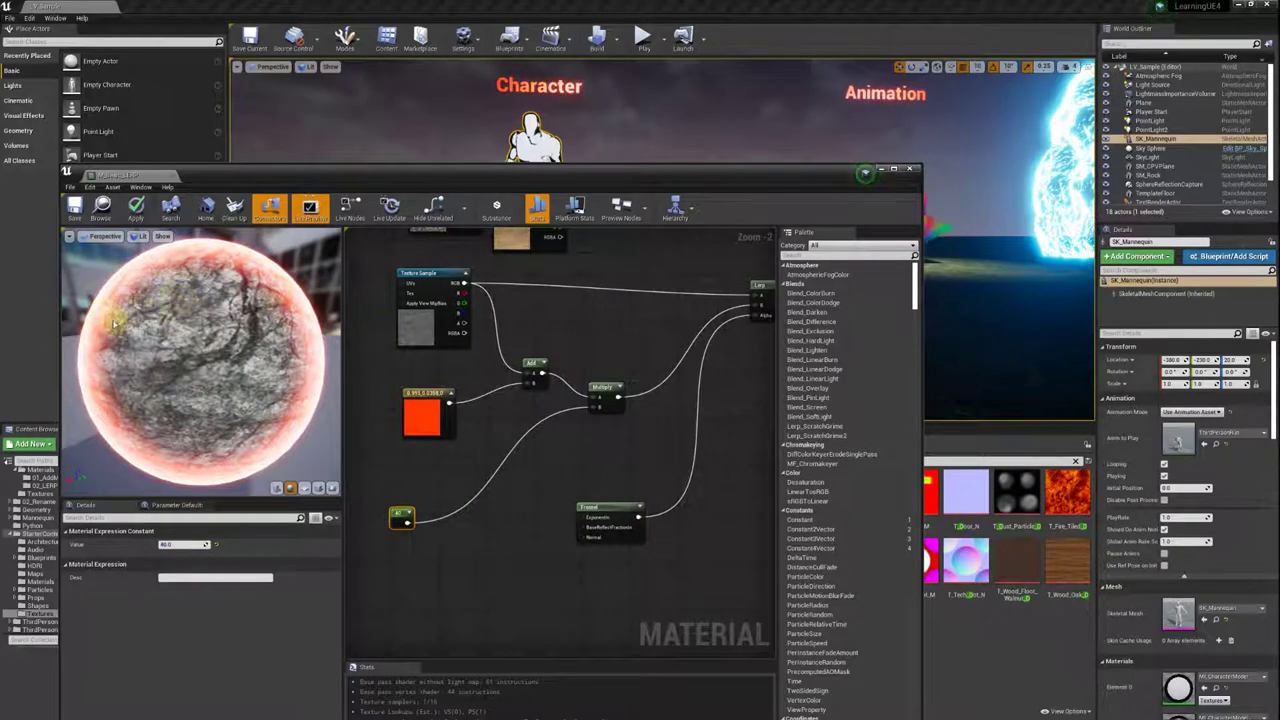
right_drag(508, 428, 386, 424)
Move the Fresnel node left and preview only its result on the sphere.
drag(479, 500, 443, 497)
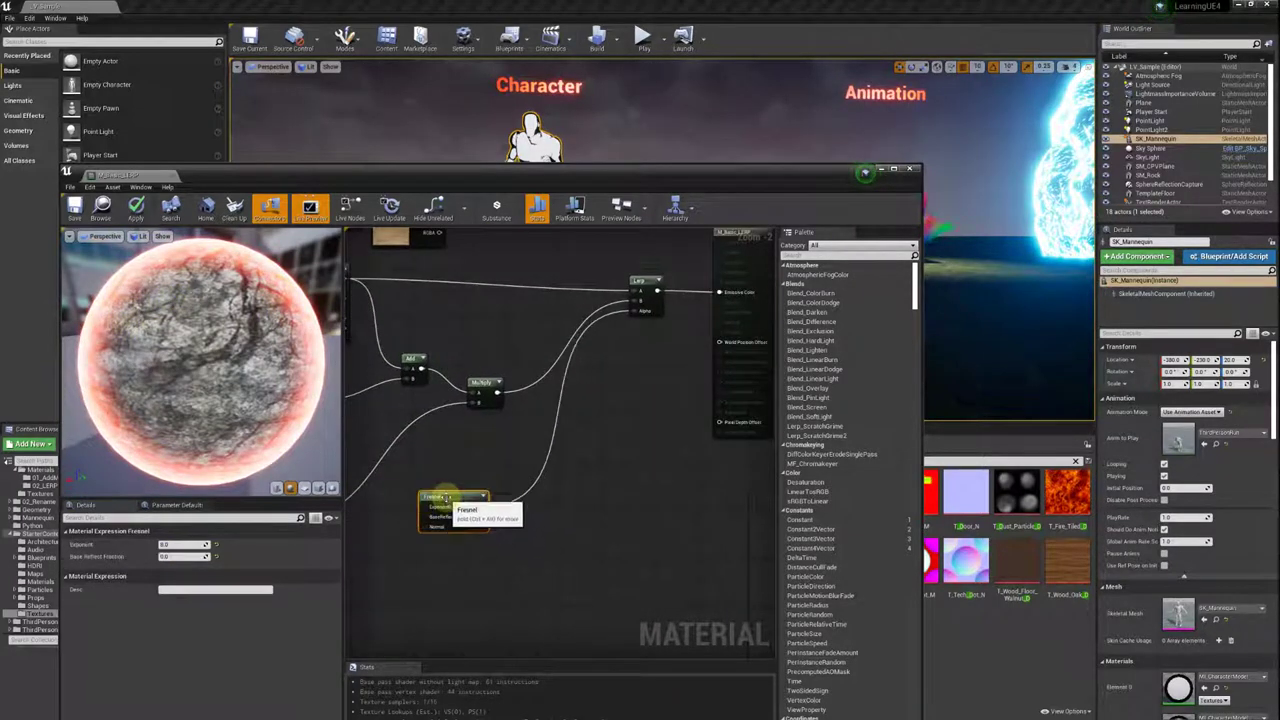
right_click(443, 497)
right_click(445, 500)
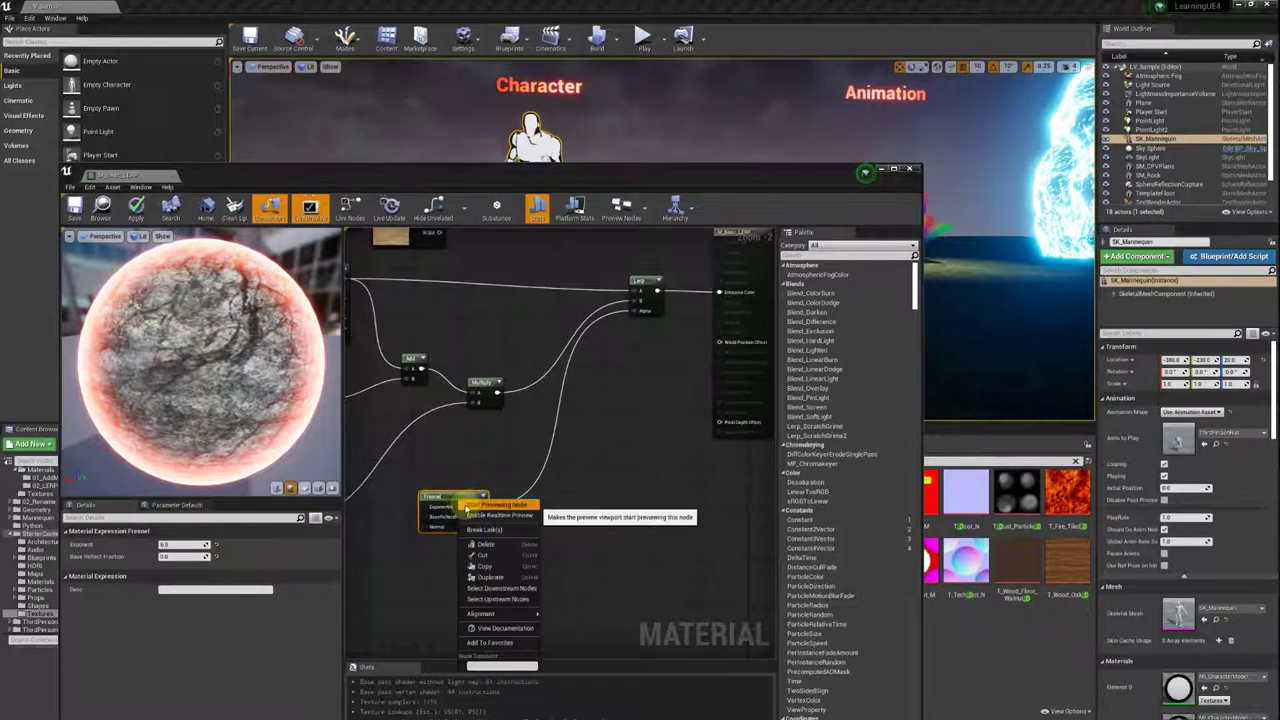
click(470, 515)
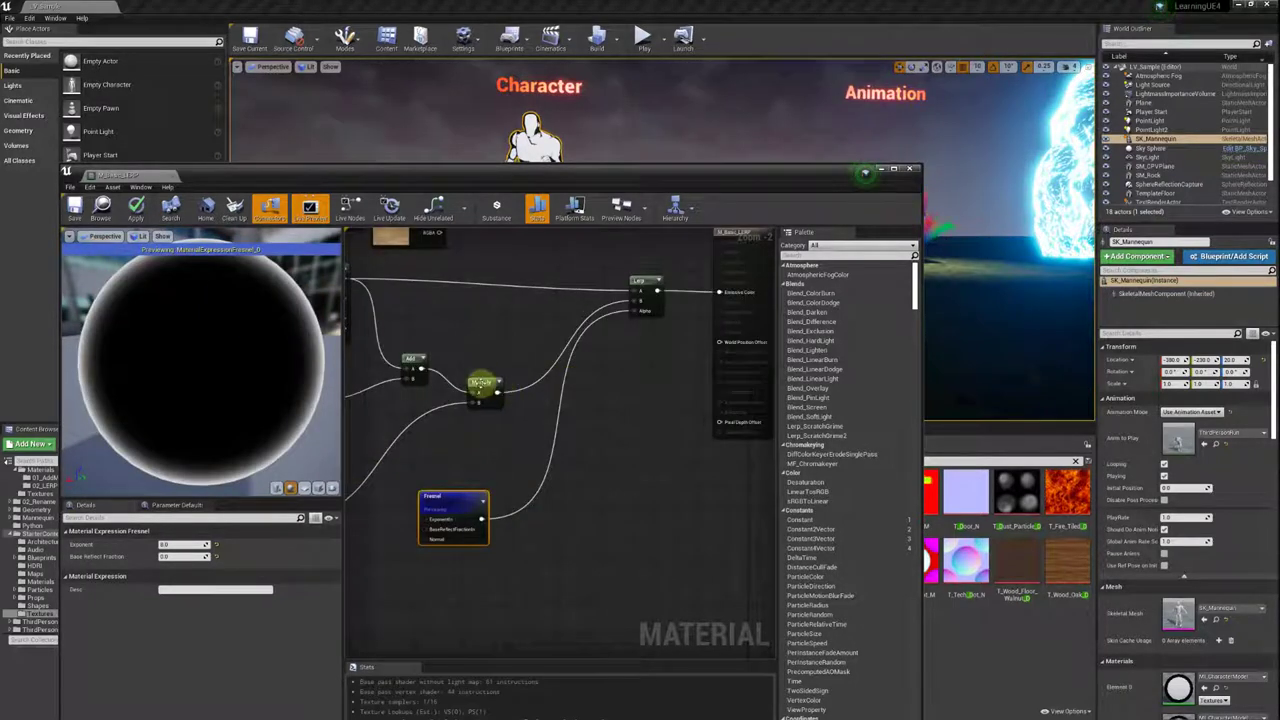
Add a Texture Sample node and assign it the T_Perlin_Noise_M texture.
click(480, 385)
right_drag(487, 425, 494, 375)
right_click(497, 378)
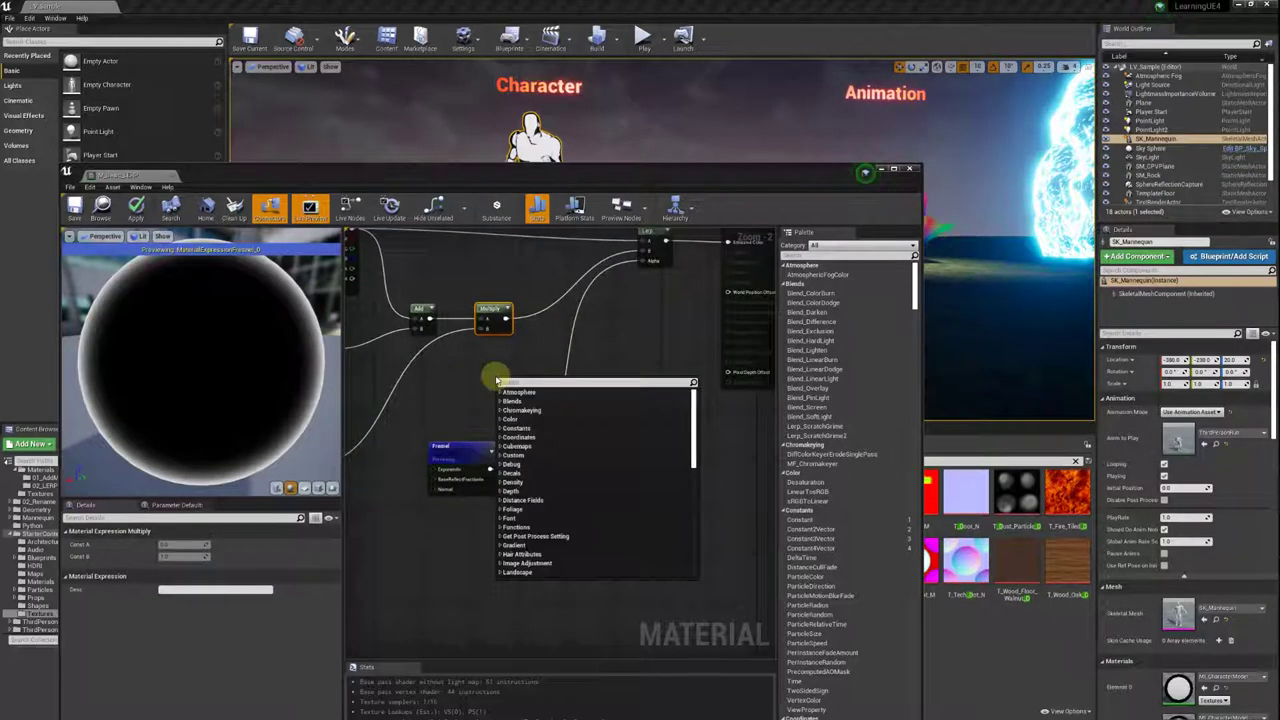
text(texturesa)
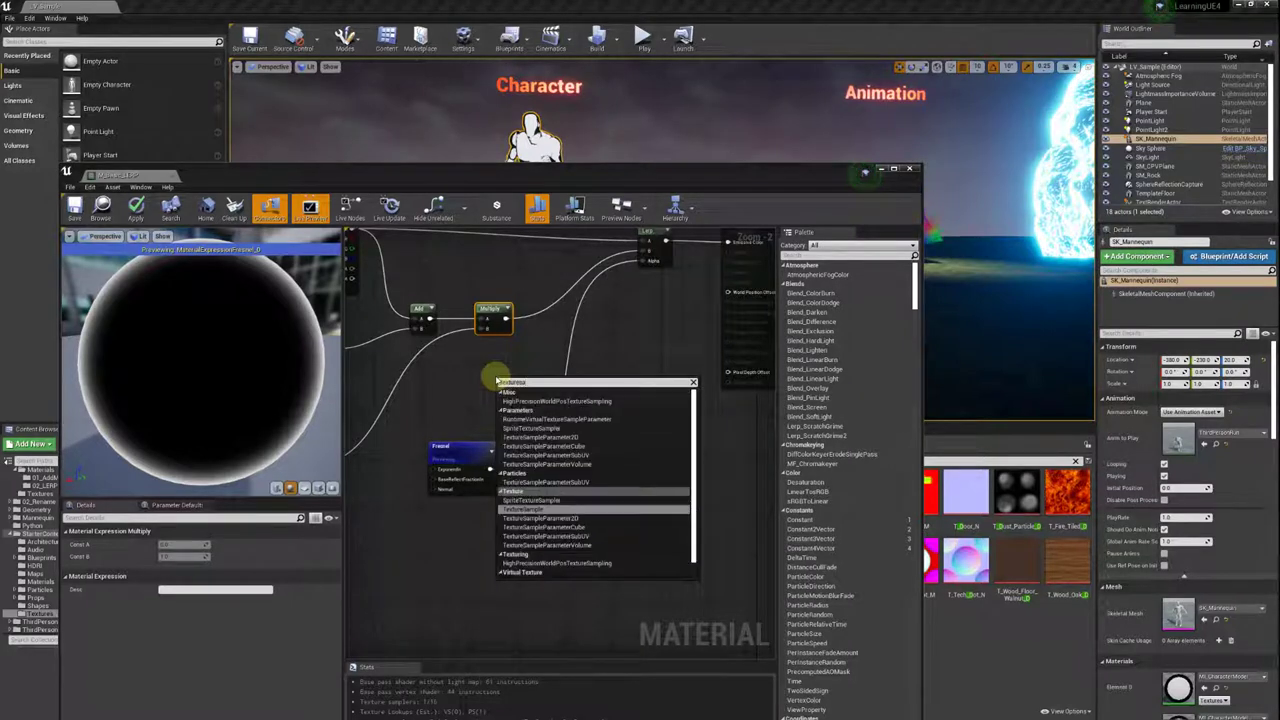
key(Return)
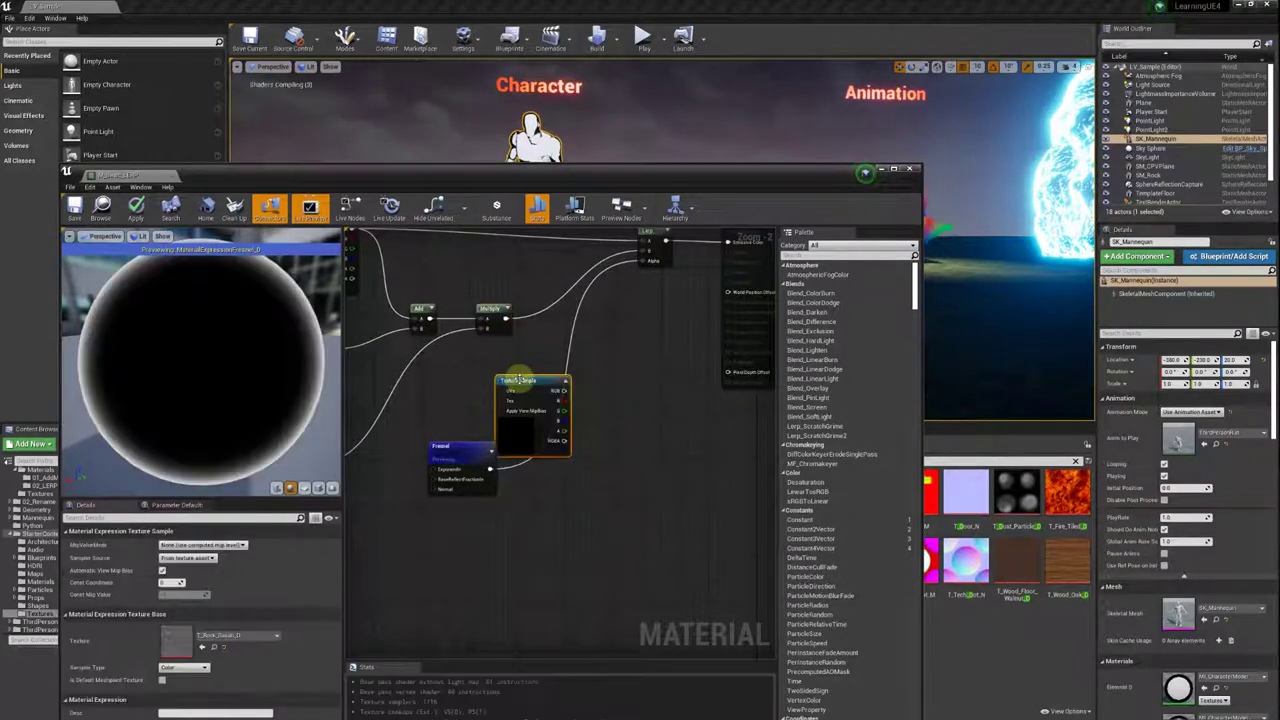
drag(519, 380, 464, 522)
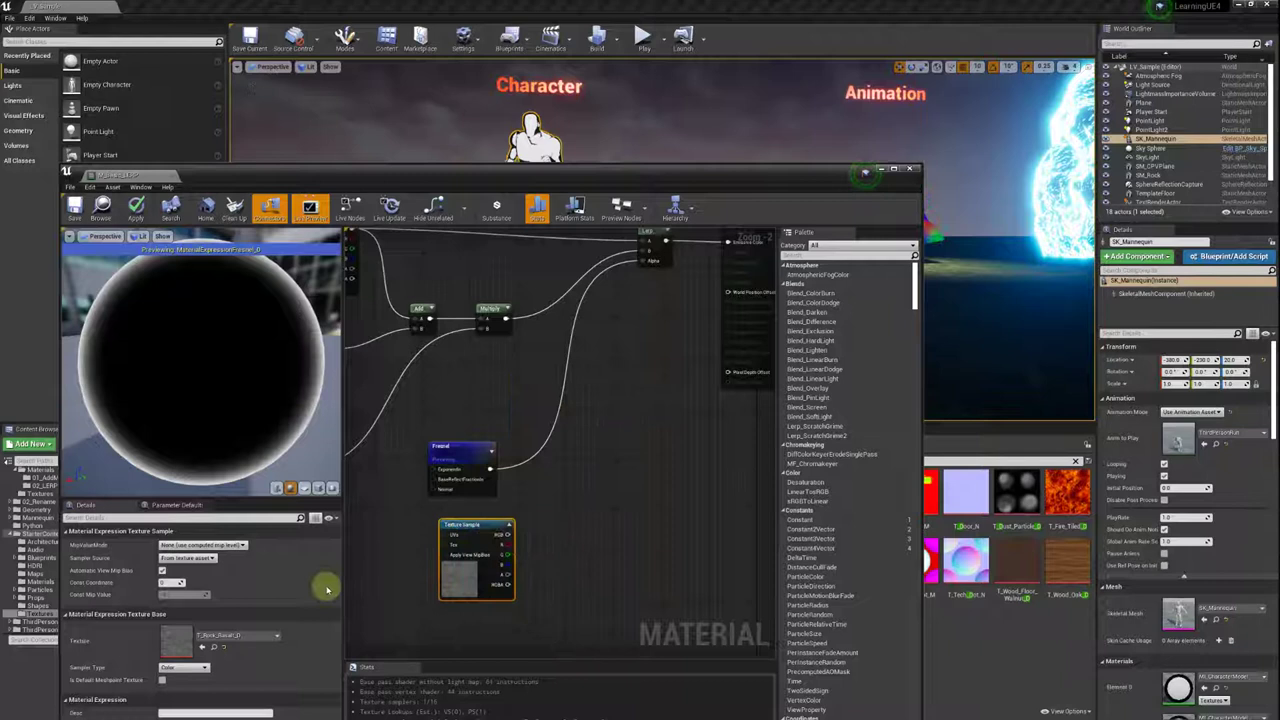
click(238, 640)
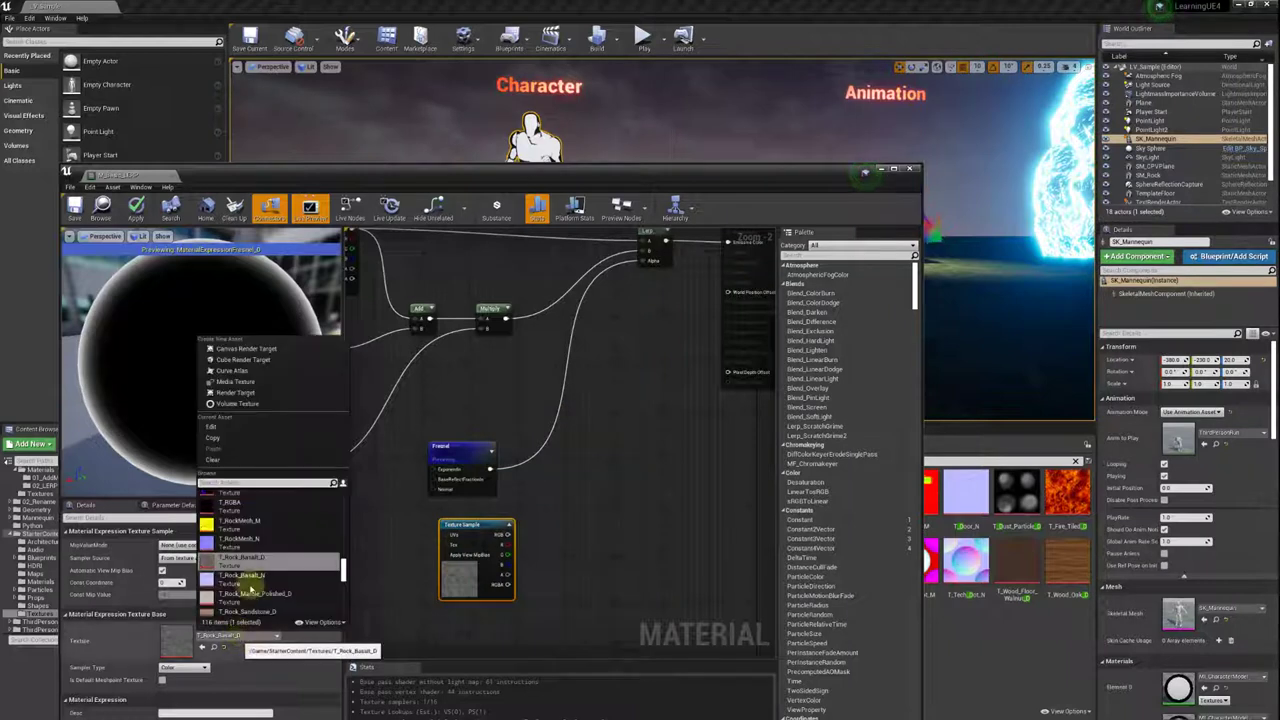
text(noise)
click(233, 490)
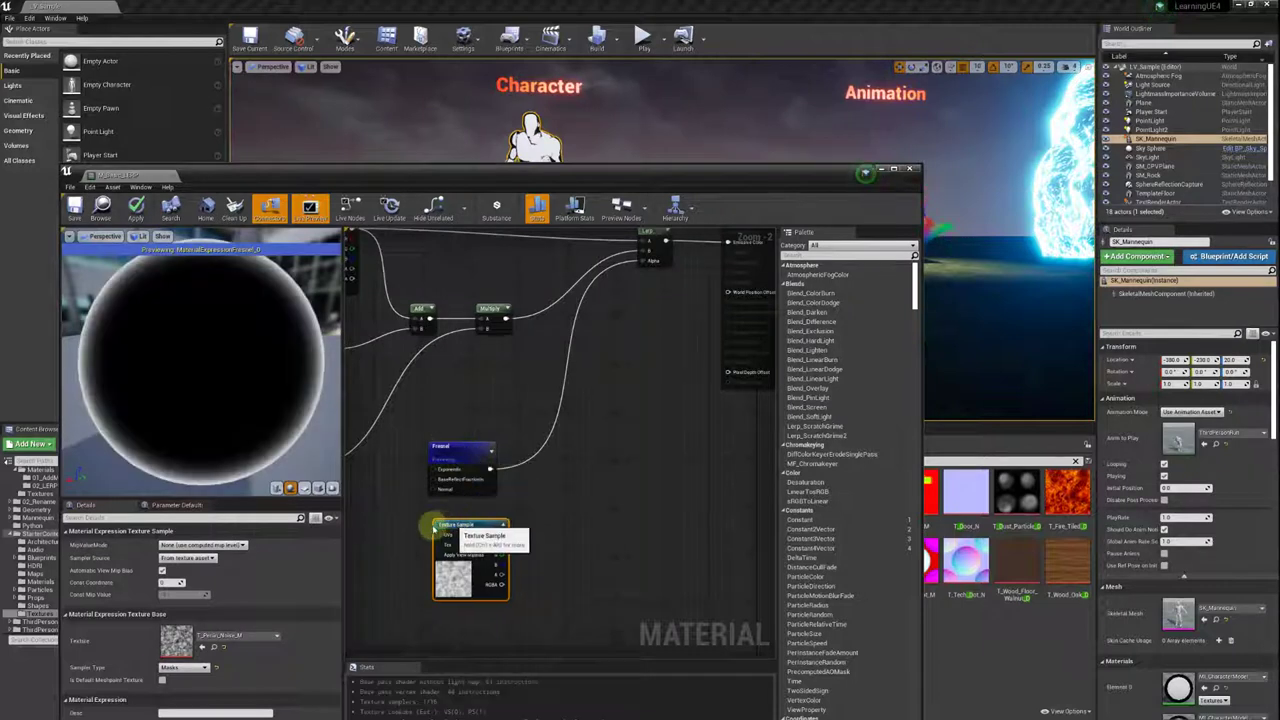
Reposition the noise Texture Sample down-left and nudge the Fresnel node.
drag(450, 526, 402, 551)
right_drag(402, 551, 444, 533)
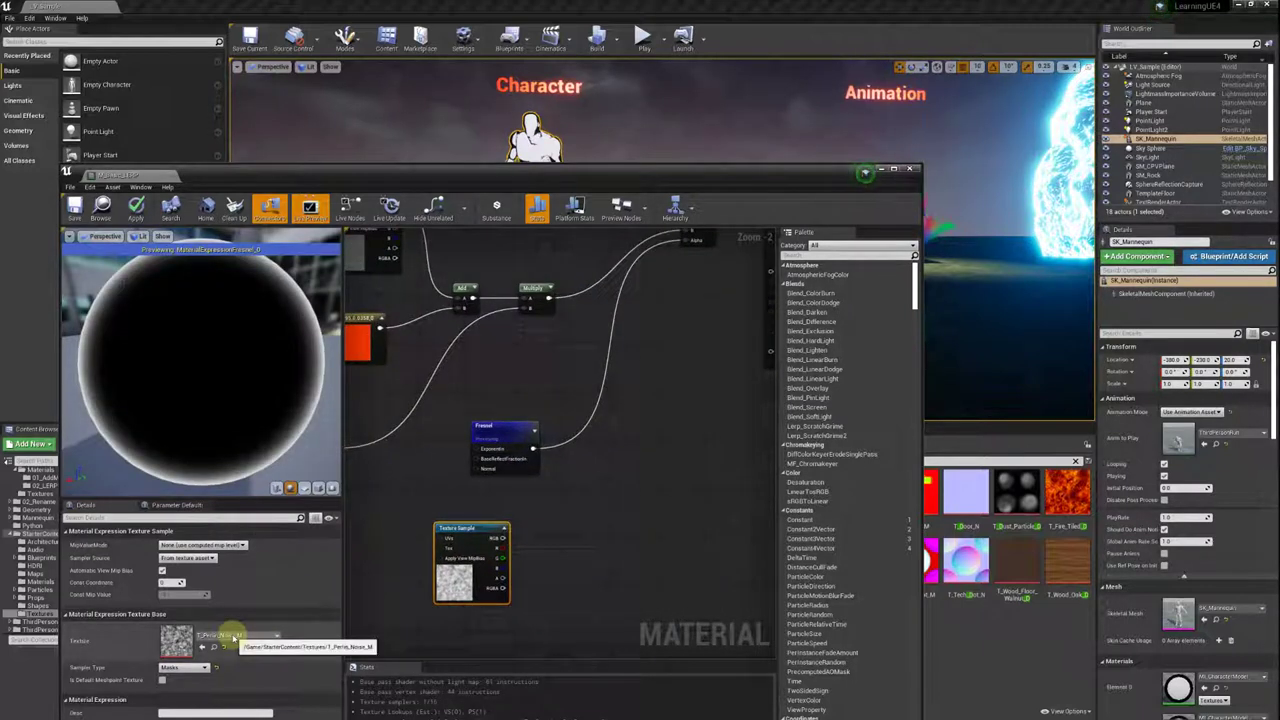
right_drag(500, 514, 466, 489)
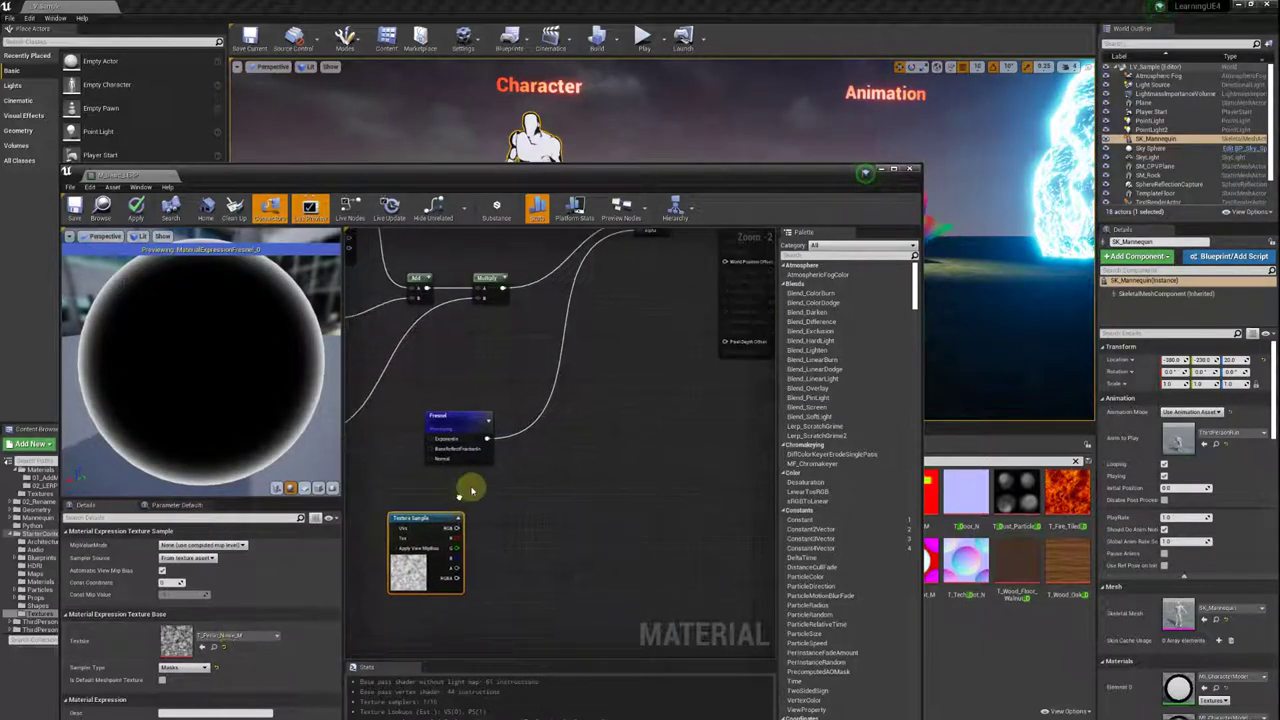
click(417, 421)
mouse_move(417, 421)
mouse_down()
mouse_move(400, 420)
mouse_move(512, 495)
mouse_move(509, 485)
mouse_up()
Add a Multiply node combining the Fresnel with the noise texture's RGB and preview it.
click(505, 479)
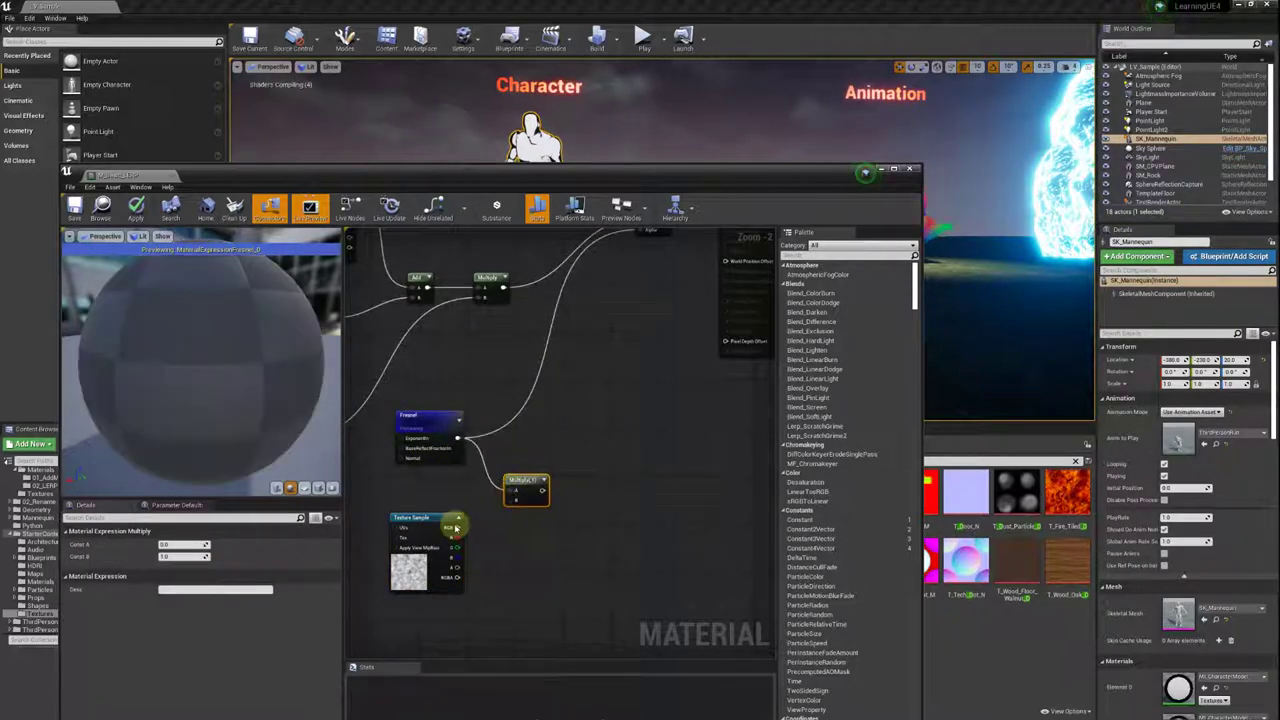
drag(457, 527, 509, 494)
key(space)
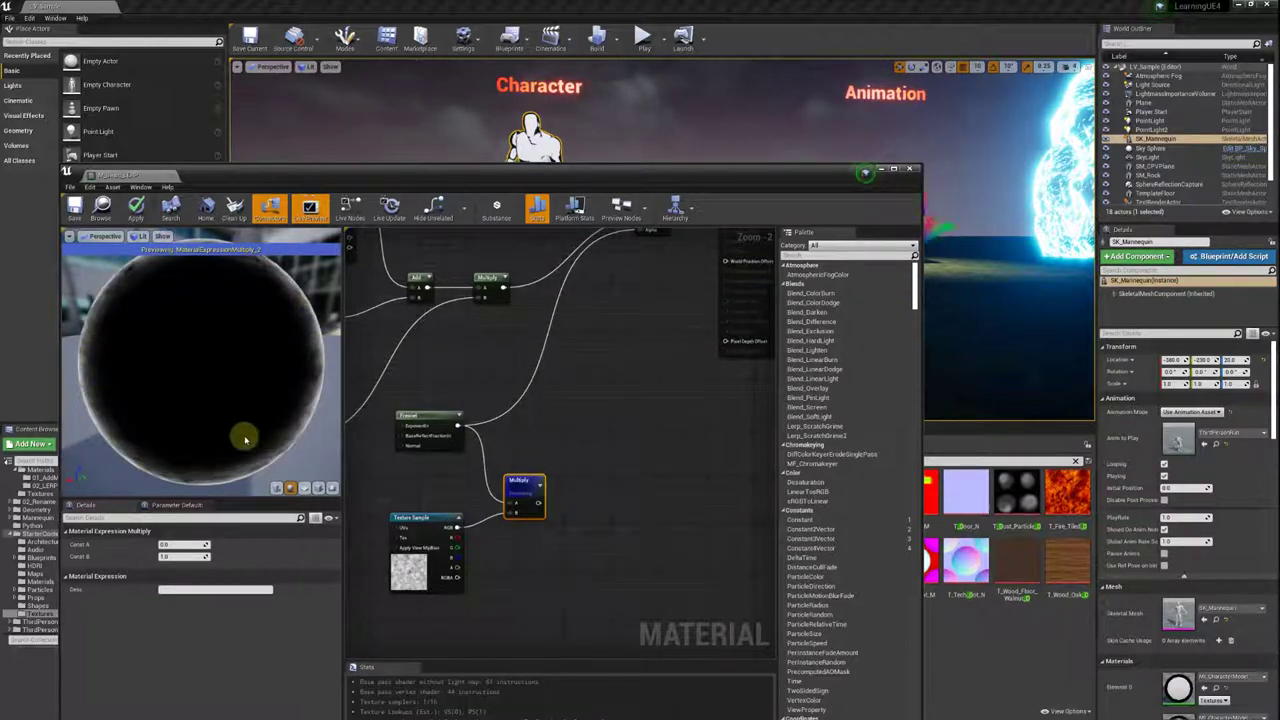
drag(430, 416, 410, 446)
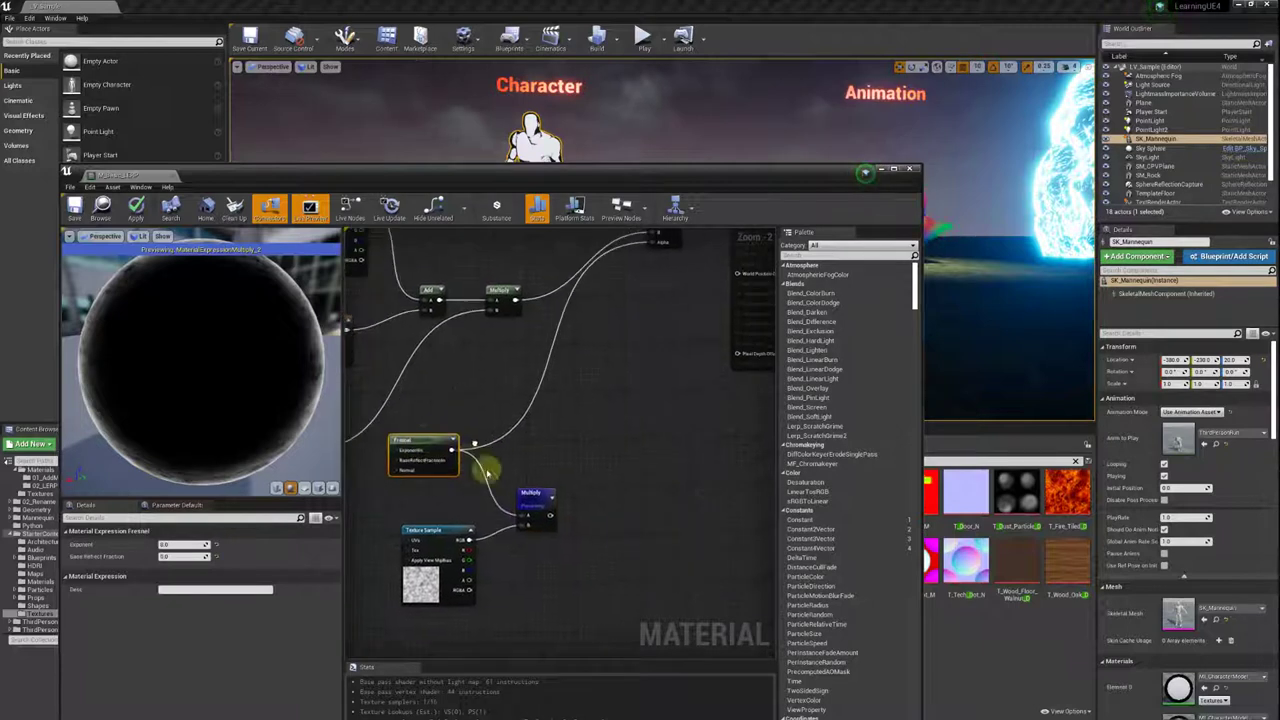
Wire the Multiply result into the Lerp's Alpha and stop previewing the Multiply node.
click(513, 497)
right_drag(530, 495, 457, 508)
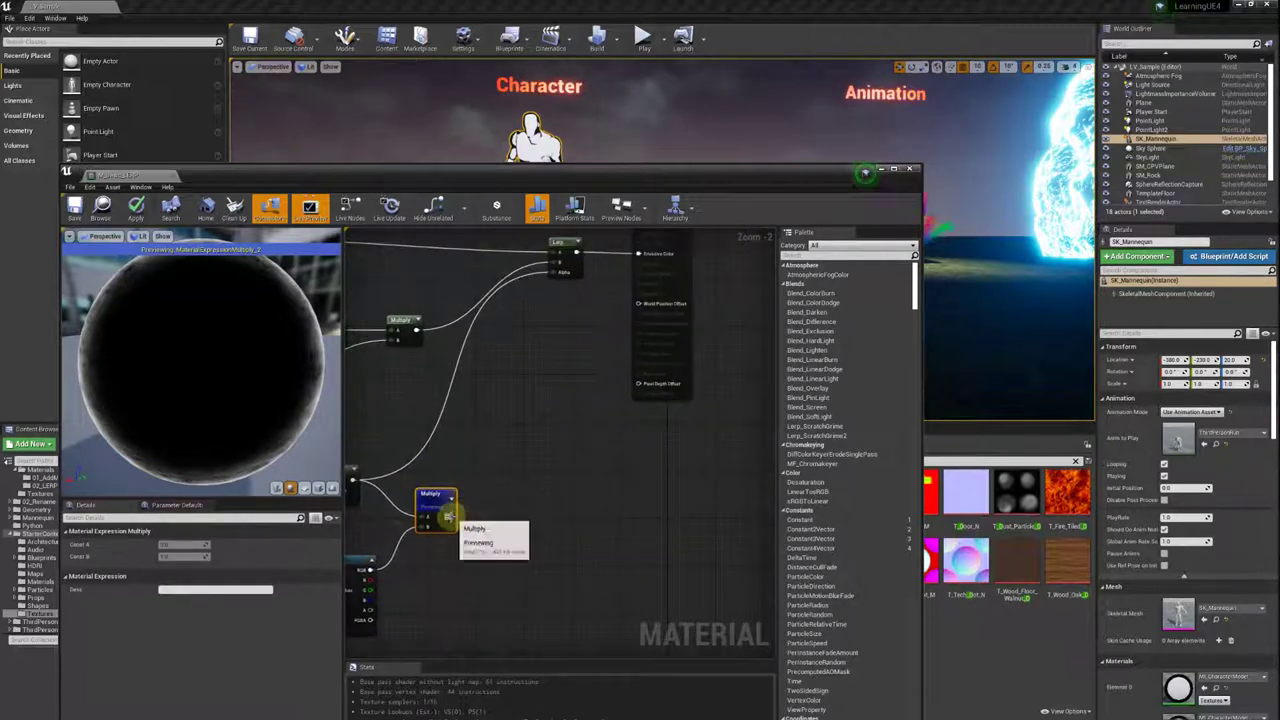
drag(451, 515, 562, 272)
mouse_move(532, 312)
right_down()
mouse_move(555, 410)
mouse_move(560, 346)
right_up()
right_click(466, 528)
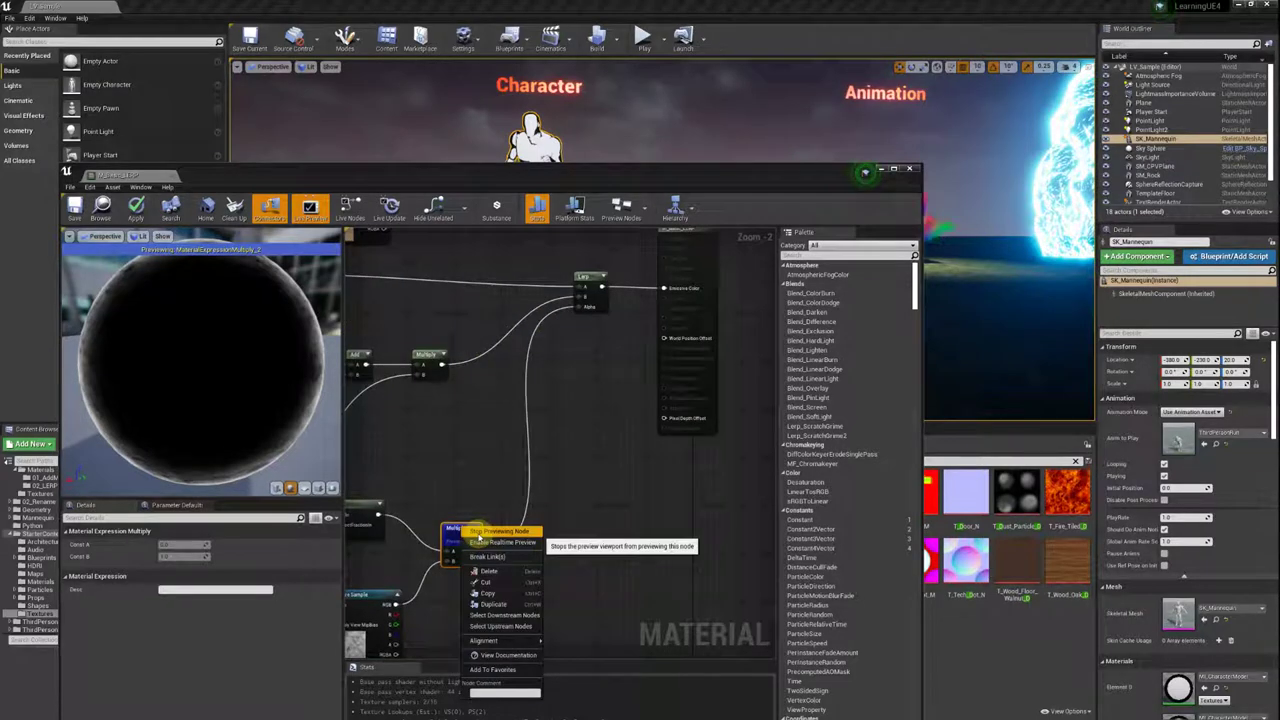
click(478, 531)
right_drag(437, 449, 486, 449)
Pan around the graph to inspect the noise and rock Texture Sample nodes.
scroll(138, 342, up, 3)
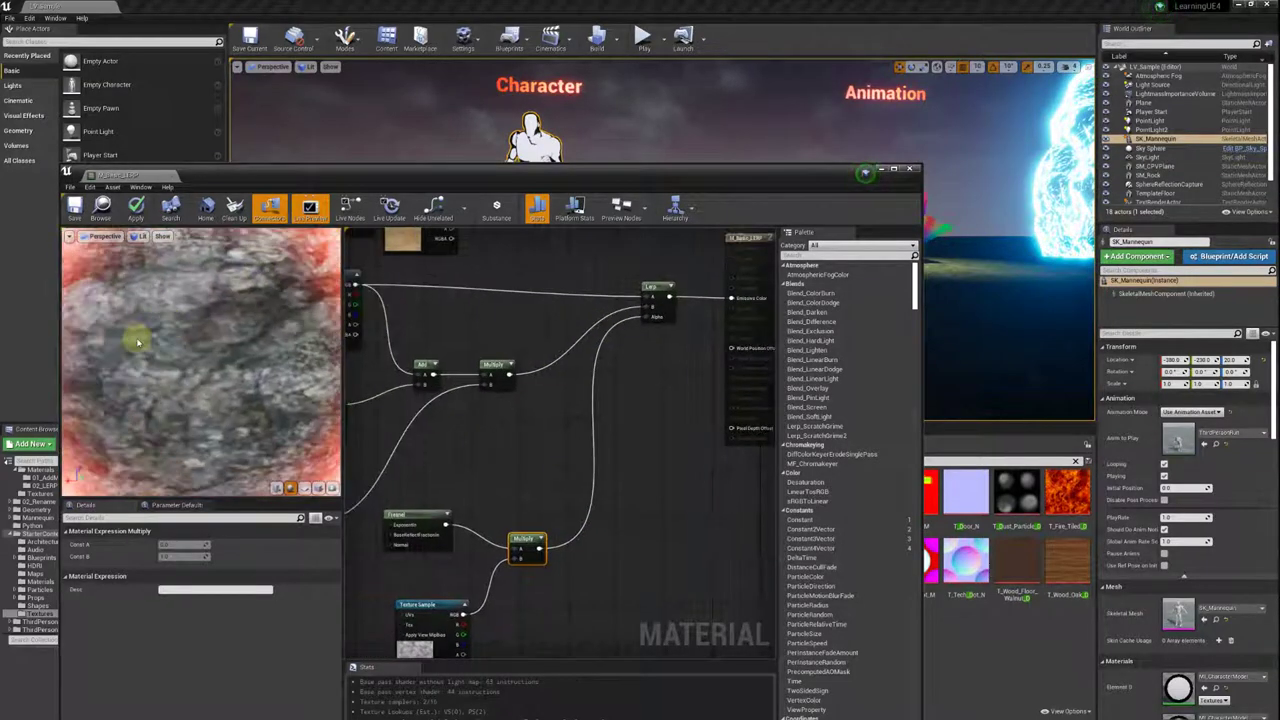
scroll(138, 342, down, 5)
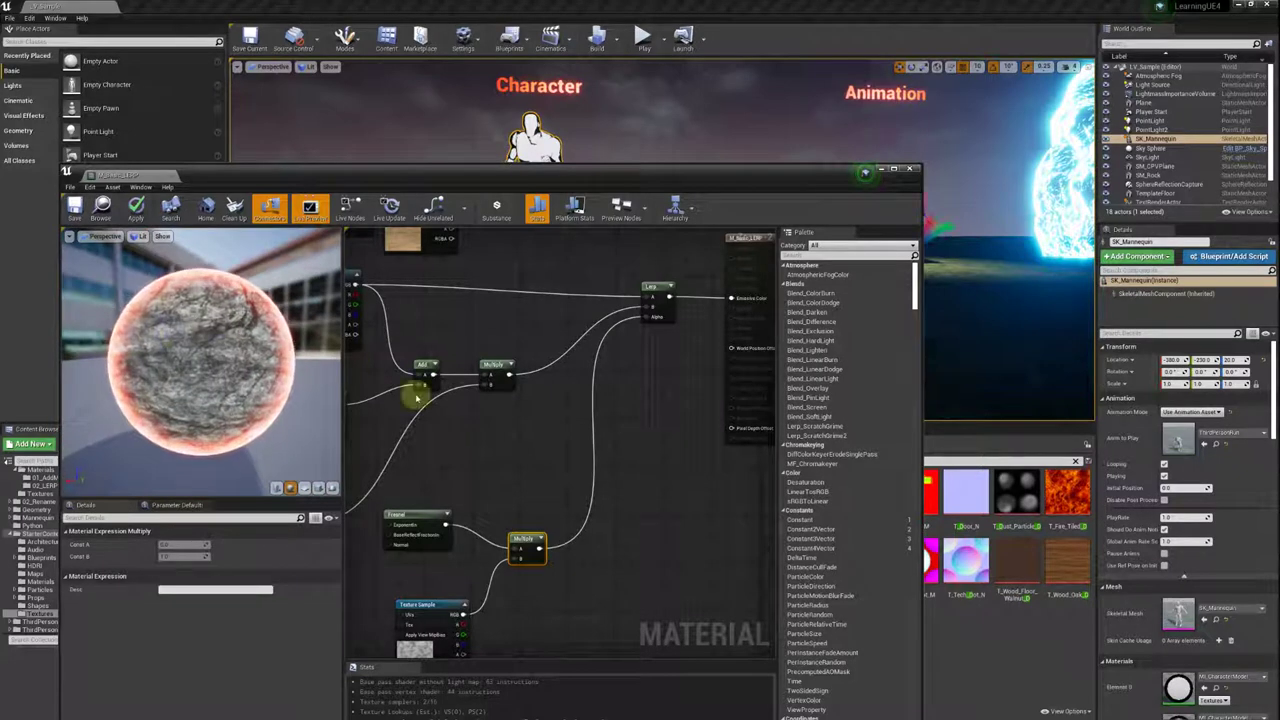
right_drag(417, 398, 477, 354)
right_click(468, 478)
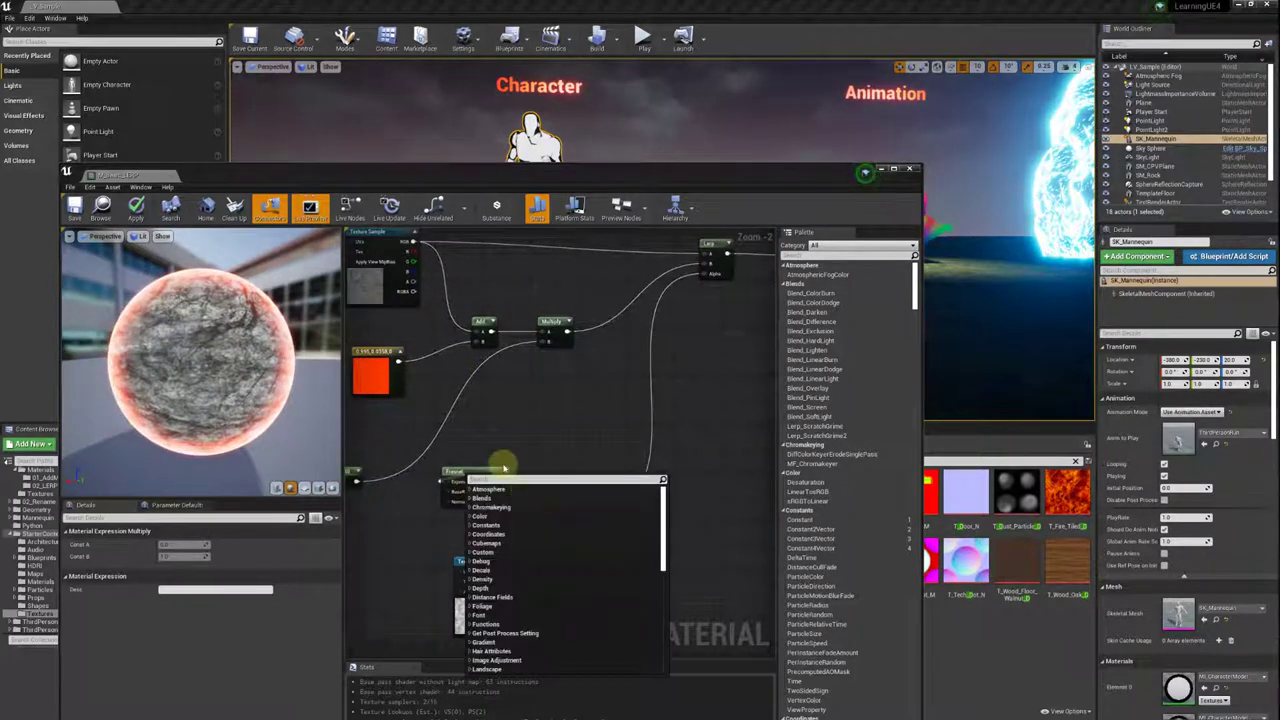
right_drag(503, 467, 508, 434)
drag(510, 455, 580, 452)
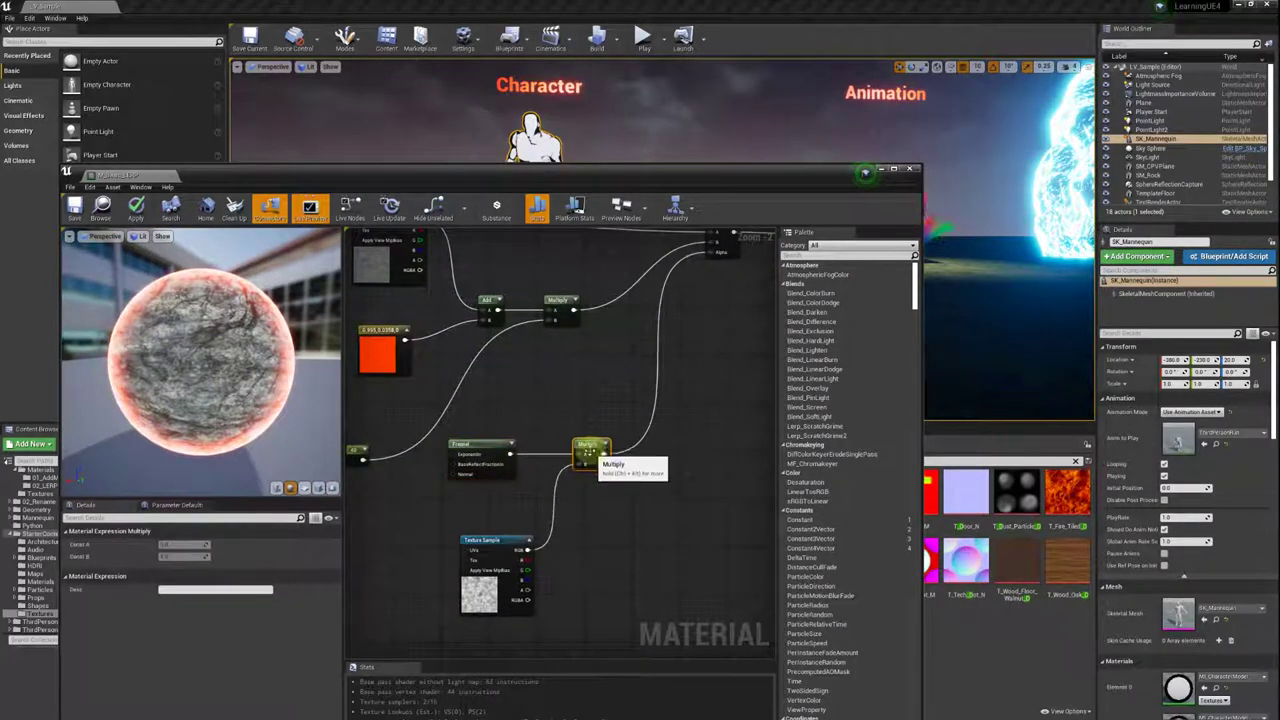
click(514, 545)
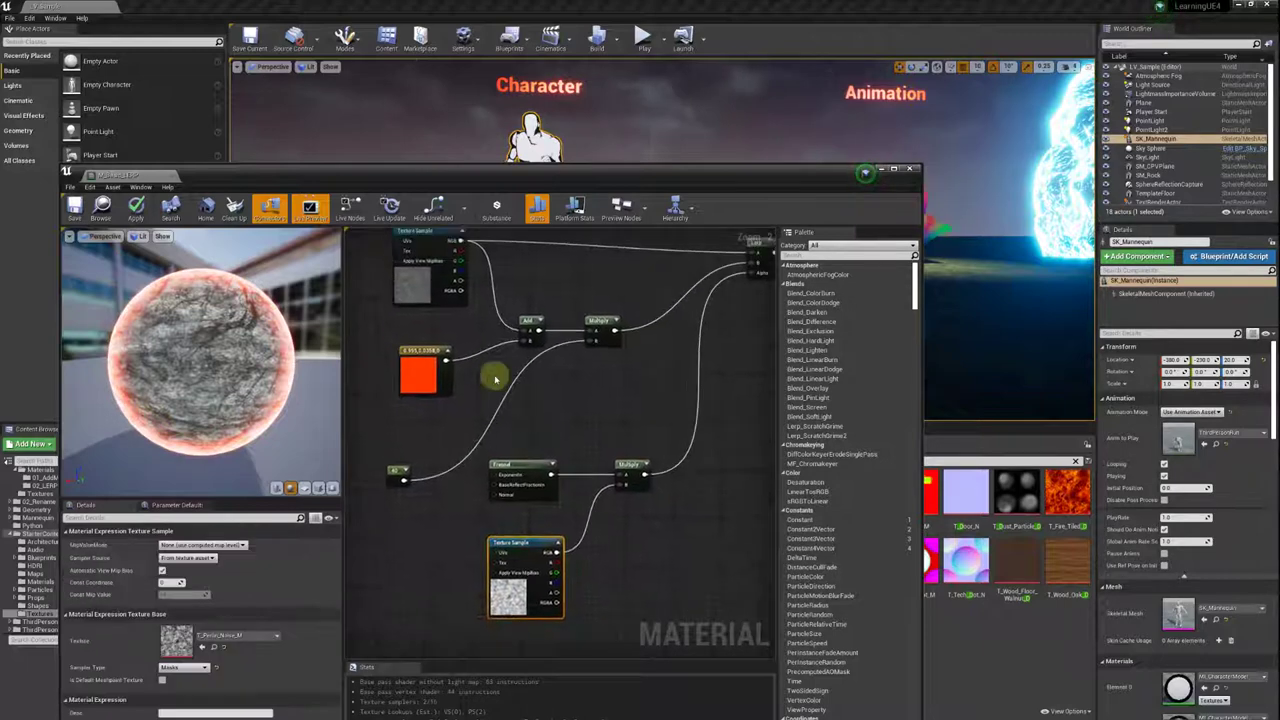
right_drag(474, 374, 480, 440)
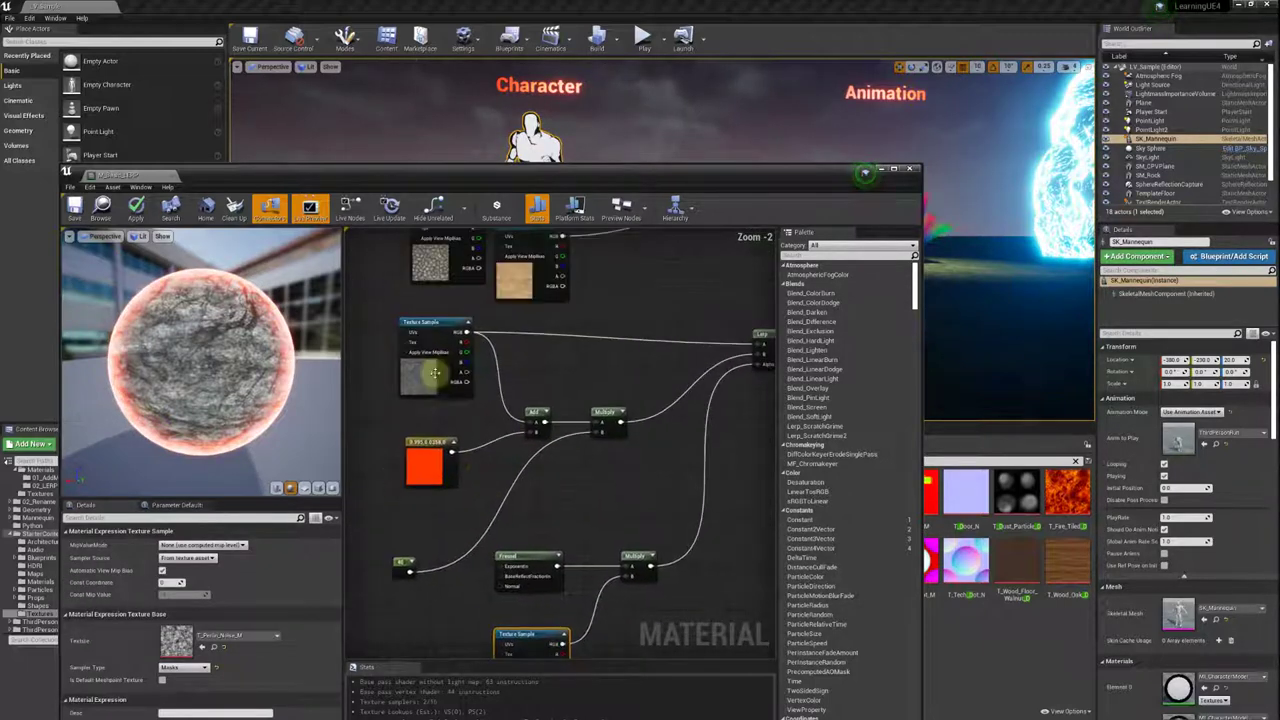
click(414, 373)
right_drag(414, 373, 438, 357)
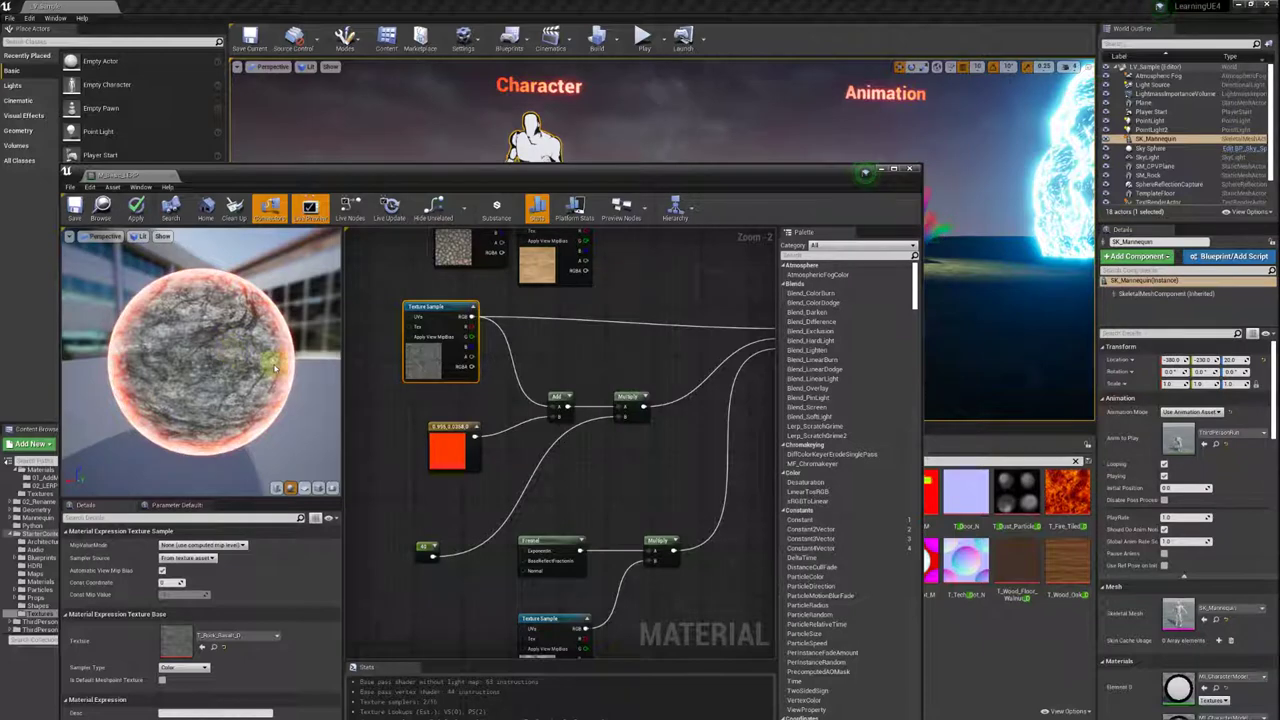
Place a black Constant3Vector and create an Add node from the rock texture's output.
click(574, 332)
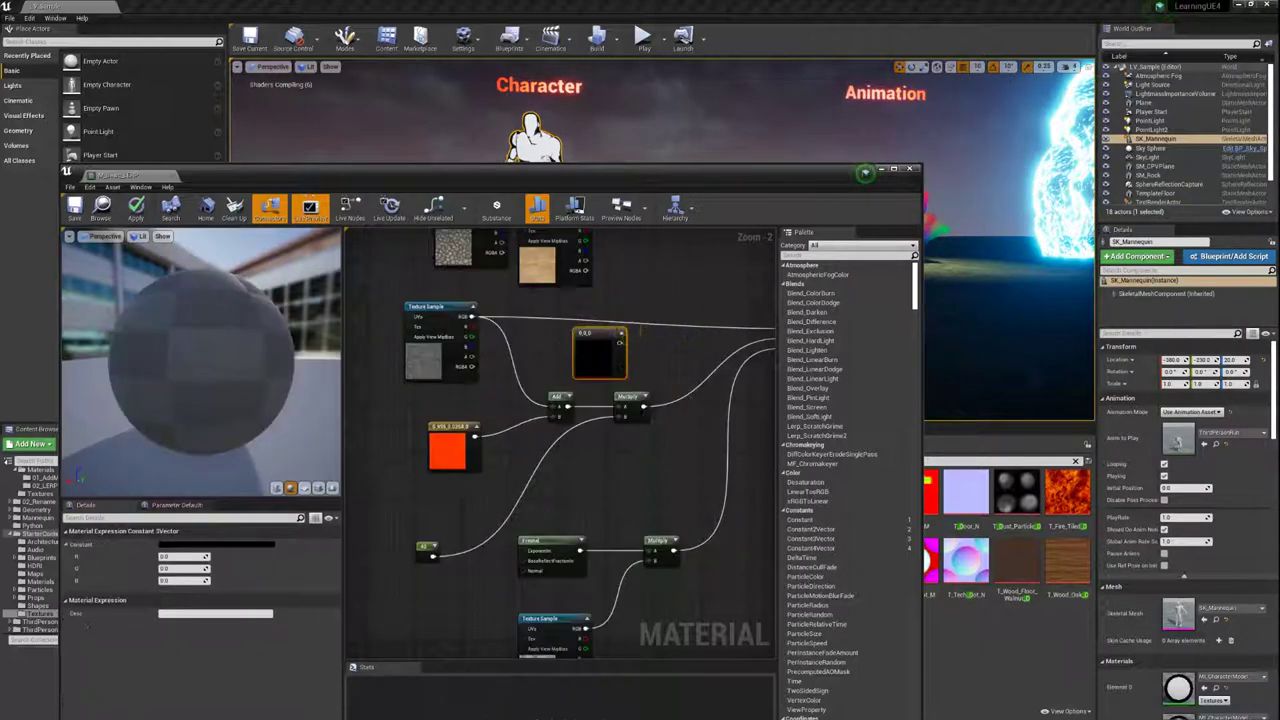
right_drag(574, 332, 492, 340)
drag(388, 325, 455, 354)
text(add)
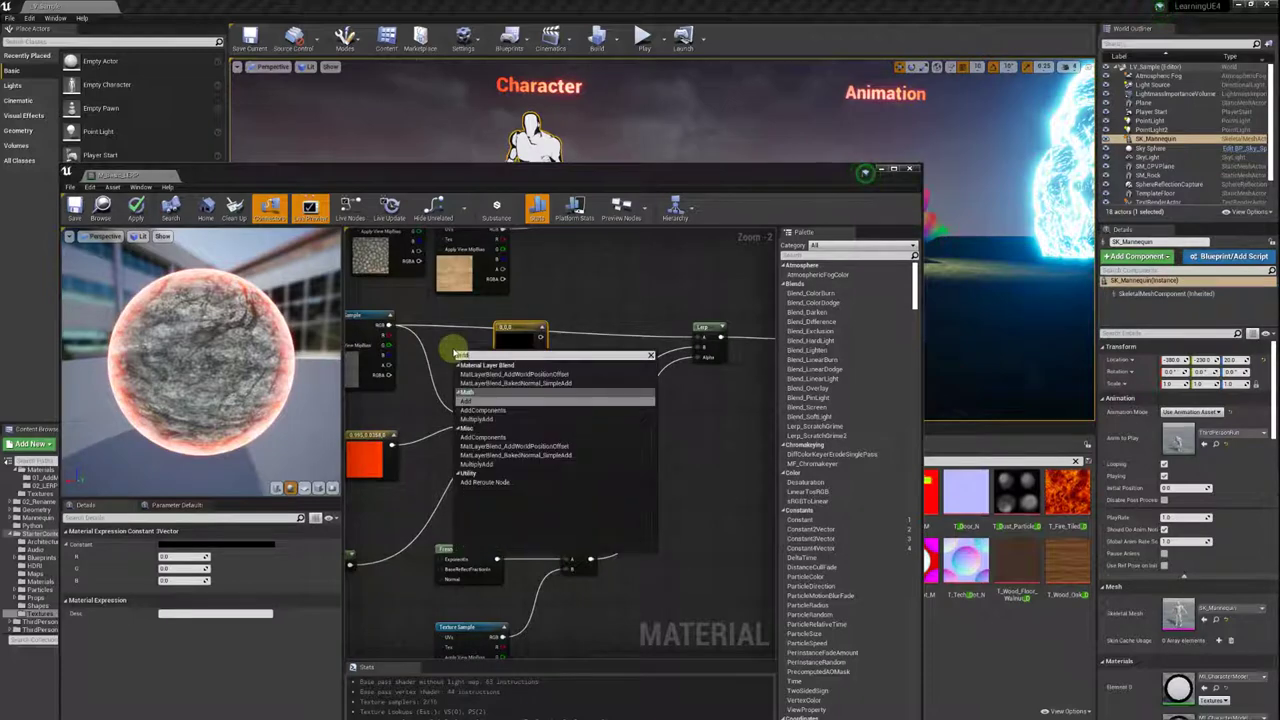
key(Return)
Wire the black constant and the rock texture RGB into the Add node's inputs.
mouse_move(530, 335)
mouse_down()
mouse_move(511, 356)
mouse_move(578, 308)
mouse_up()
right_drag(695, 345, 627, 345)
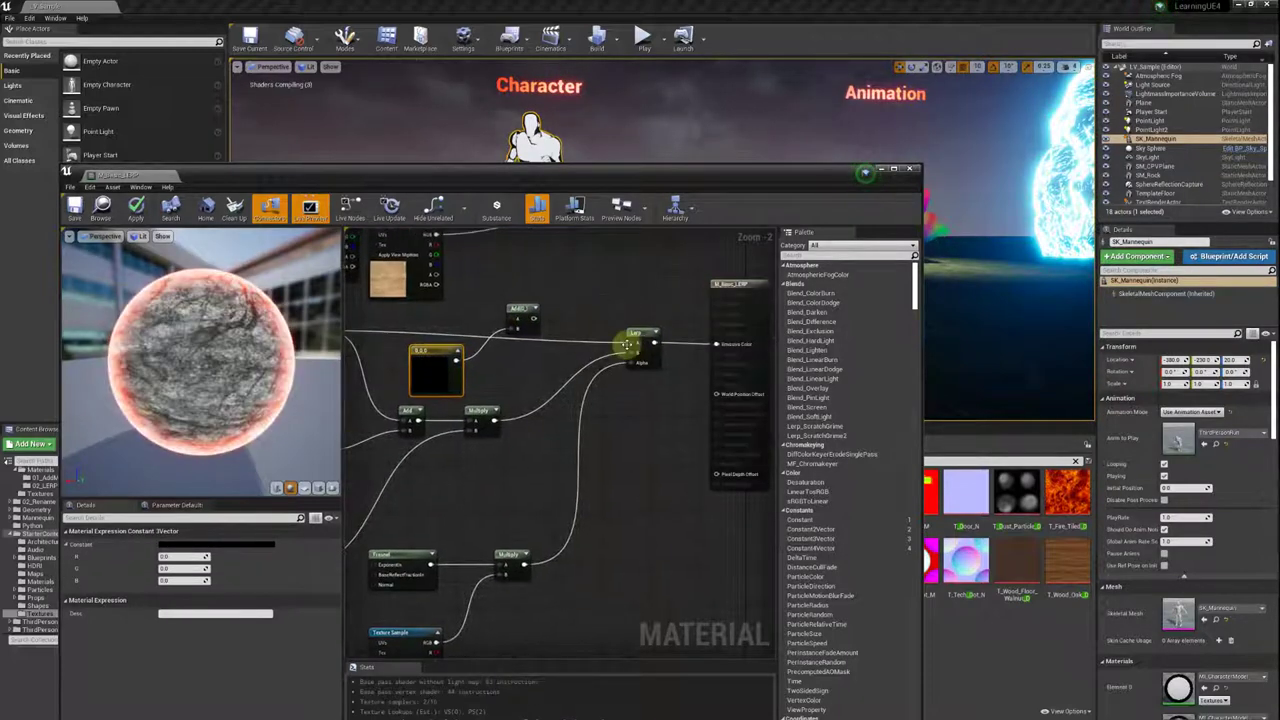
right_drag(477, 341, 543, 348)
drag(408, 331, 604, 325)
right_drag(602, 311, 545, 303)
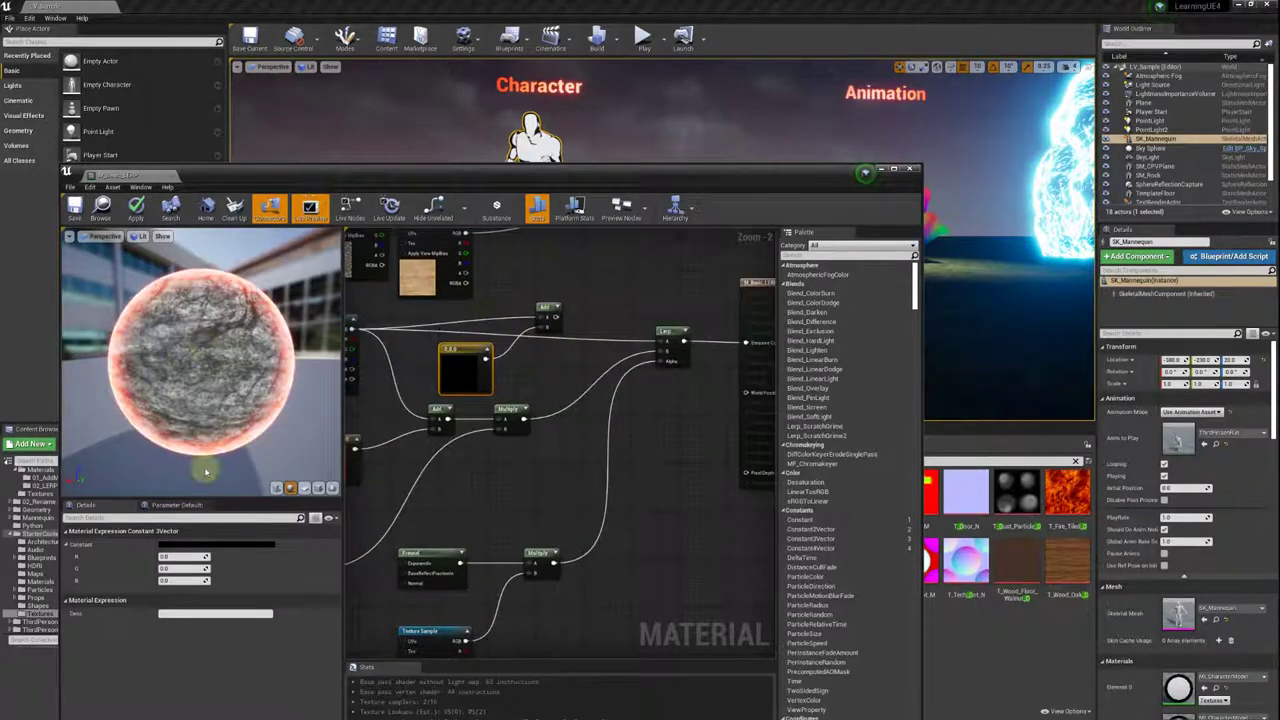
Set the constant to light orange (0.846, 0.522, 0.196) and lower the editor to show the mannequin.
click(214, 544)
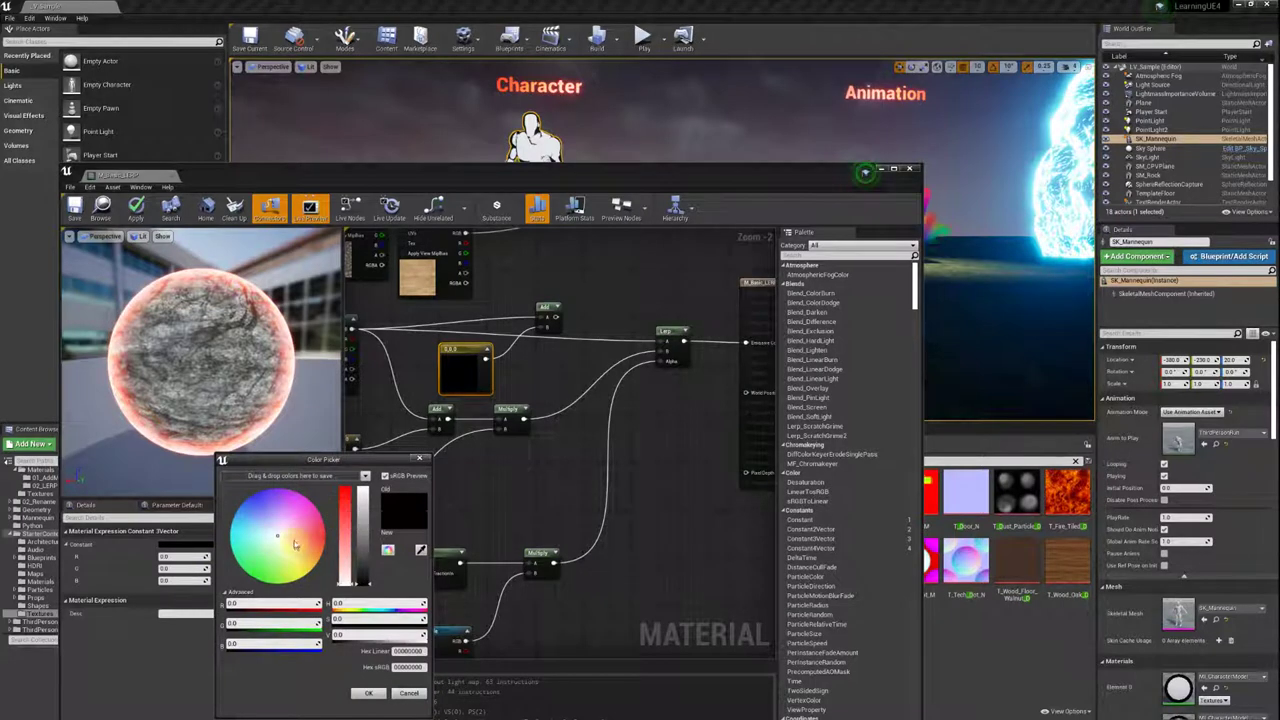
drag(310, 530, 346, 524)
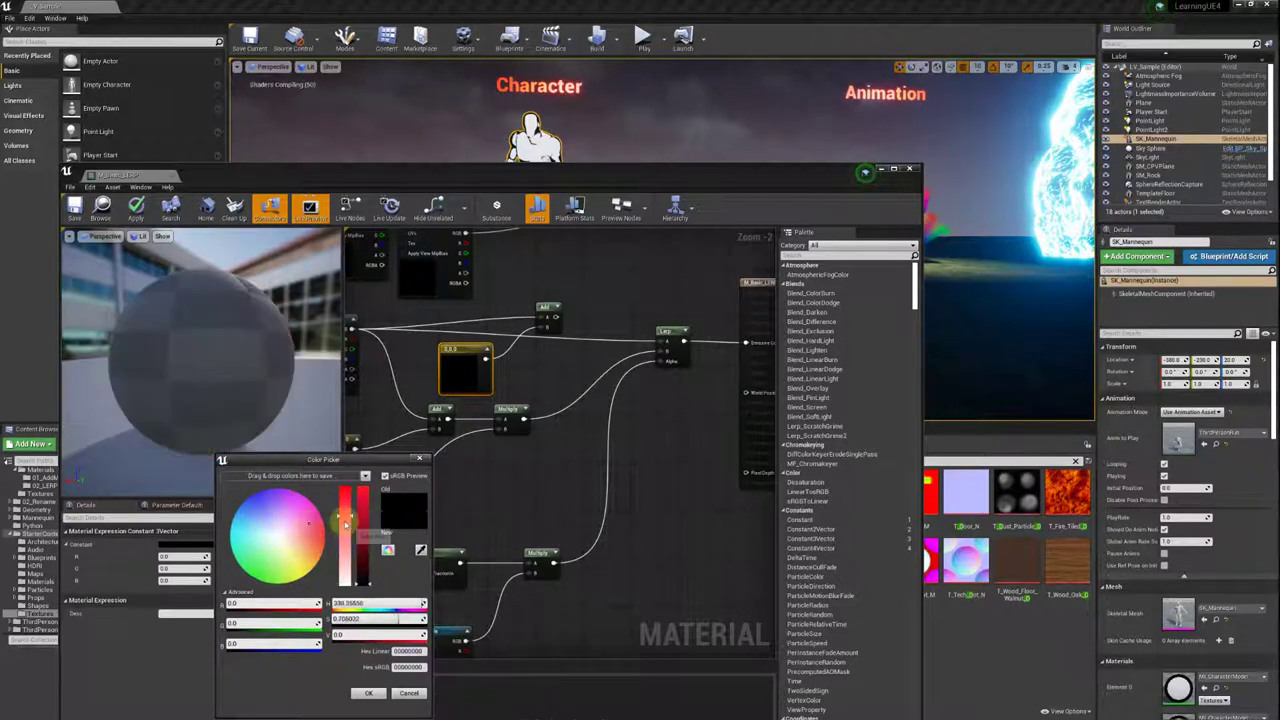
click(364, 507)
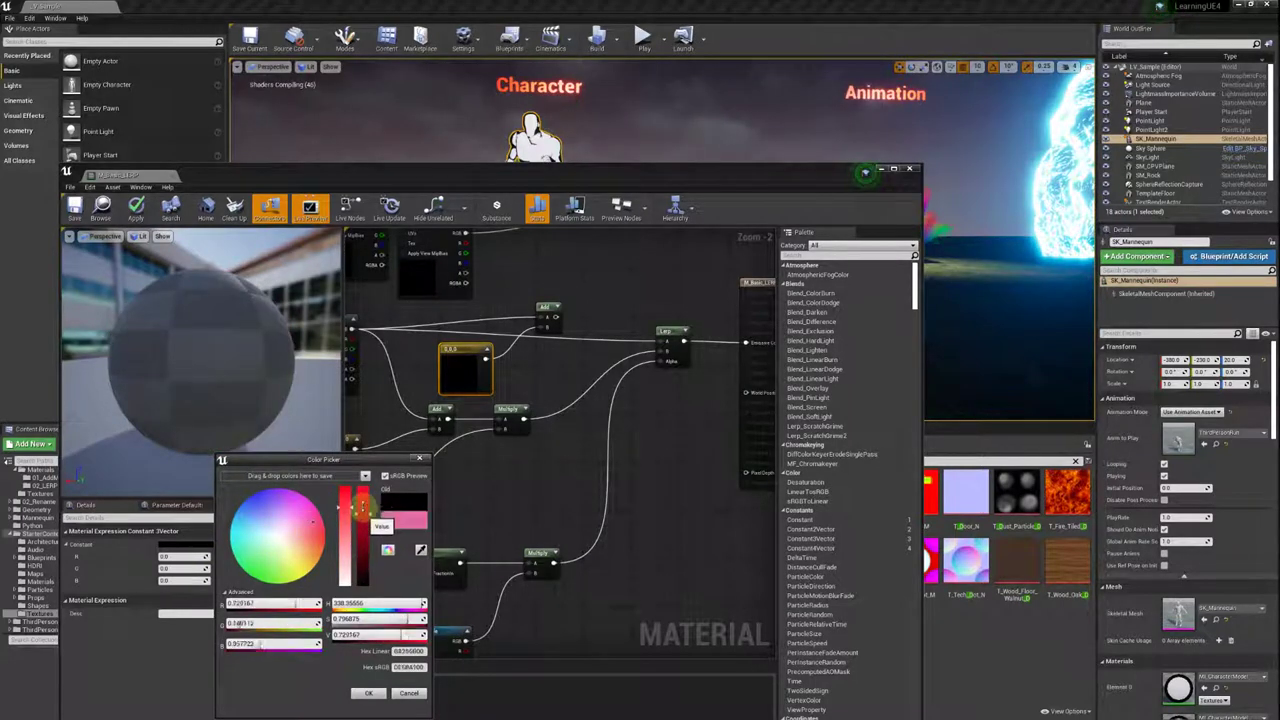
click(364, 516)
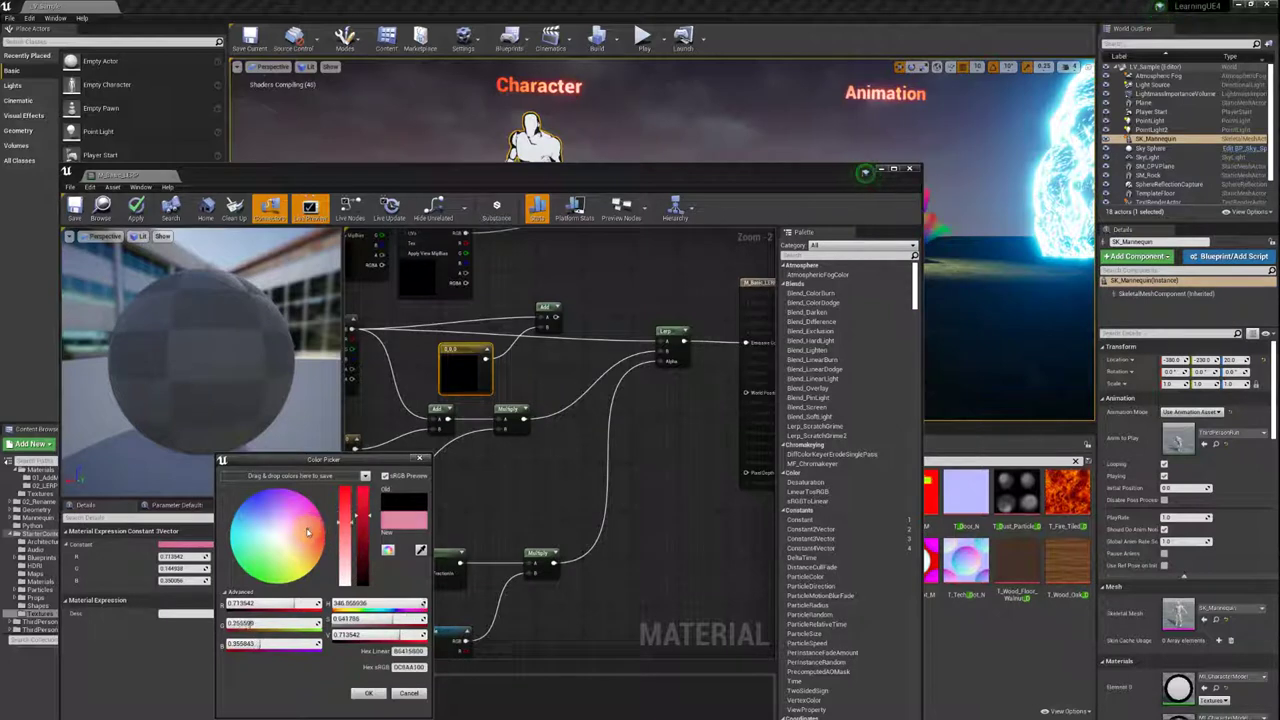
drag(311, 520, 301, 553)
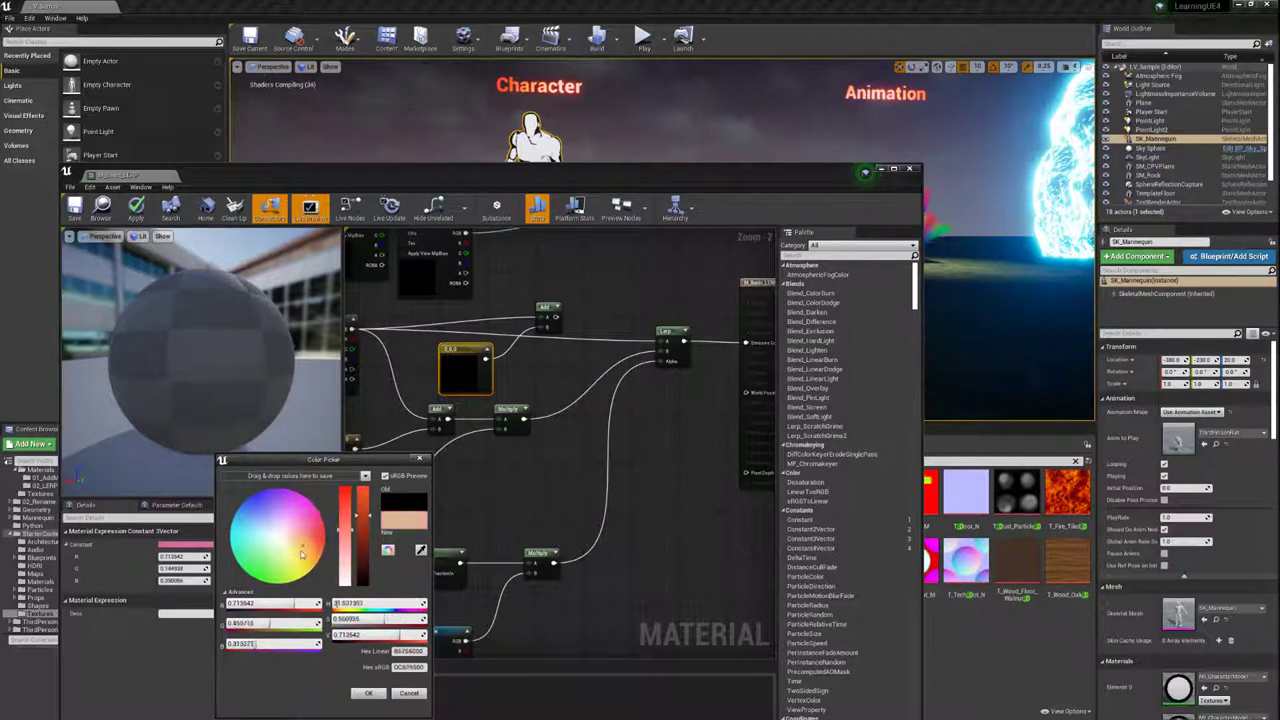
click(364, 502)
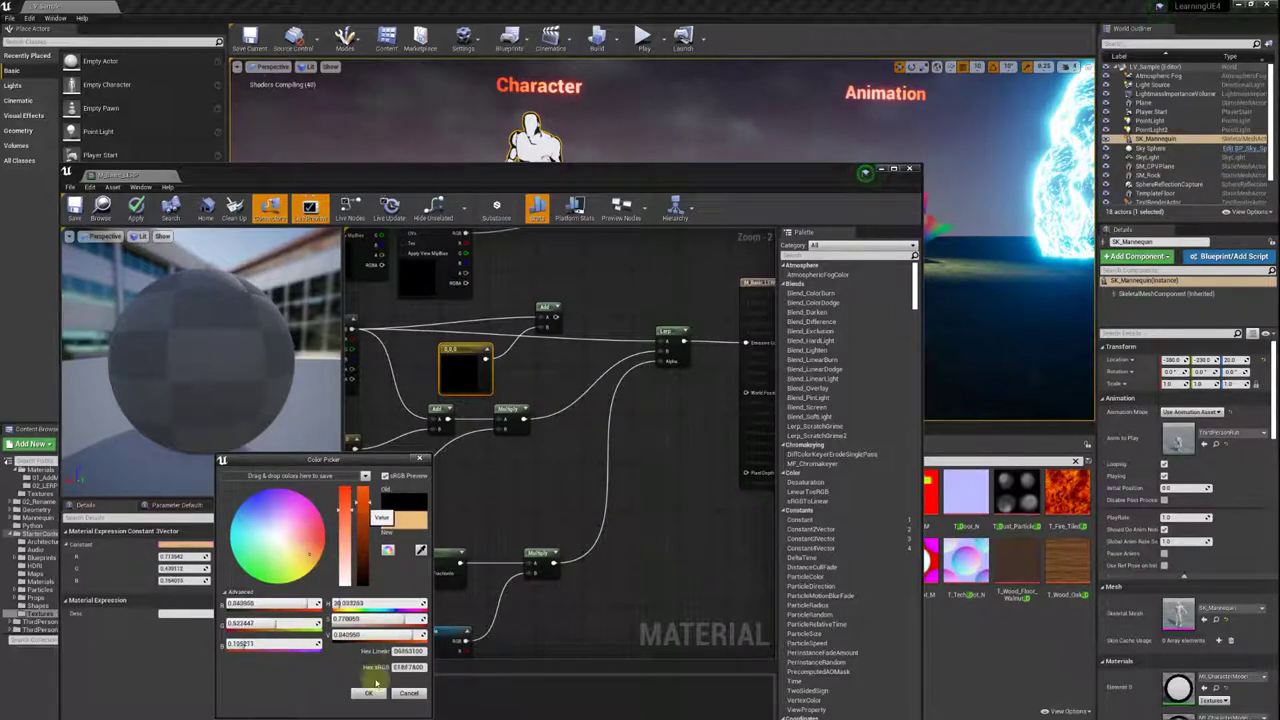
click(370, 694)
mouse_move(514, 366)
right_down()
mouse_move(460, 357)
mouse_move(476, 344)
right_up()
drag(550, 170, 510, 360)
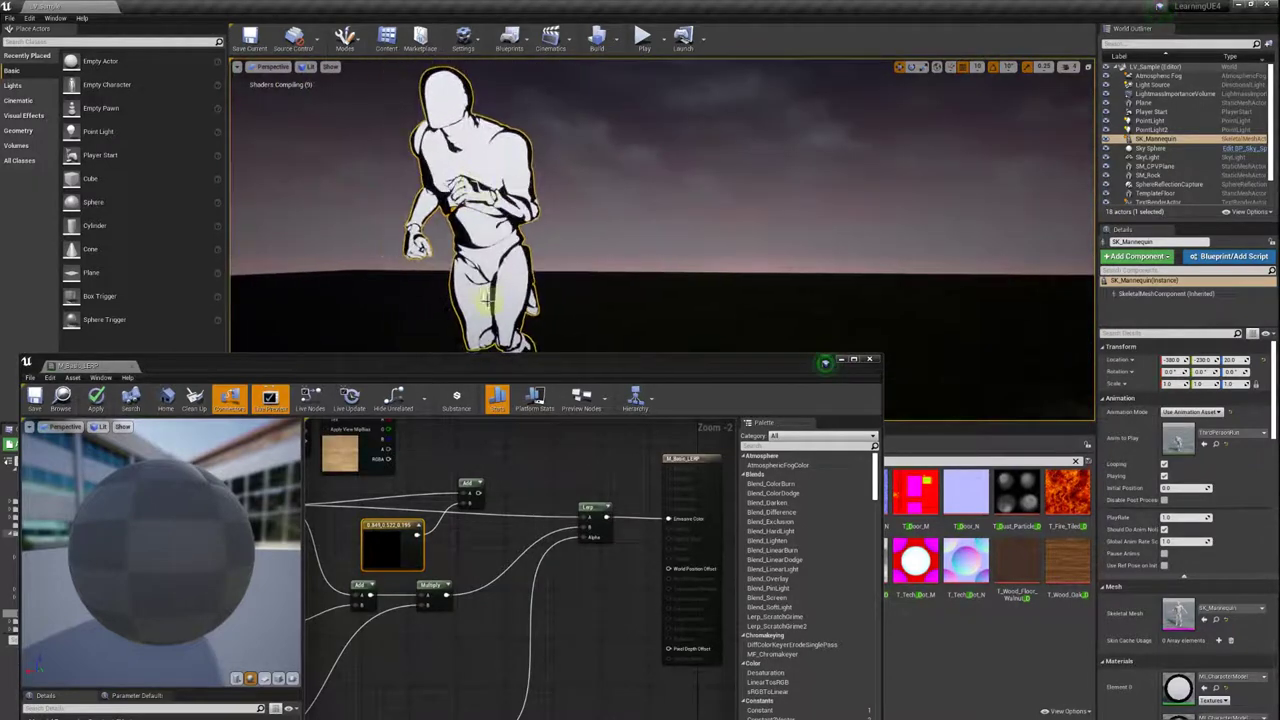
Raise the material editor window and connect the Add node's output into the Lerp.
drag(449, 367, 493, 230)
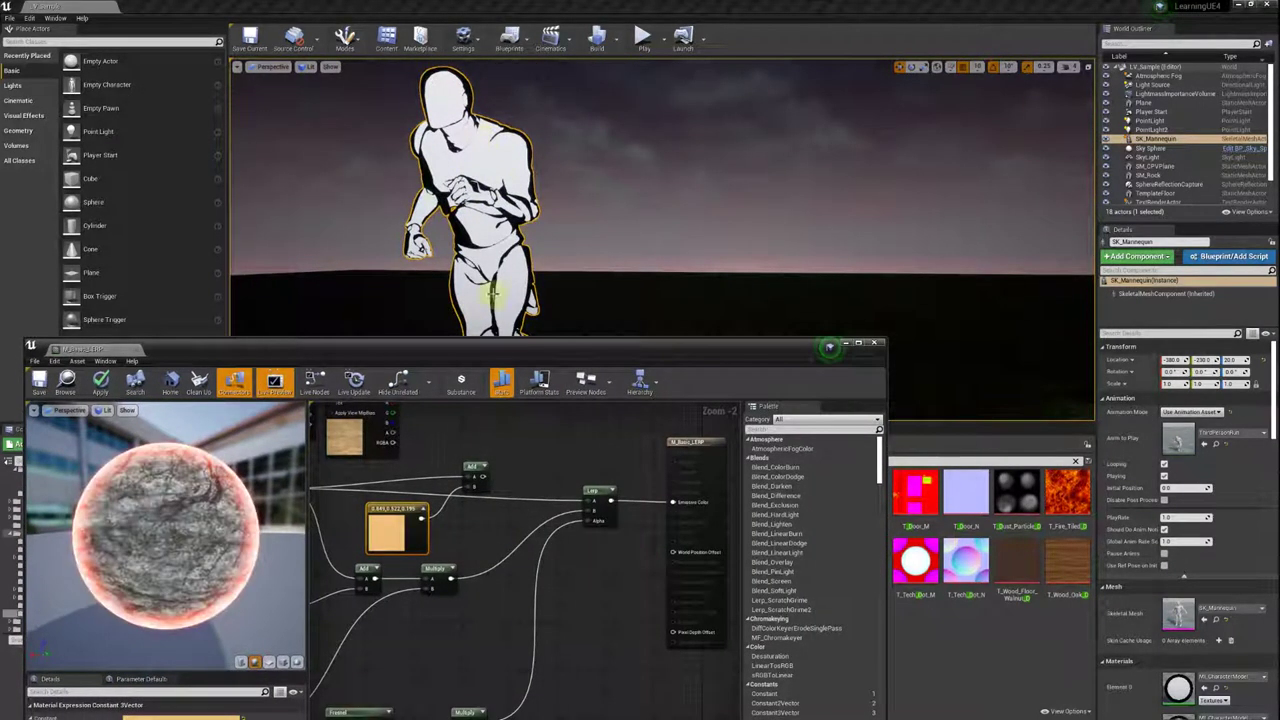
drag(545, 352, 556, 262)
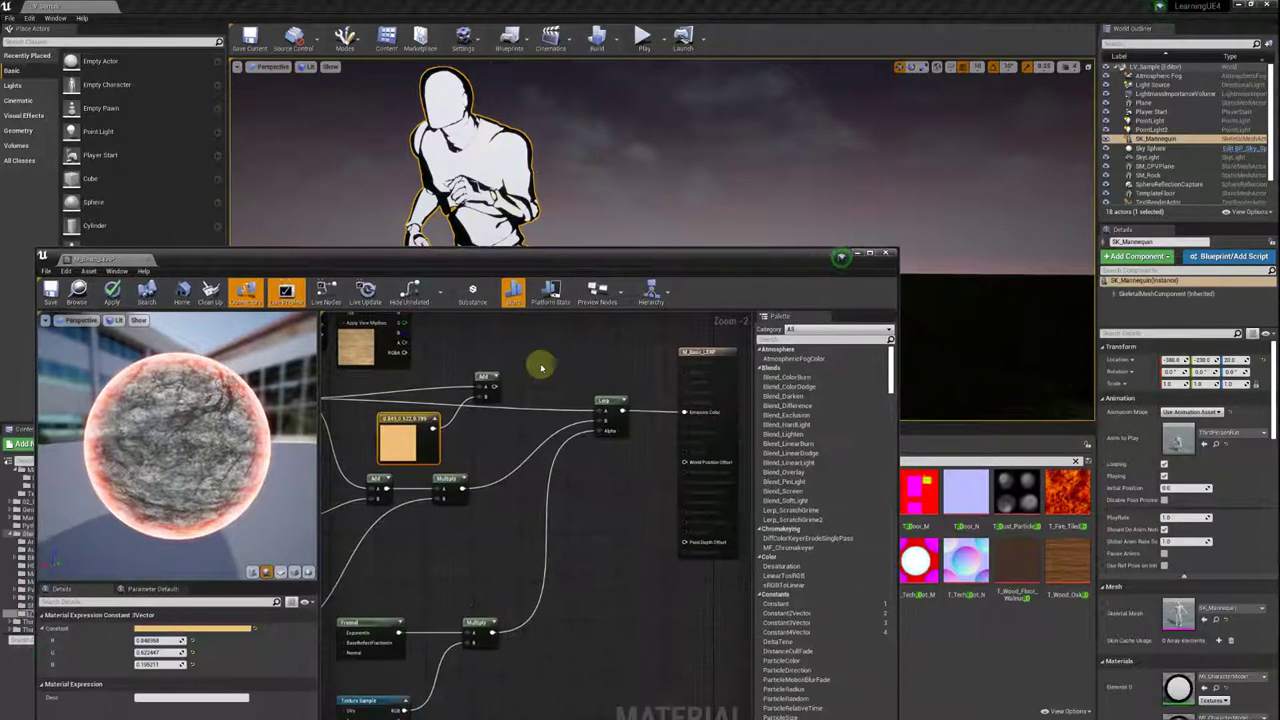
mouse_move(493, 392)
mouse_down()
mouse_move(506, 426)
mouse_move(607, 428)
mouse_up()
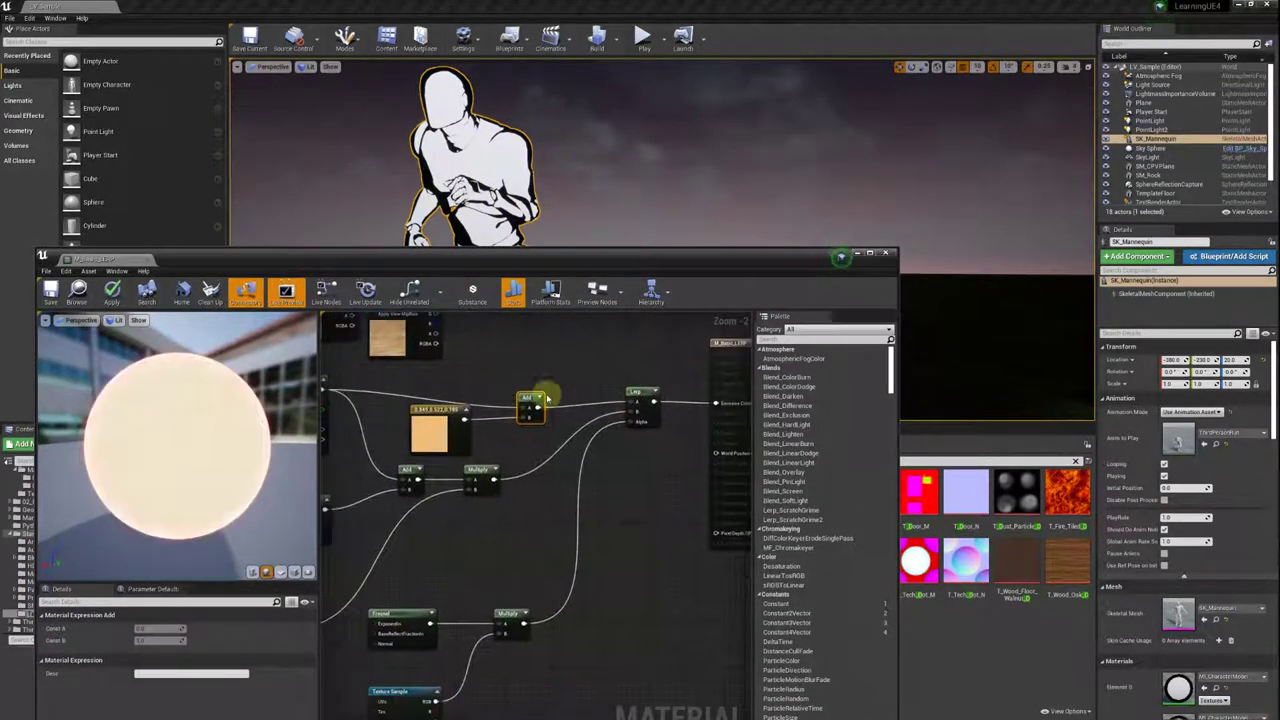
right_drag(437, 444, 455, 440)
Change the orange constant to a deep red (0.40625, 0.0168, 0).
click(455, 440)
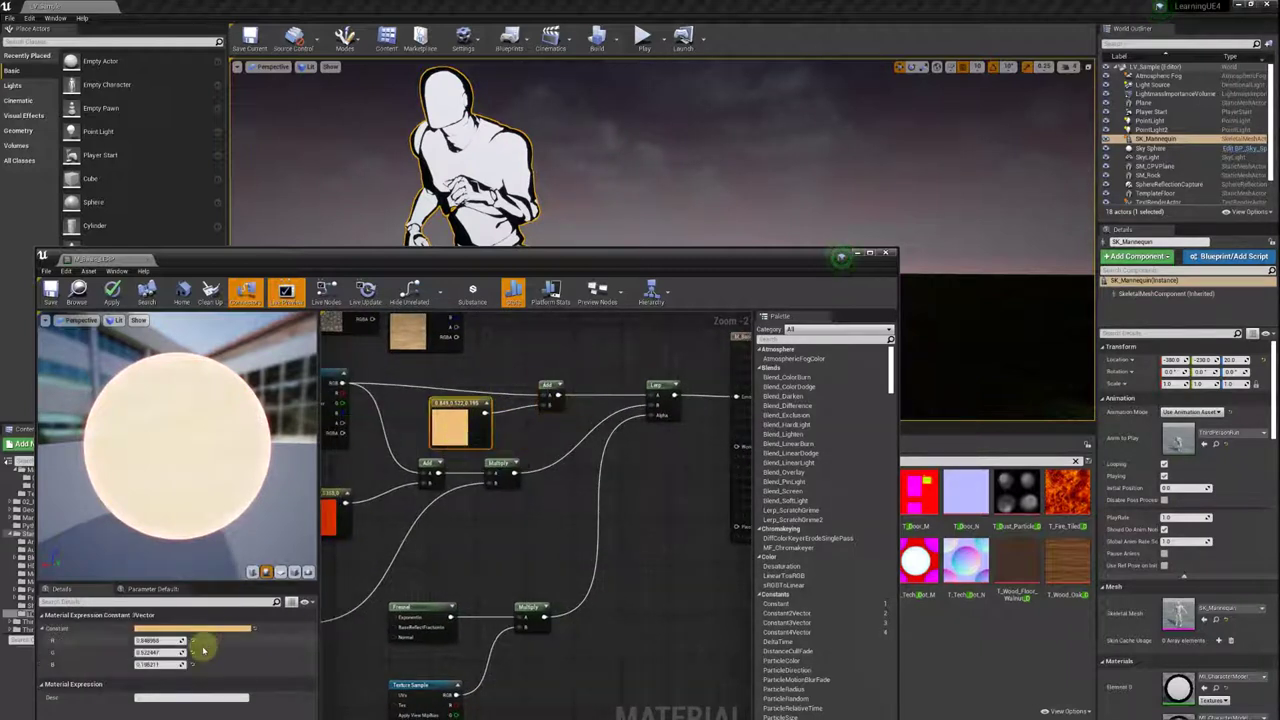
click(197, 630)
drag(340, 517, 347, 543)
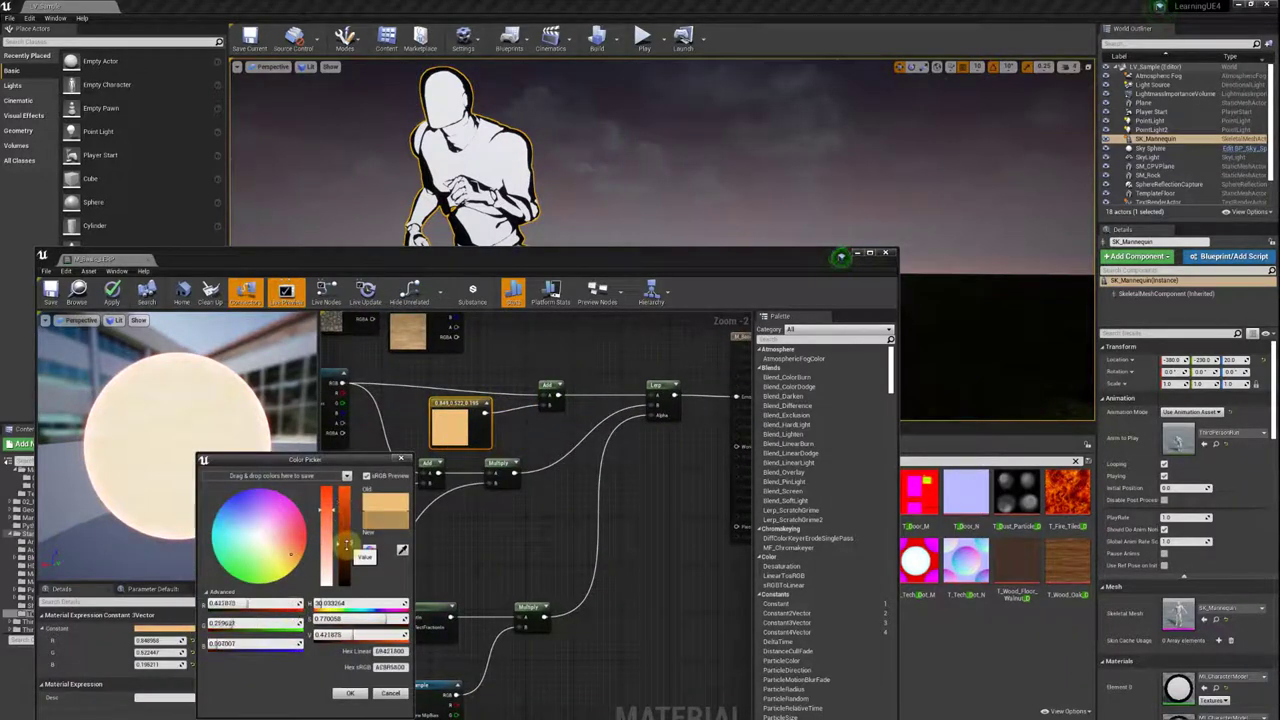
click(305, 548)
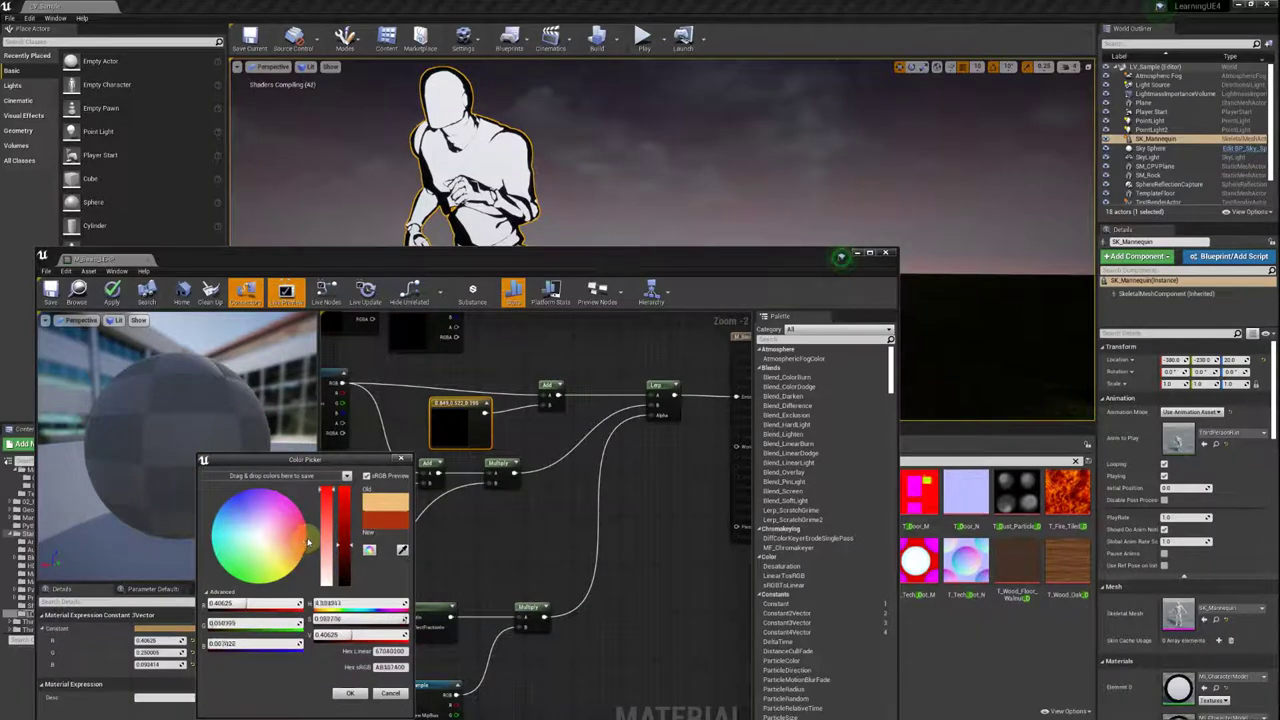
click(308, 543)
click(350, 694)
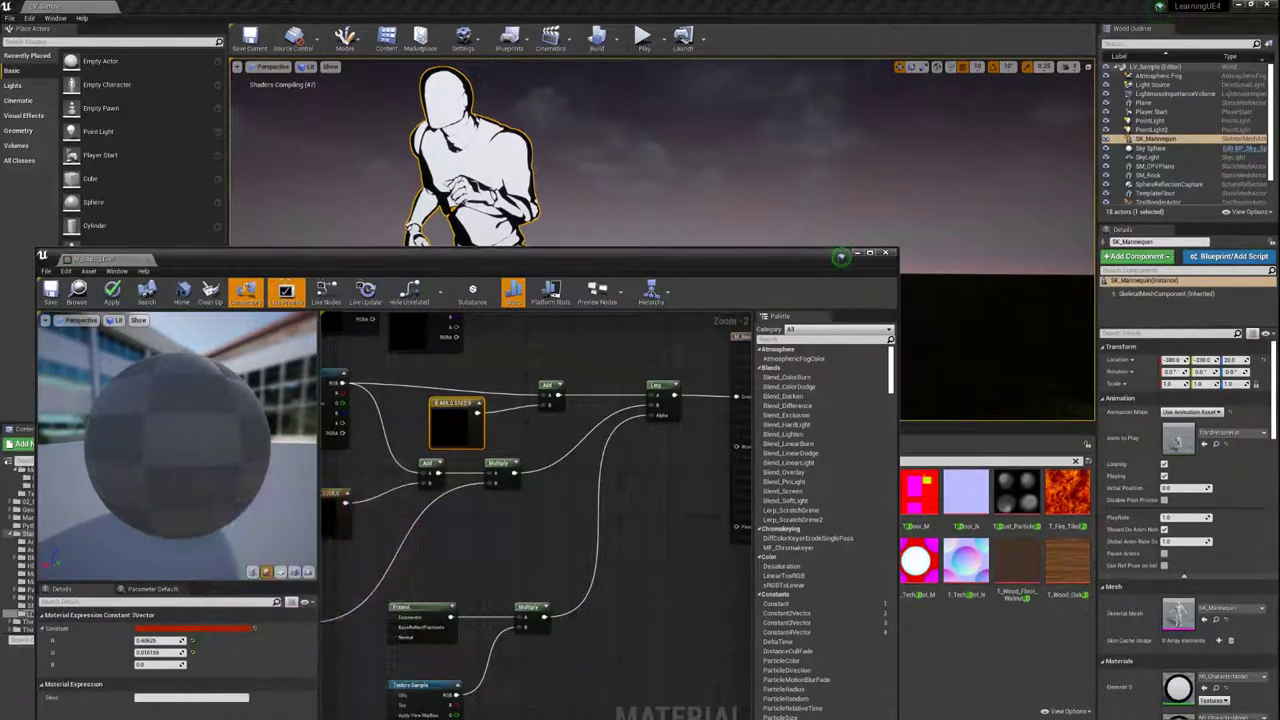
right_drag(466, 419, 486, 423)
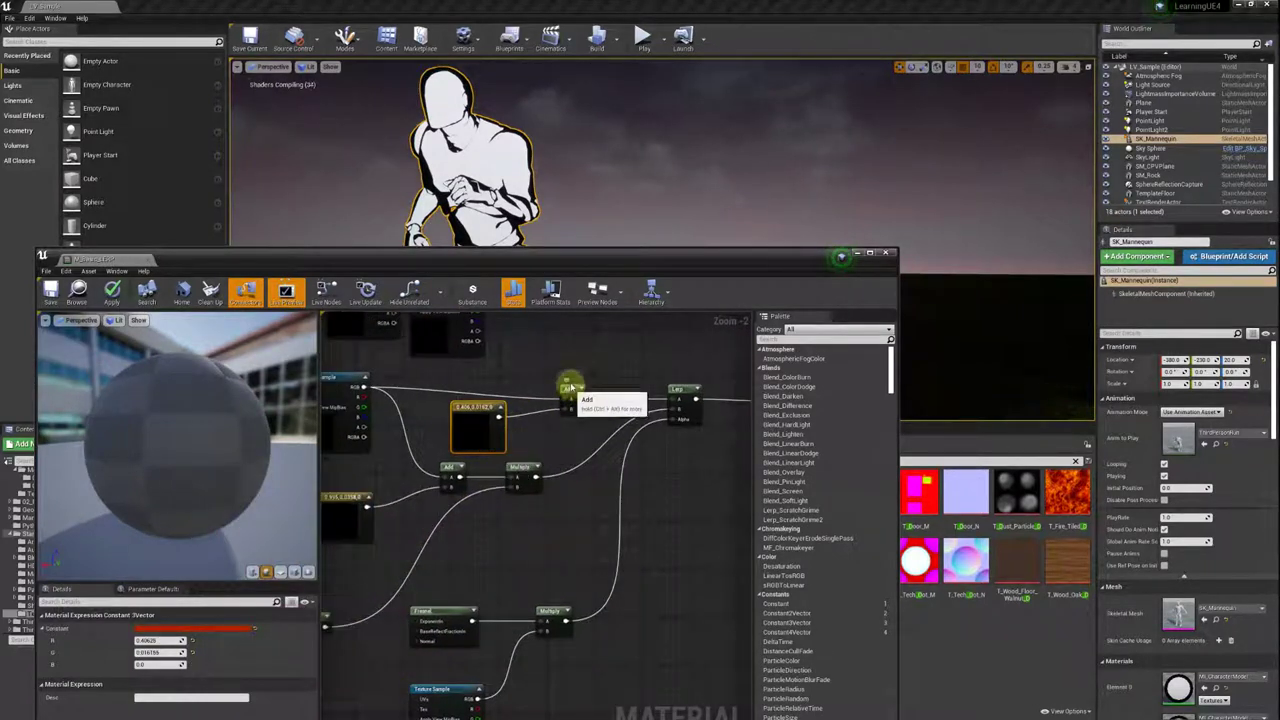
right_drag(567, 385, 543, 367)
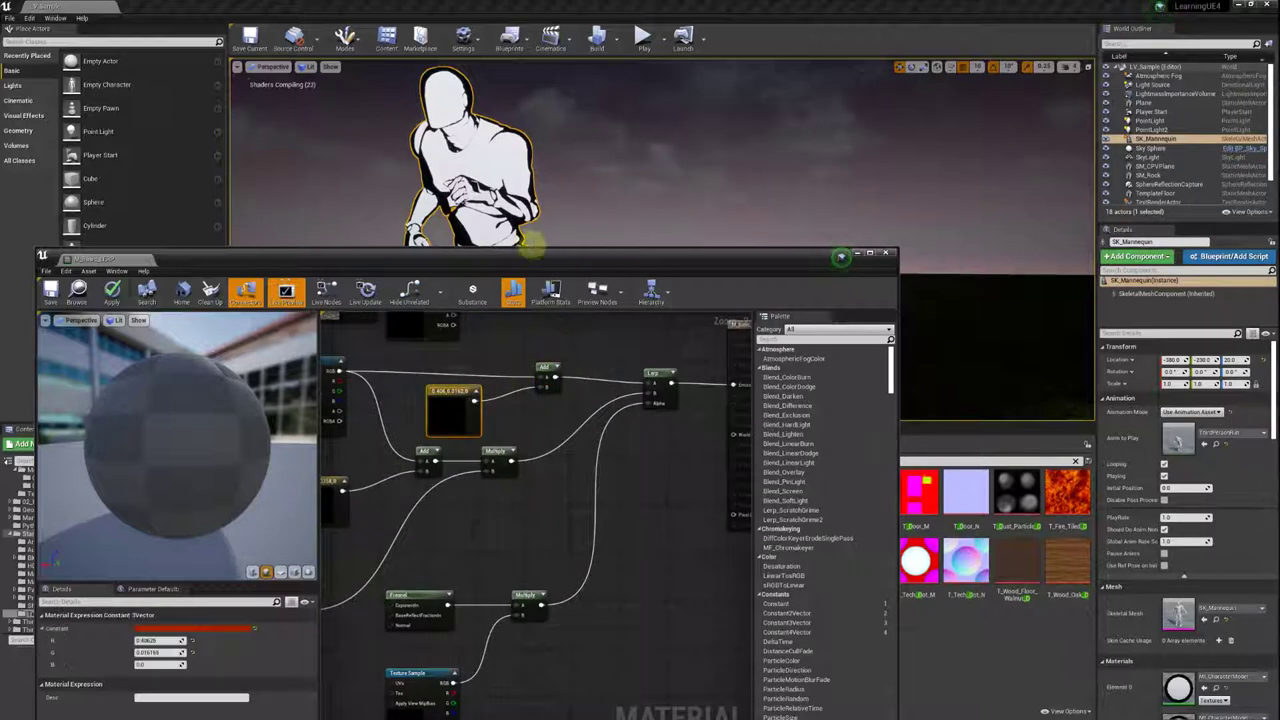
drag(533, 255, 559, 197)
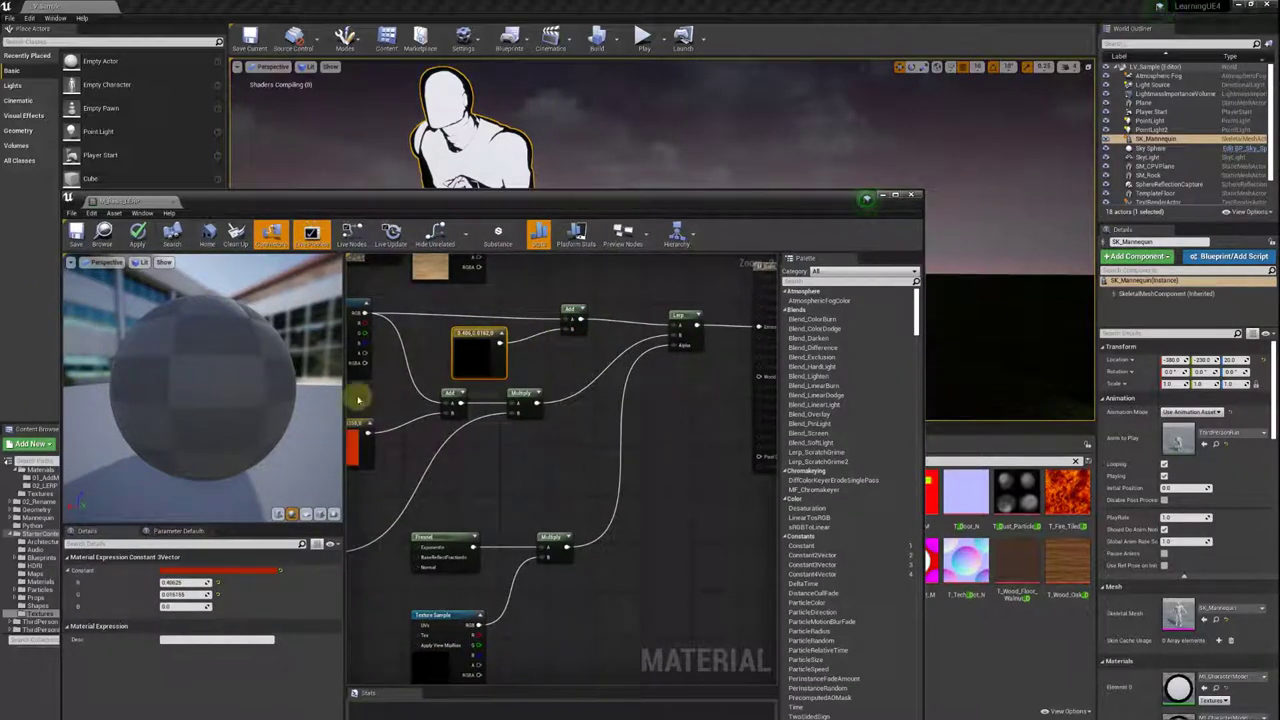
Set the second colour constant to orange (0.9948, 0.3148, 0).
right_drag(358, 400, 423, 382)
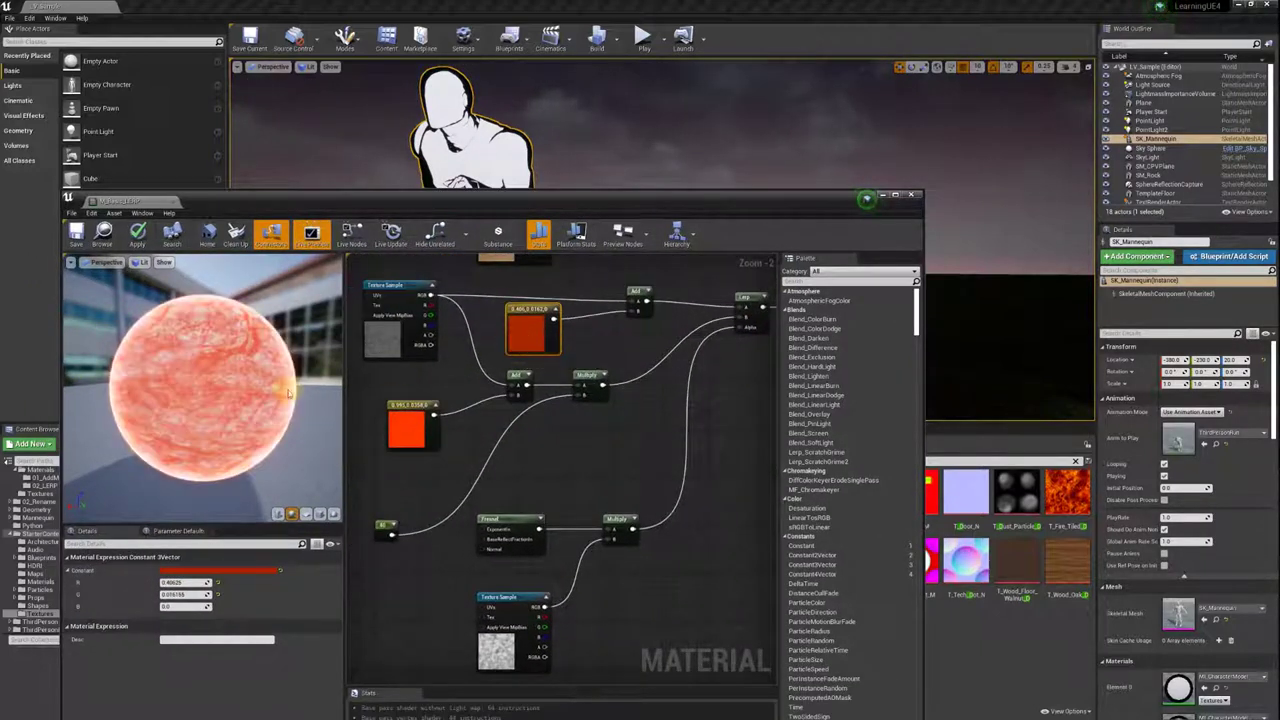
drag(288, 393, 200, 390)
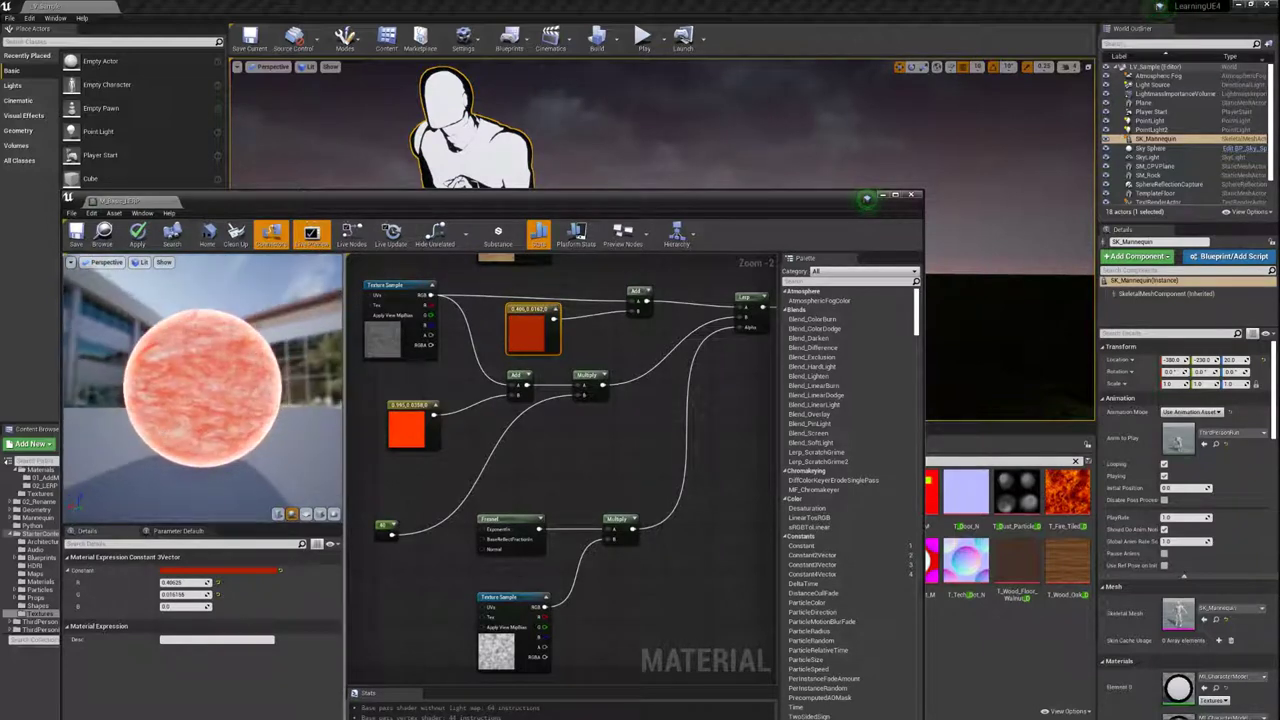
drag(200, 390, 130, 392)
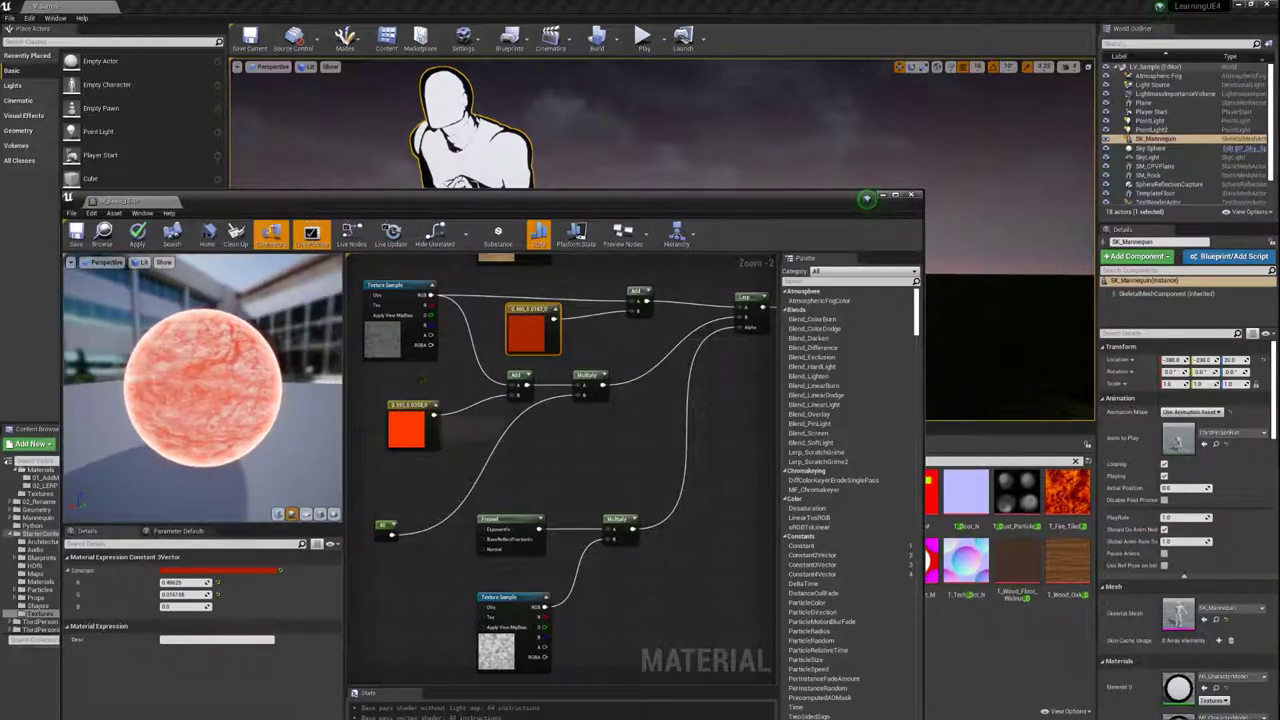
right_drag(420, 380, 456, 366)
click(445, 415)
click(229, 571)
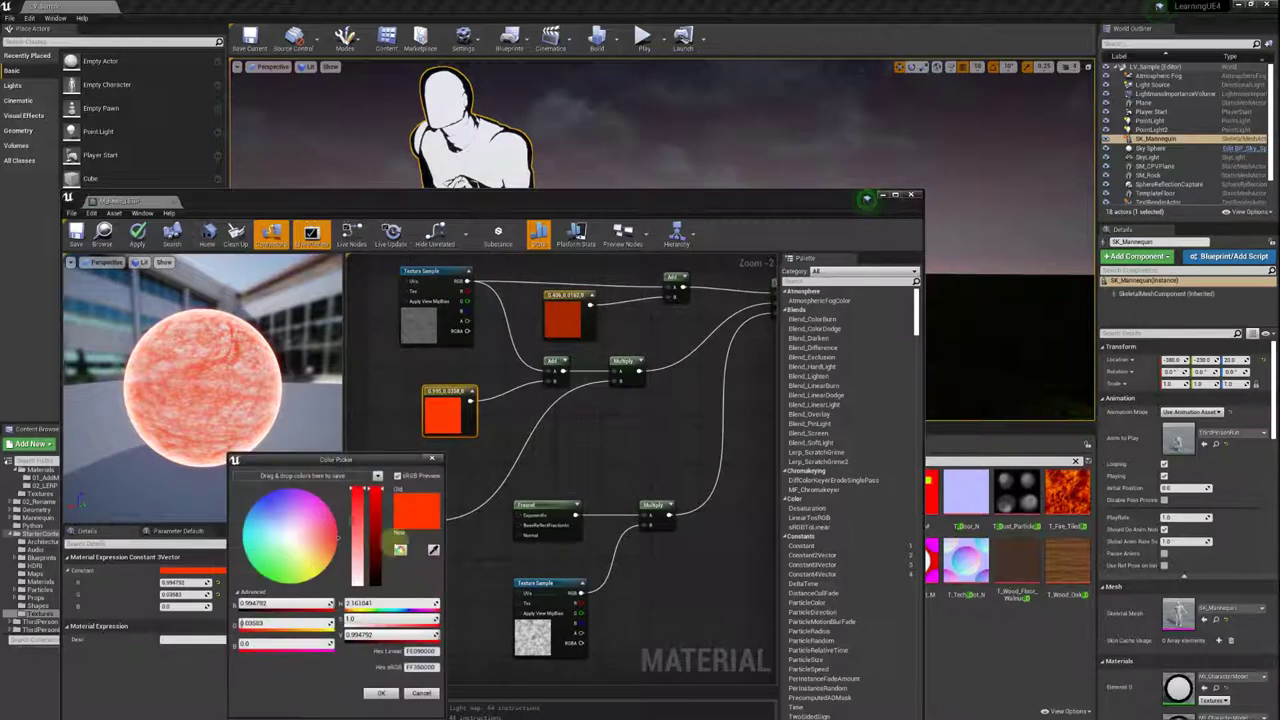
drag(333, 545, 334, 550)
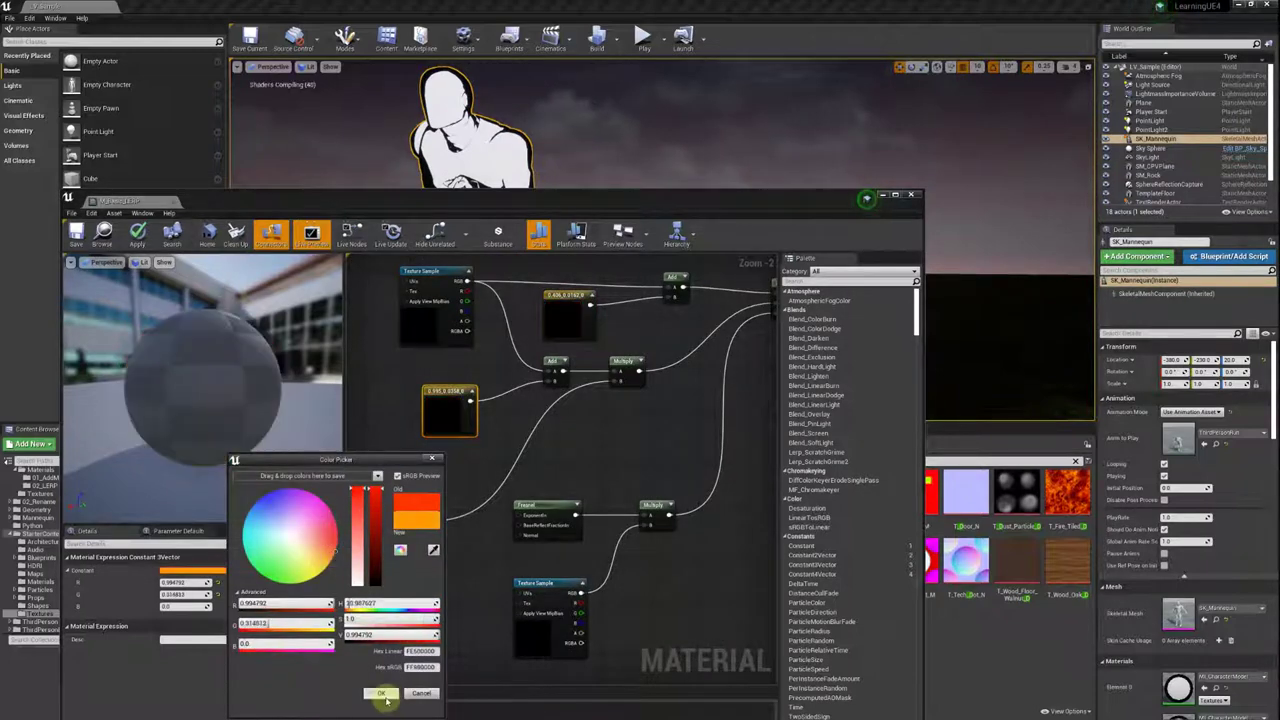
key(Return)
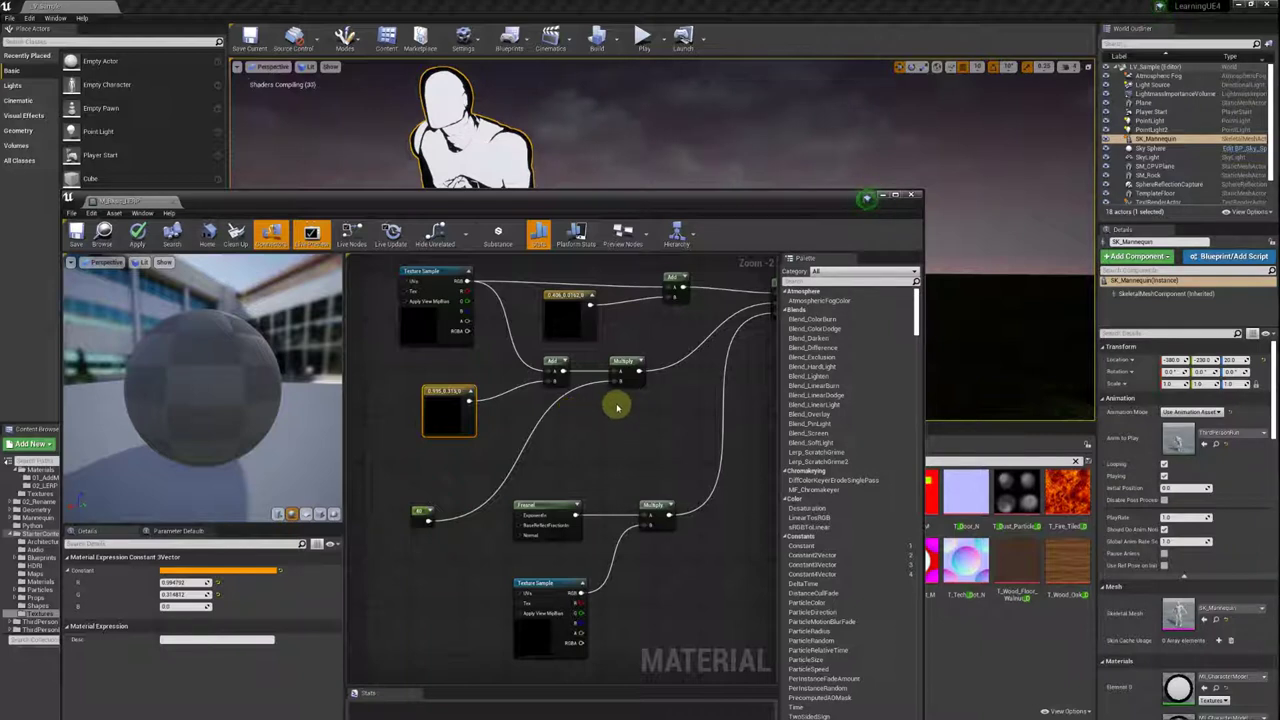
Shift the result node right and move the Fresnel, Multiply and texture nodes higher.
key(Home)
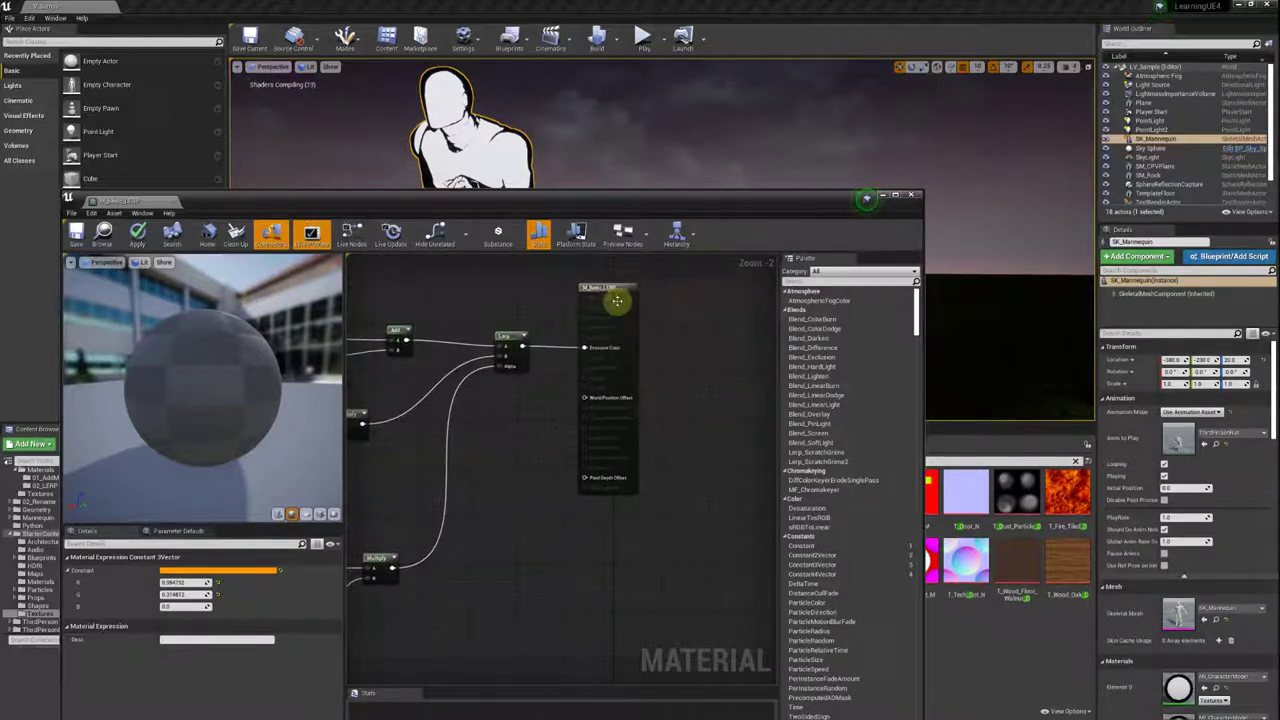
drag(610, 287, 710, 275)
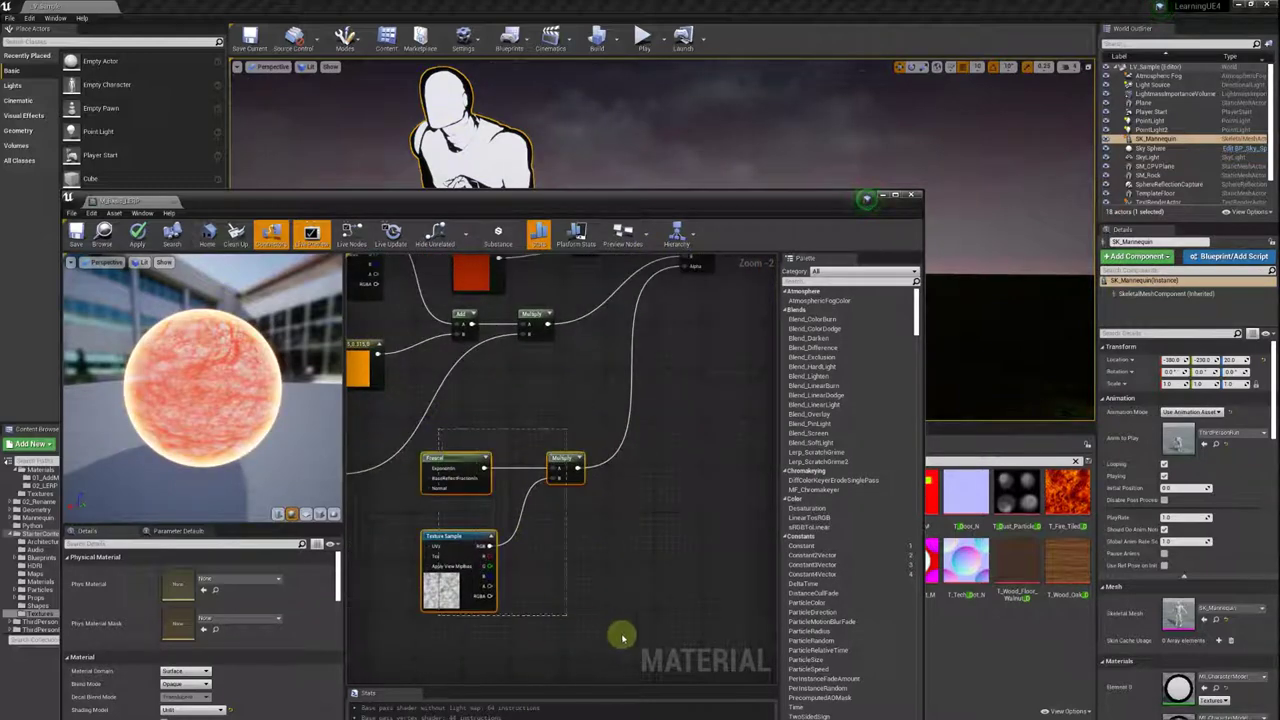
drag(455, 468, 475, 398)
right_drag(560, 300, 480, 380)
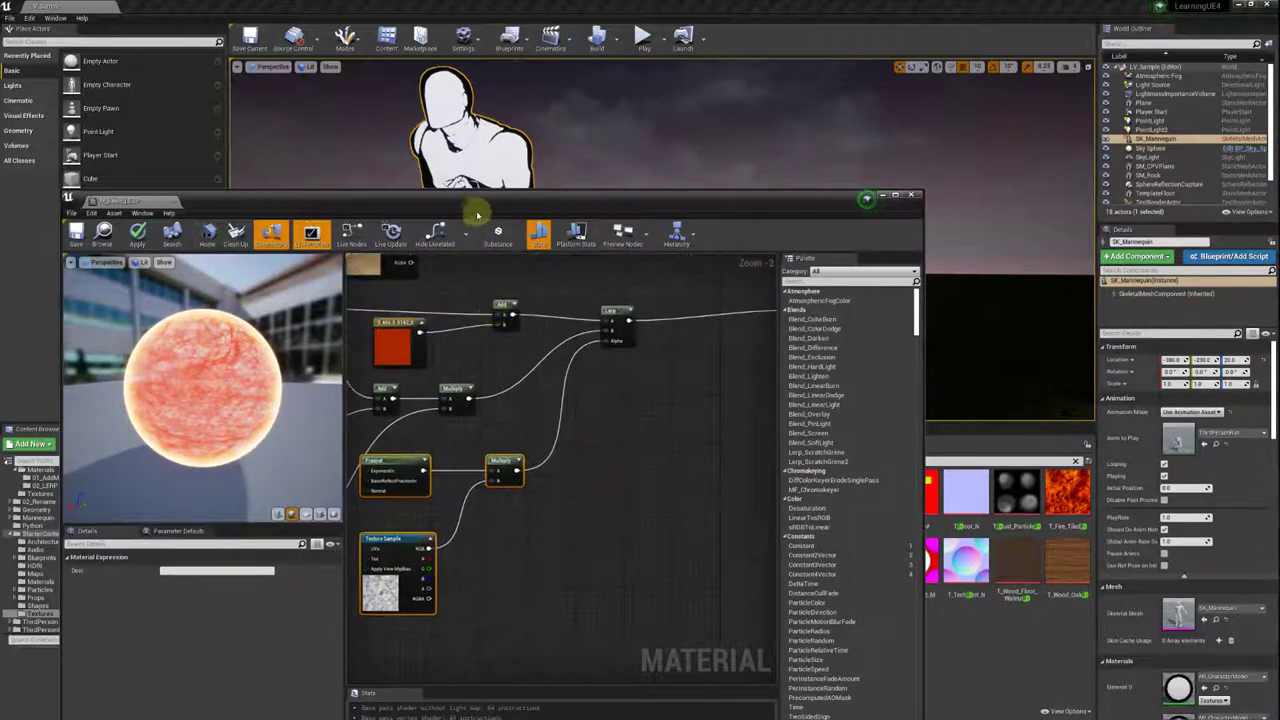
drag(476, 205, 462, 393)
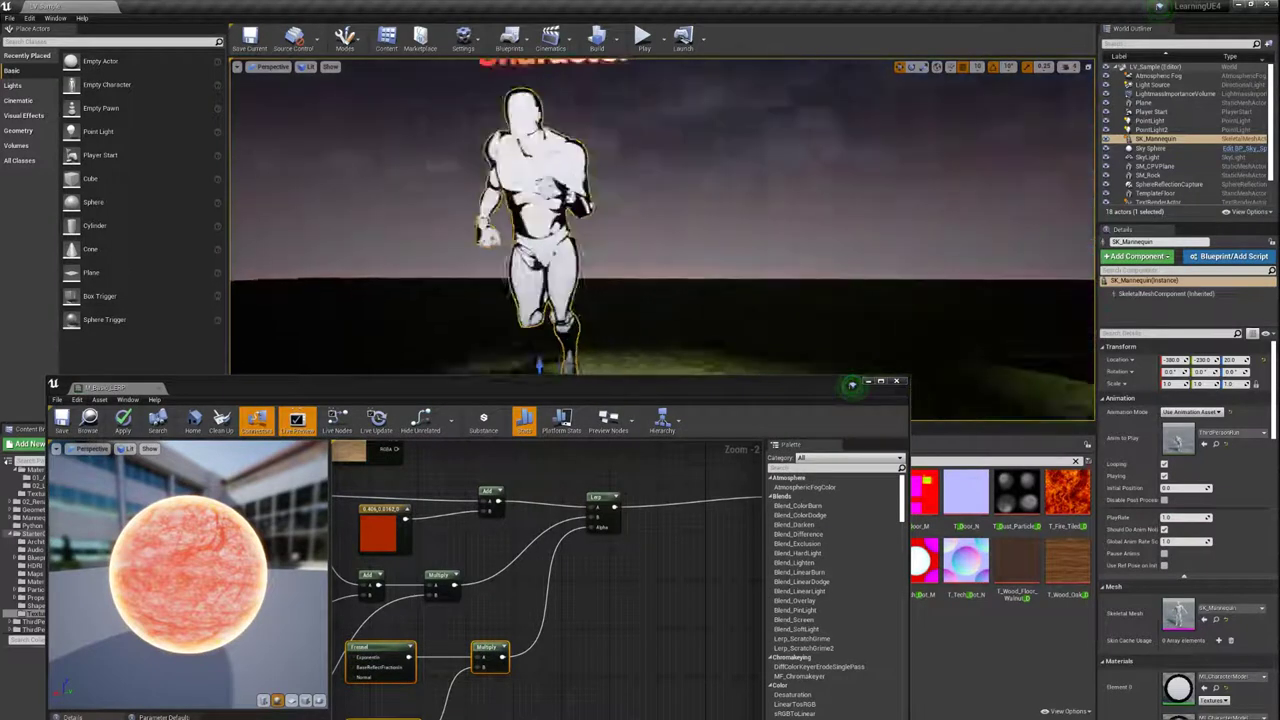
right_drag(540, 300, 582, 297)
drag(573, 384, 606, 210)
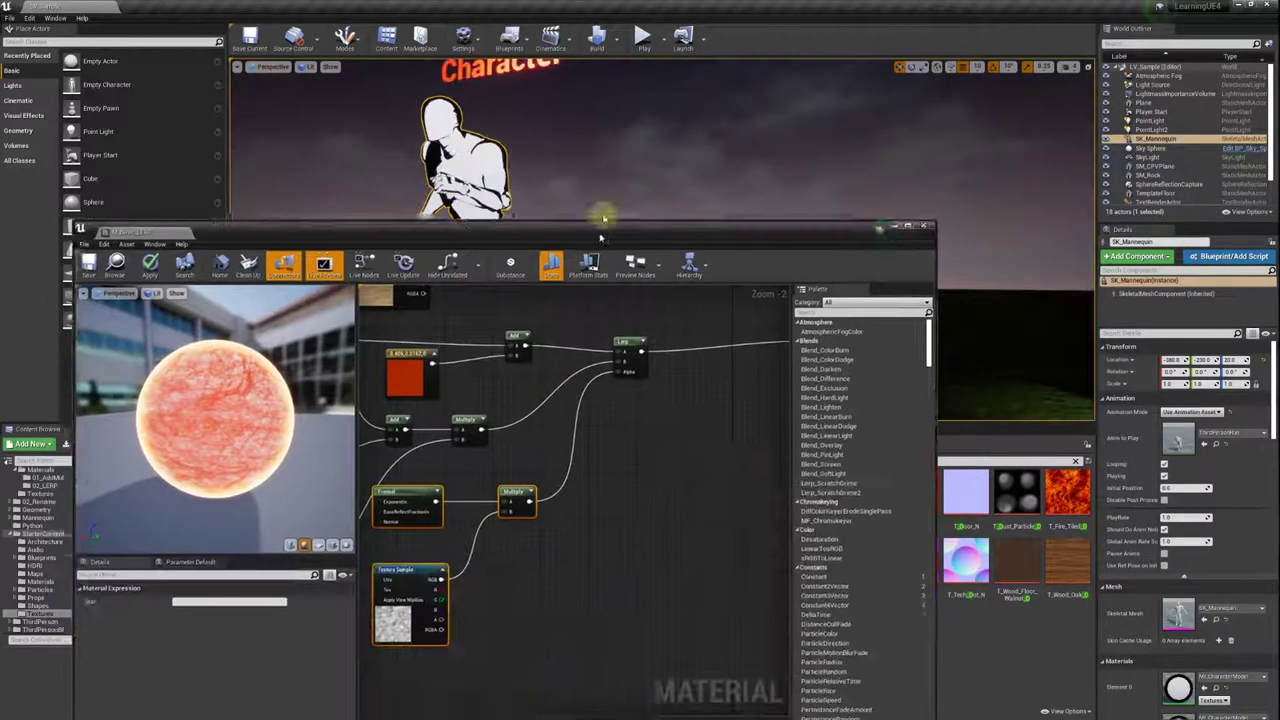
right_drag(608, 443, 514, 511)
Add a new Fresnel node, preview it, and set its Base Reflect Fraction to 0.
right_click(530, 593)
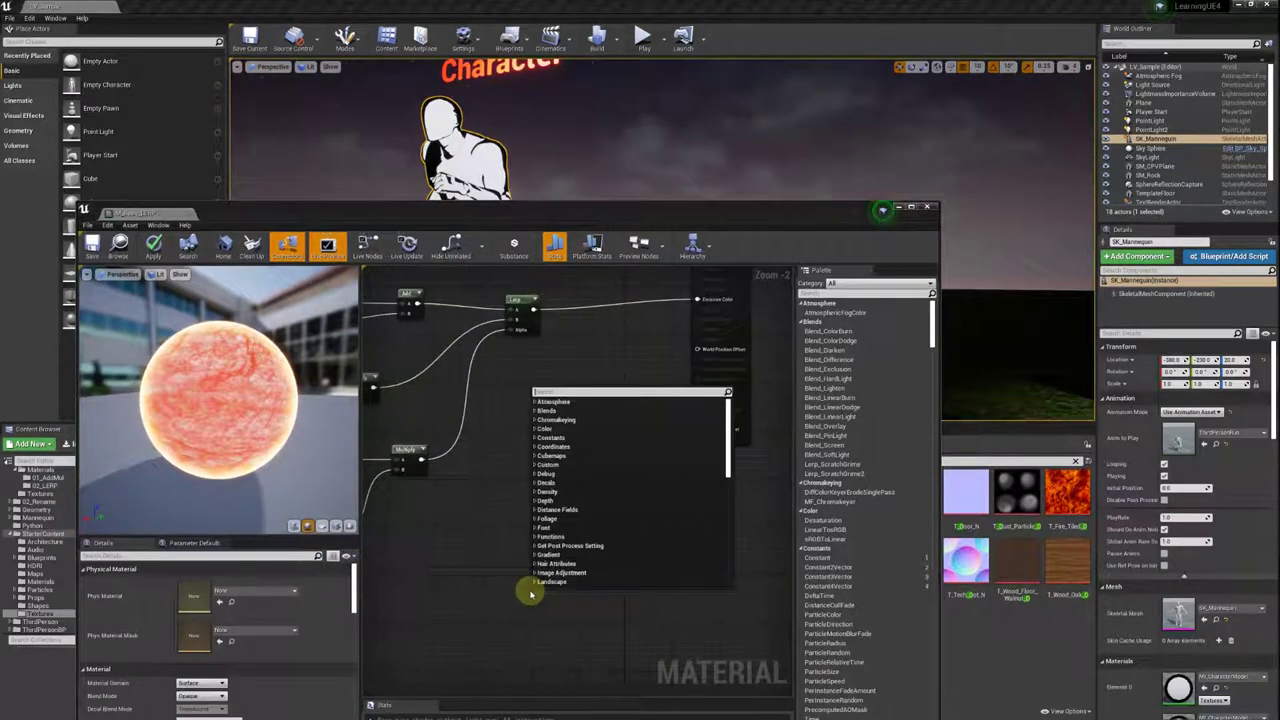
text(fres)
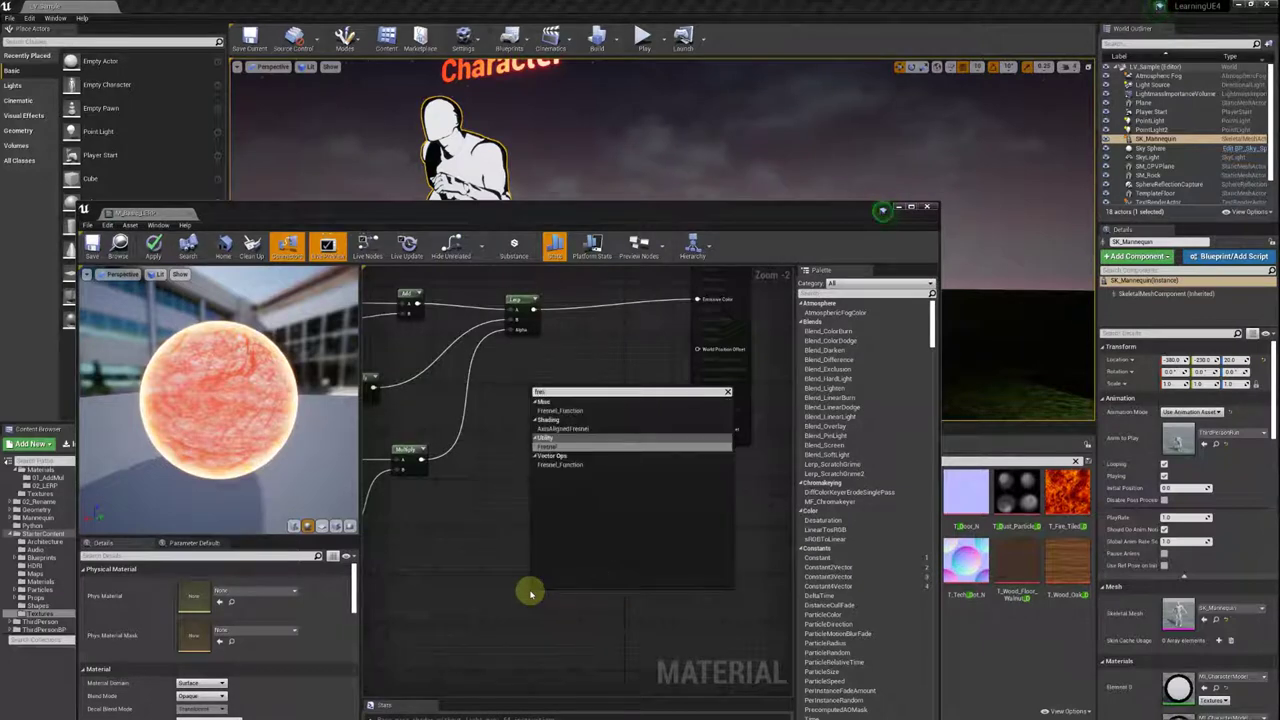
key(Return)
drag(553, 596, 408, 563)
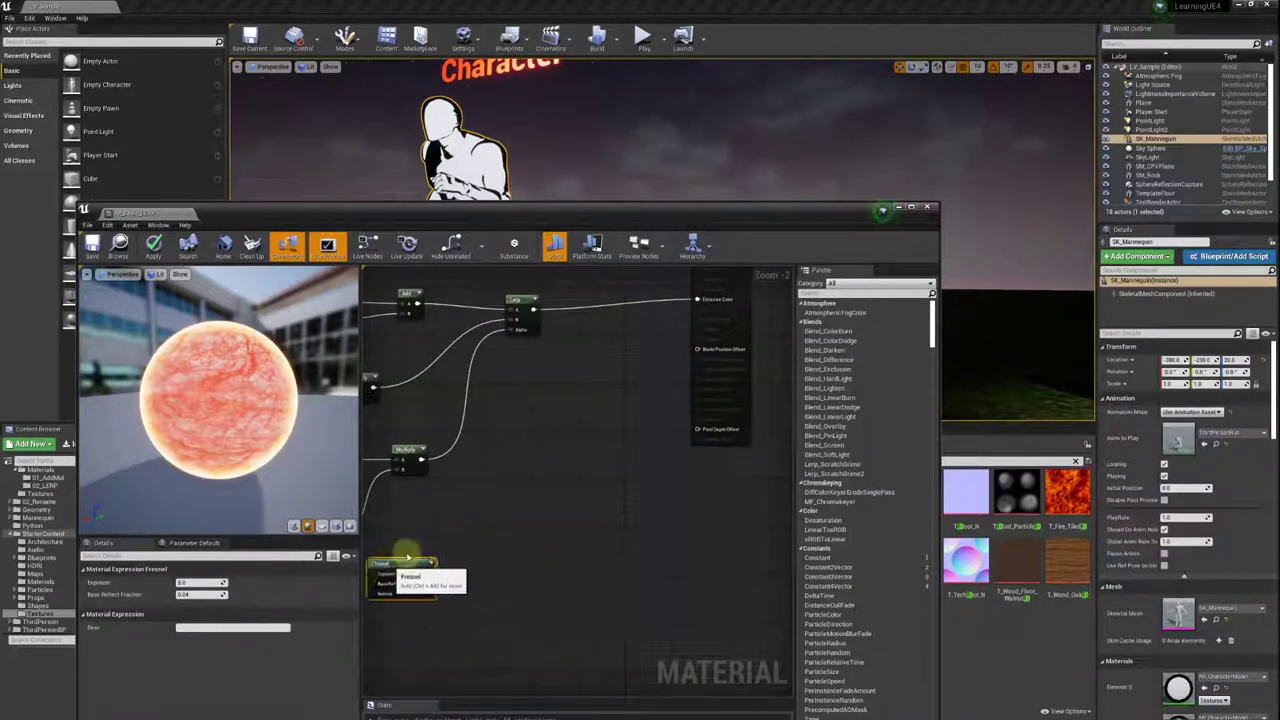
right_drag(408, 563, 503, 538)
right_click(503, 538)
click(540, 556)
drag(503, 538, 576, 485)
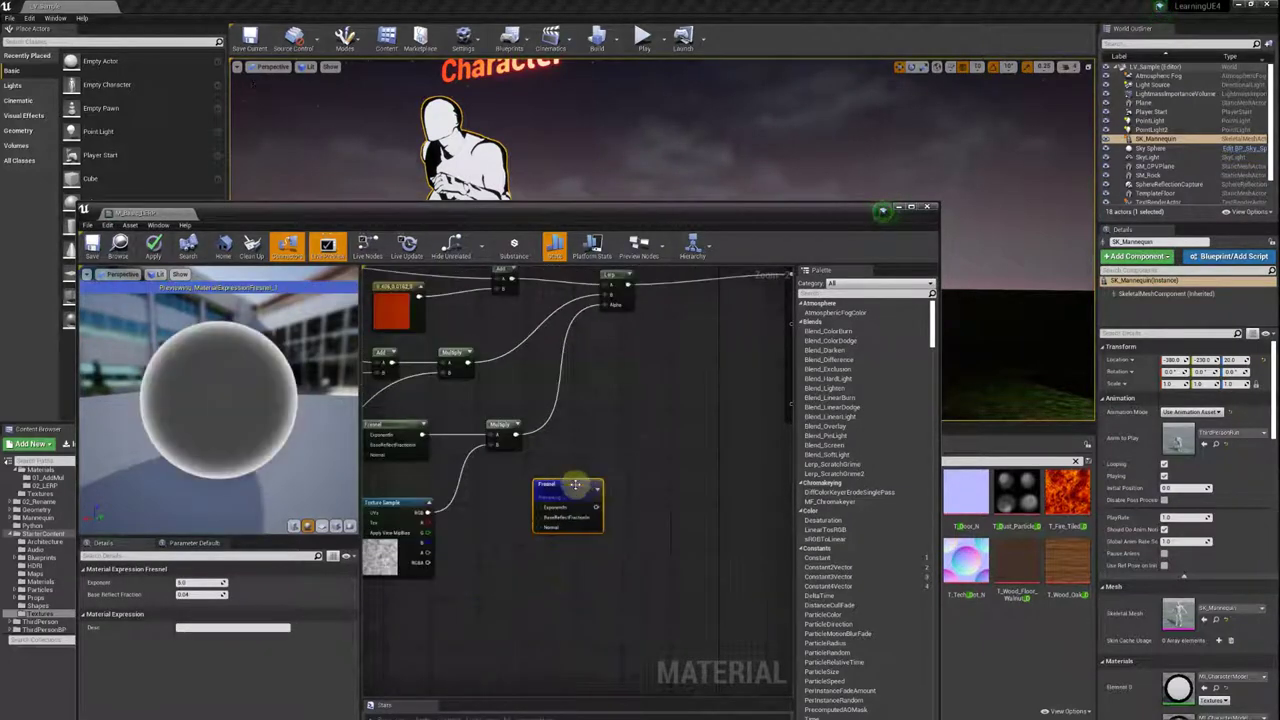
click(185, 594)
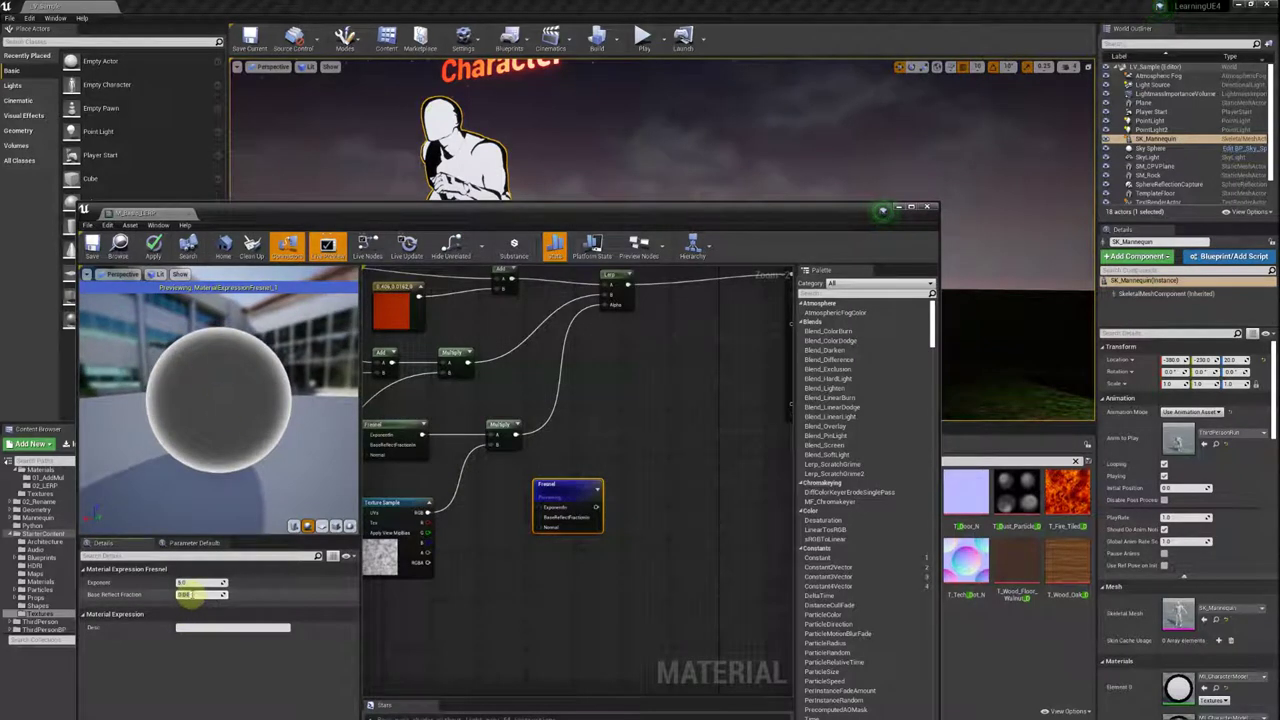
text(0)
key(Return)
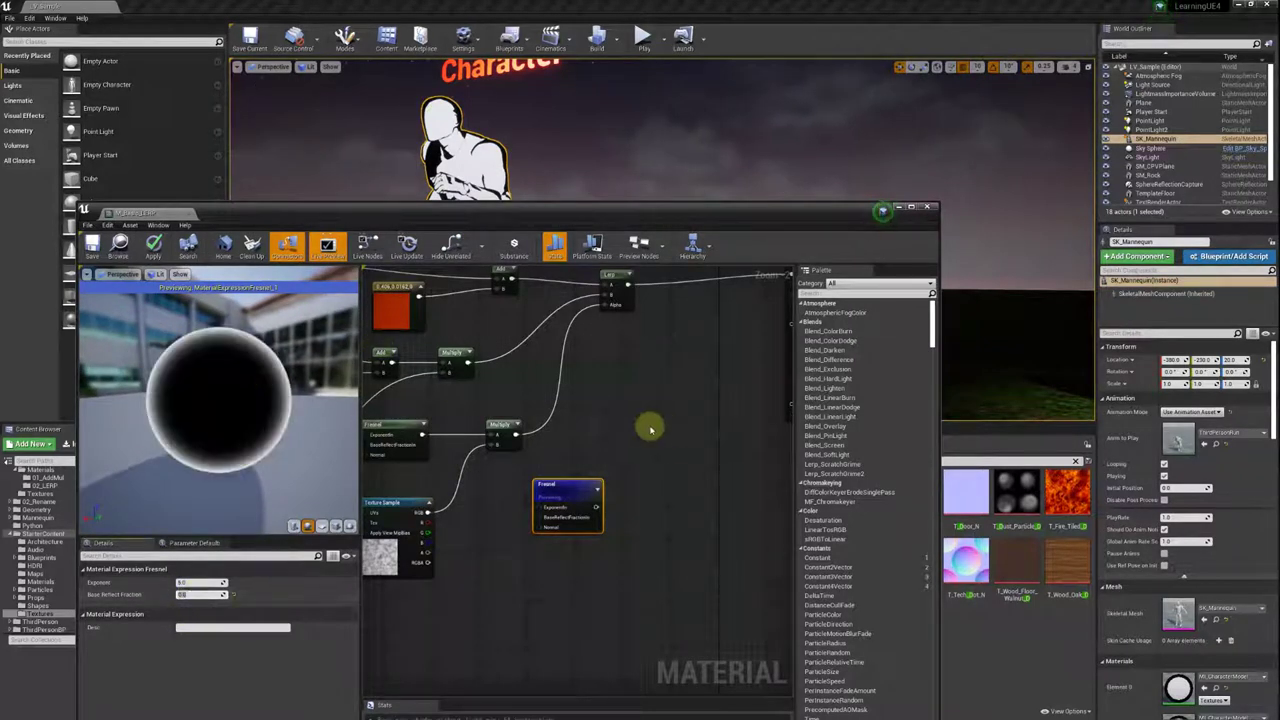
Add a ValueStep node and connect the Fresnel output to its Gradient input.
mouse_move(600, 450)
right_down()
mouse_move(525, 441)
mouse_move(543, 449)
right_up()
right_click(543, 449)
text(va)
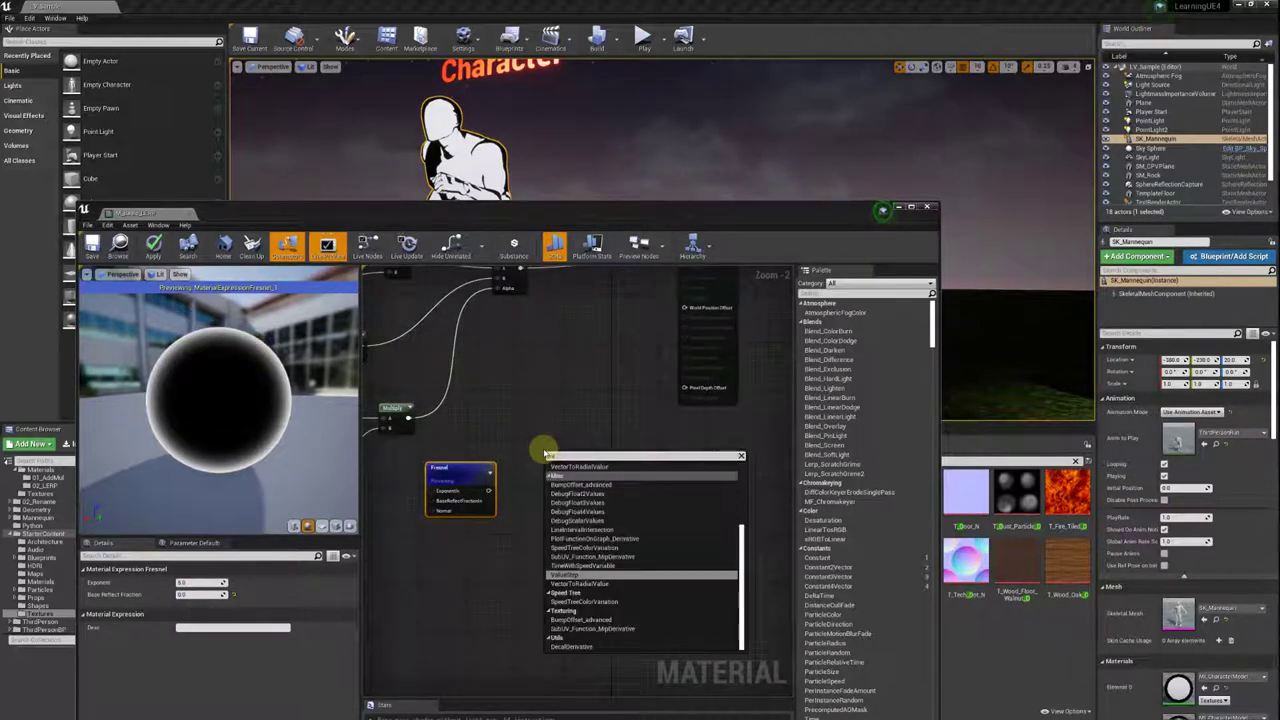
text(lue)
key(Return)
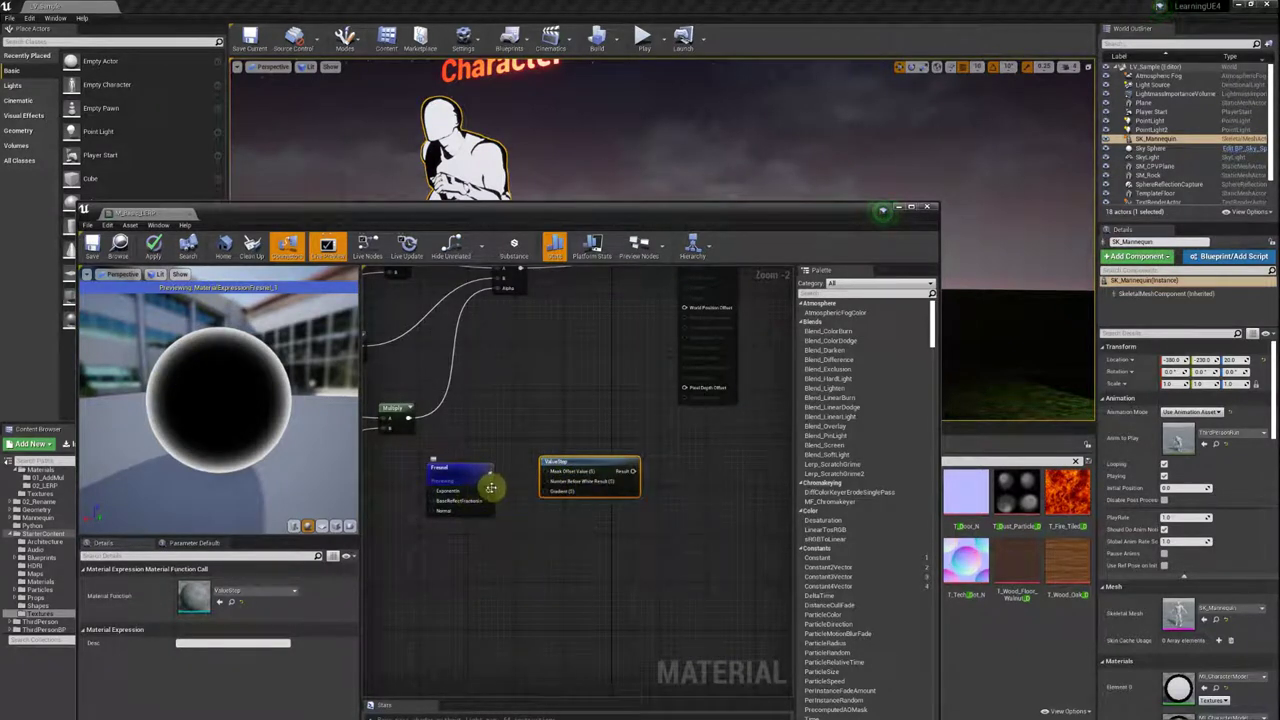
drag(491, 487, 550, 491)
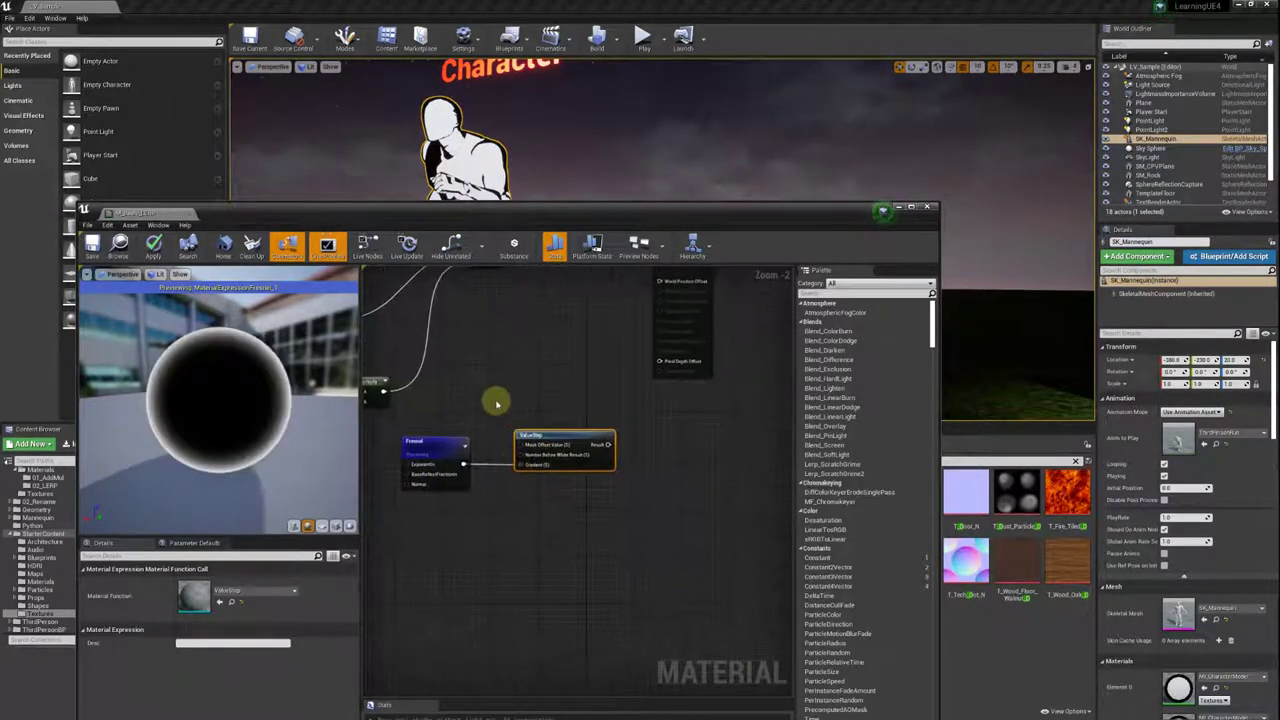
Add a Scalar Parameter node wired into the ValueStep's Mask Offset Value input.
scroll(497, 404, up, 2)
click(492, 395)
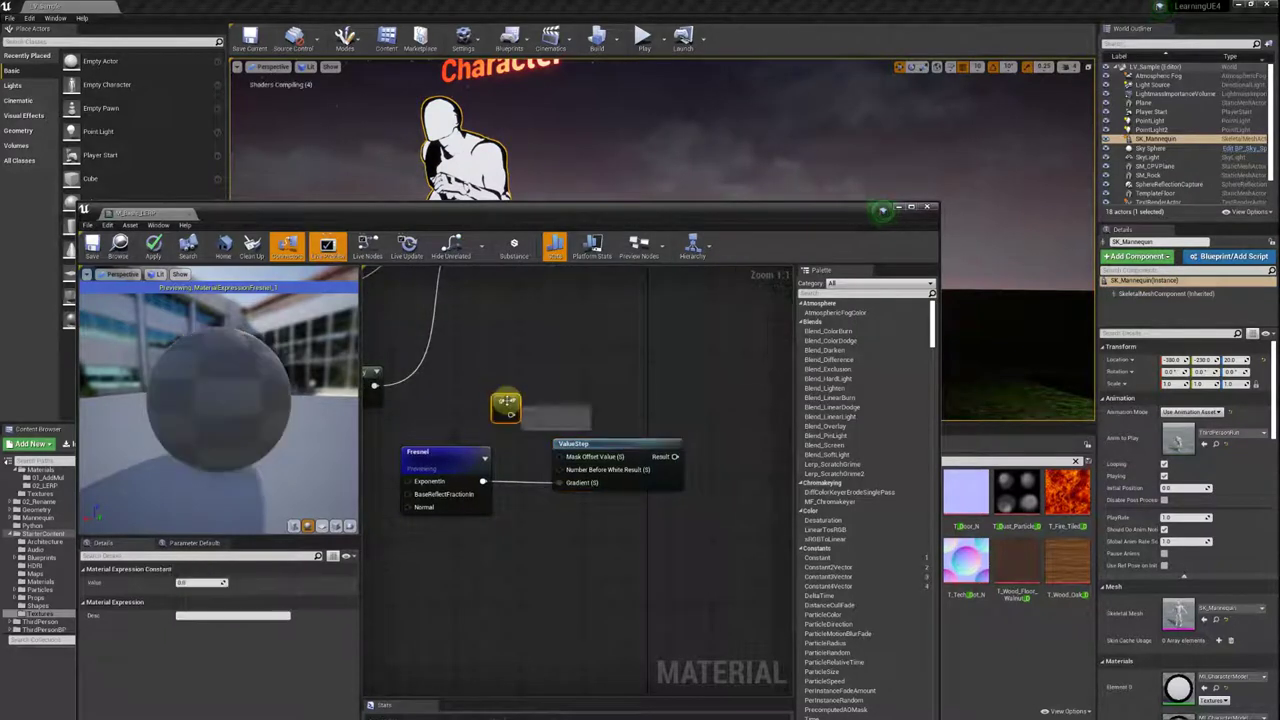
drag(534, 421, 563, 457)
drag(472, 400, 462, 398)
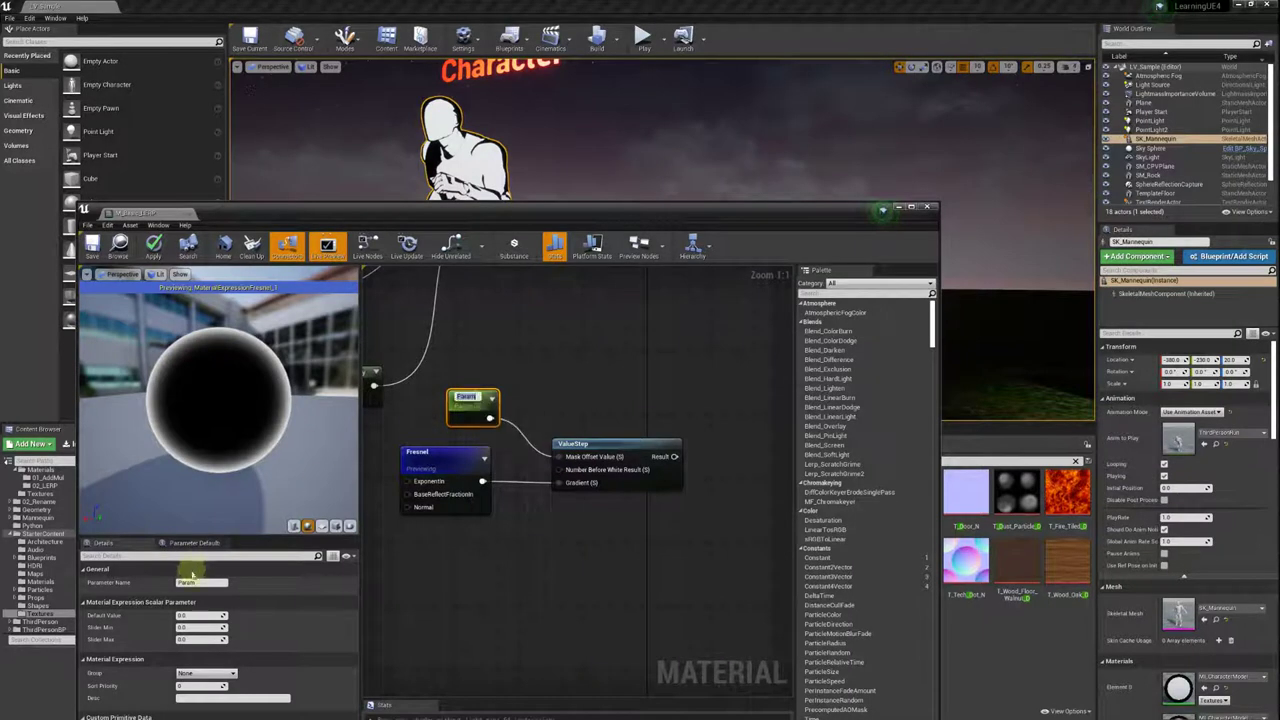
mouse_move(557, 456)
mouse_down()
mouse_move(489, 418)
mouse_move(490, 399)
mouse_up()
text(MaskOffset Val)
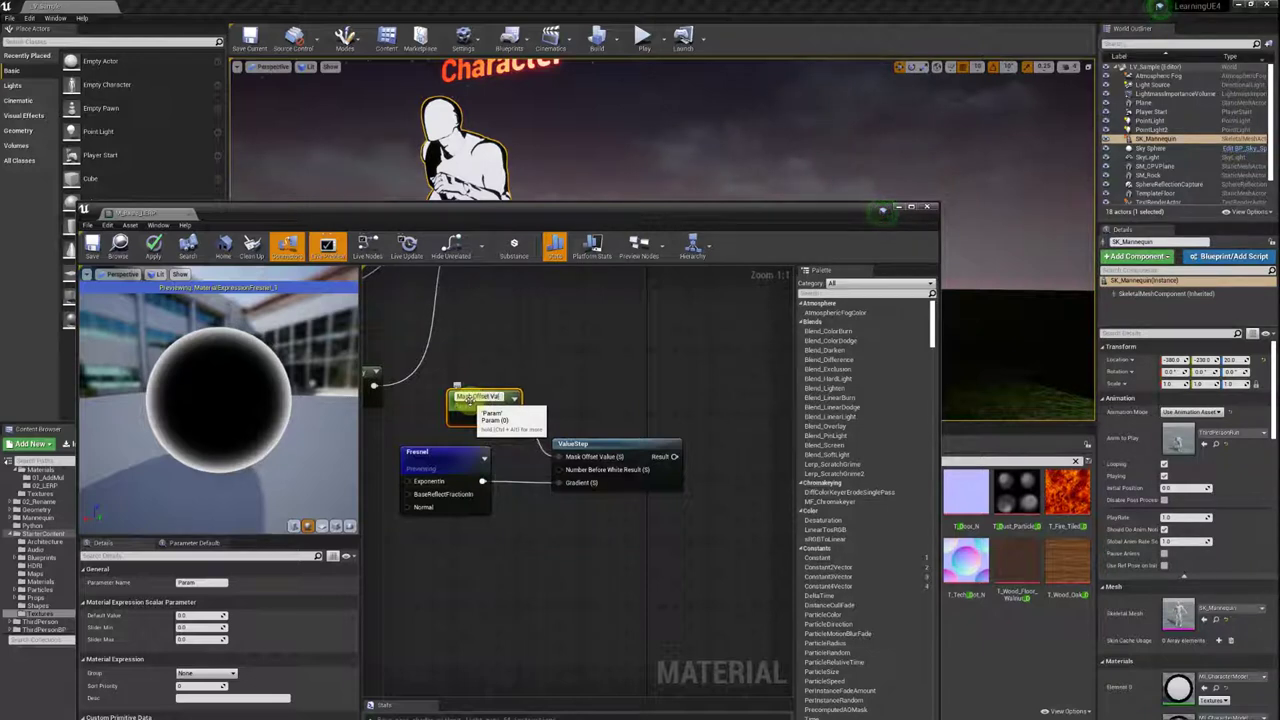
Name the parameter 'Mask Offset Value' and give it a default value of 0.5.
text(ue)
key(Return)
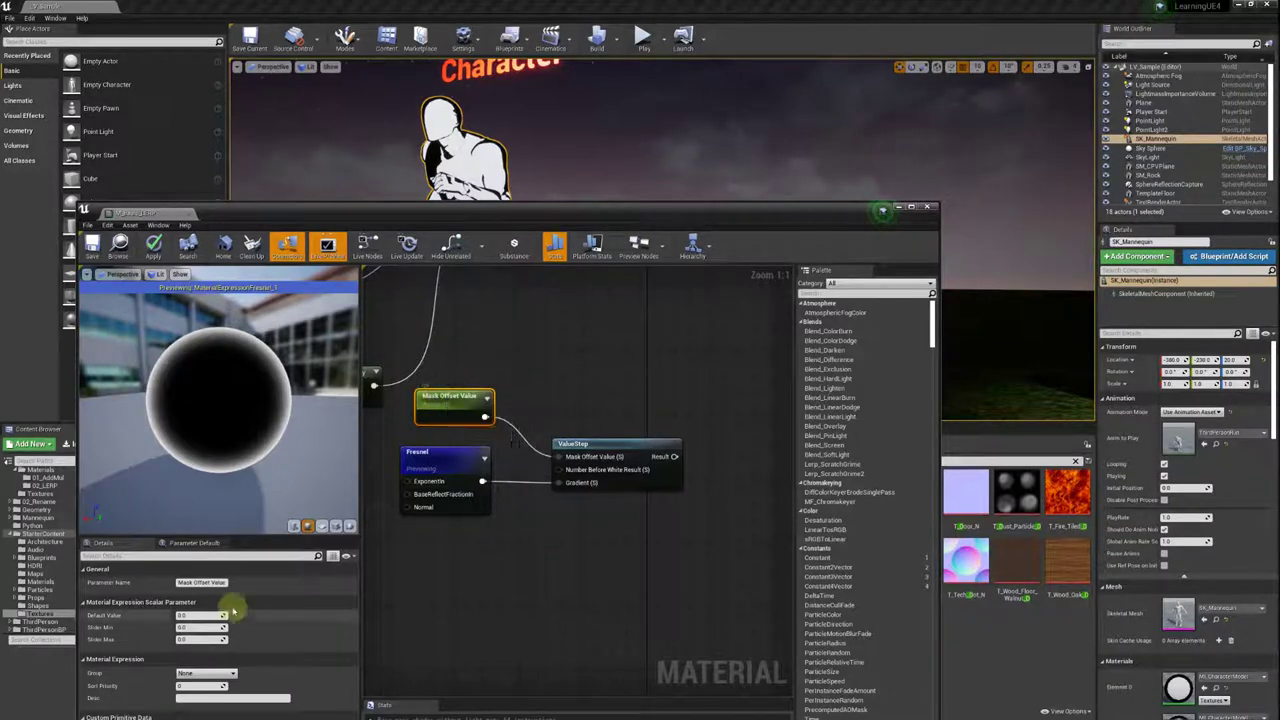
text(0.5)
key(Return)
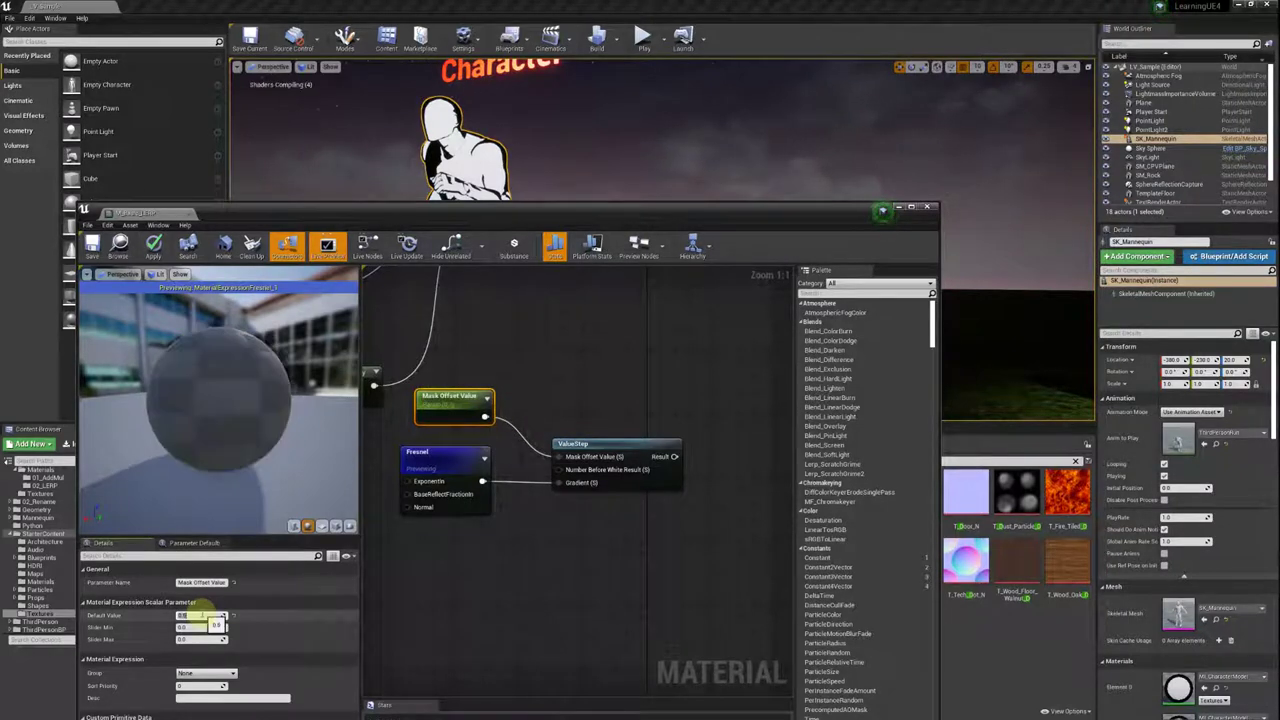
right_drag(580, 400, 494, 428)
scroll(494, 428, down, 3)
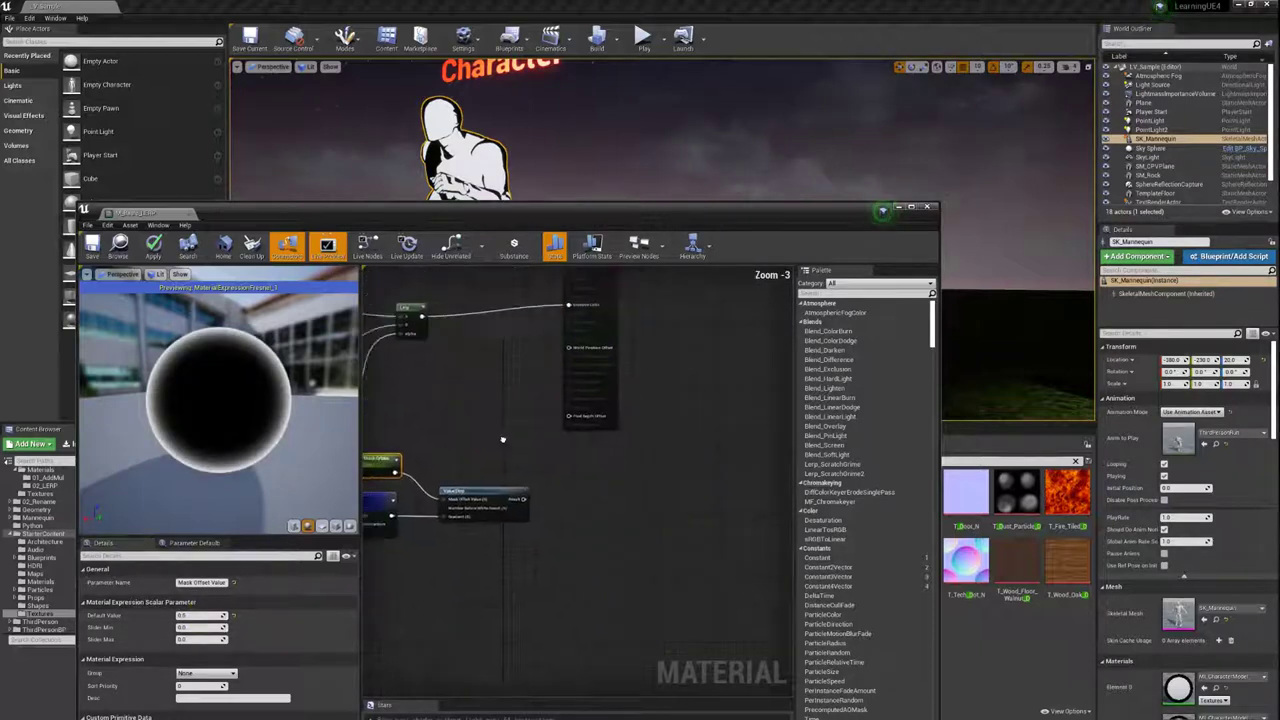
Connect the ValueStep Result to the material's Emissive Color input.
drag(586, 300, 601, 489)
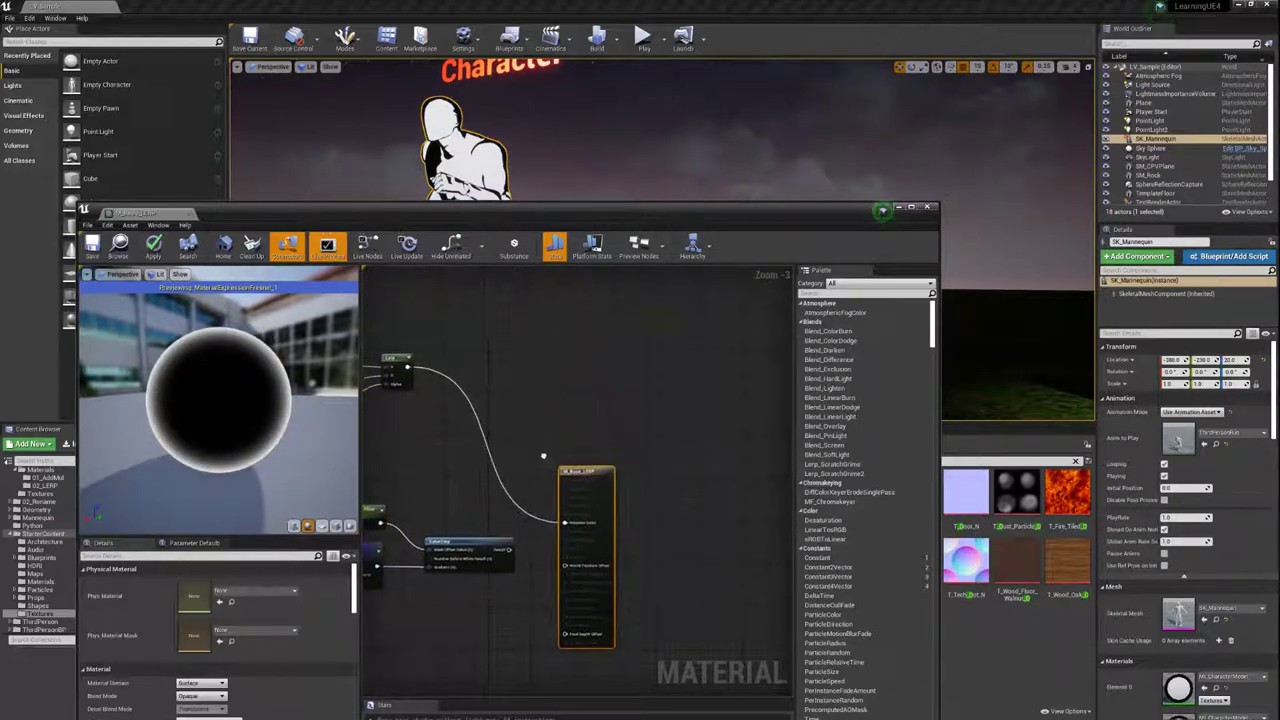
scroll(531, 551, up, 2)
drag(535, 547, 604, 515)
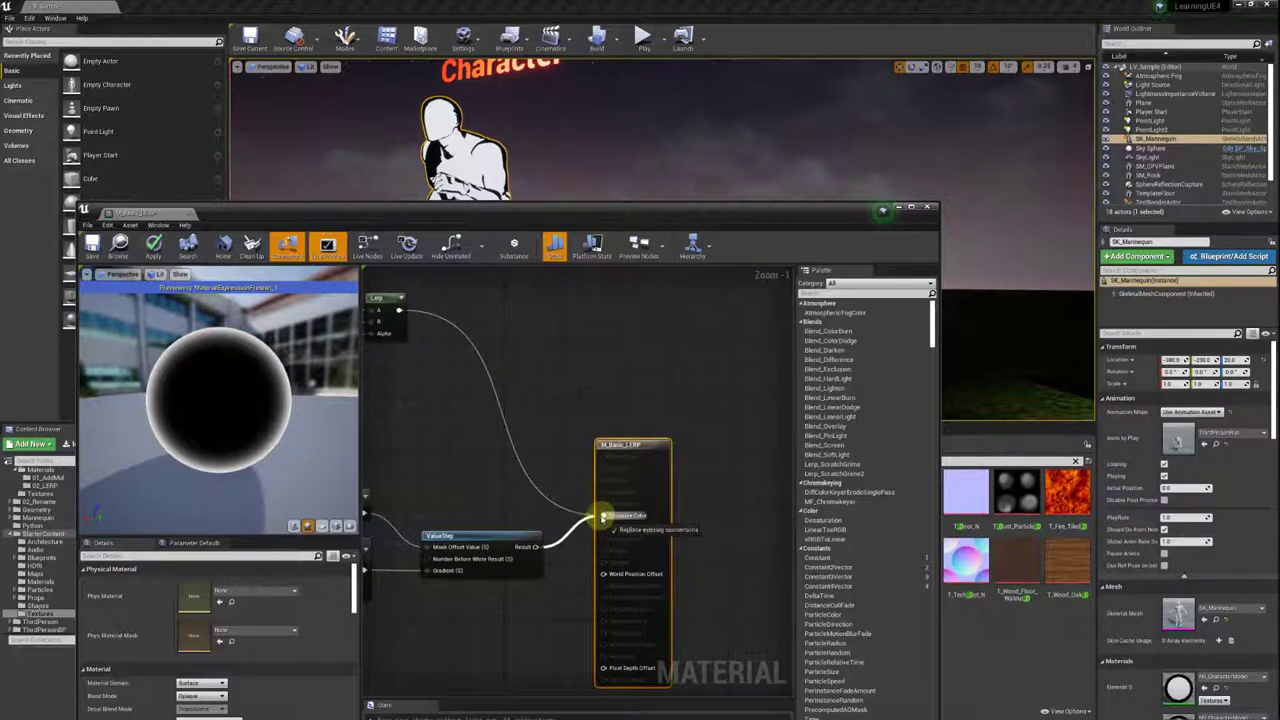
right_drag(531, 486, 502, 407)
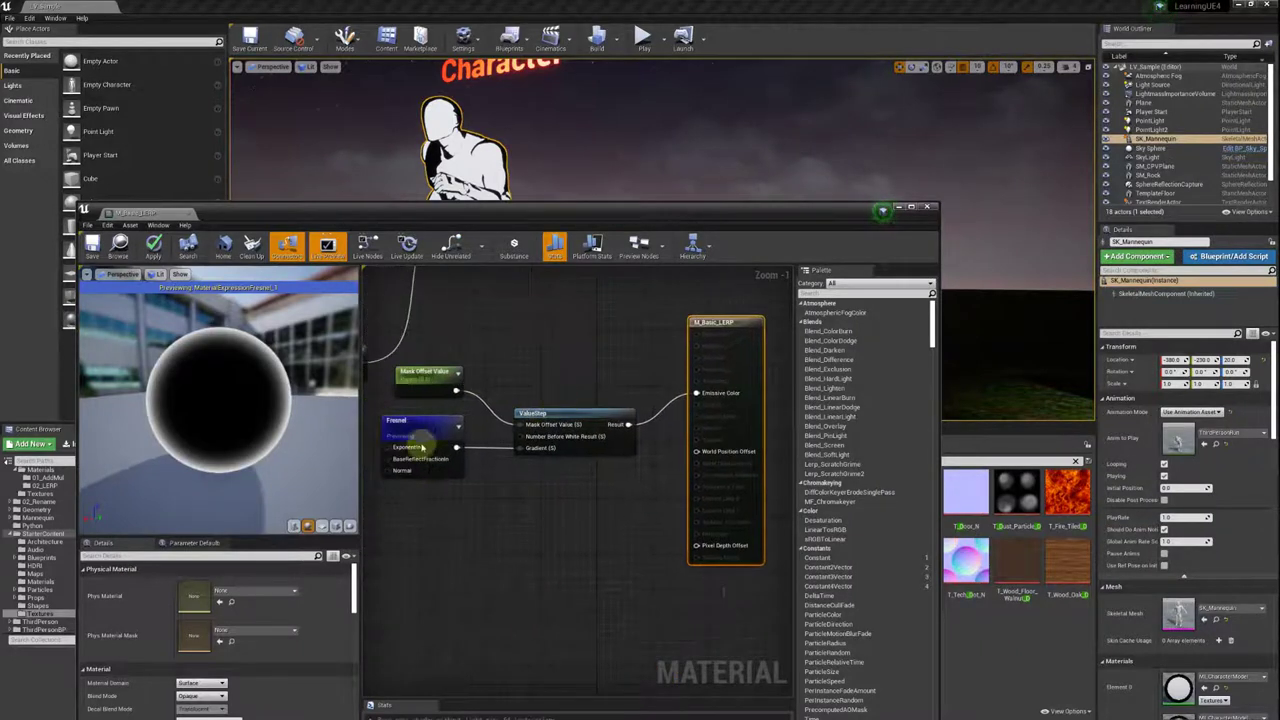
Stop previewing the Fresnel node and tidy the preview sphere, editor window and graph.
right_click(424, 424)
click(450, 440)
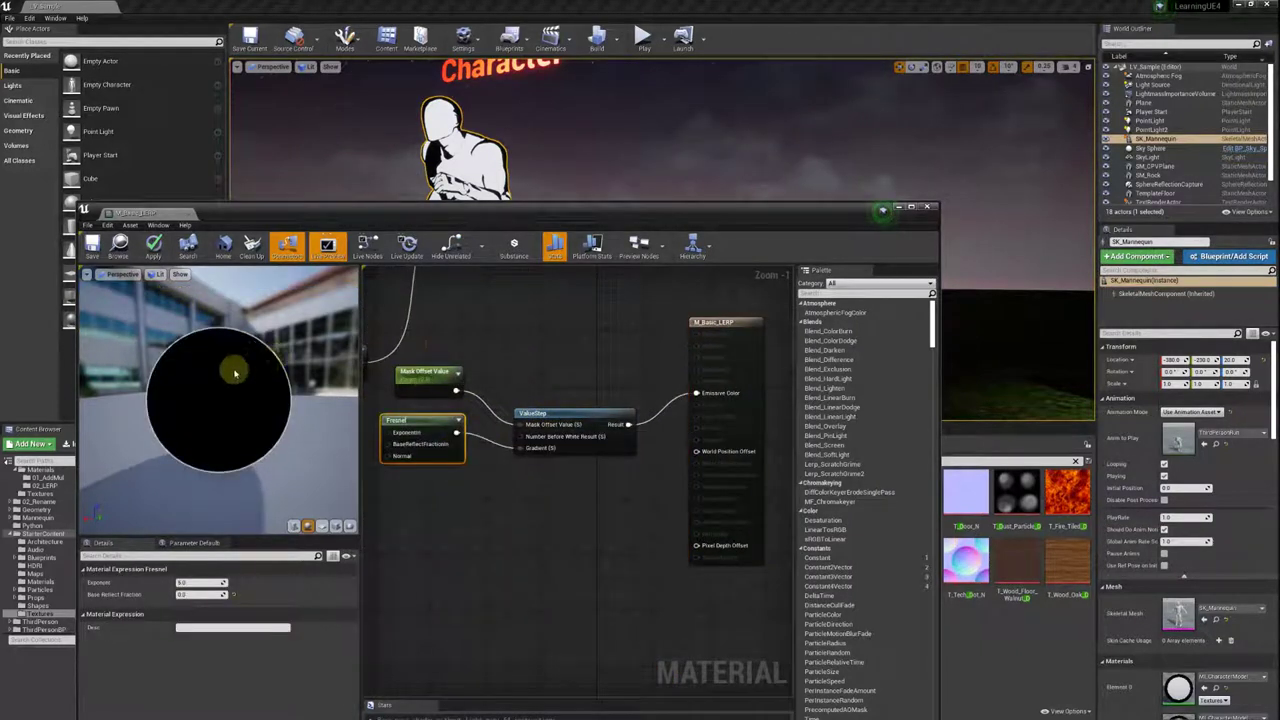
drag(234, 366, 200, 372)
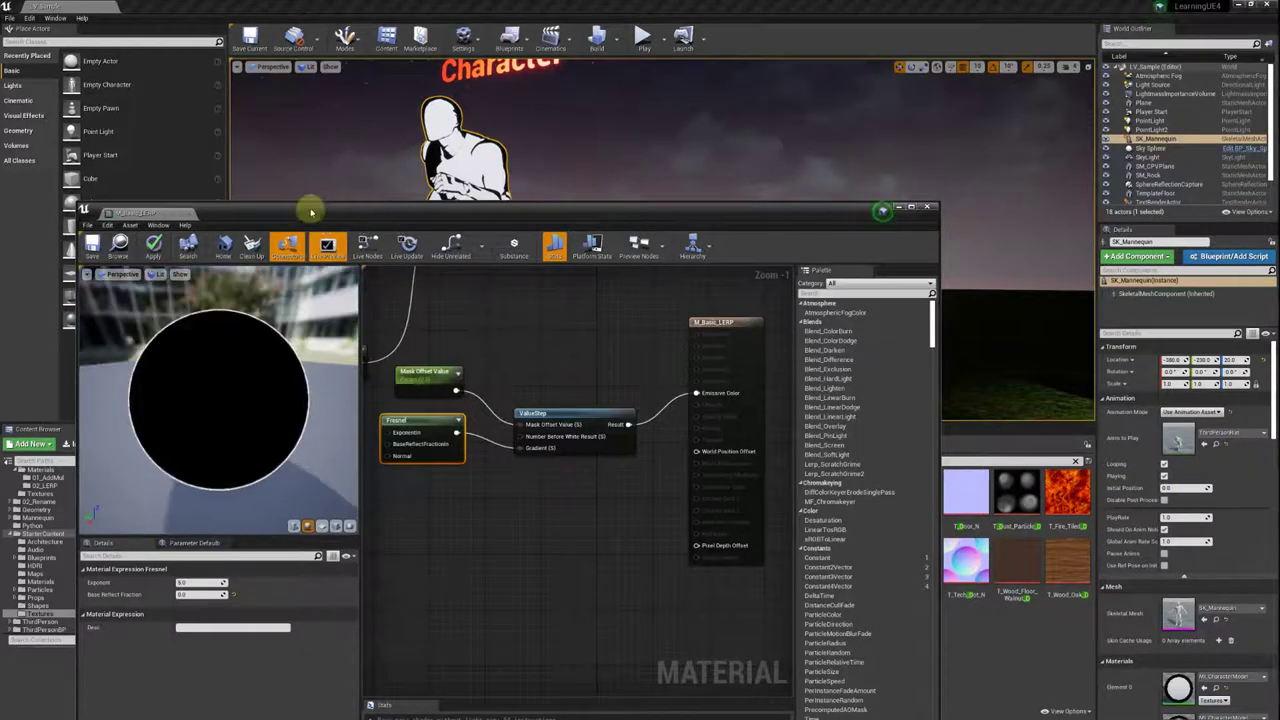
drag(310, 208, 344, 184)
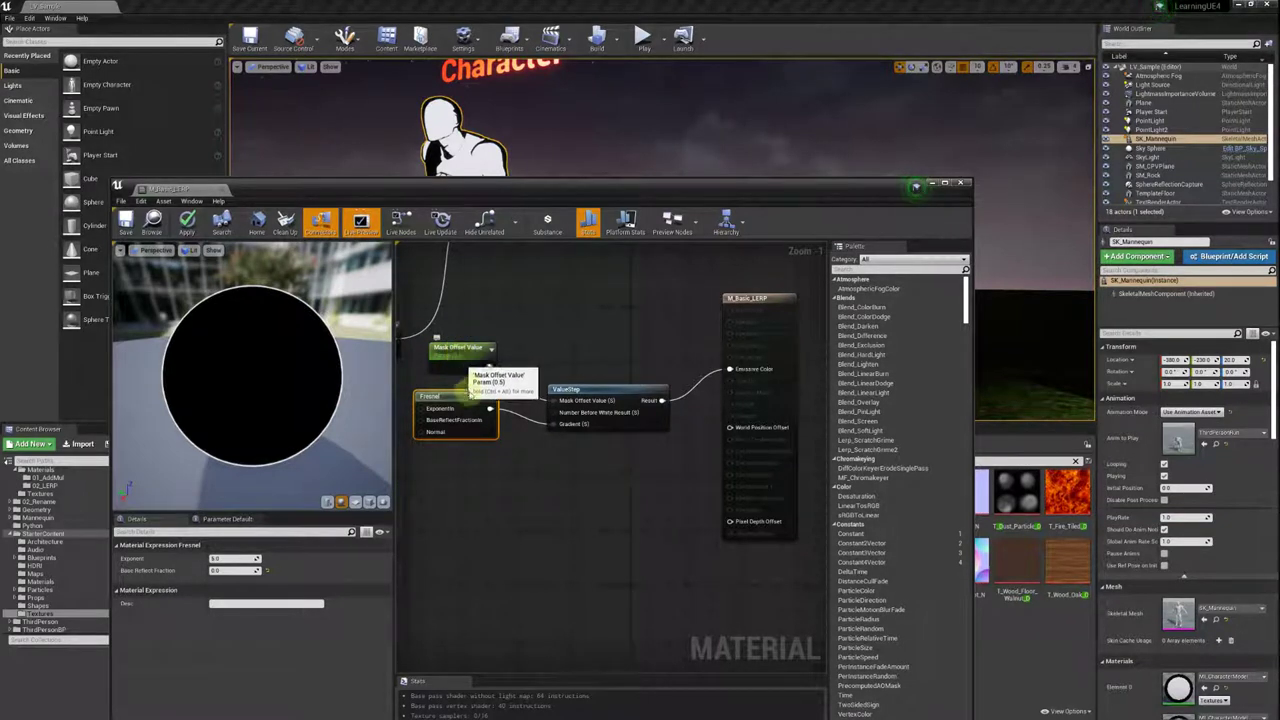
drag(471, 395, 477, 401)
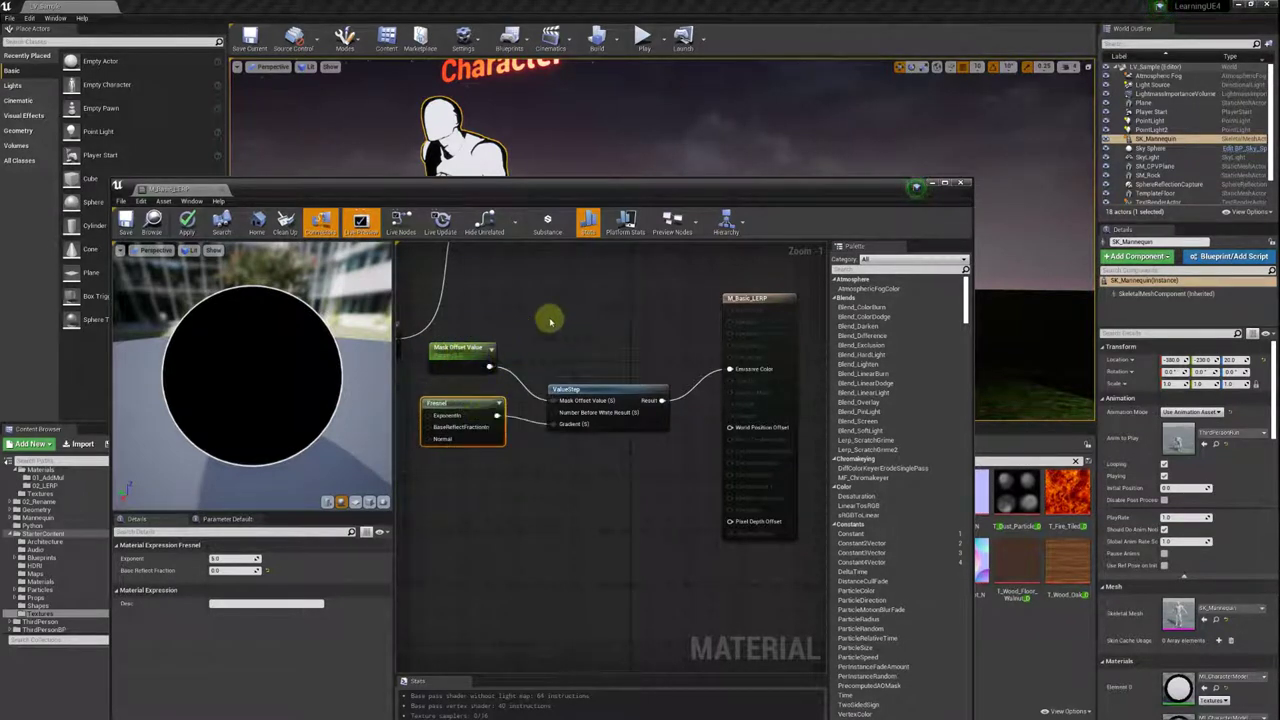
right_drag(595, 335, 582, 331)
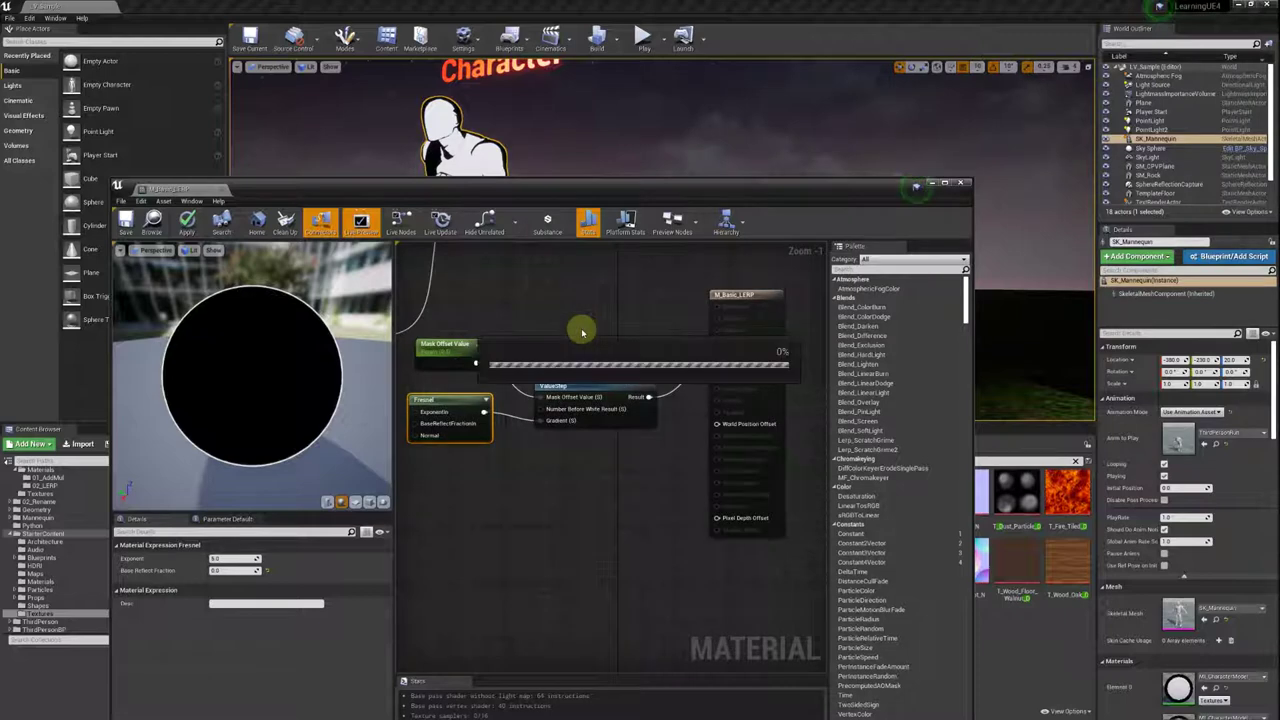
Close the material editor and create MI_Basic_LERP from M_Basic_LERP in the 02_LERP folder.
click(960, 183)
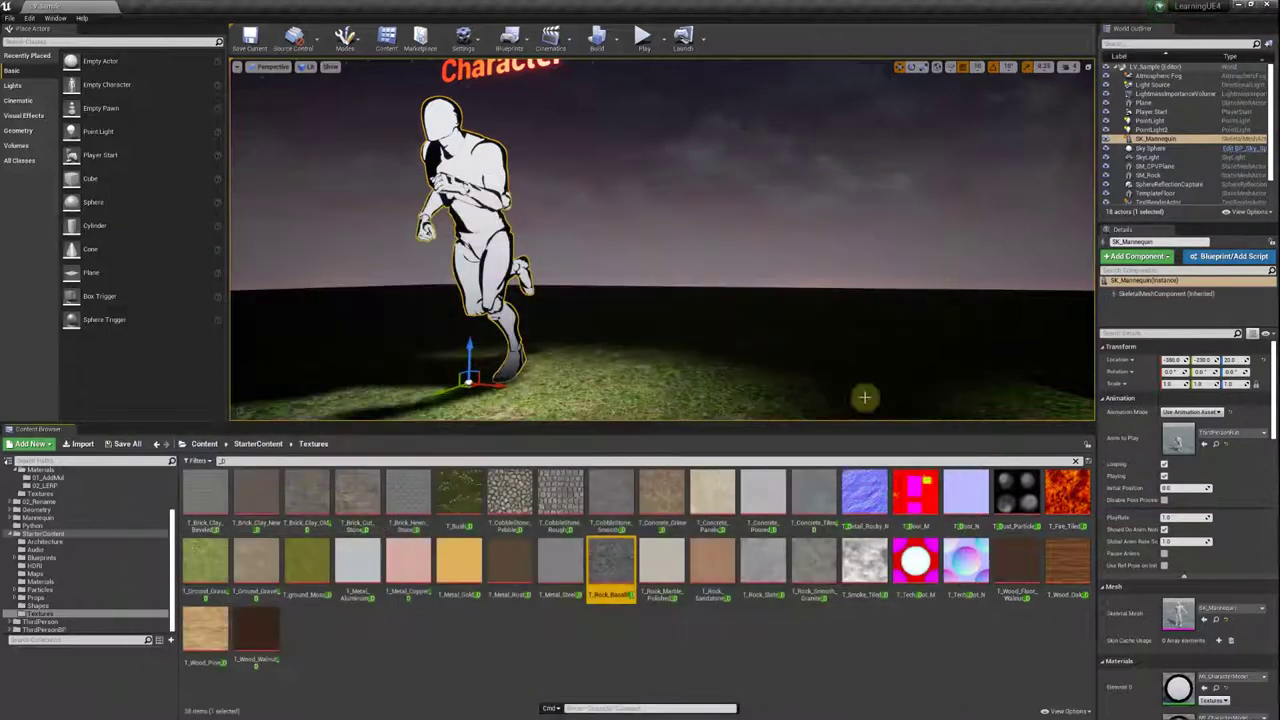
scroll(58, 540, up, 2)
click(47, 533)
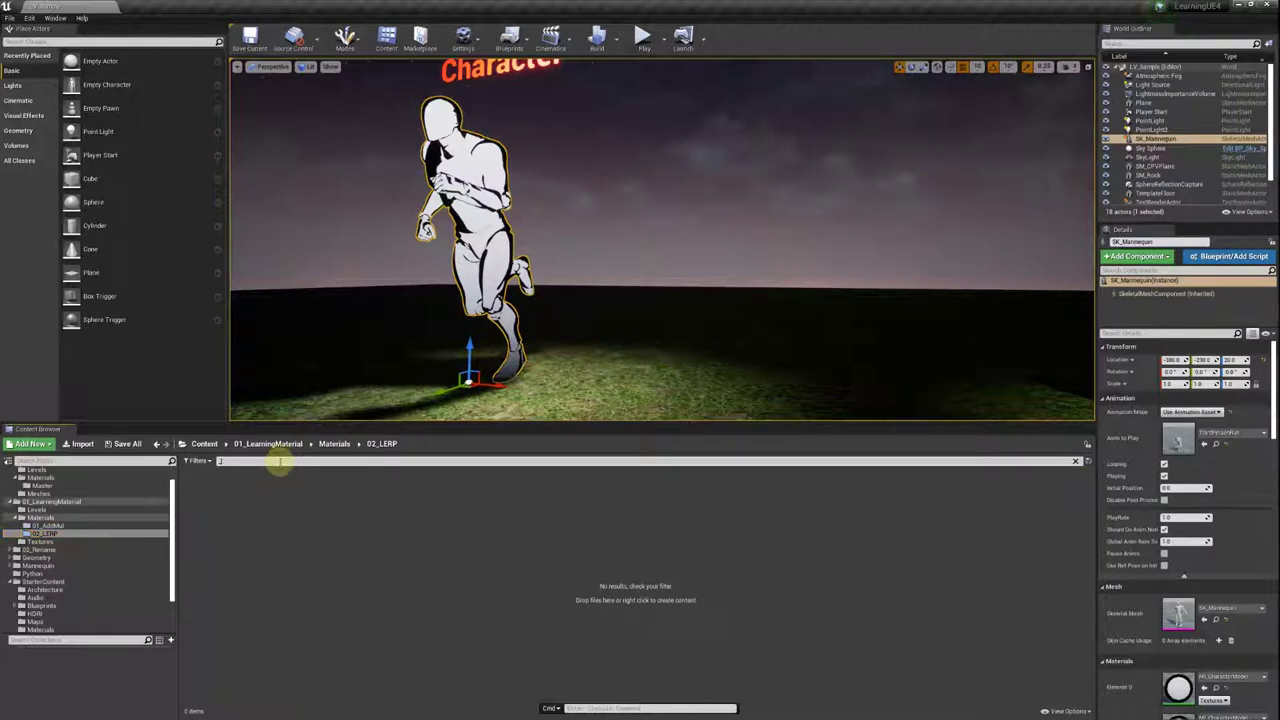
right_click(262, 497)
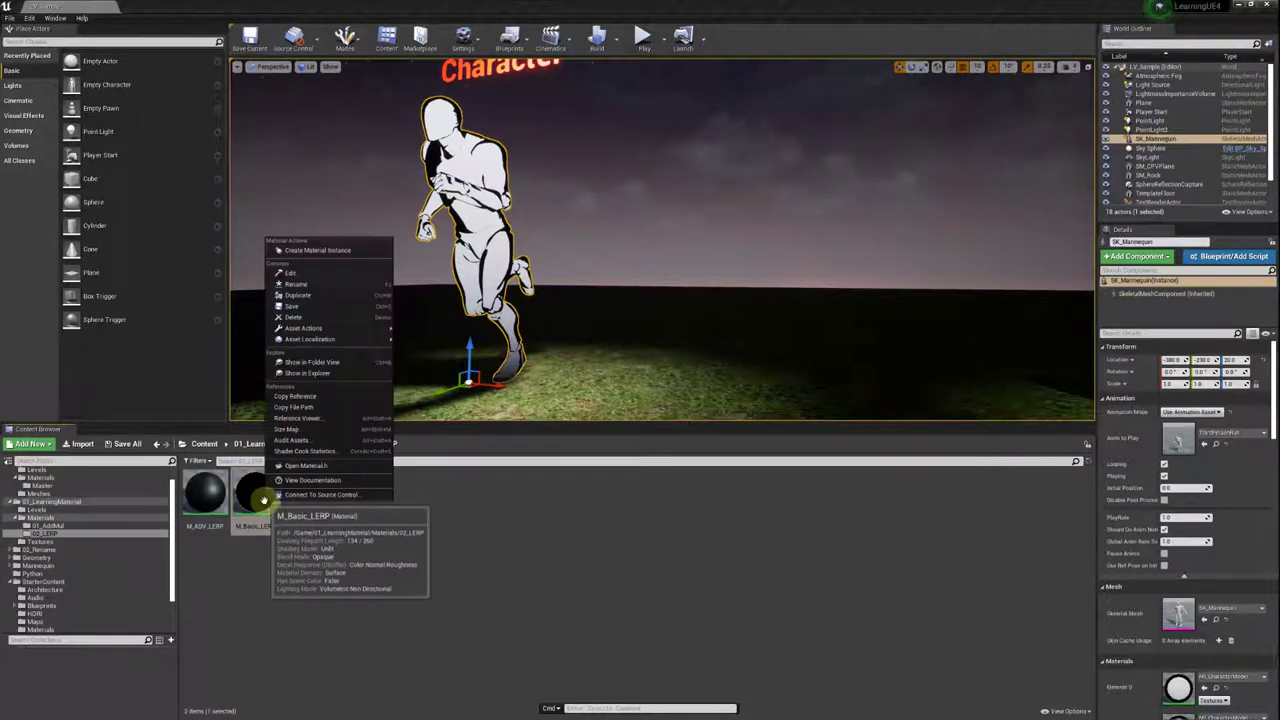
click(334, 251)
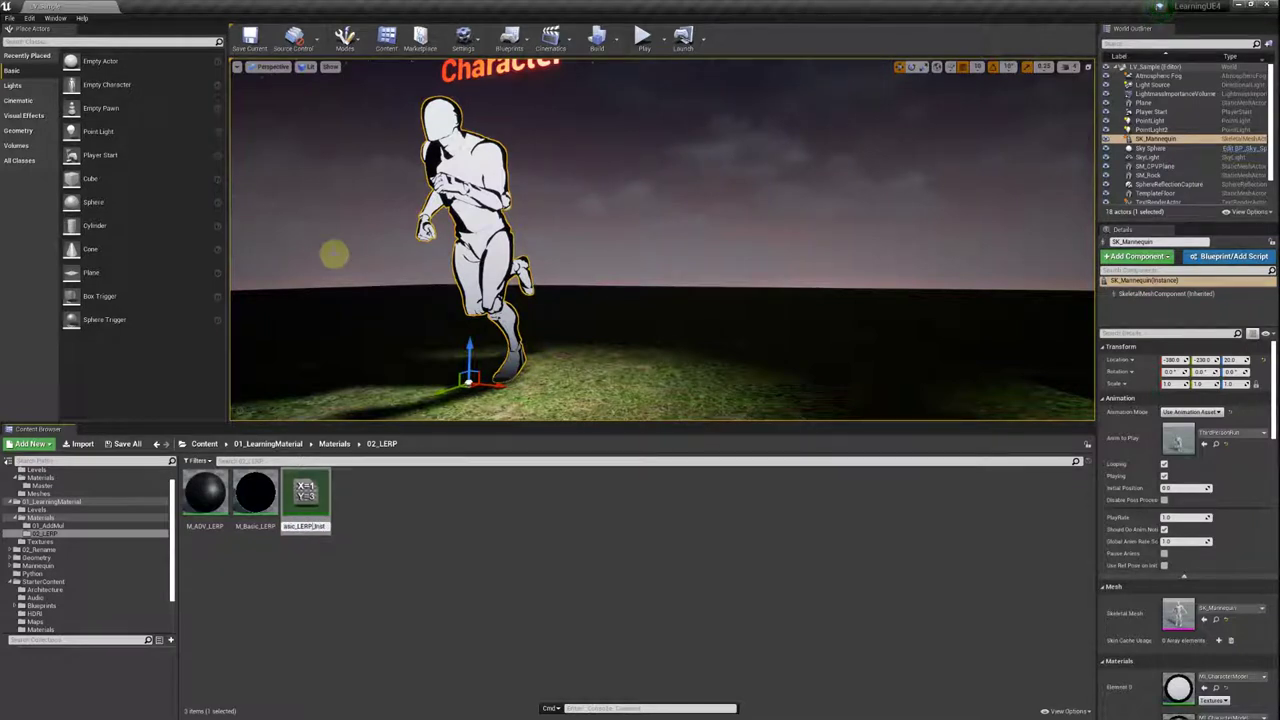
key(Return)
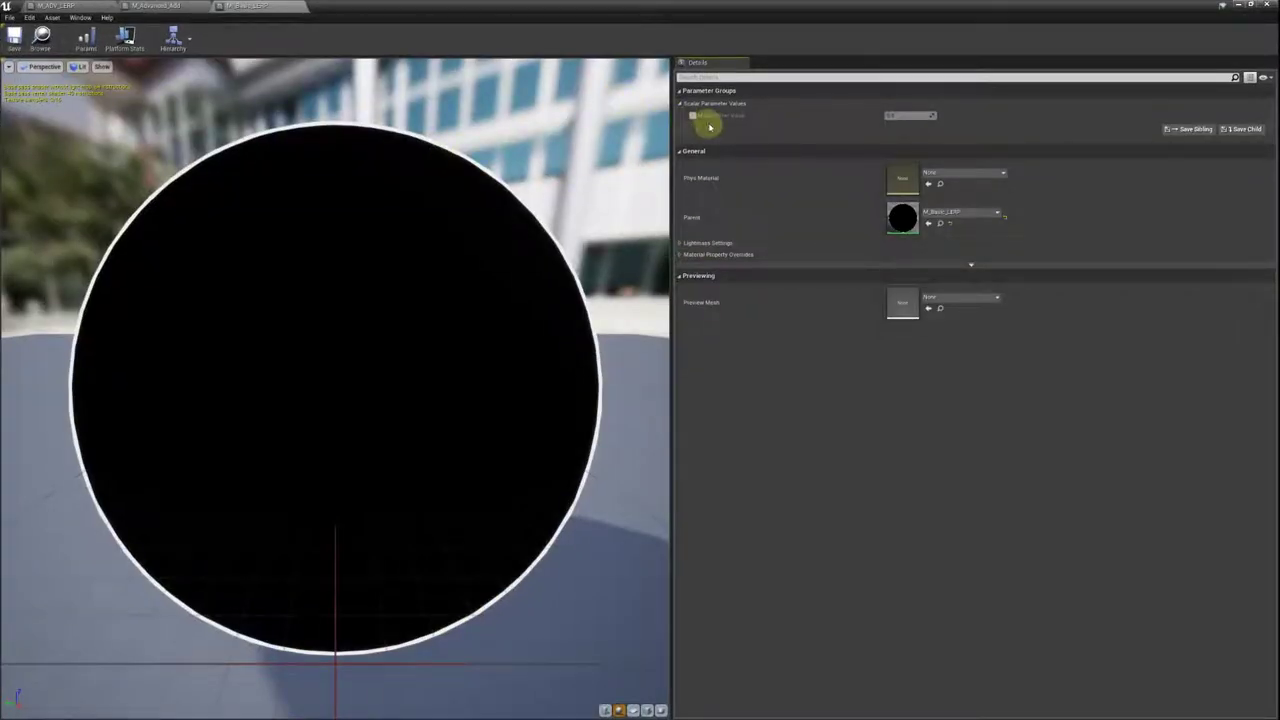
Override Mask Offset Value at about 0.7986 so the sphere shows black inside a white ring.
click(692, 115)
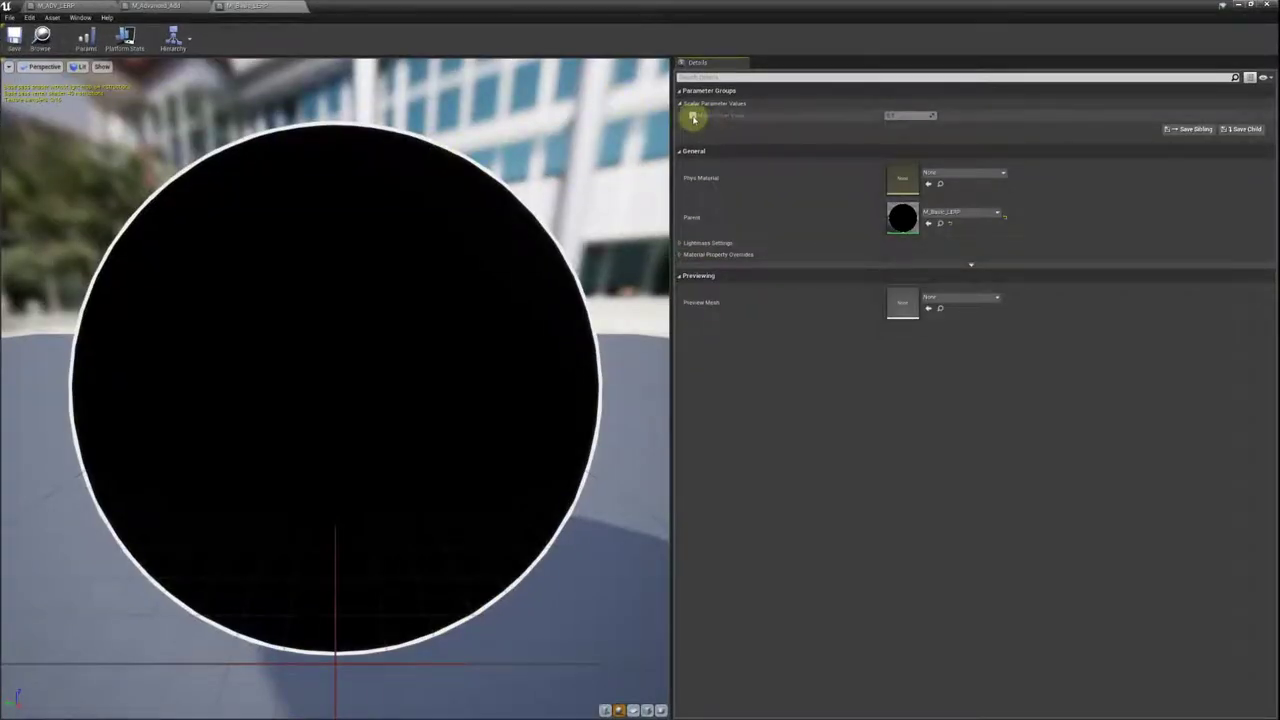
drag(902, 114, 935, 115)
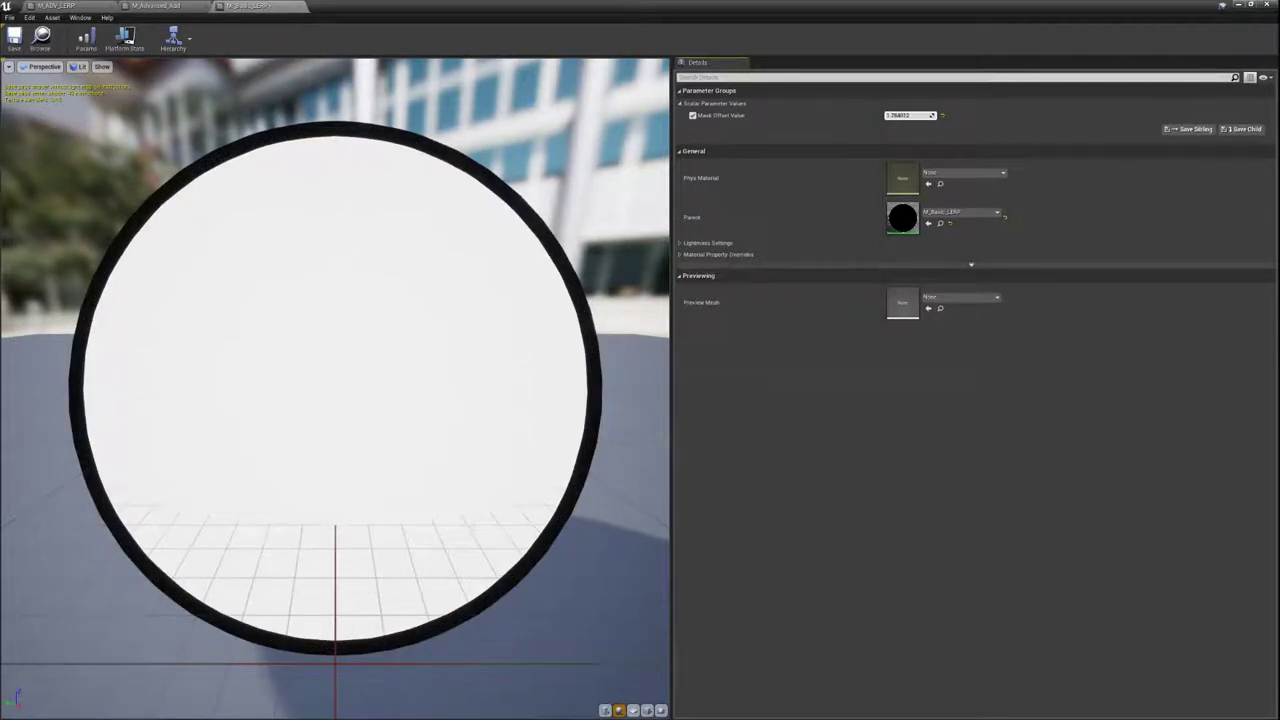
drag(935, 115, 932, 115)
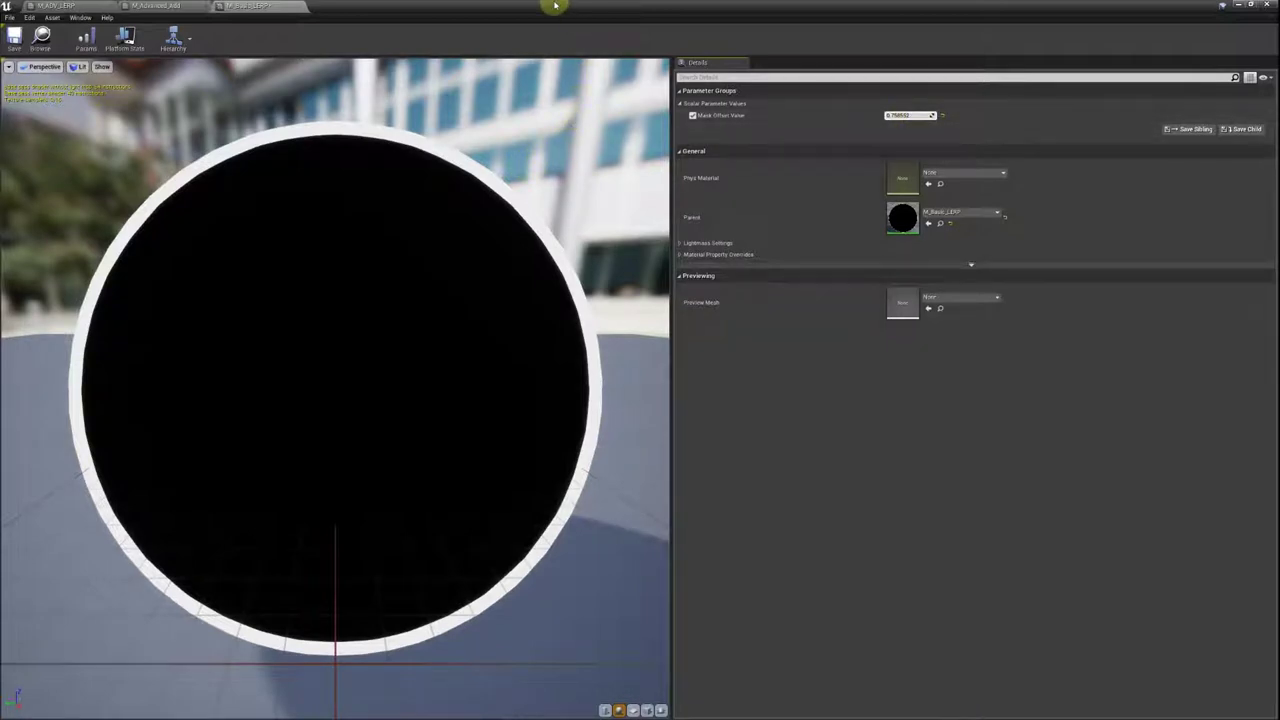
drag(555, 5, 703, 284)
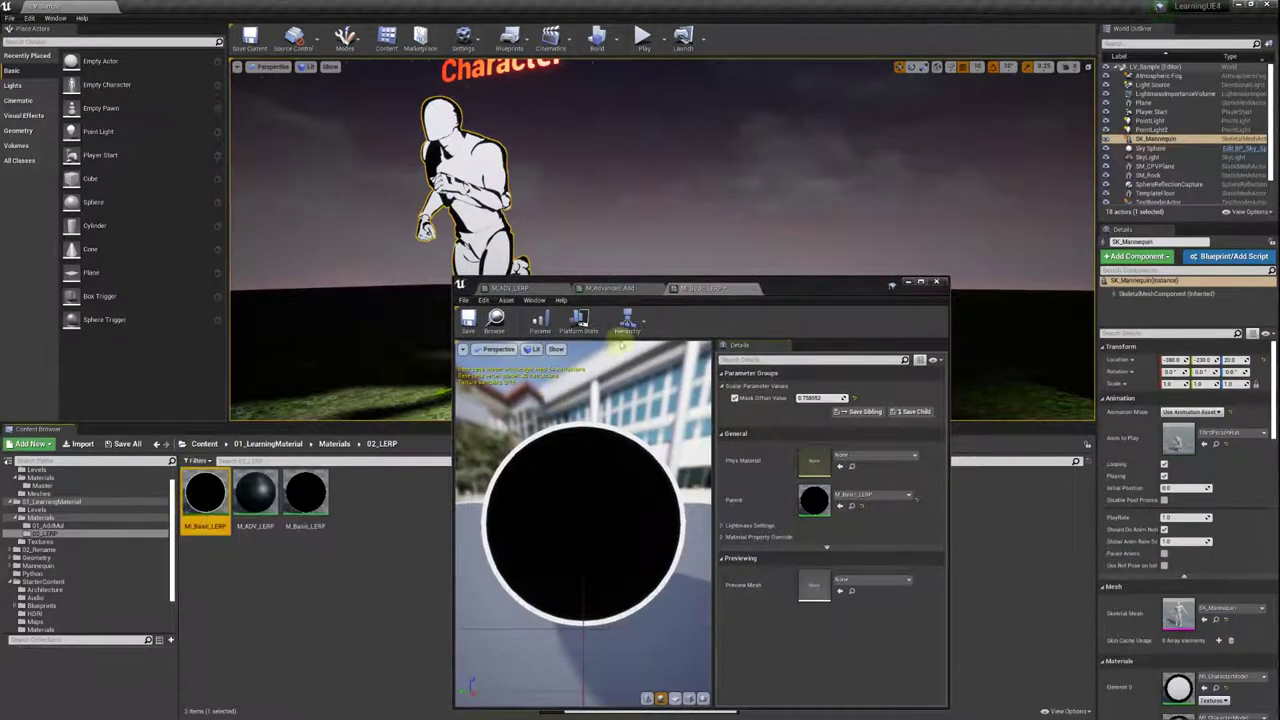
Set SK_Mannequin as the preview mesh and orbit around the black mannequin with white rims.
drag(787, 290, 894, 228)
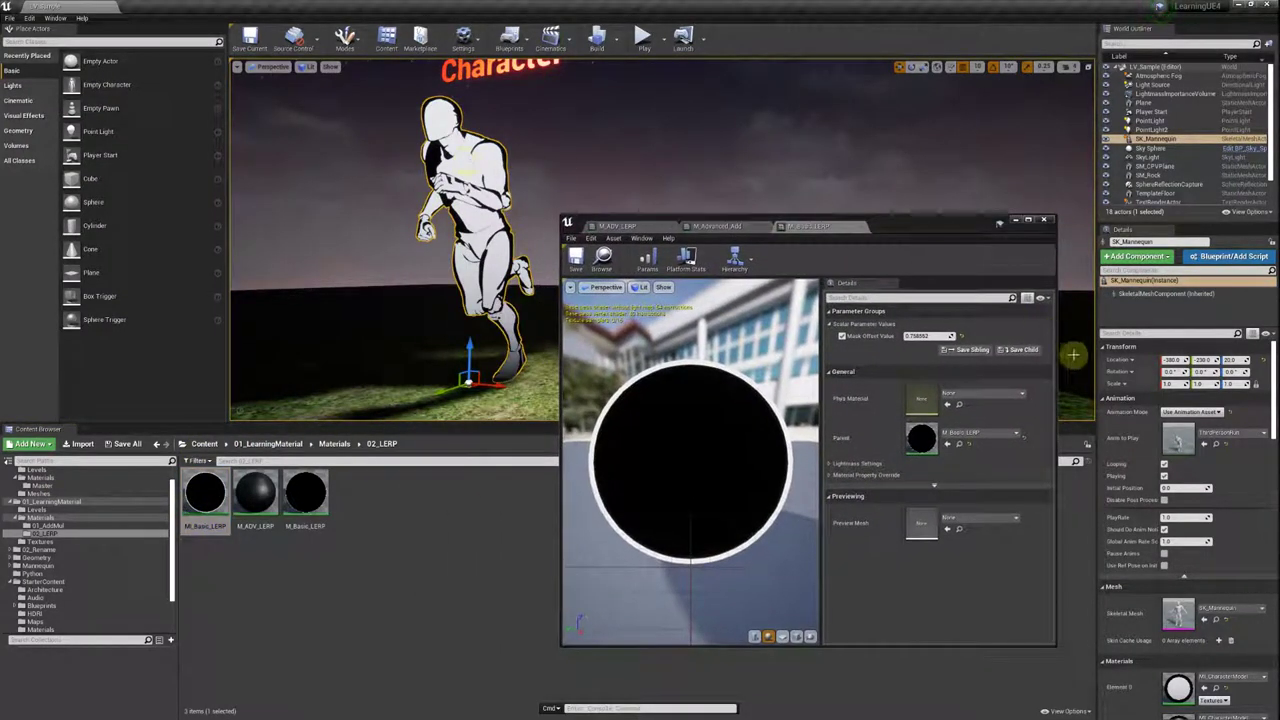
click(1216, 619)
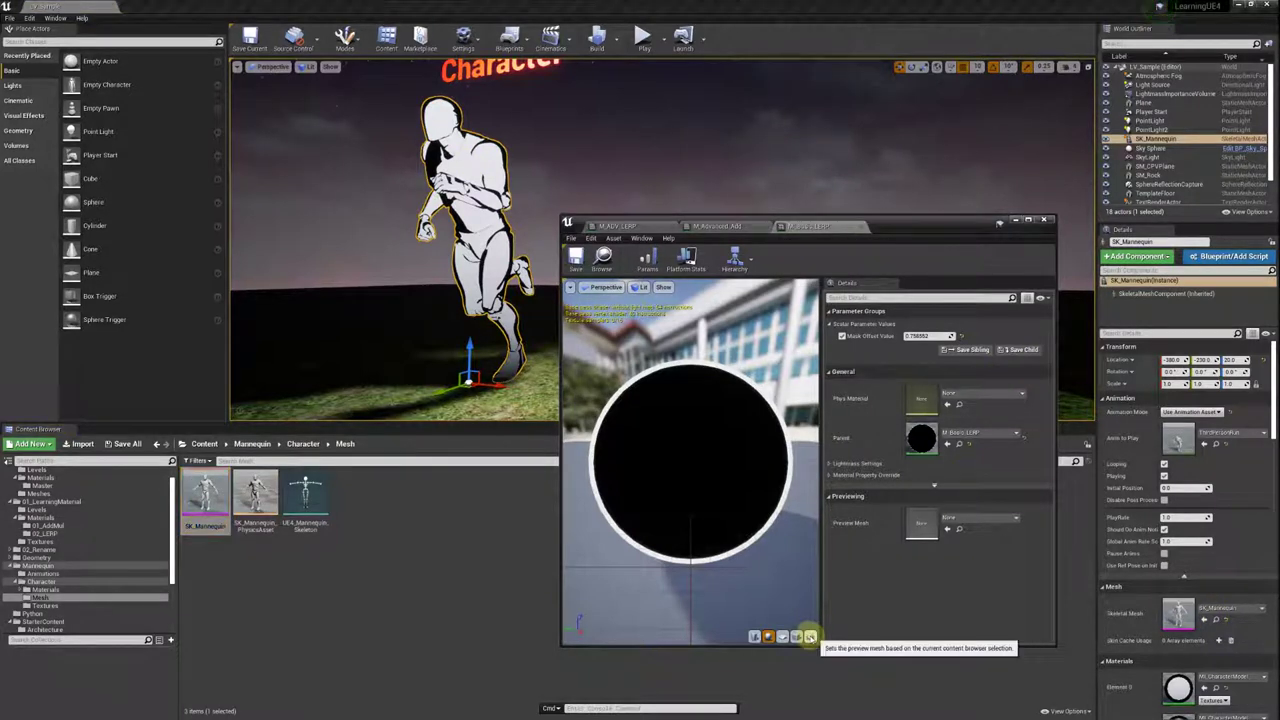
click(809, 636)
drag(743, 455, 743, 455)
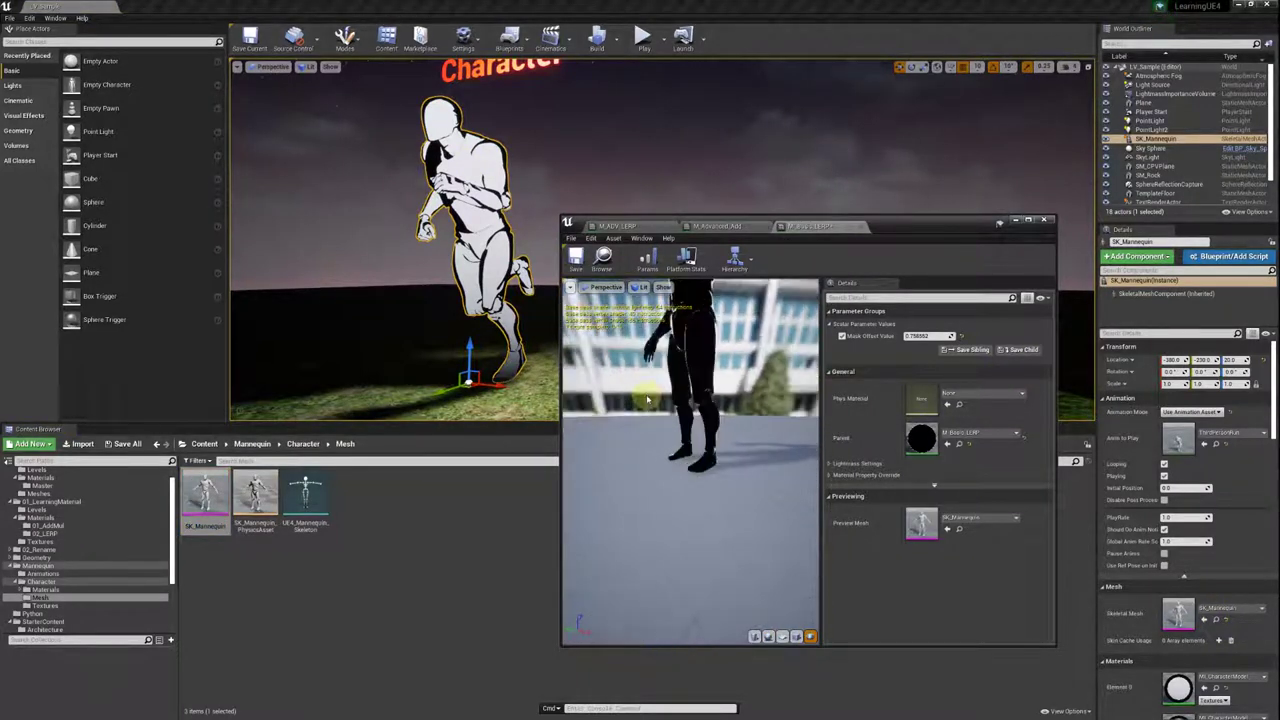
drag(743, 455, 743, 455)
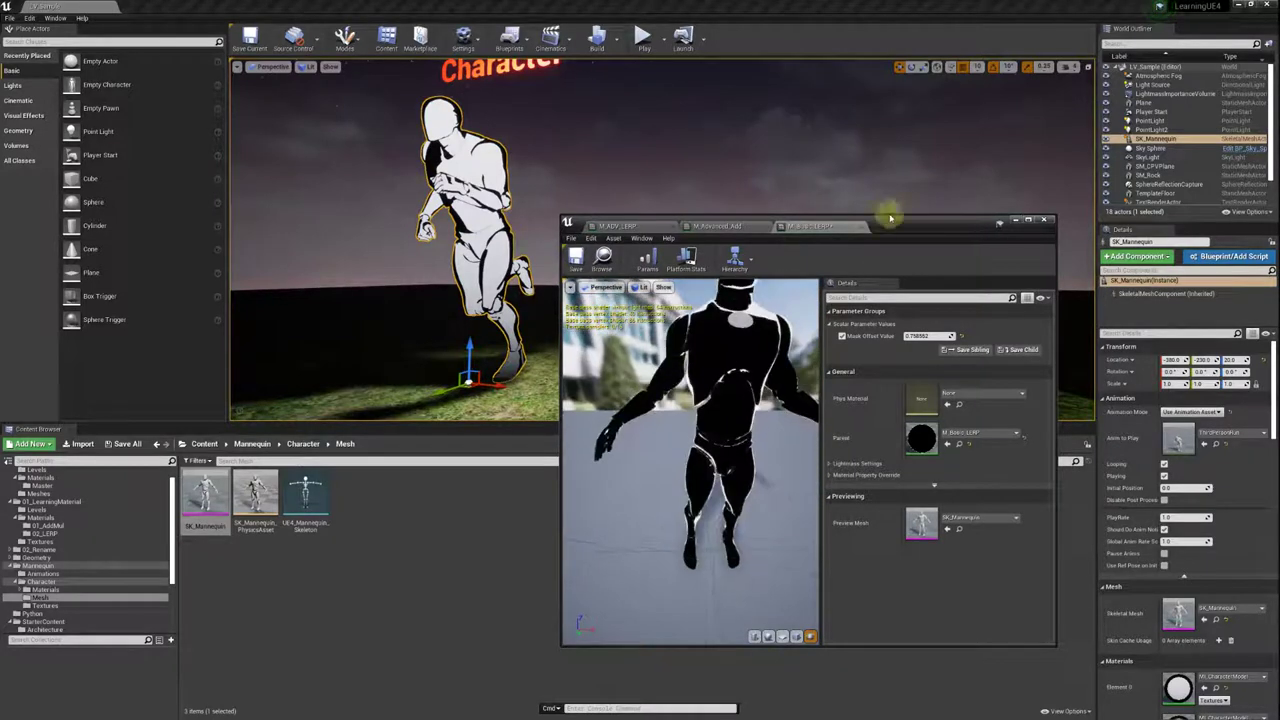
double_click(903, 228)
drag(335, 390, 335, 390)
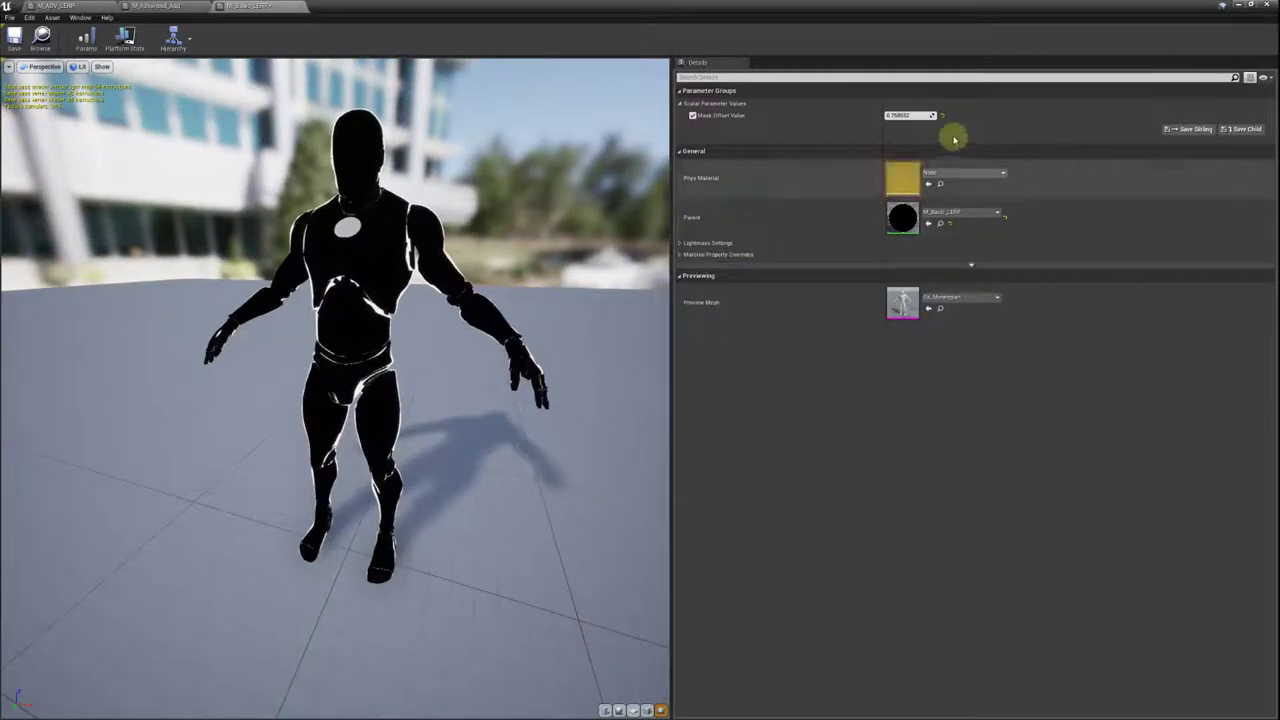
Adjust Mask Offset Value between about 0.85 and 0.87 until the mannequin is black with thin white edges.
click(903, 115)
drag(903, 115, 903, 115)
drag(400, 349, 400, 349)
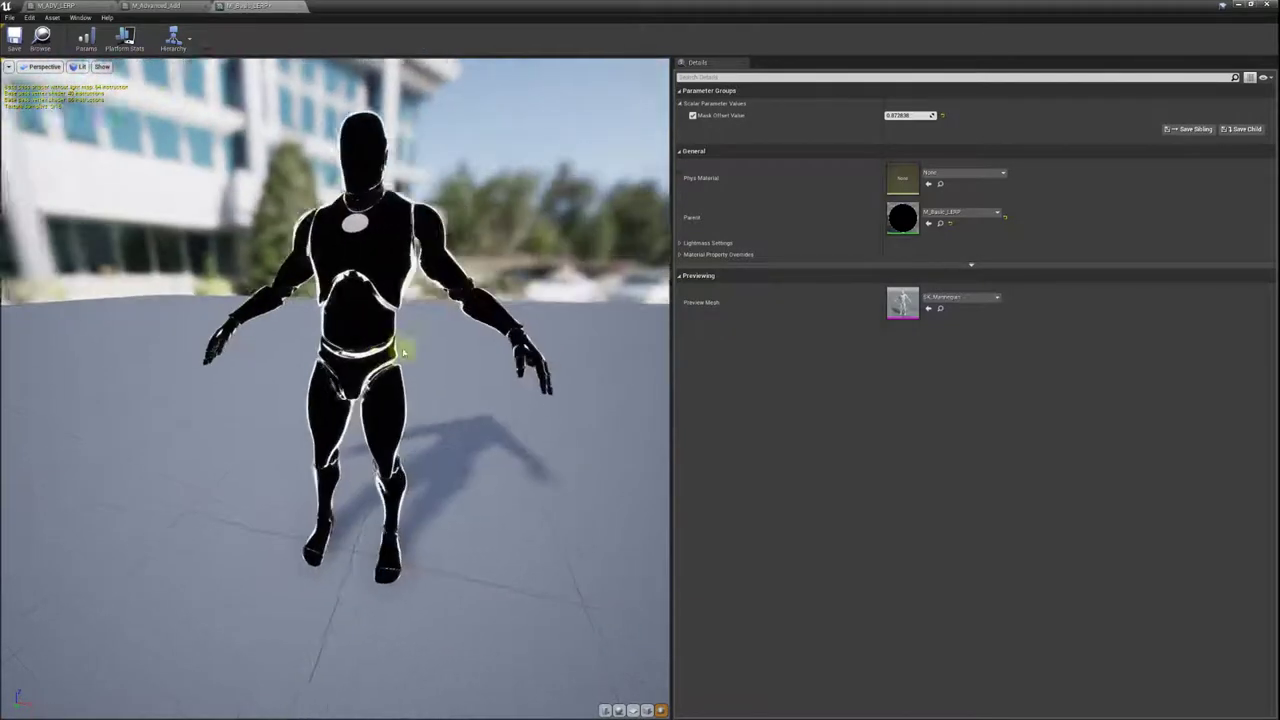
drag(903, 115, 903, 115)
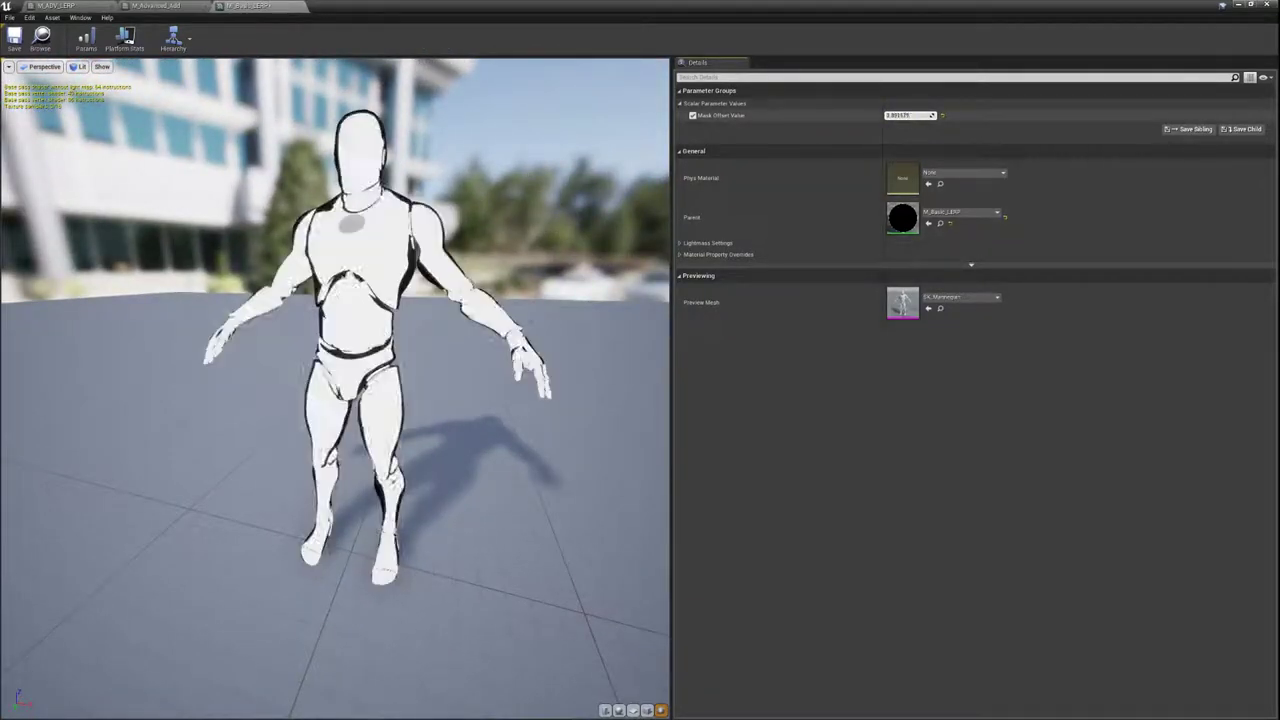
drag(547, 273, 547, 273)
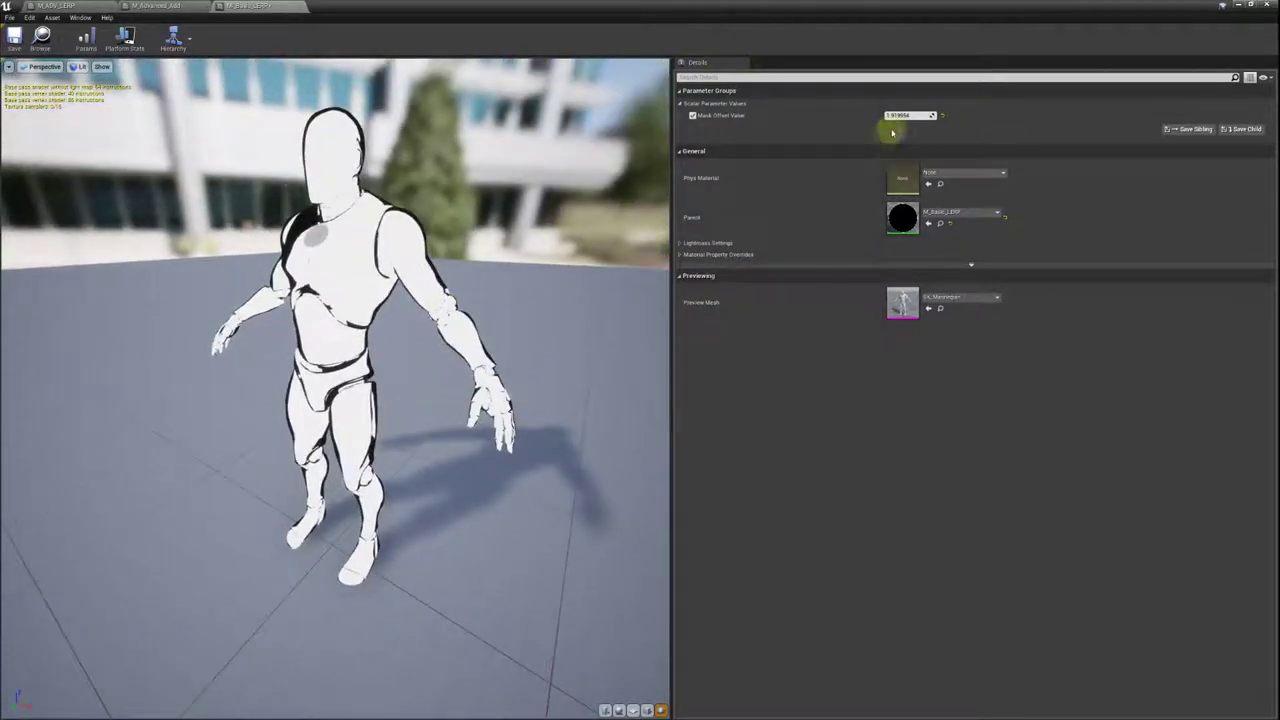
drag(905, 116, 909, 115)
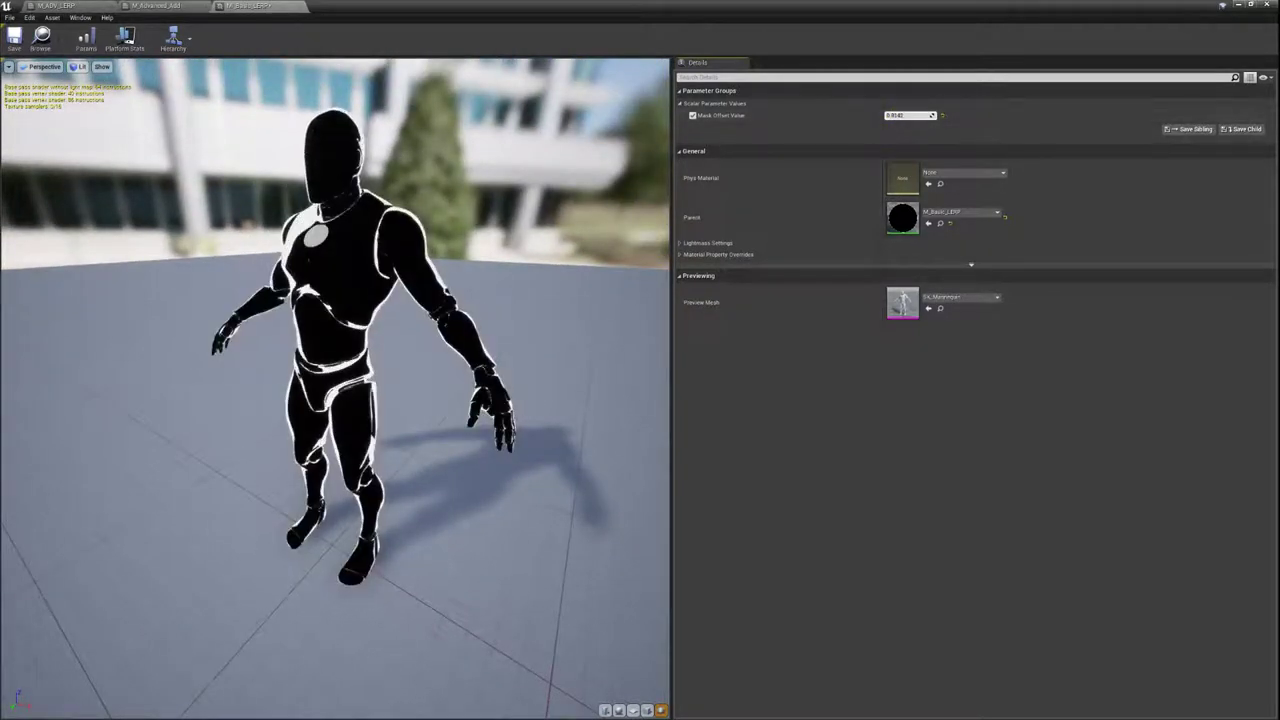
drag(547, 273, 547, 273)
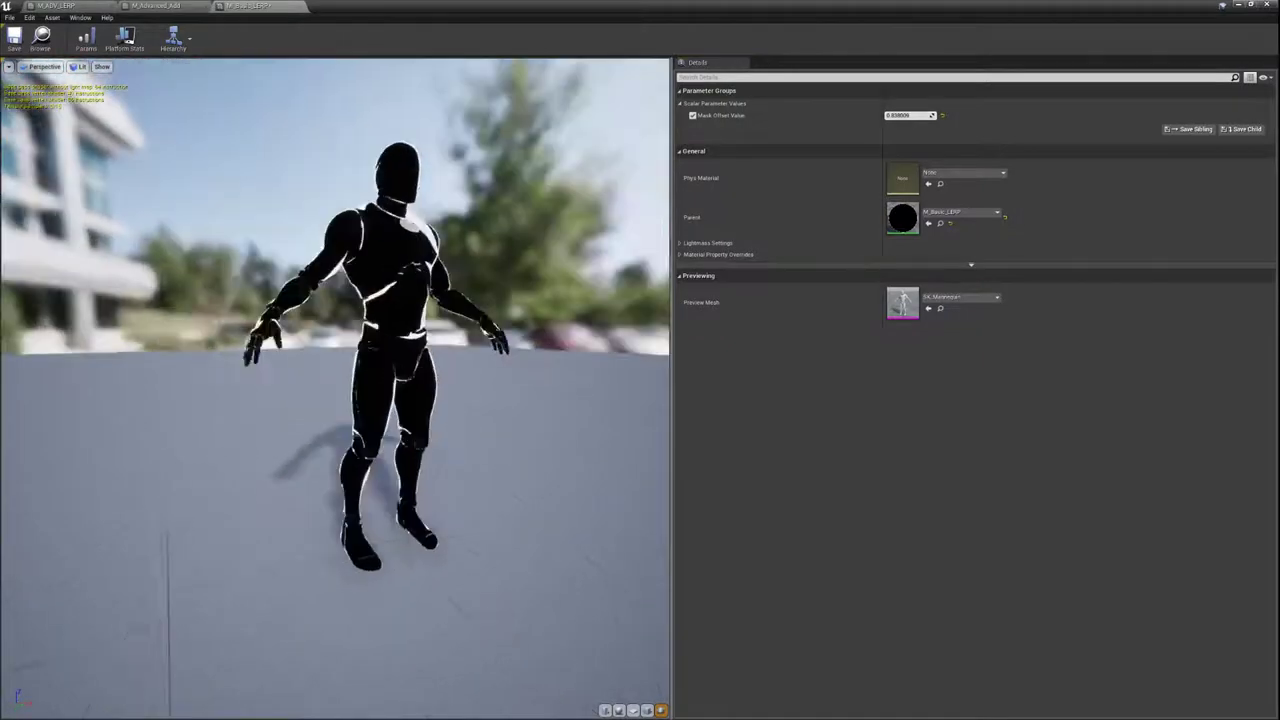
drag(164, 180, 164, 180)
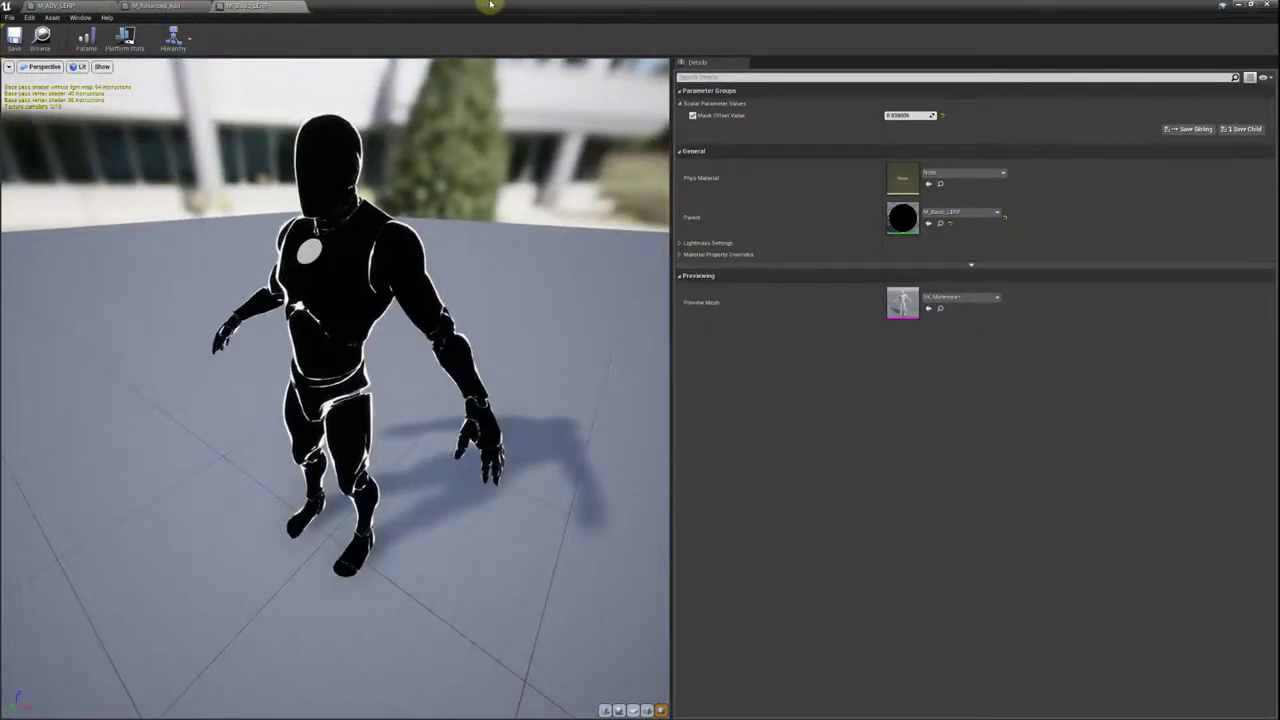
Check the M_Advanced_Add material, then bring MI_Basic_LERP back to front maximized.
mouse_move(490, 5)
mouse_down()
mouse_move(551, 40)
mouse_move(570, 105)
mouse_up()
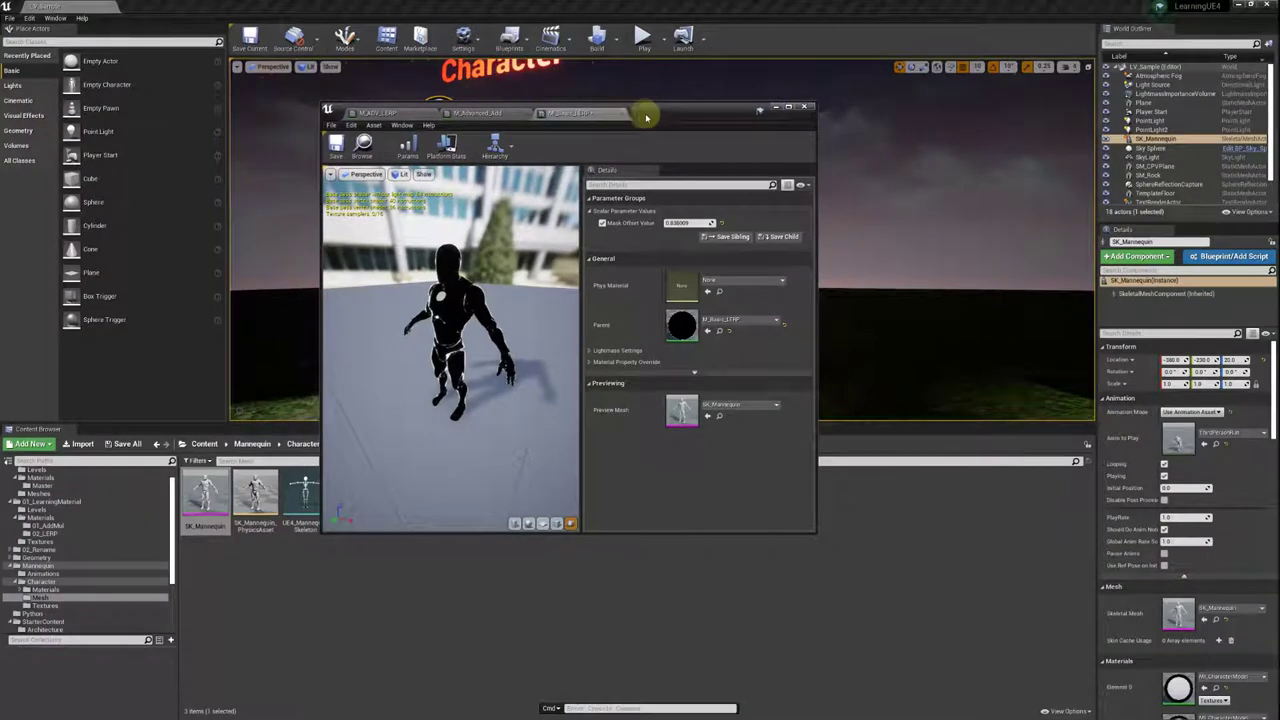
click(475, 113)
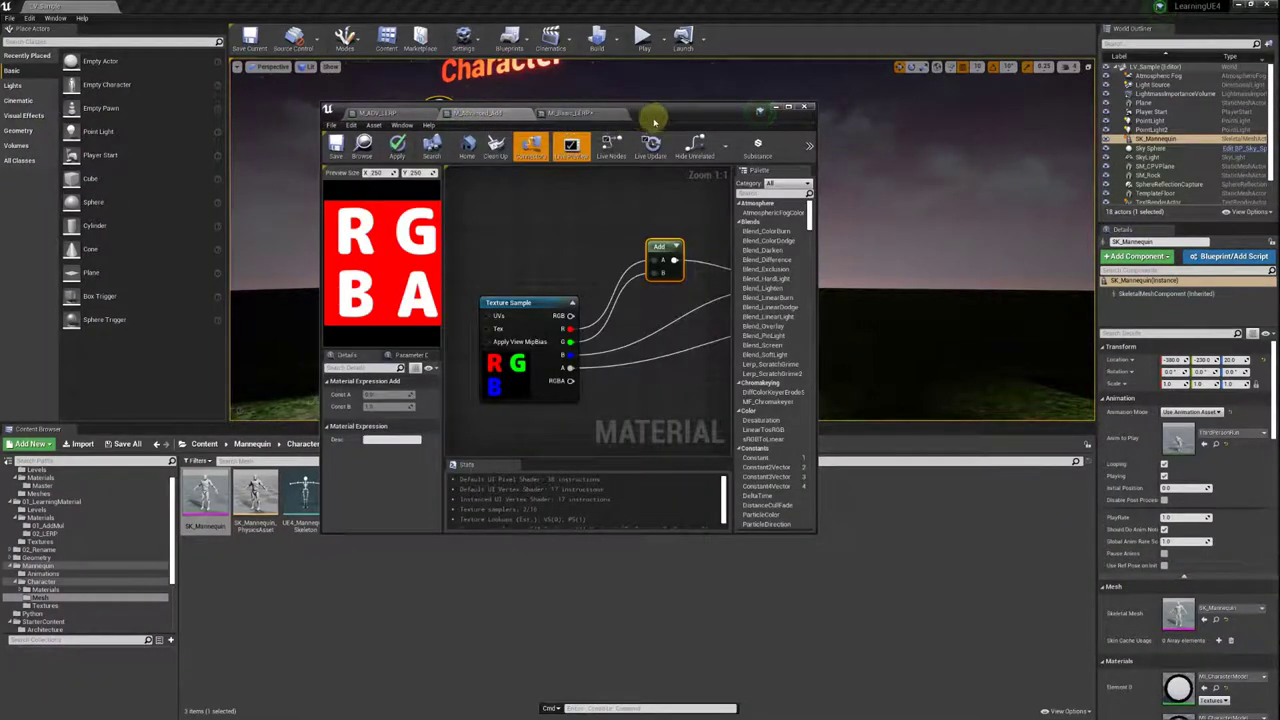
drag(653, 120, 576, 174)
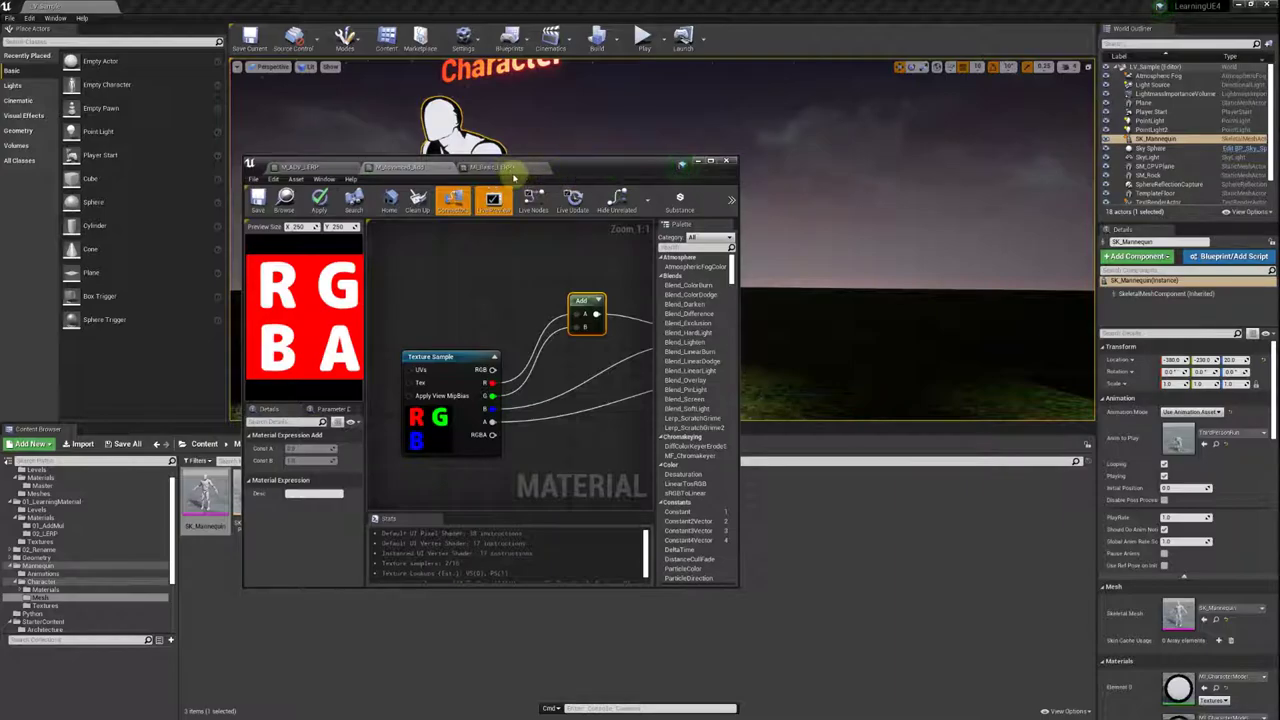
click(505, 167)
double_click(581, 168)
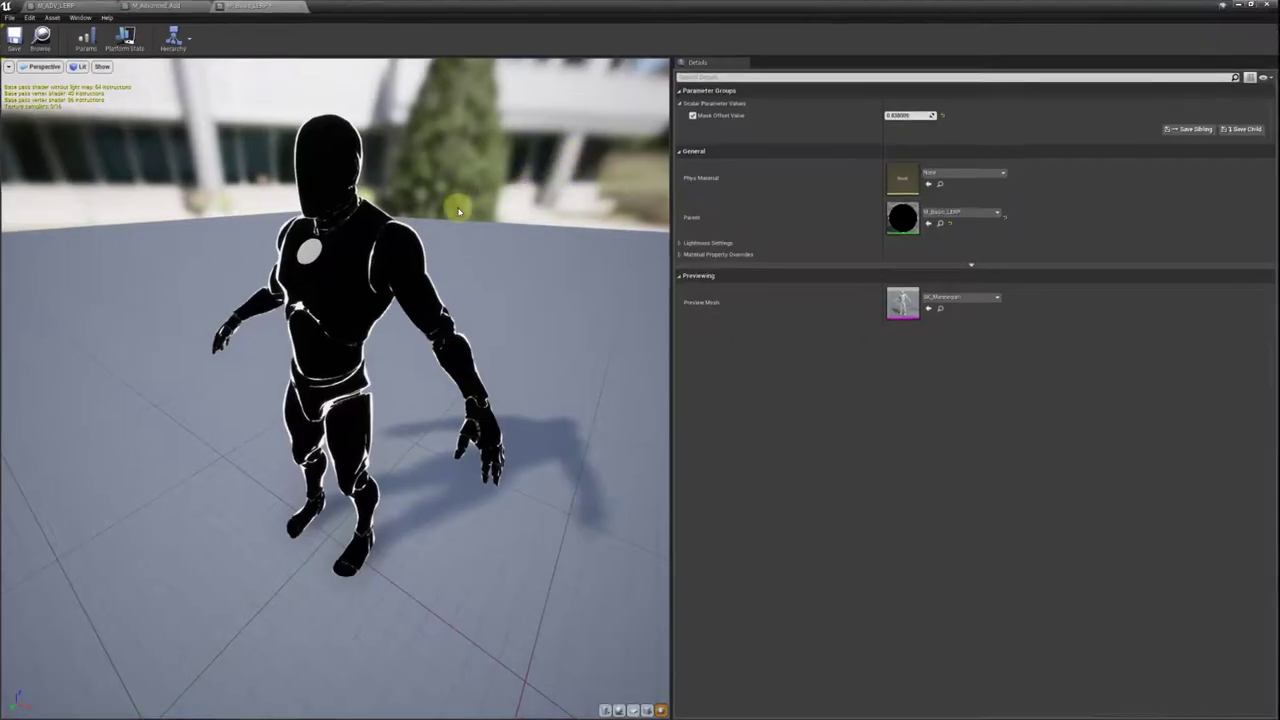